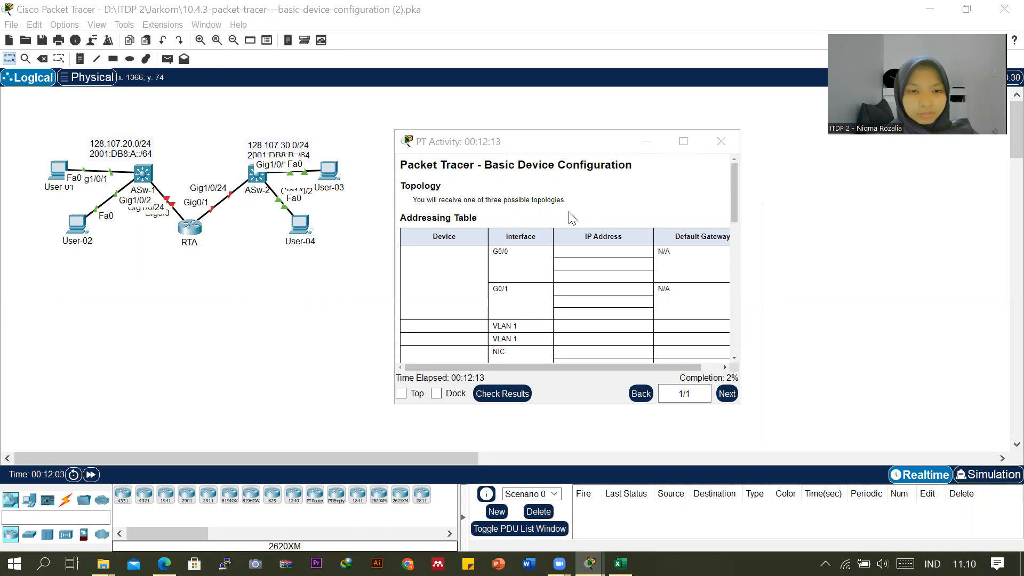
Read through the activity's addressing table, objectives, scenario and requirements.
{"action": "scroll", "coordinate": [572, 218], "scroll_direction": "down", "scroll_amount": 1}
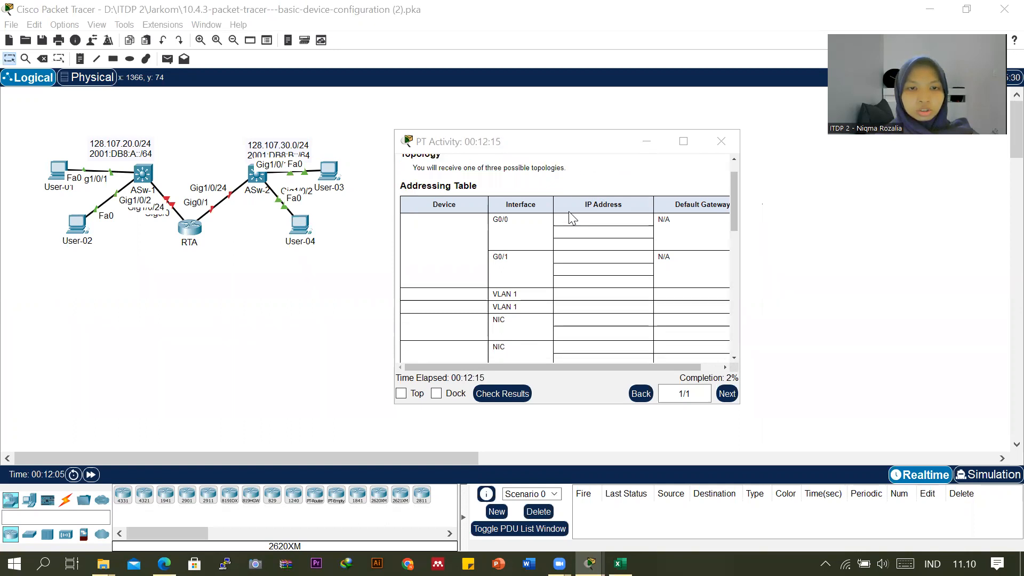
{"action": "left_click", "coordinate": [487, 146]}
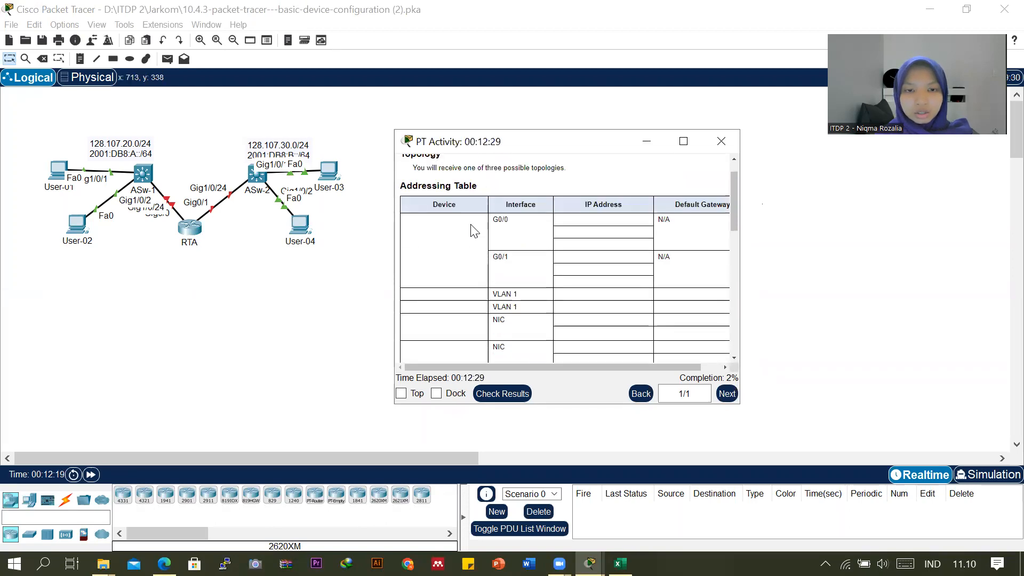
{"action": "scroll", "coordinate": [474, 231], "scroll_direction": "down", "scroll_amount": 3}
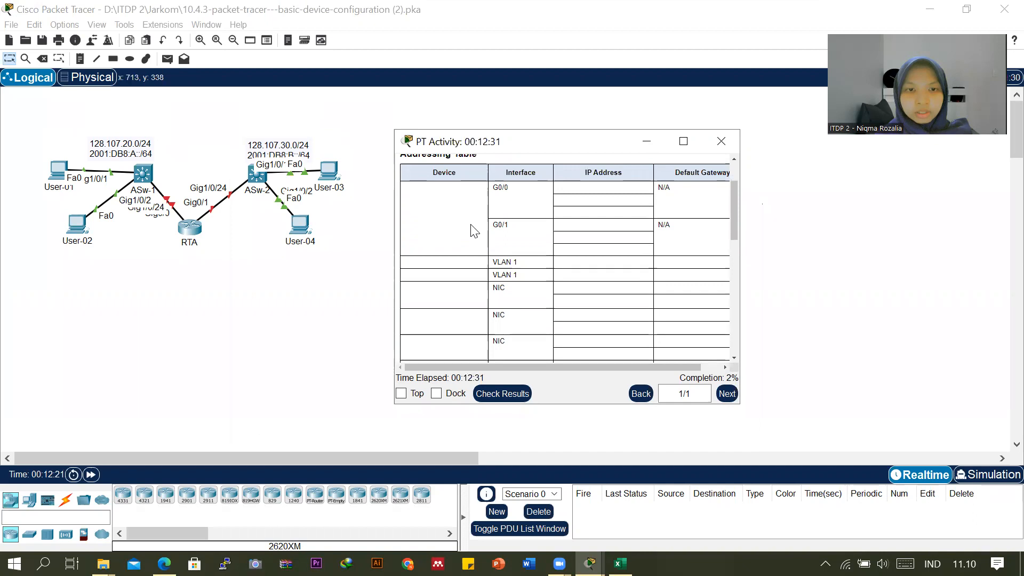
{"action": "scroll", "coordinate": [474, 230], "scroll_direction": "down", "scroll_amount": 3}
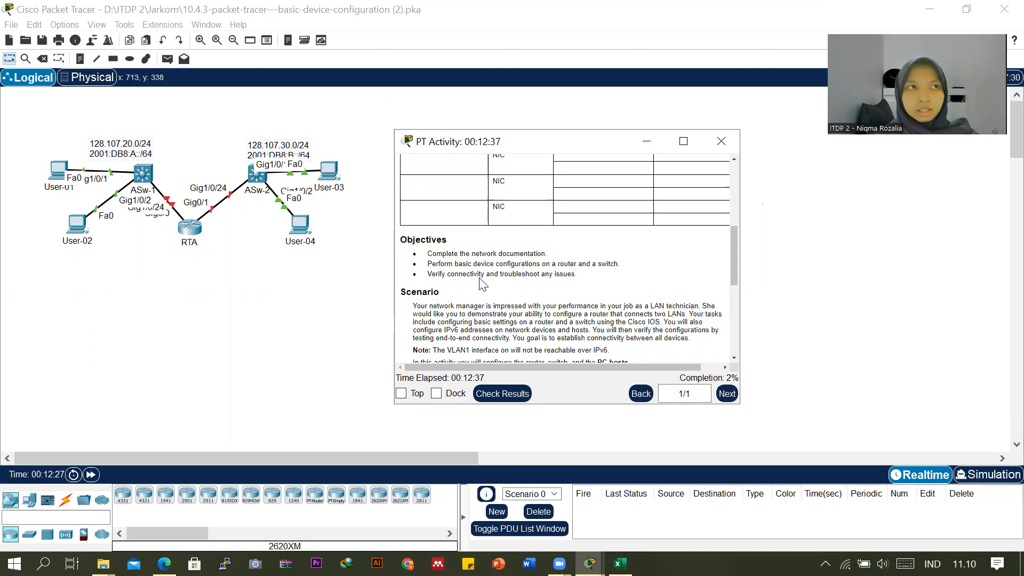
{"action": "scroll", "coordinate": [481, 282], "scroll_direction": "down", "scroll_amount": 2}
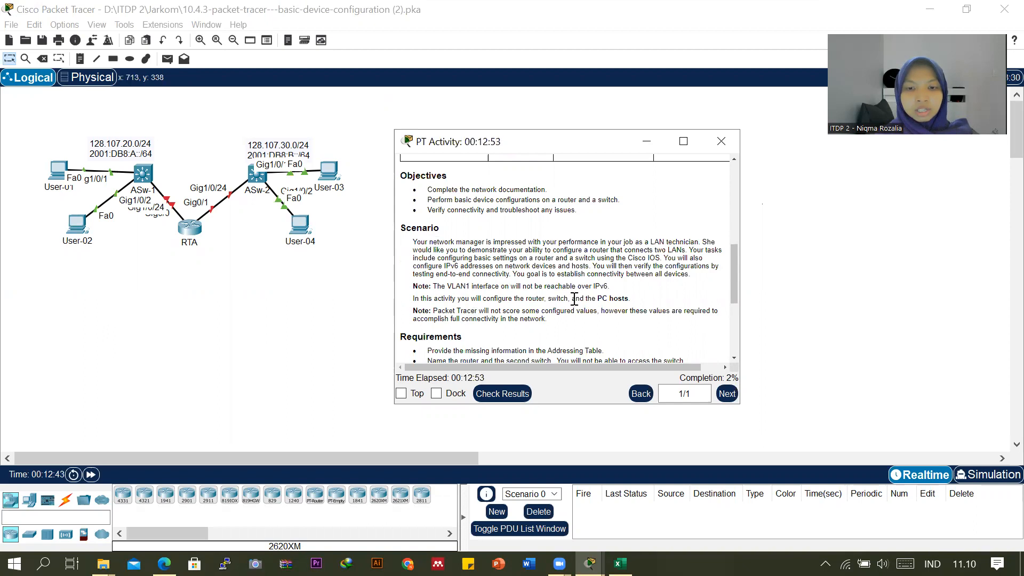
{"action": "scroll", "coordinate": [556, 309], "scroll_direction": "down", "scroll_amount": 1}
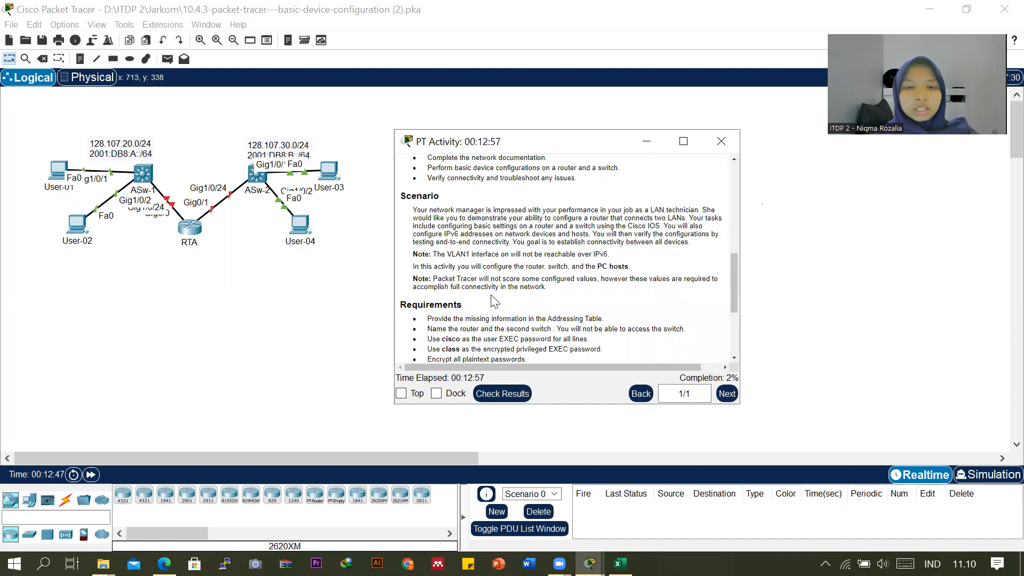
{"action": "scroll", "coordinate": [493, 302], "scroll_direction": "down", "scroll_amount": 1}
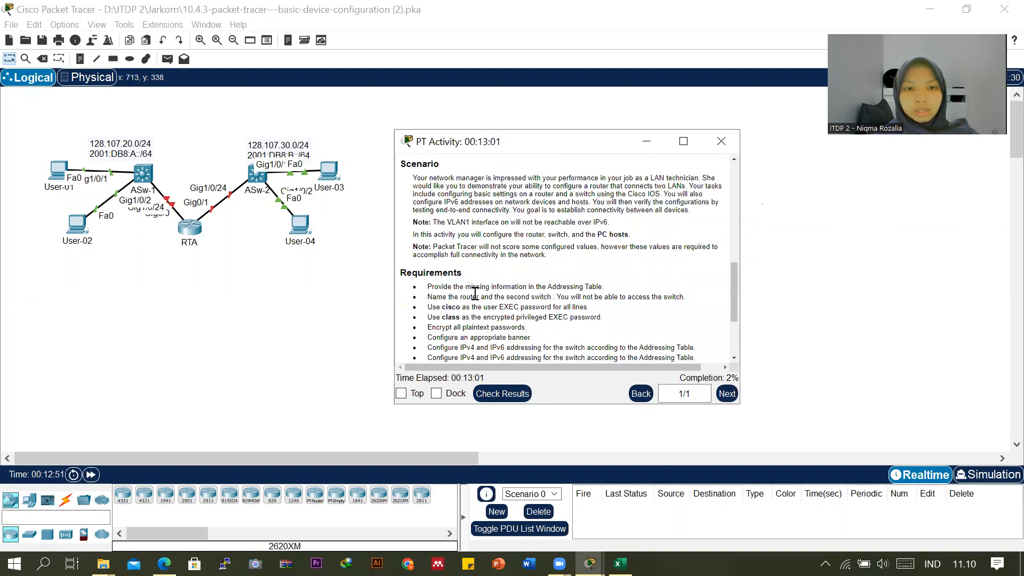
{"action": "scroll", "coordinate": [474, 294], "scroll_direction": "down", "scroll_amount": 1}
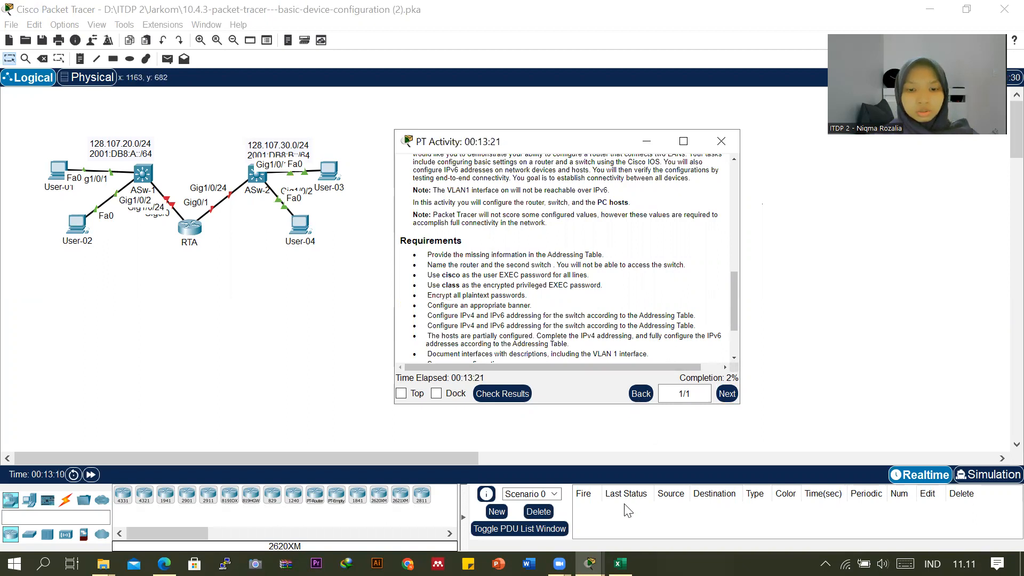
{"action": "scroll", "coordinate": [634, 313], "scroll_direction": "up", "scroll_amount": 10}
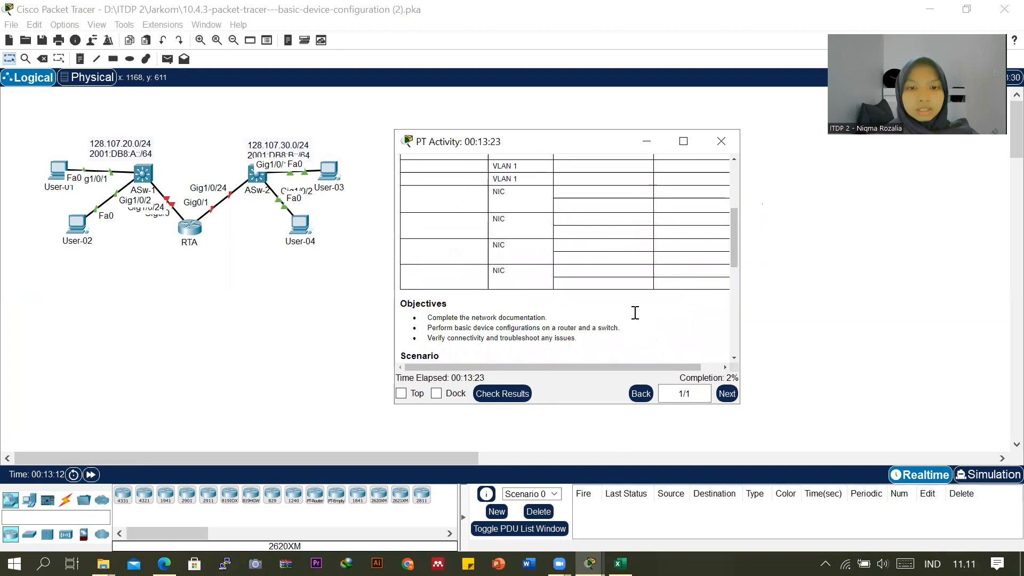
{"action": "scroll", "coordinate": [635, 313], "scroll_direction": "up", "scroll_amount": 2}
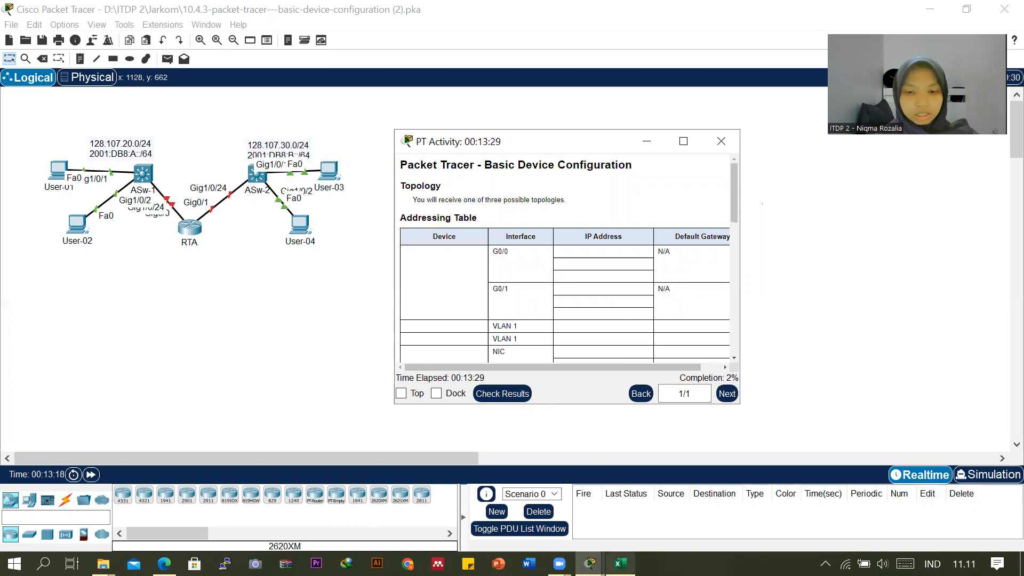
Switch to the Book1.xlsx workbook in Excel and move the activity instructions window next to its addressing table.
{"action": "mouse_move", "coordinate": [619, 564]}
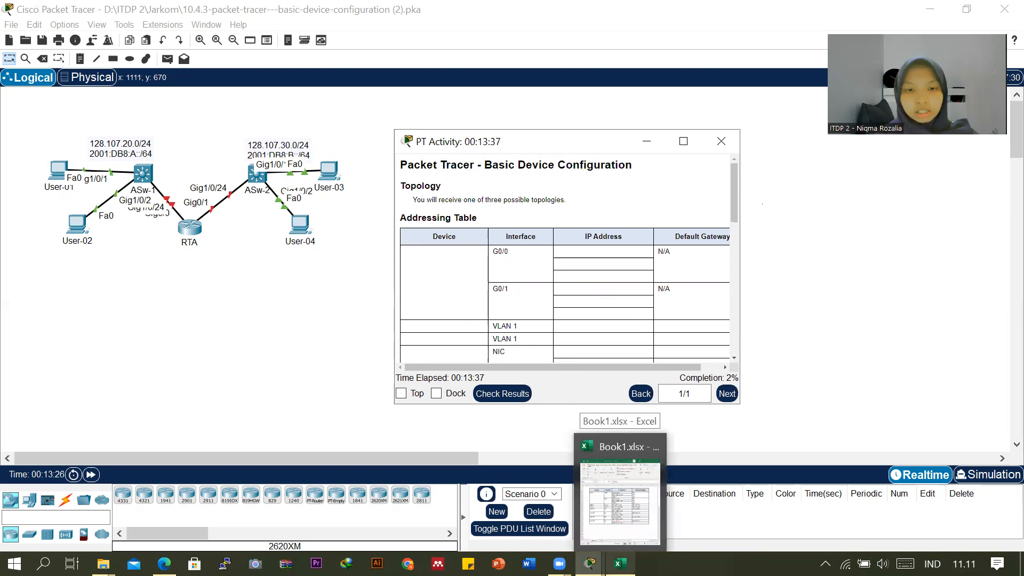
{"action": "left_click", "coordinate": [620, 502]}
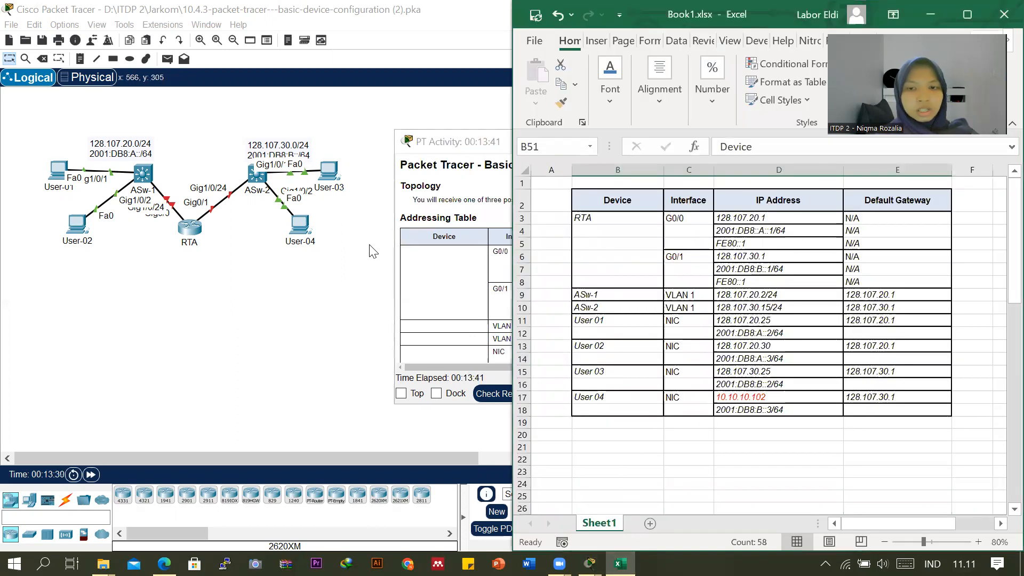
{"action": "left_click_drag", "start_coordinate": [435, 144], "coordinate": [227, 158]}
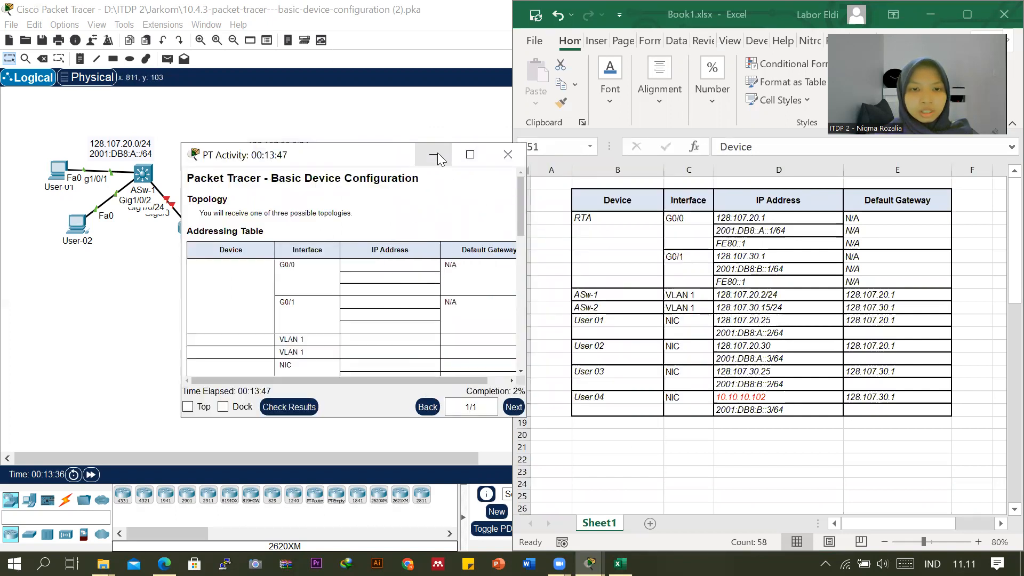
Review the activity instructions again alongside the completed addressing table in the workbook.
{"action": "scroll", "coordinate": [405, 287], "scroll_direction": "down", "scroll_amount": 6}
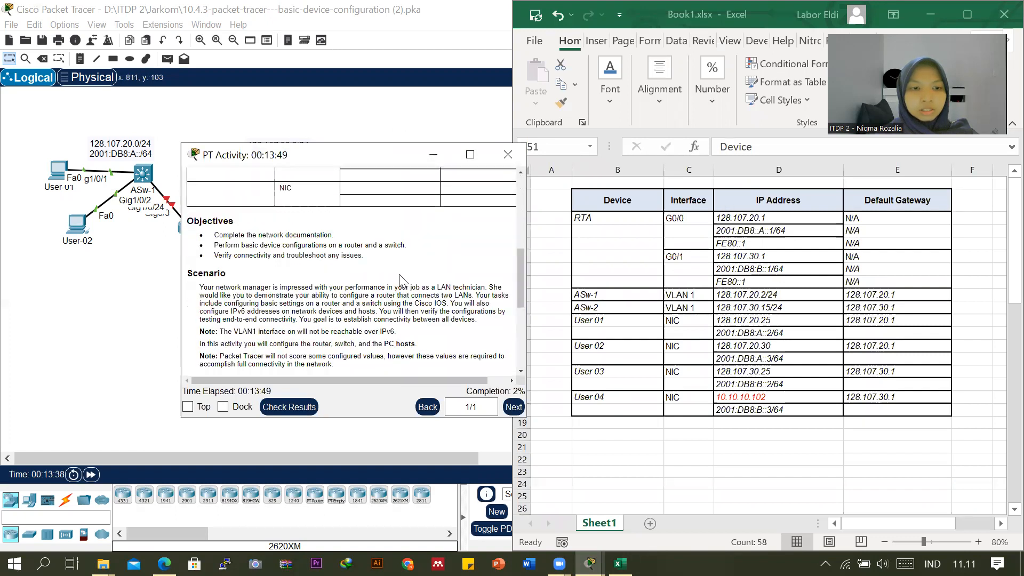
{"action": "scroll", "coordinate": [401, 279], "scroll_direction": "down", "scroll_amount": 1}
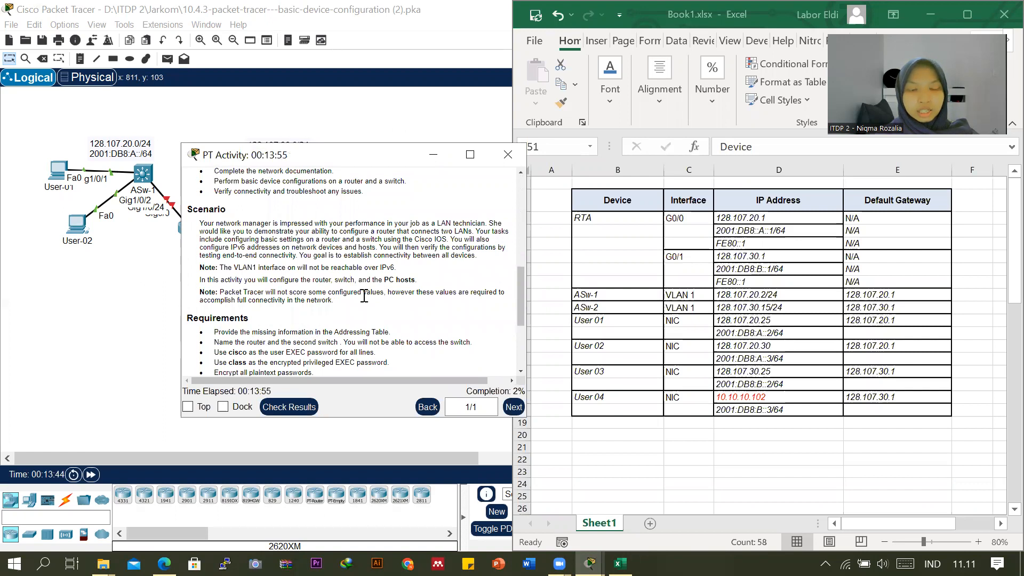
{"action": "scroll", "coordinate": [378, 326], "scroll_direction": "up", "scroll_amount": 4}
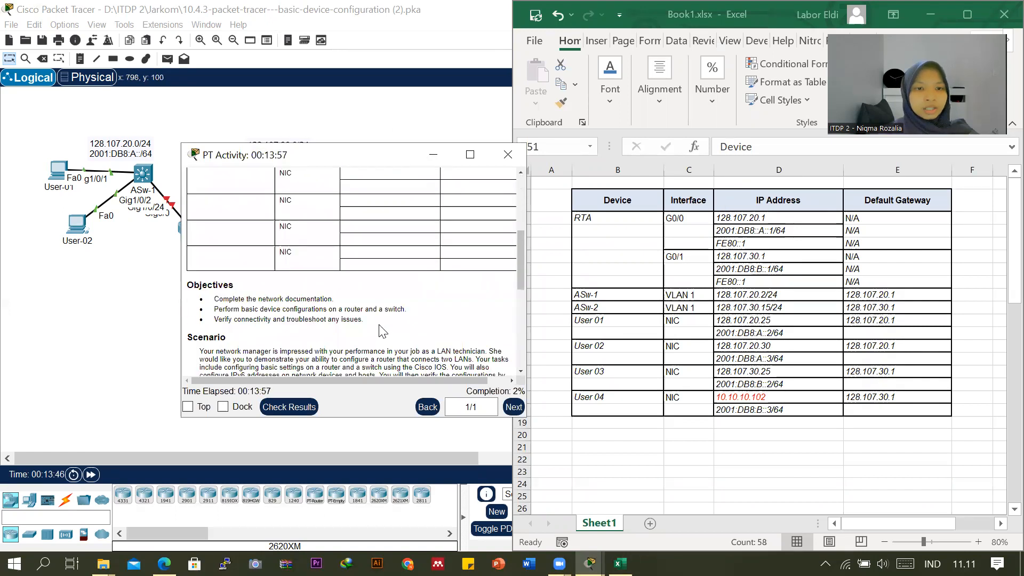
{"action": "scroll", "coordinate": [378, 327], "scroll_direction": "up", "scroll_amount": 5}
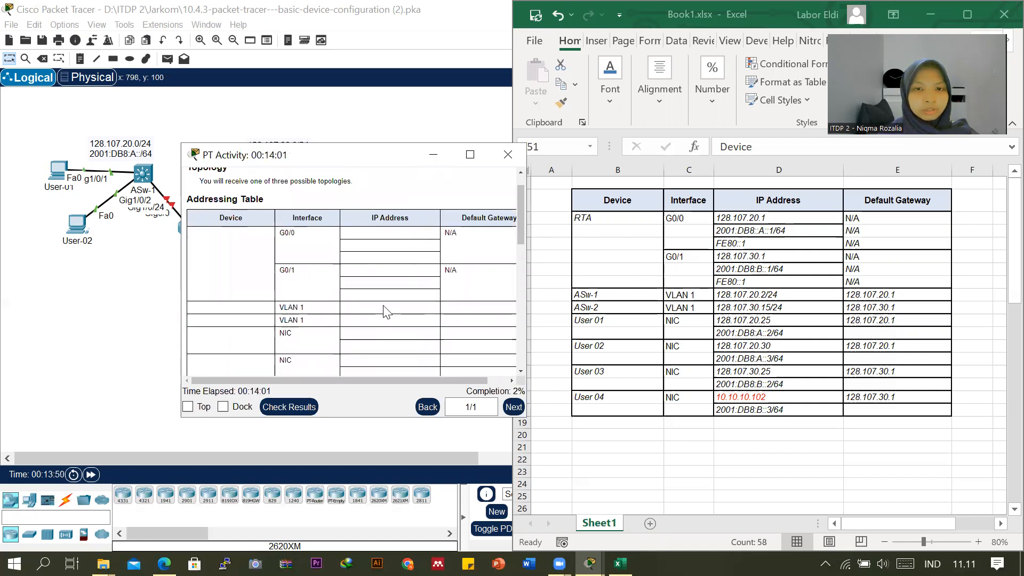
{"action": "scroll", "coordinate": [386, 311], "scroll_direction": "down", "scroll_amount": 4}
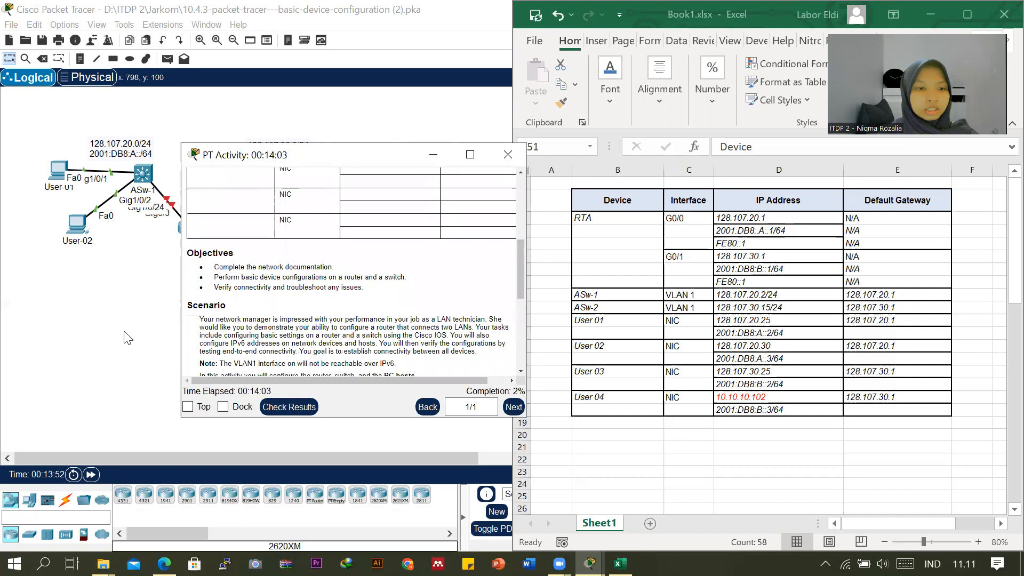
Show the workbook beside the bare topology and examine RTA's G0/0 IPv4 and IPv6 addresses in the addressing table.
{"action": "left_click", "coordinate": [126, 336]}
{"action": "left_click", "coordinate": [620, 563]}
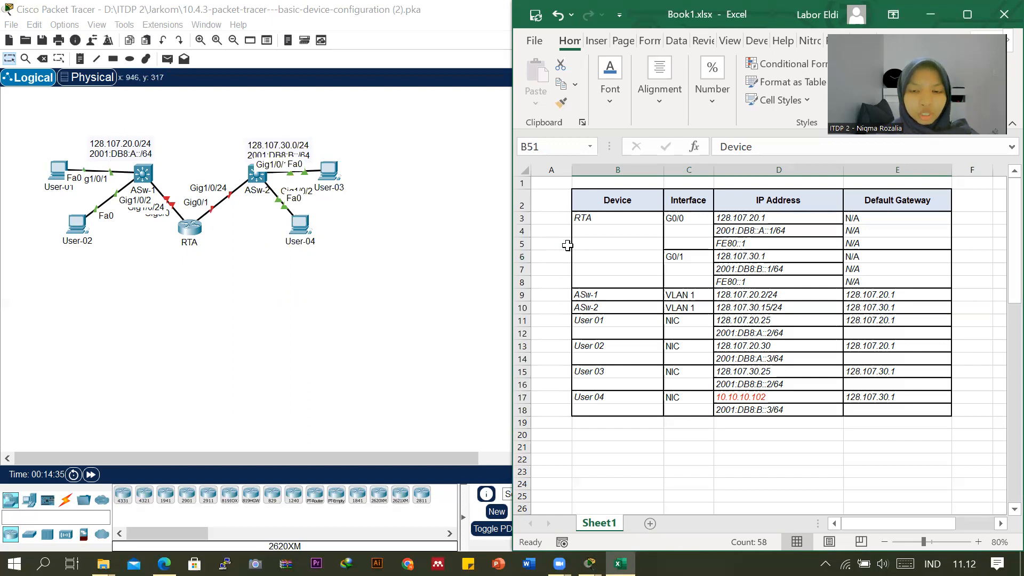
{"action": "left_click", "coordinate": [724, 218]}
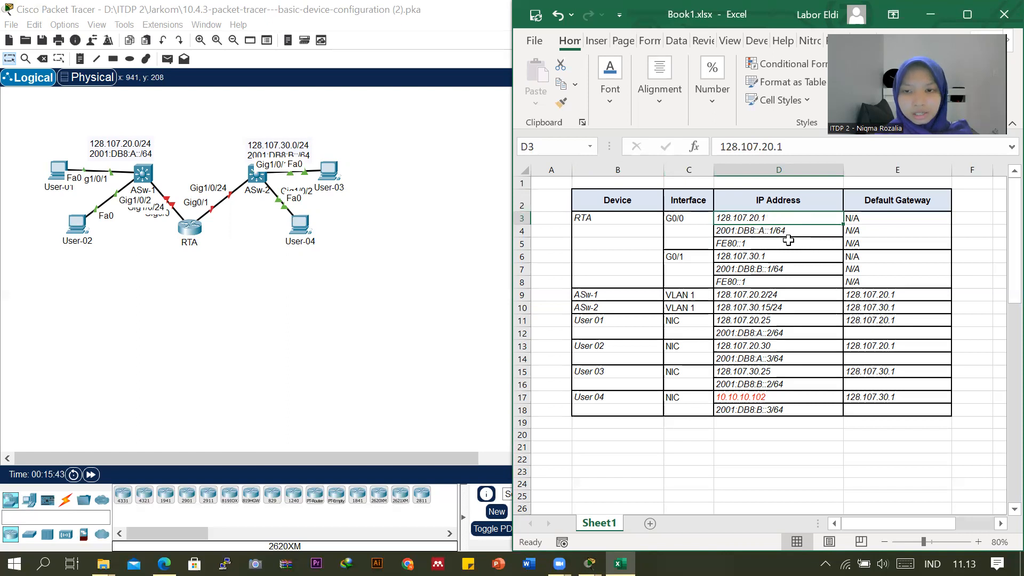
{"action": "left_click", "coordinate": [756, 232]}
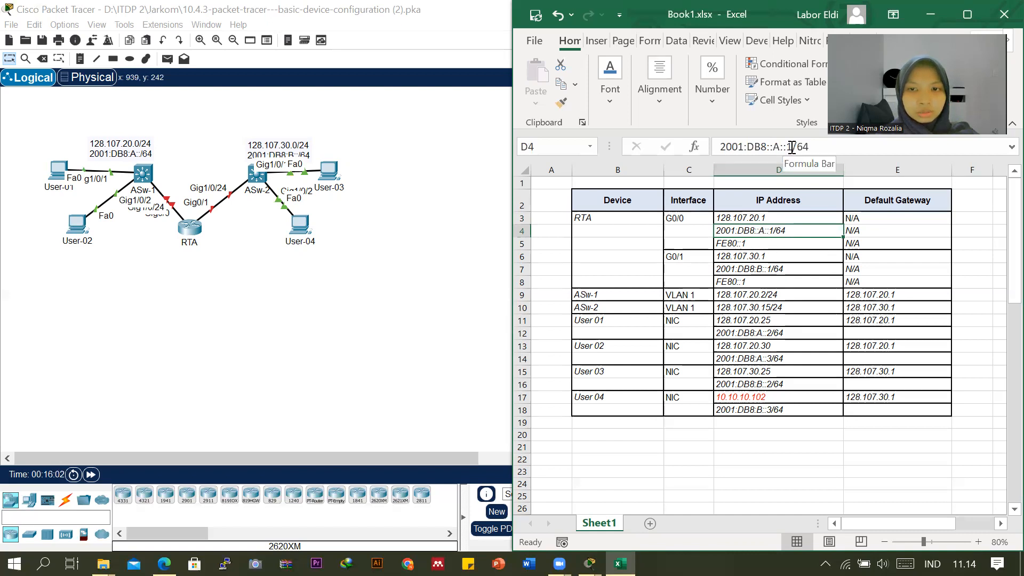
{"action": "left_click", "coordinate": [816, 147]}
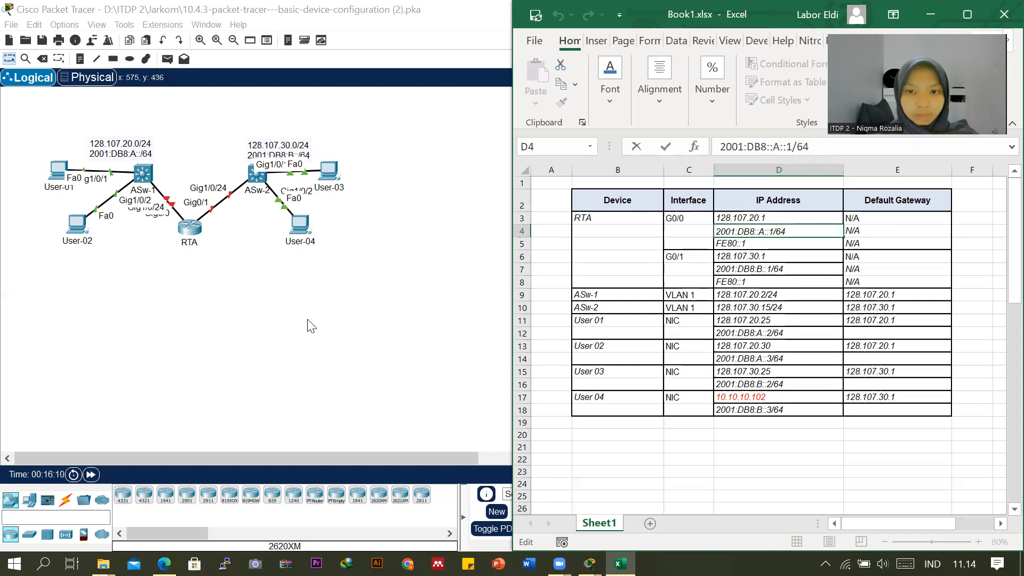
Tile the Packet Tracer window side by side with the Excel workbook and select RTA's G0/0 link-local address cell.
{"action": "left_click", "coordinate": [357, 324]}
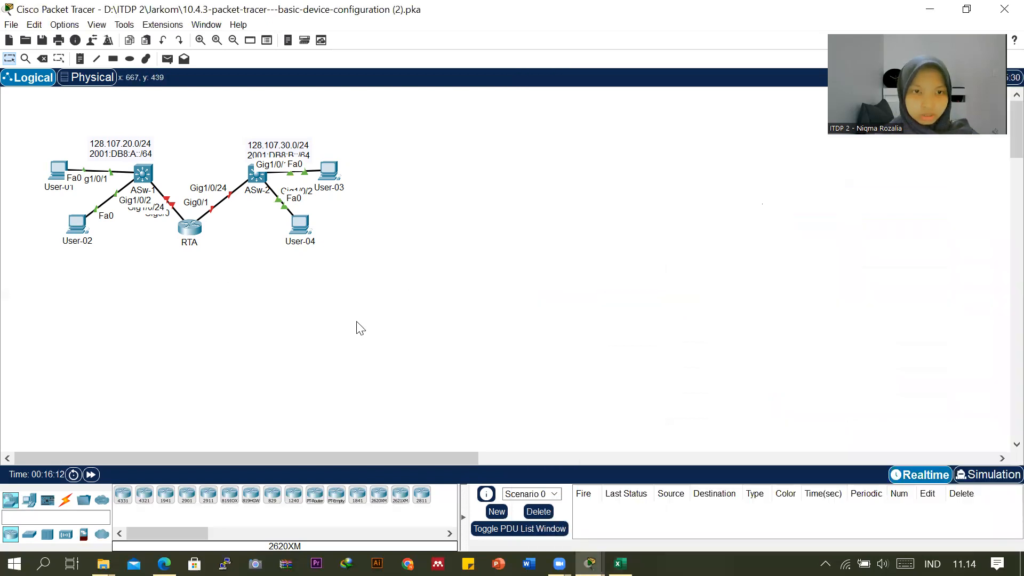
{"action": "key", "text": "super"}
{"action": "left_click", "coordinate": [595, 256]}
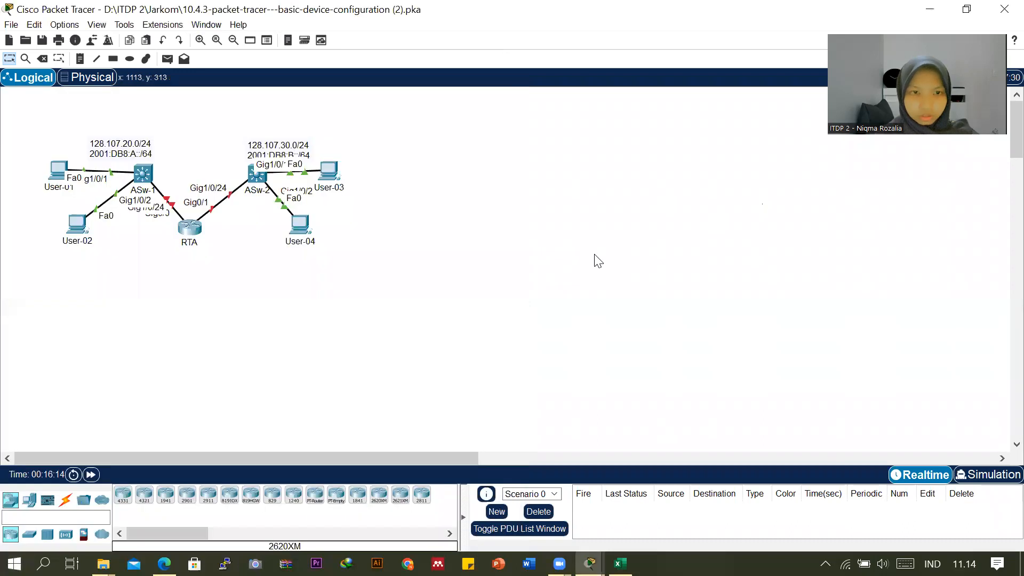
{"action": "key", "text": "super"}
{"action": "key", "text": "super"}
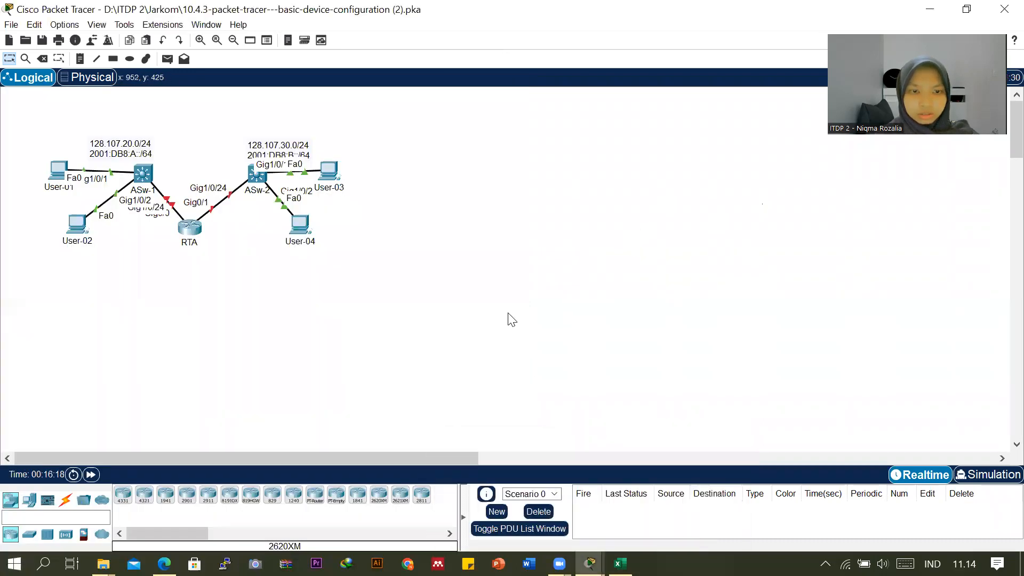
{"action": "key", "text": "super+Left"}
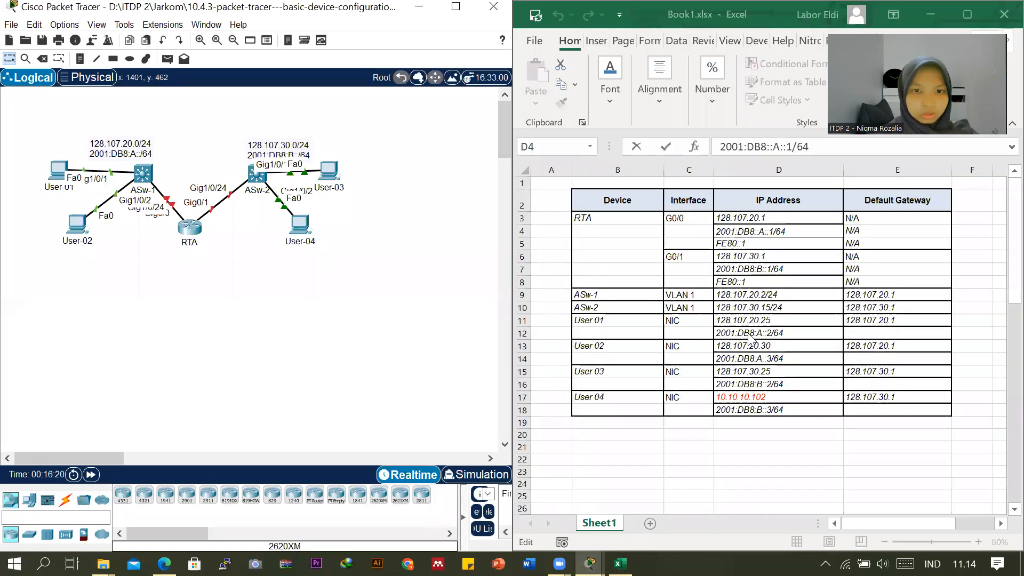
{"action": "left_click", "coordinate": [732, 230]}
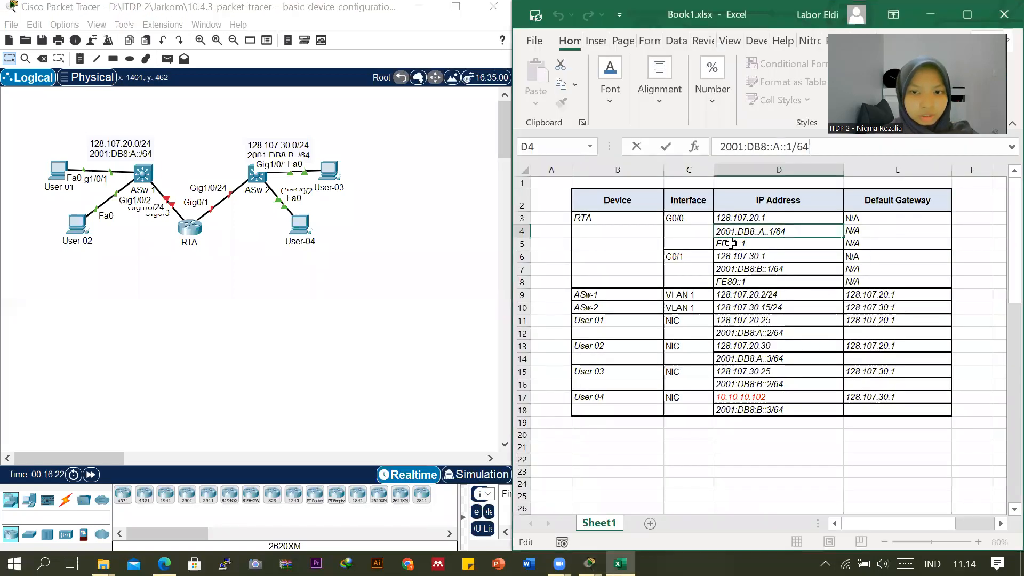
{"action": "left_click", "coordinate": [730, 243]}
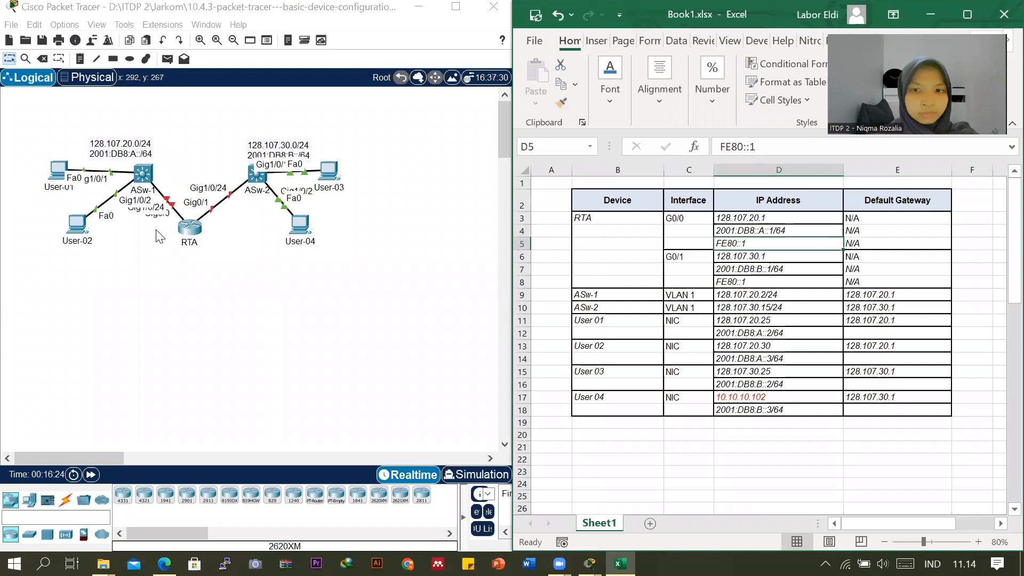
Try to open the Config settings of router RTA and close its device window.
{"action": "left_click", "coordinate": [193, 233]}
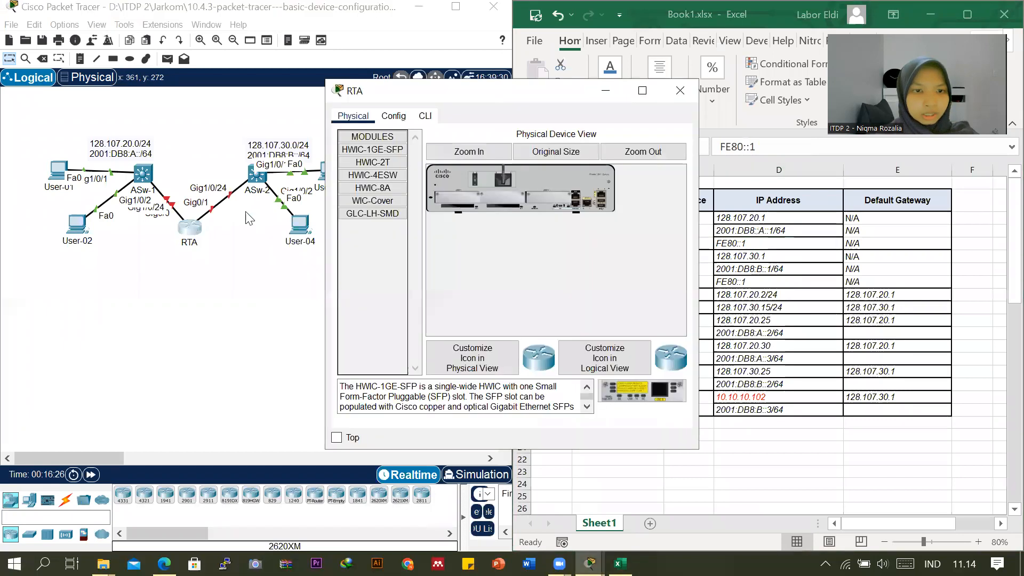
{"action": "left_click", "coordinate": [394, 116]}
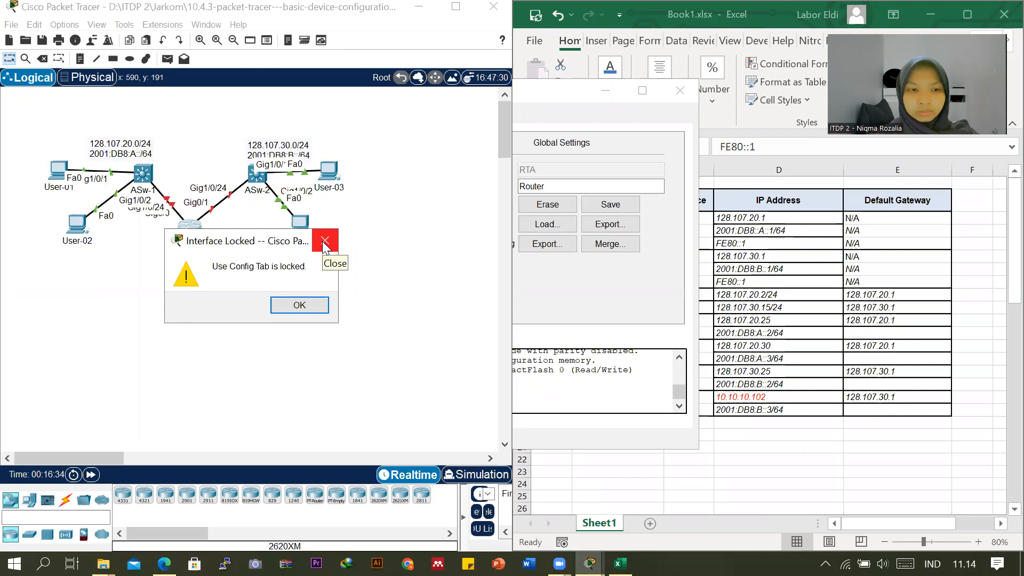
{"action": "left_click", "coordinate": [323, 241]}
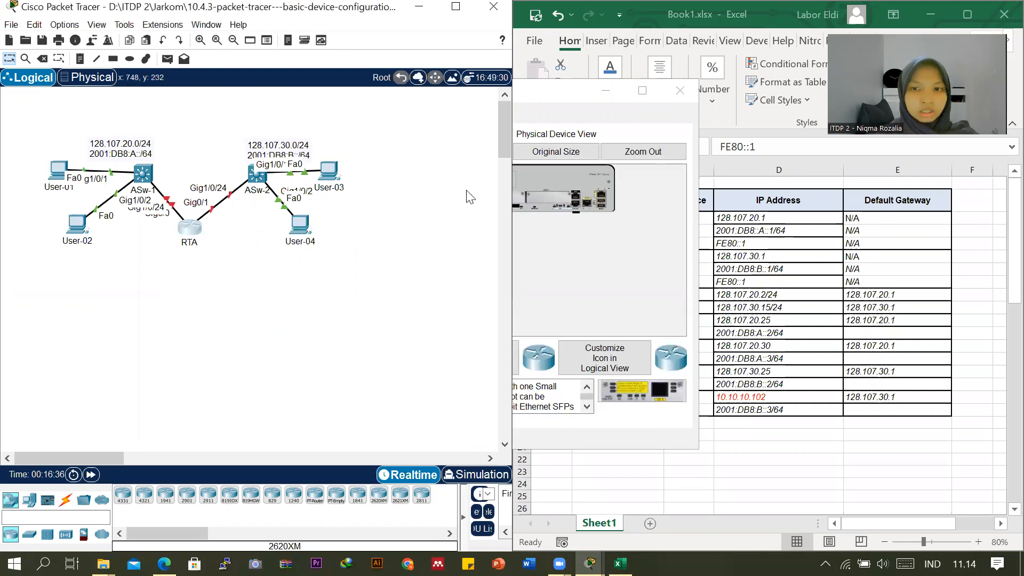
{"action": "left_click", "coordinate": [678, 90]}
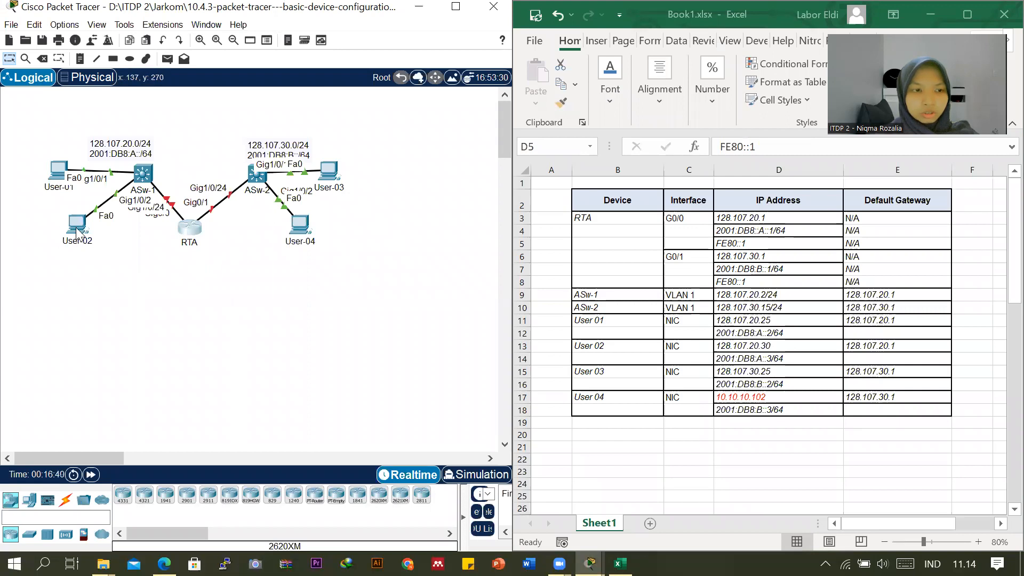
Open the IP configuration of User-01 to check its addressing, and minimize its window.
{"action": "left_click", "coordinate": [62, 176]}
{"action": "left_click", "coordinate": [442, 117]}
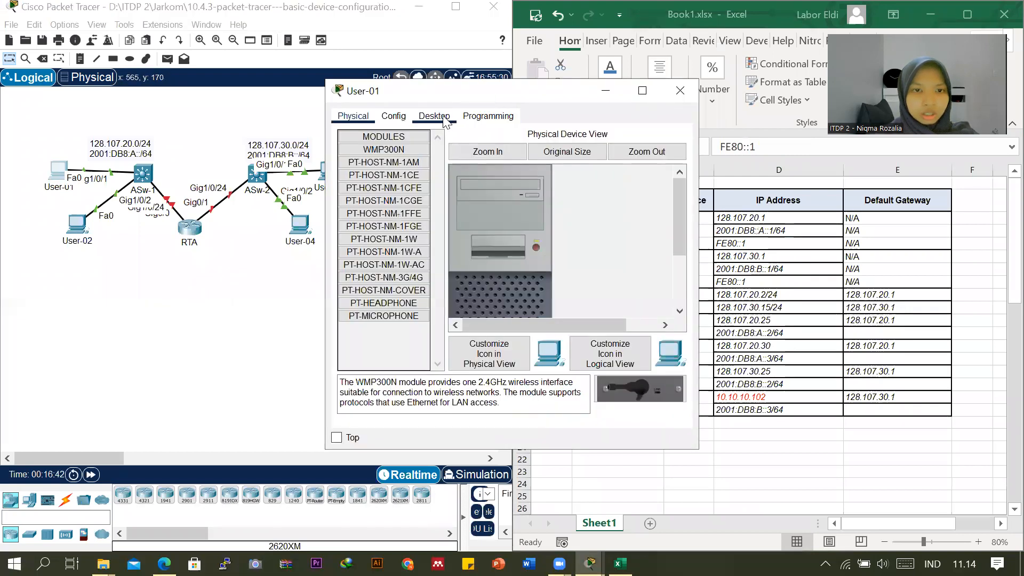
{"action": "left_click", "coordinate": [371, 168]}
{"action": "left_click", "coordinate": [459, 325]}
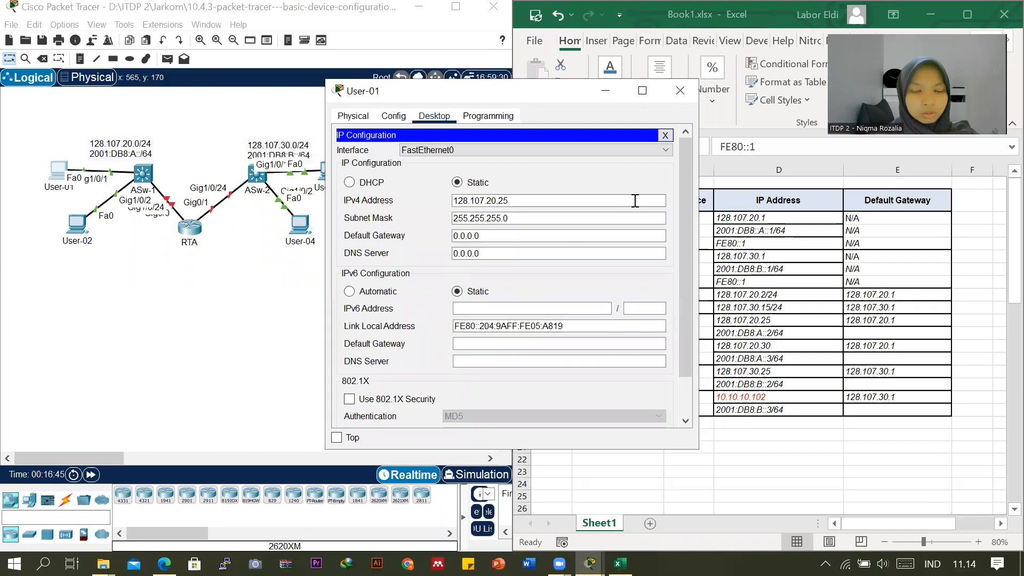
{"action": "left_click", "coordinate": [607, 90]}
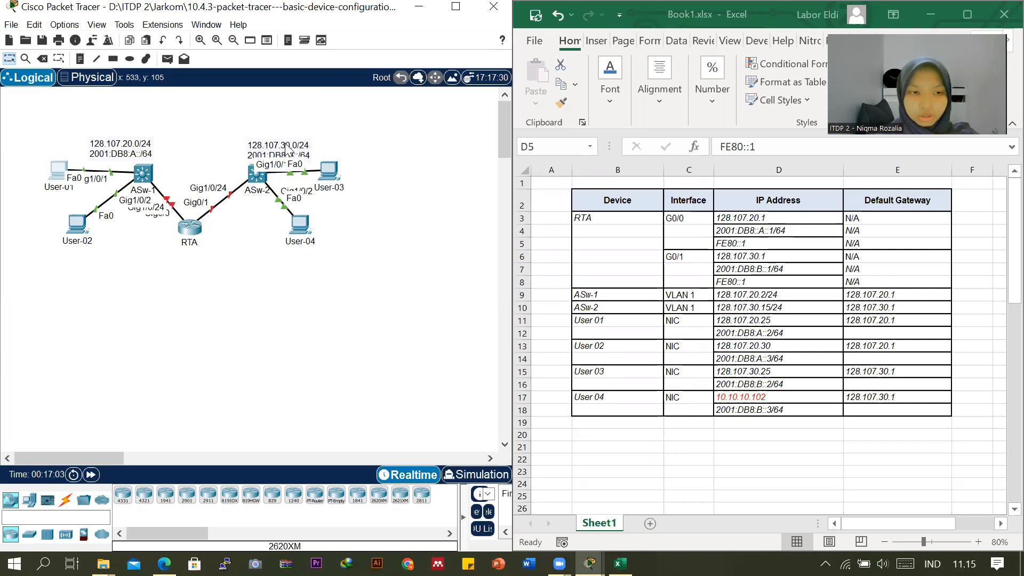
Review RTA's G0/1 and G0/0 addresses, both switches' VLAN 1 addresses and User 01's IPv4 address in the Excel addressing table.
{"action": "left_click", "coordinate": [729, 259]}
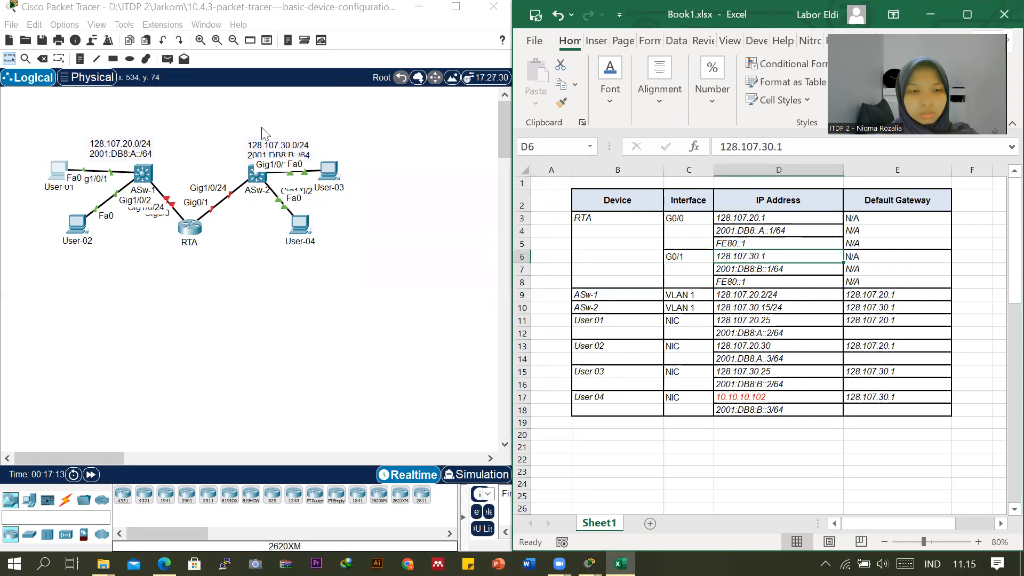
{"action": "left_click", "coordinate": [761, 272]}
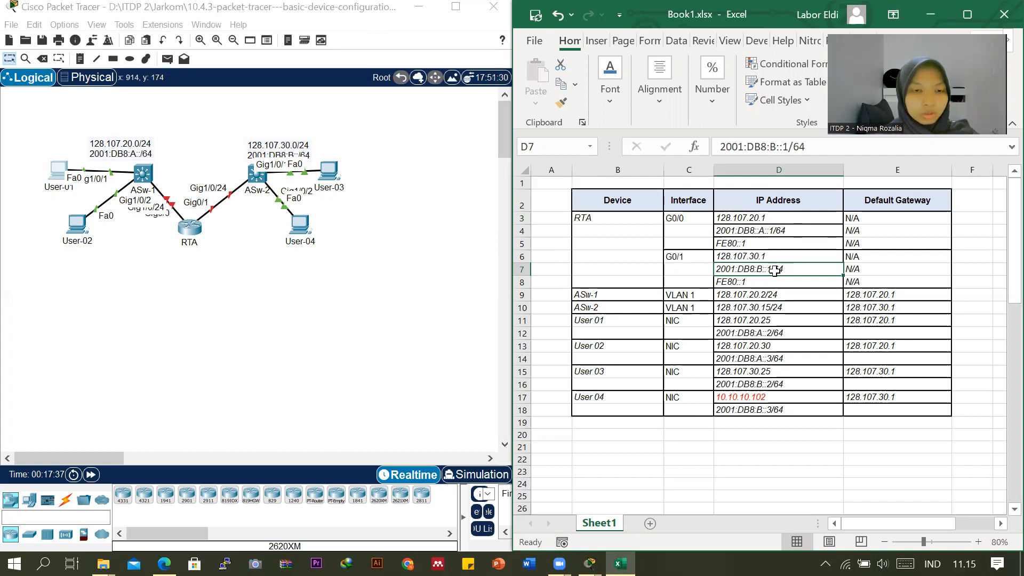
{"action": "left_click", "coordinate": [756, 282]}
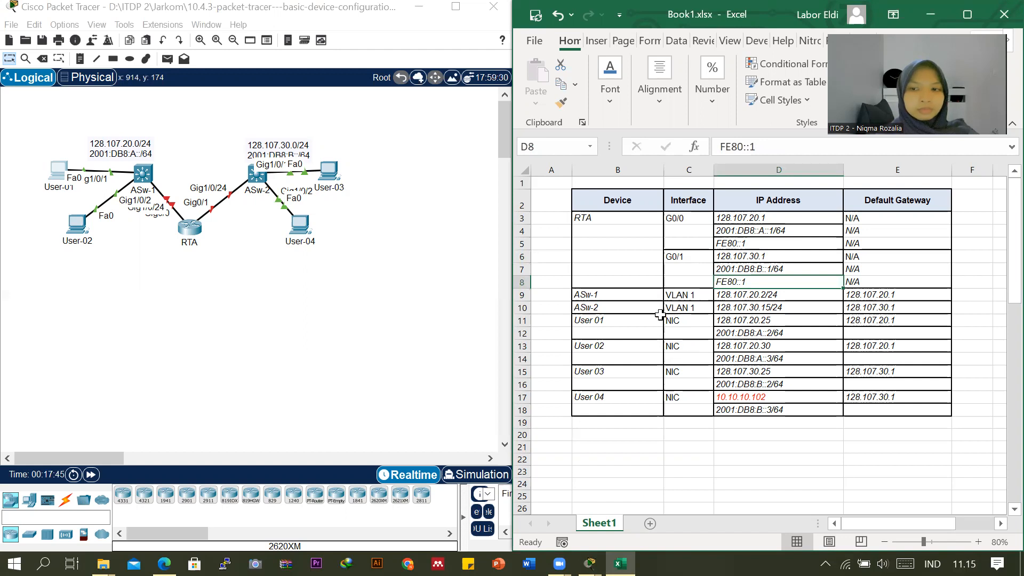
{"action": "left_click", "coordinate": [749, 217]}
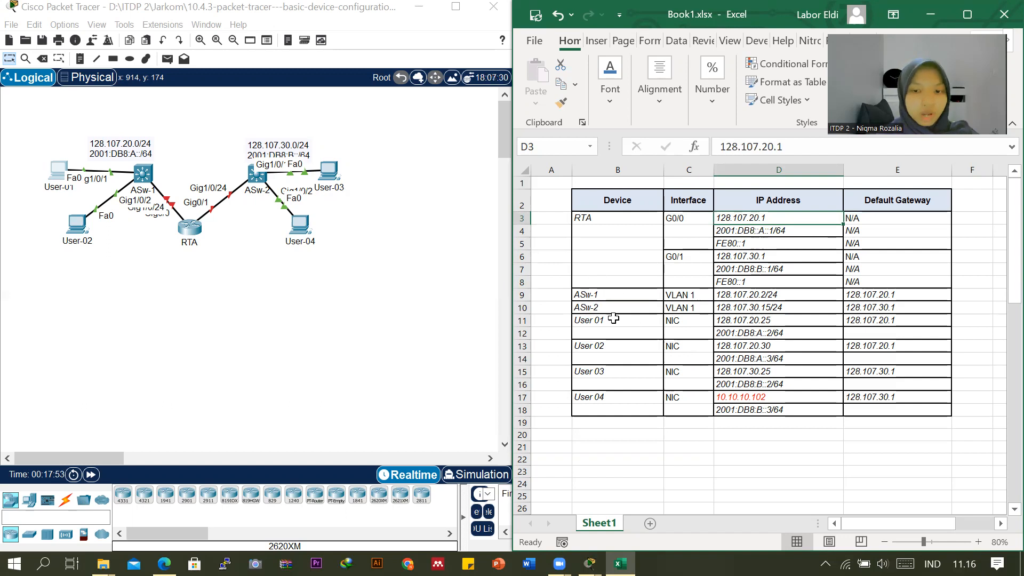
{"action": "left_click", "coordinate": [744, 295]}
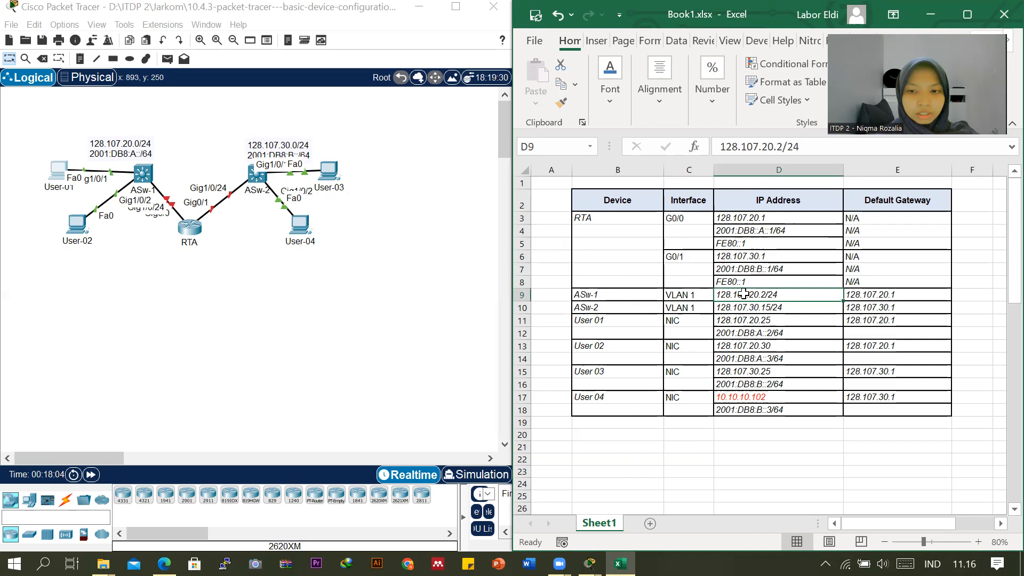
{"action": "left_click", "coordinate": [774, 307]}
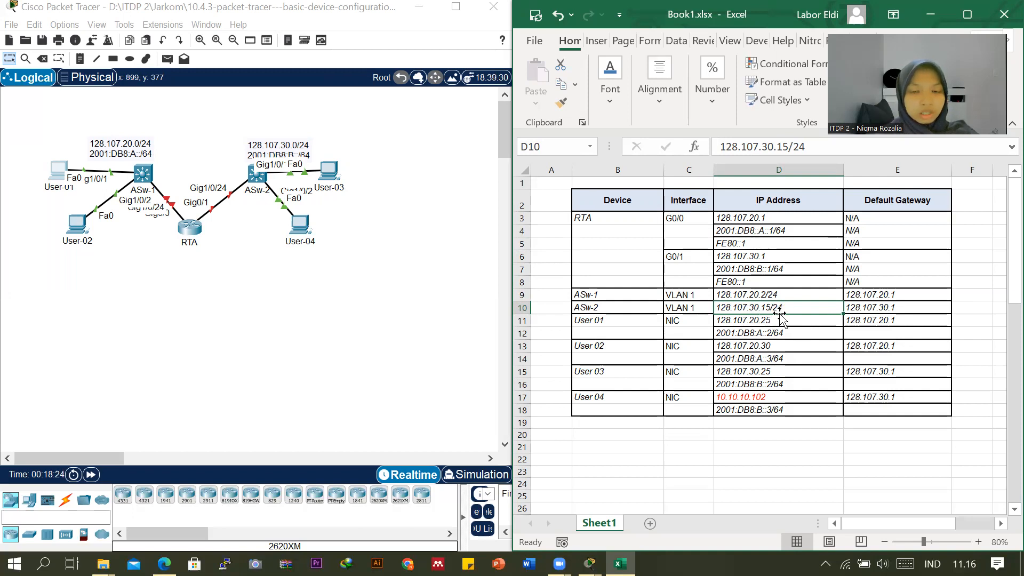
{"action": "left_click", "coordinate": [740, 326]}
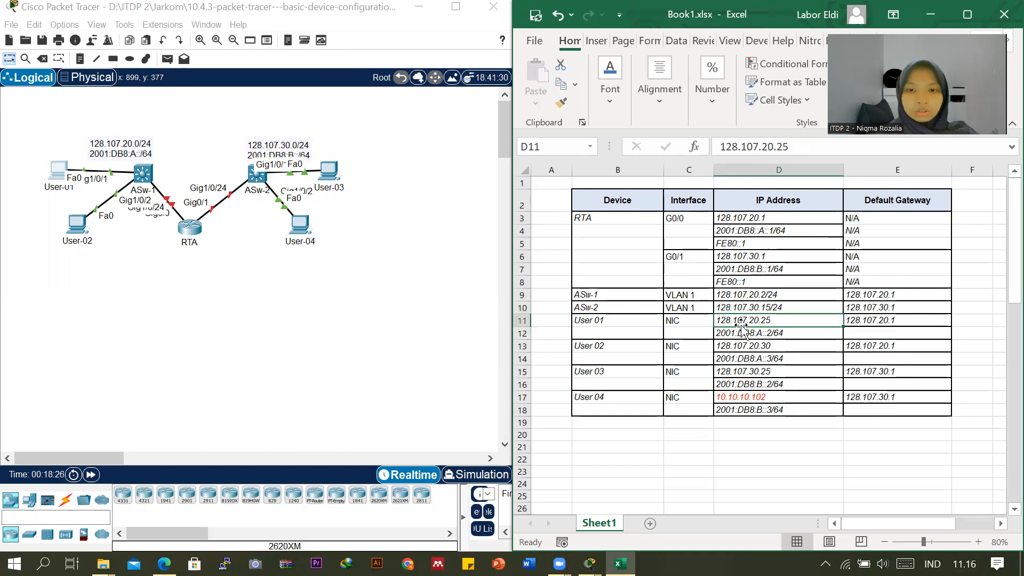
In Packet Tracer, open User-01's IP Configuration, highlight its IPv4 address for checking, and minimize the device window.
{"action": "left_click", "coordinate": [60, 182]}
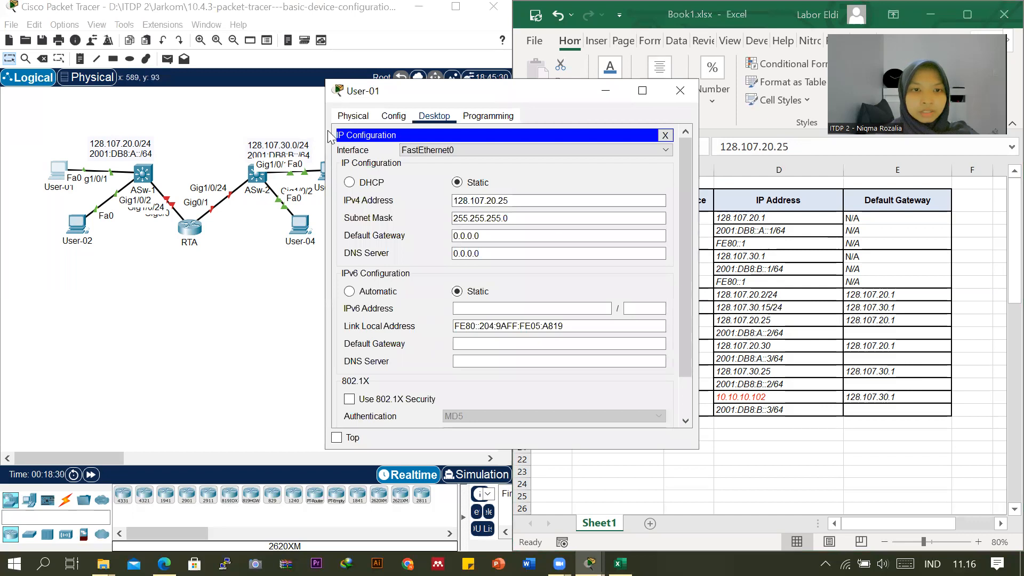
{"action": "left_click", "coordinate": [680, 92]}
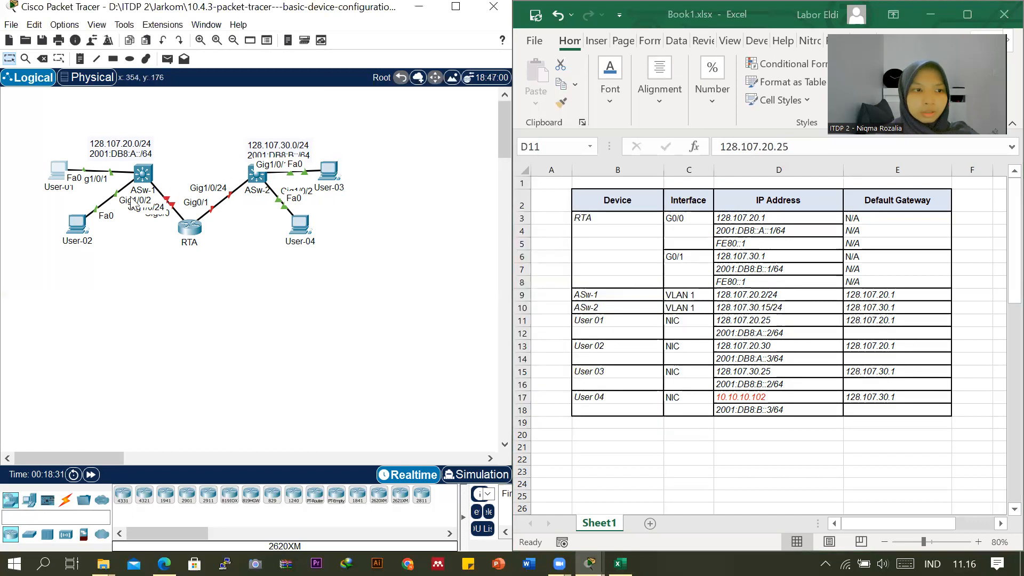
{"action": "left_click", "coordinate": [58, 170]}
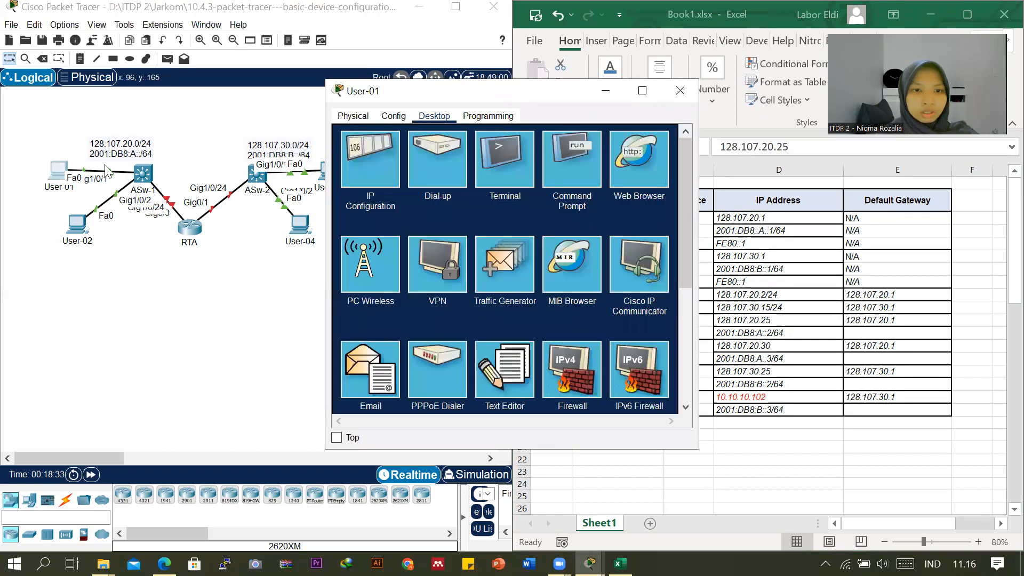
{"action": "left_click", "coordinate": [373, 178]}
{"action": "left_click_drag", "start_coordinate": [512, 205], "coordinate": [445, 204]}
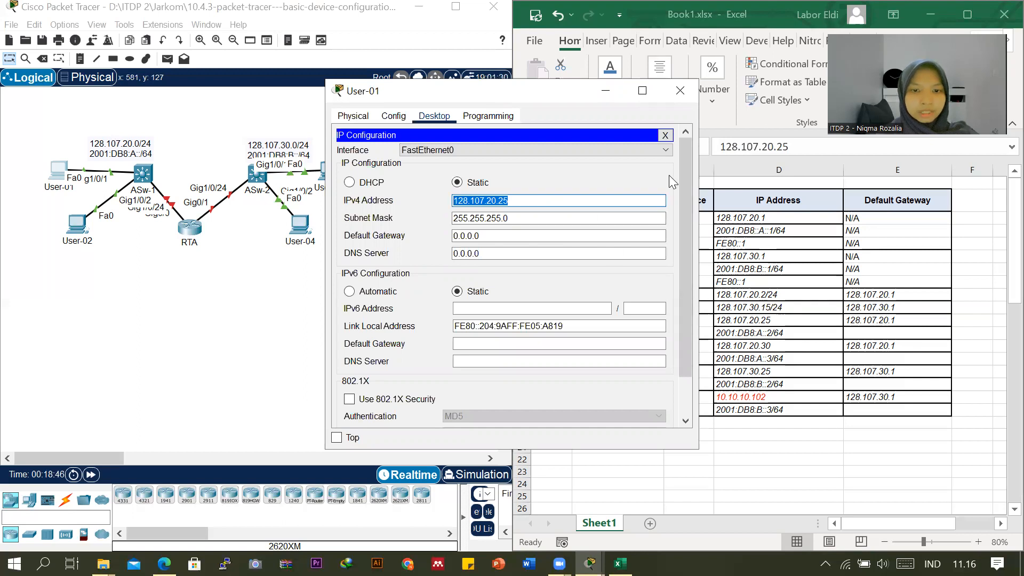
{"action": "left_click", "coordinate": [605, 91]}
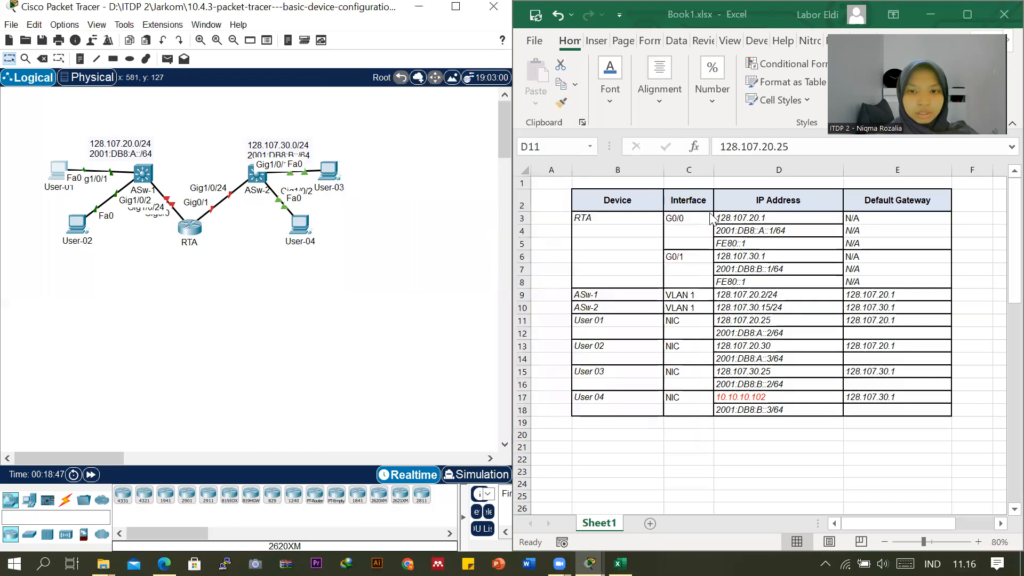
Compare User 01's IPv4 address, IPv6 address and default gateway with RTA's G0/0 addresses in the Excel addressing table.
{"action": "left_click", "coordinate": [756, 321]}
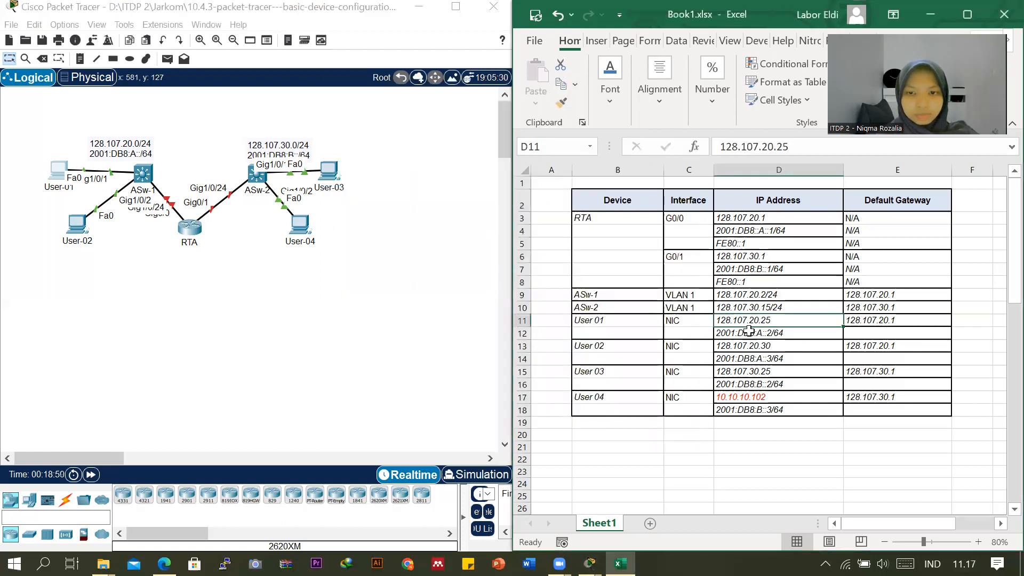
{"action": "left_click", "coordinate": [747, 336]}
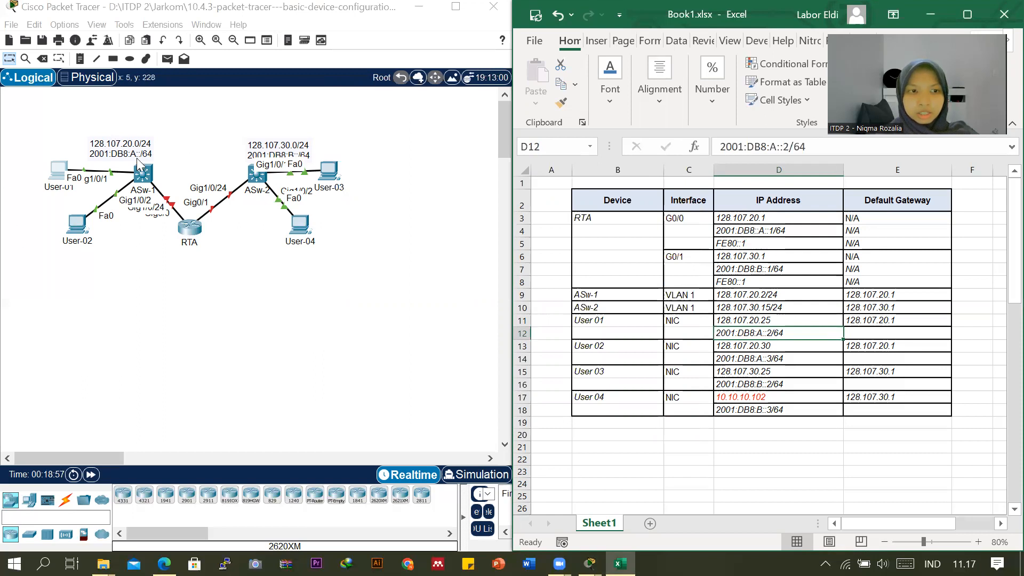
{"action": "left_click", "coordinate": [725, 233]}
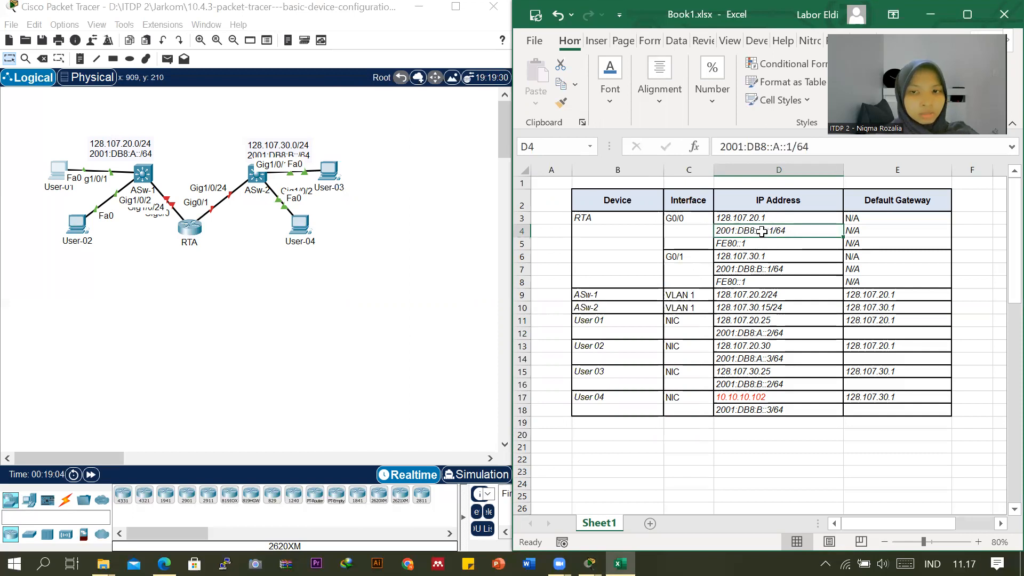
{"action": "left_click", "coordinate": [765, 332]}
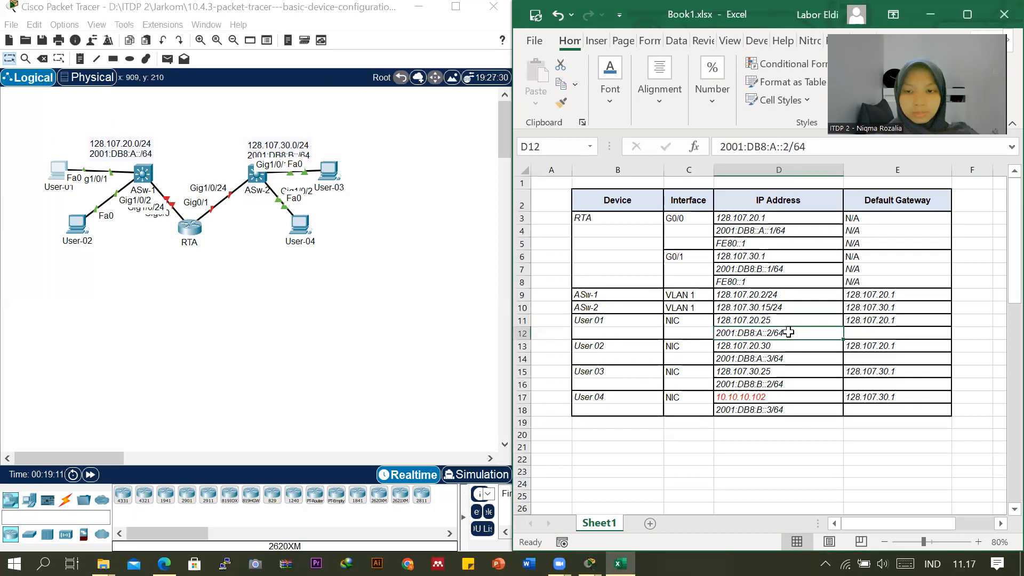
{"action": "left_click", "coordinate": [869, 322]}
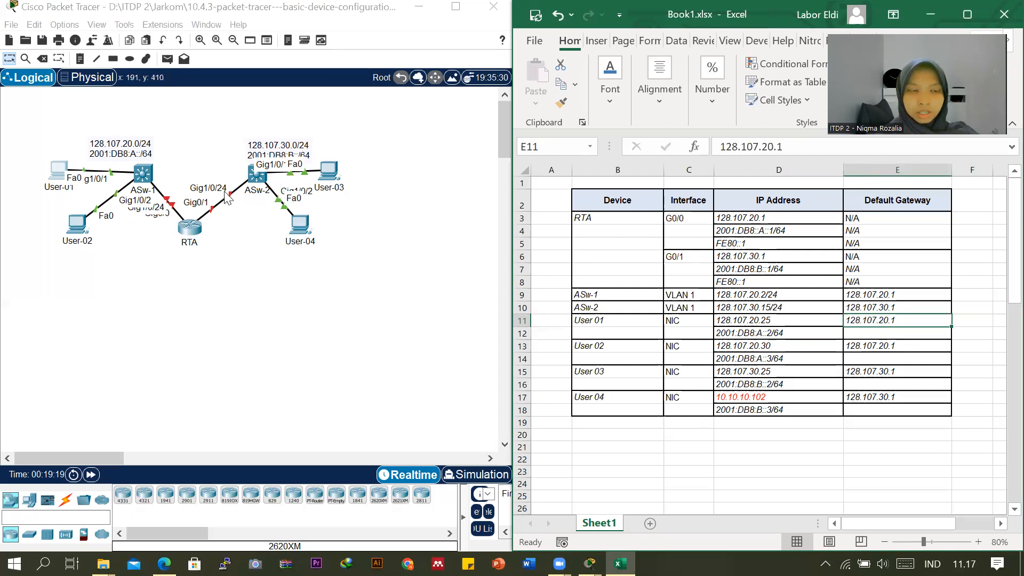
{"action": "left_click", "coordinate": [729, 219]}
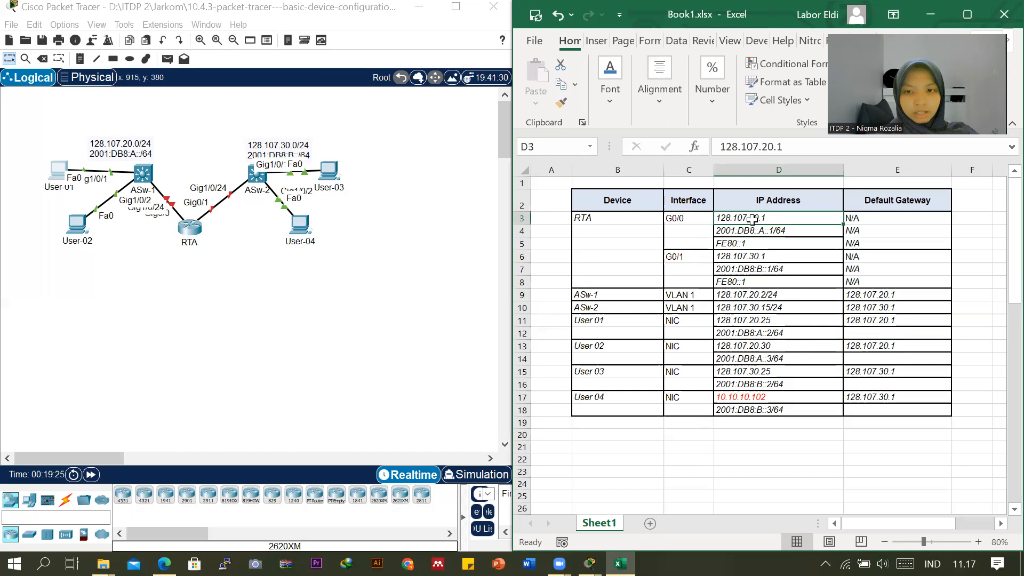
{"action": "left_click", "coordinate": [886, 322]}
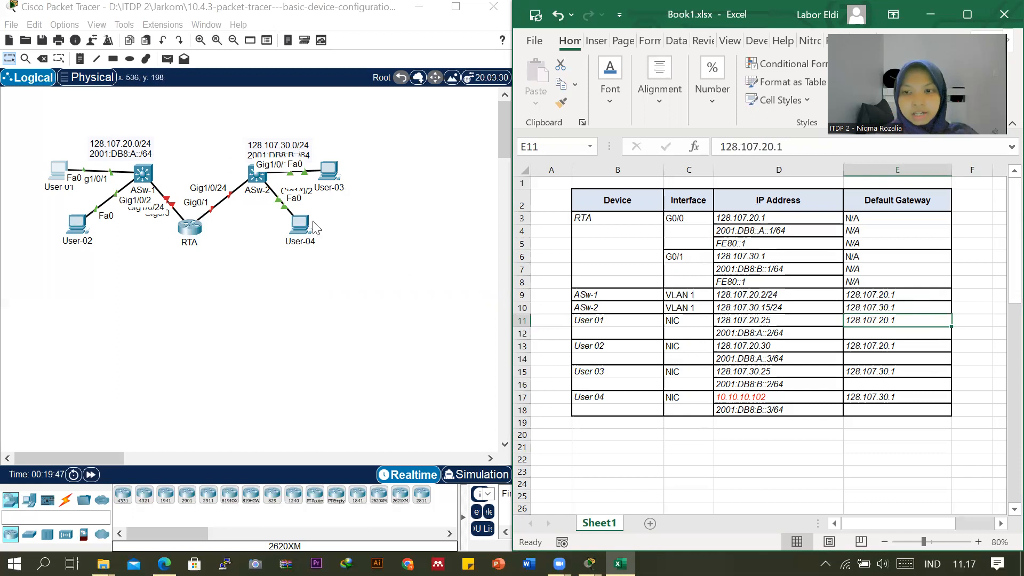
Copy RTA's G0/0 link-local address FE80::1 into the IPv6 default gateway cells of User 01 and User 02.
{"action": "left_click", "coordinate": [857, 334]}
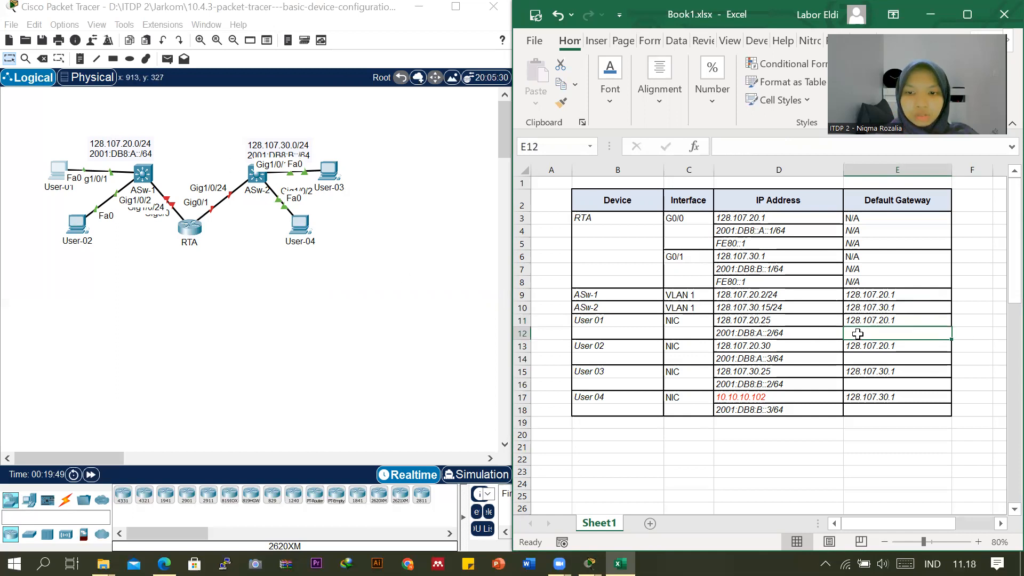
{"action": "left_click", "coordinate": [742, 281]}
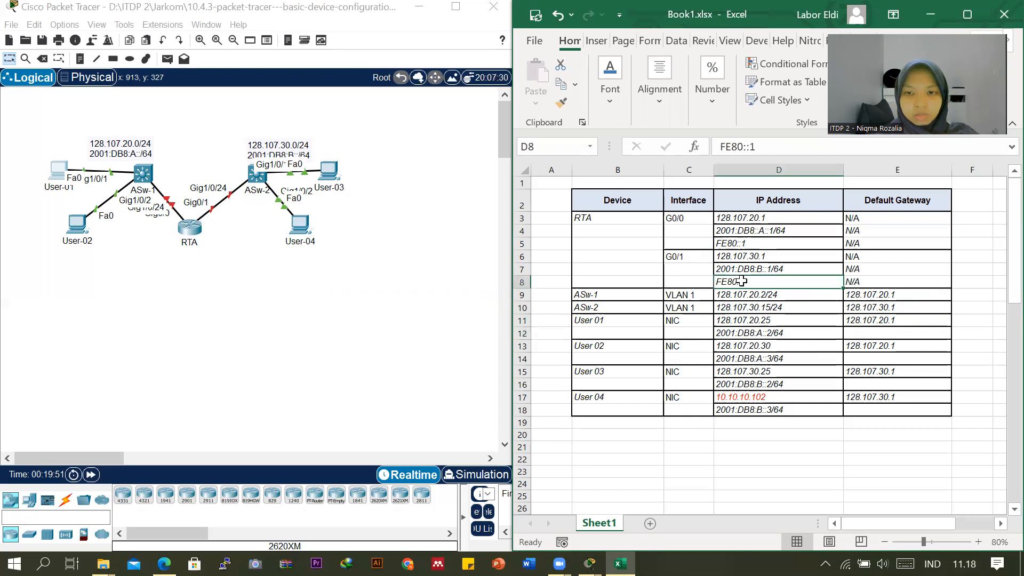
{"action": "left_click", "coordinate": [759, 243]}
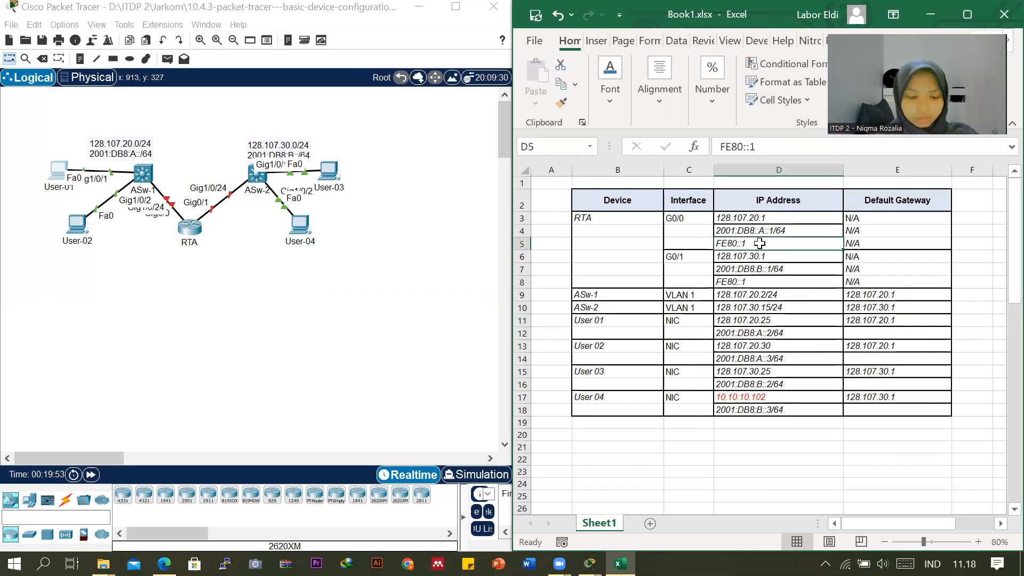
{"action": "key", "text": "ctrl+c"}
{"action": "left_click", "coordinate": [861, 336]}
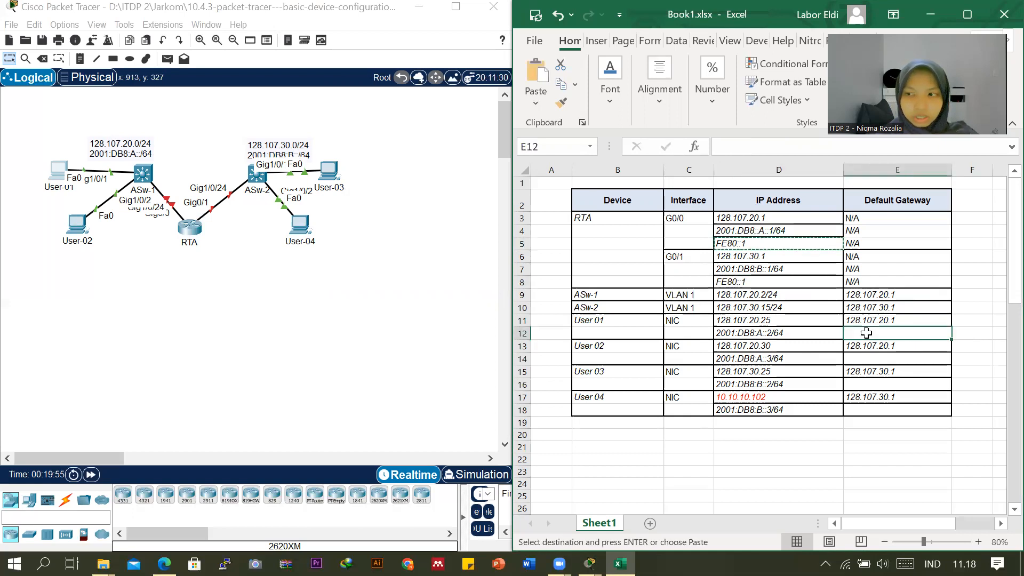
{"action": "key", "text": "ctrl+v"}
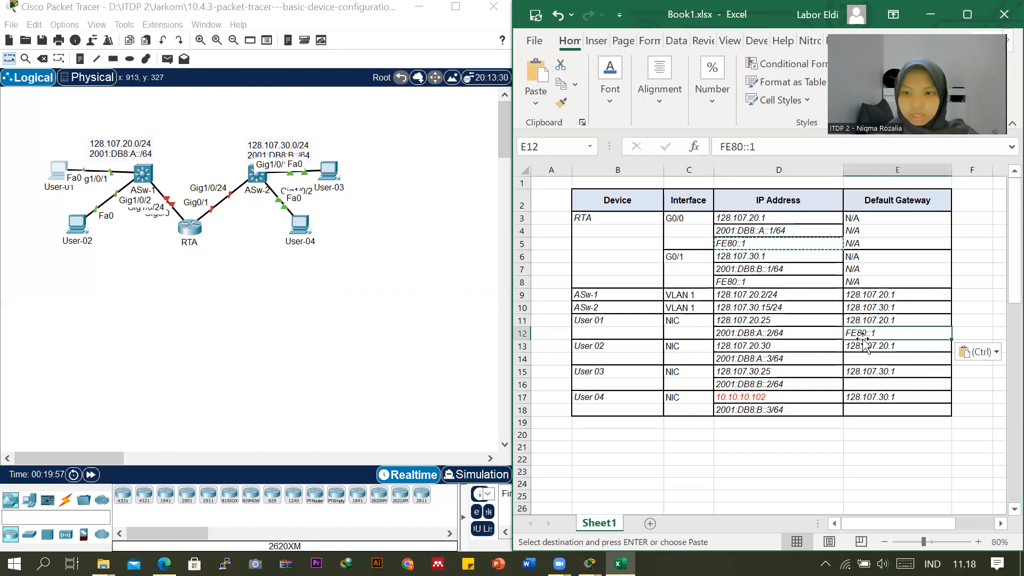
{"action": "left_click", "coordinate": [851, 360]}
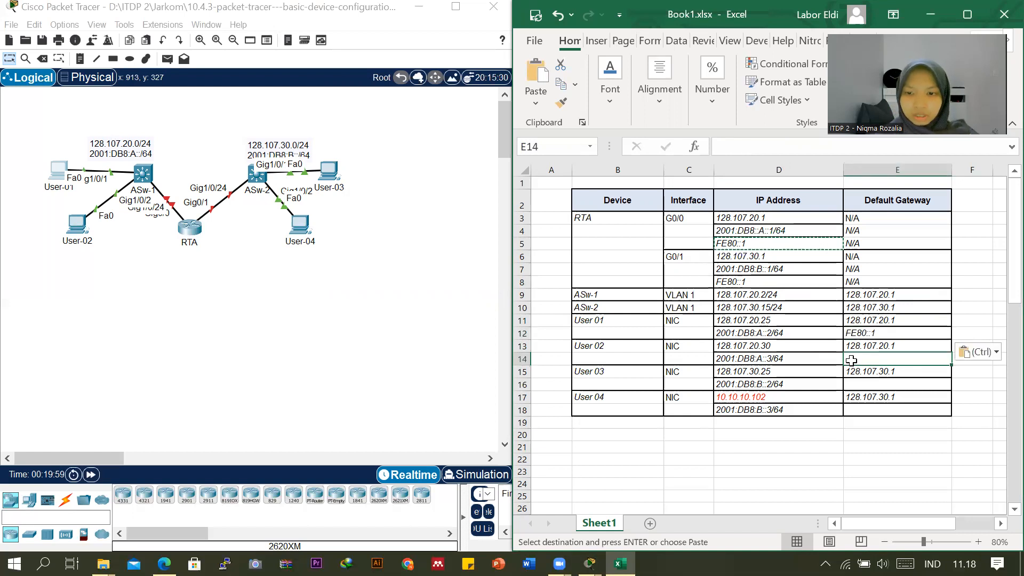
{"action": "key", "text": "ctrl+v"}
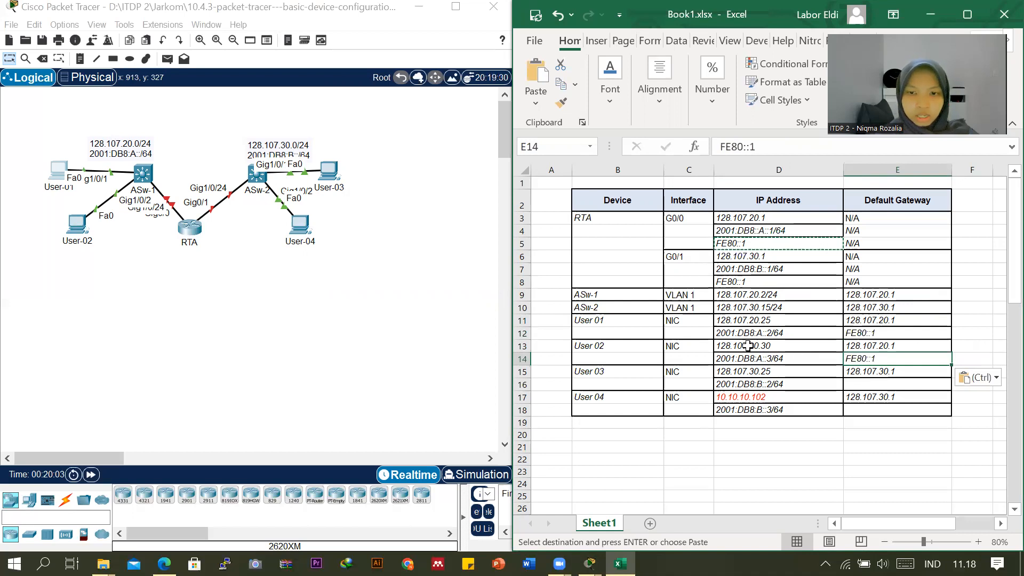
Open User-02's IP Configuration in Packet Tracer, compare its IPv4 address with the addressing table, and close the device window.
{"action": "left_click", "coordinate": [77, 227]}
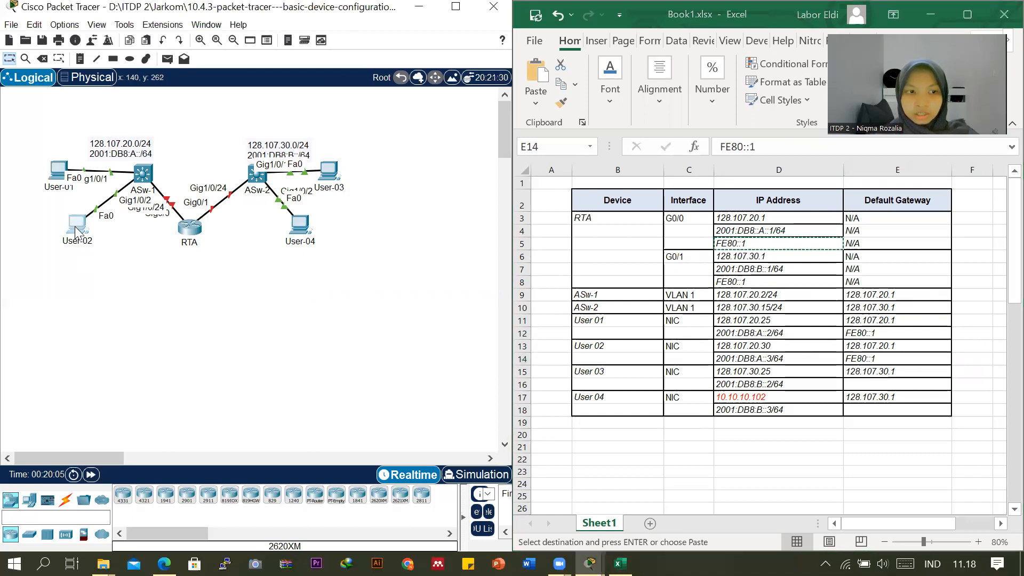
{"action": "left_click", "coordinate": [436, 116]}
{"action": "left_click", "coordinate": [385, 152]}
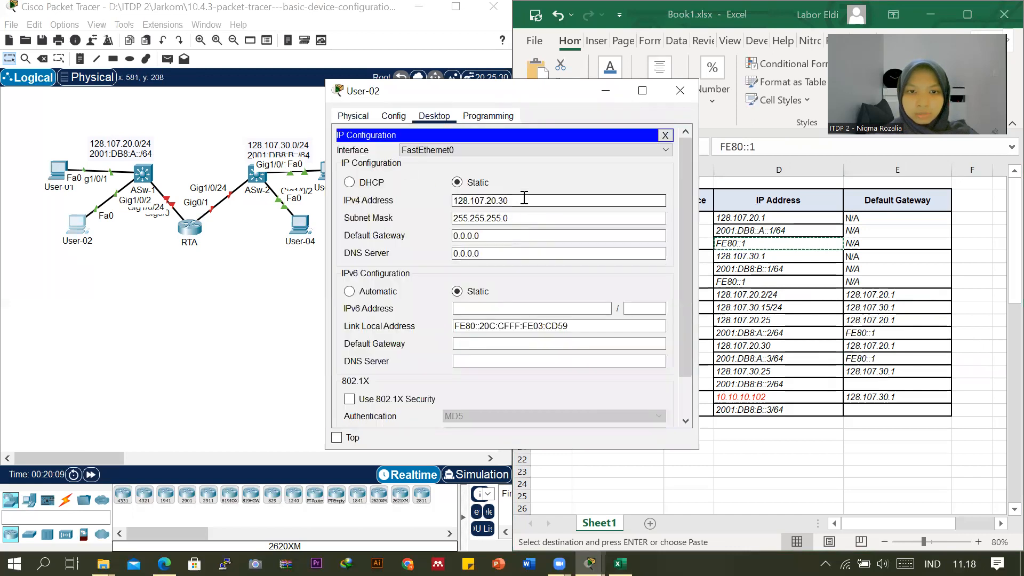
{"action": "left_click_drag", "start_coordinate": [515, 205], "coordinate": [448, 201]}
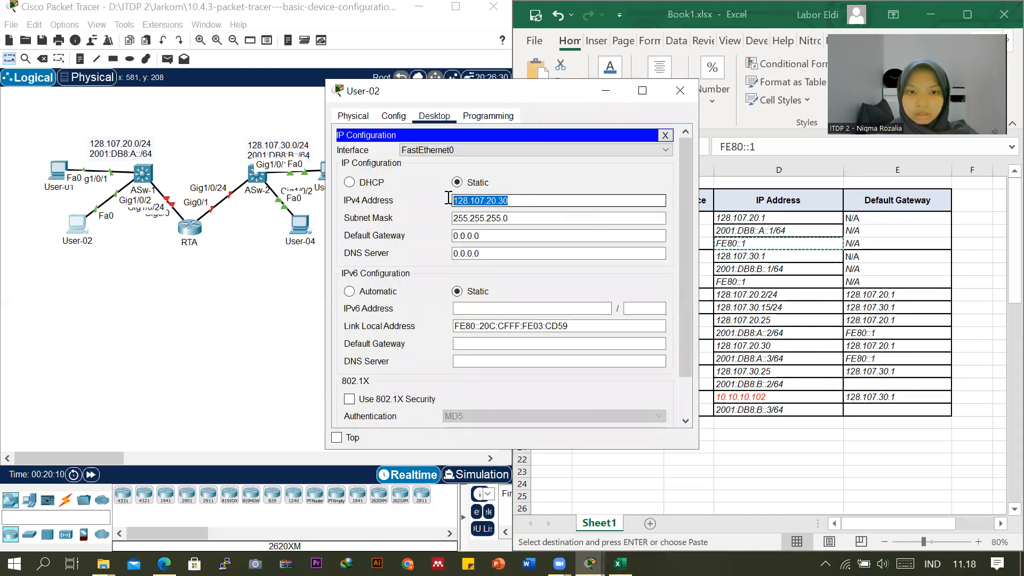
{"action": "left_click", "coordinate": [783, 346]}
{"action": "left_click", "coordinate": [783, 345]}
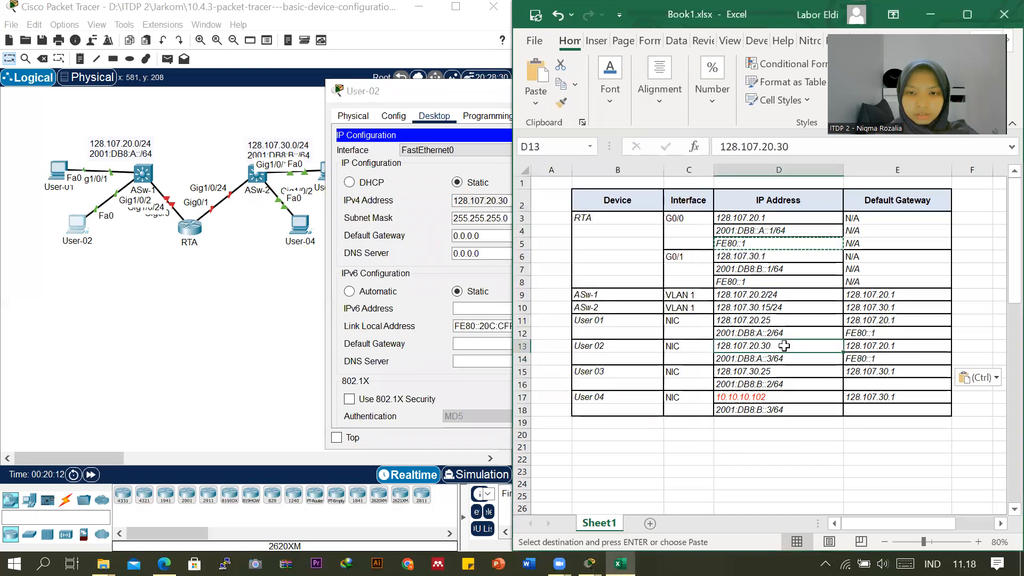
{"action": "left_click", "coordinate": [447, 99]}
{"action": "left_click", "coordinate": [679, 90]}
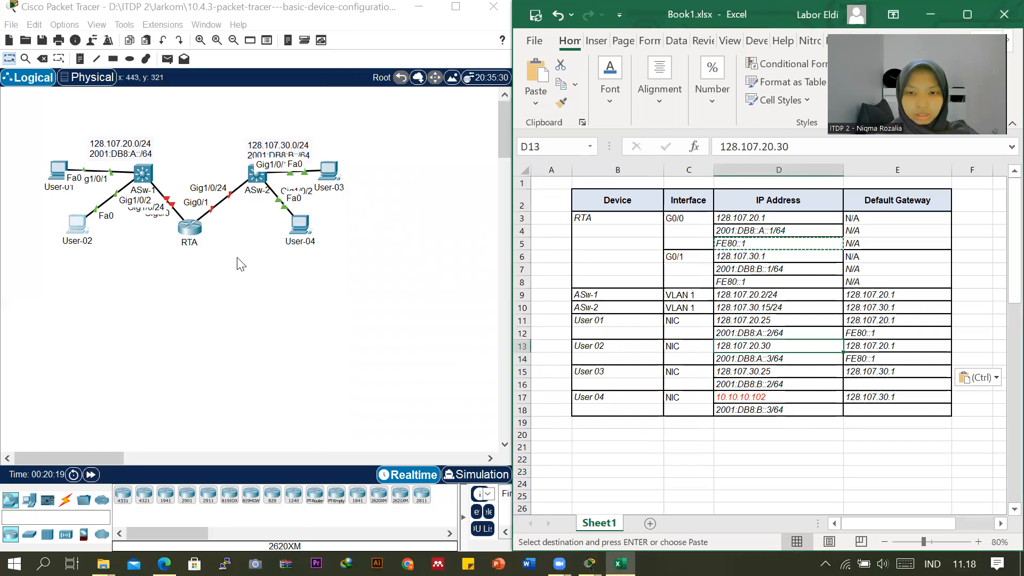
Check User-03's IP Configuration and close its window, and open User-04's IP Configuration to check its IPv4 address.
{"action": "left_click", "coordinate": [329, 171]}
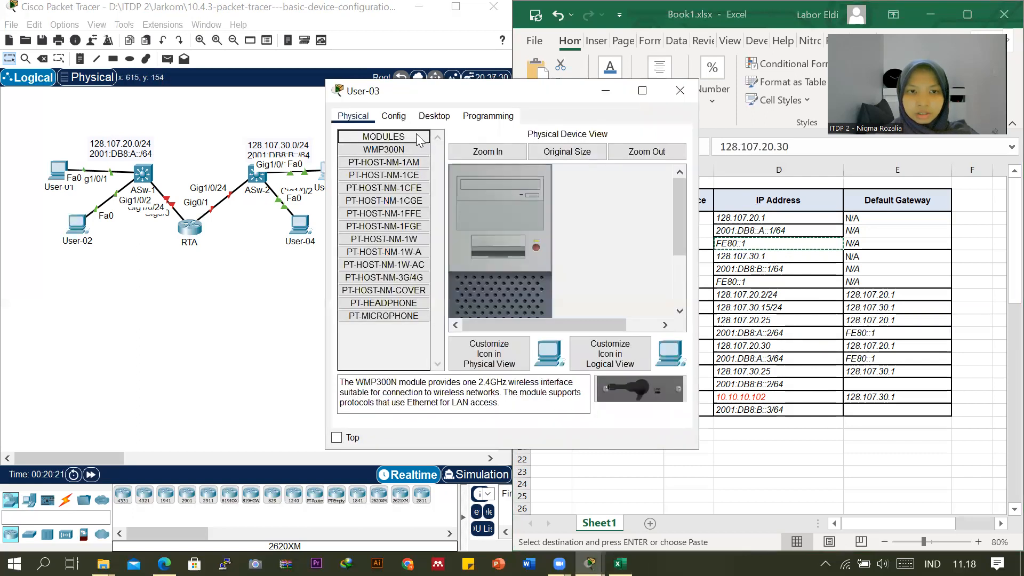
{"action": "left_click", "coordinate": [434, 116]}
{"action": "left_click", "coordinate": [391, 168]}
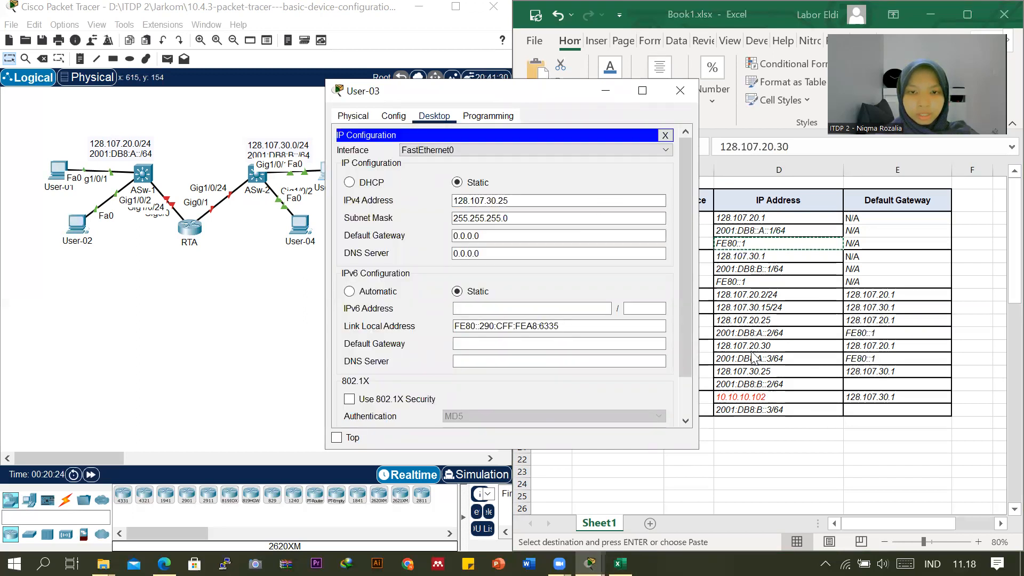
{"action": "left_click", "coordinate": [679, 90]}
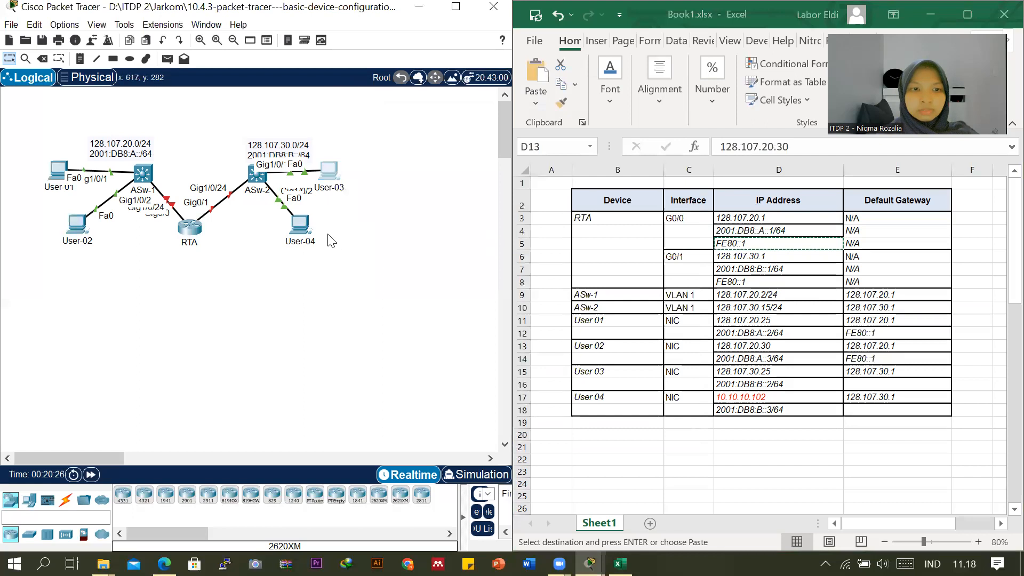
{"action": "left_click", "coordinate": [300, 227]}
{"action": "left_click", "coordinate": [371, 166]}
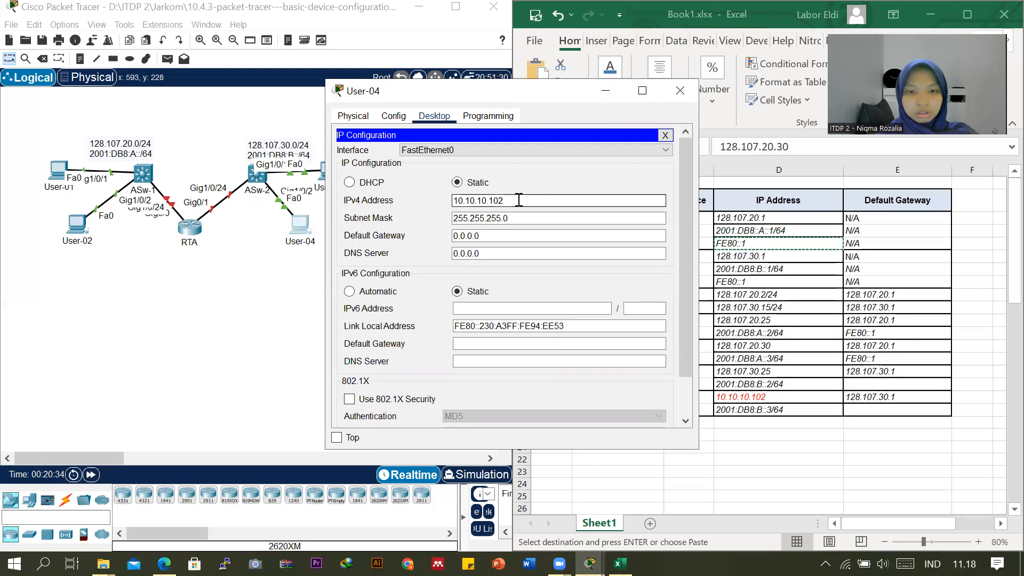
Close User-04's window, check User 04's IPv4 address cell in the Excel addressing table, and glance at the PT Activity instructions.
{"action": "left_click", "coordinate": [679, 101]}
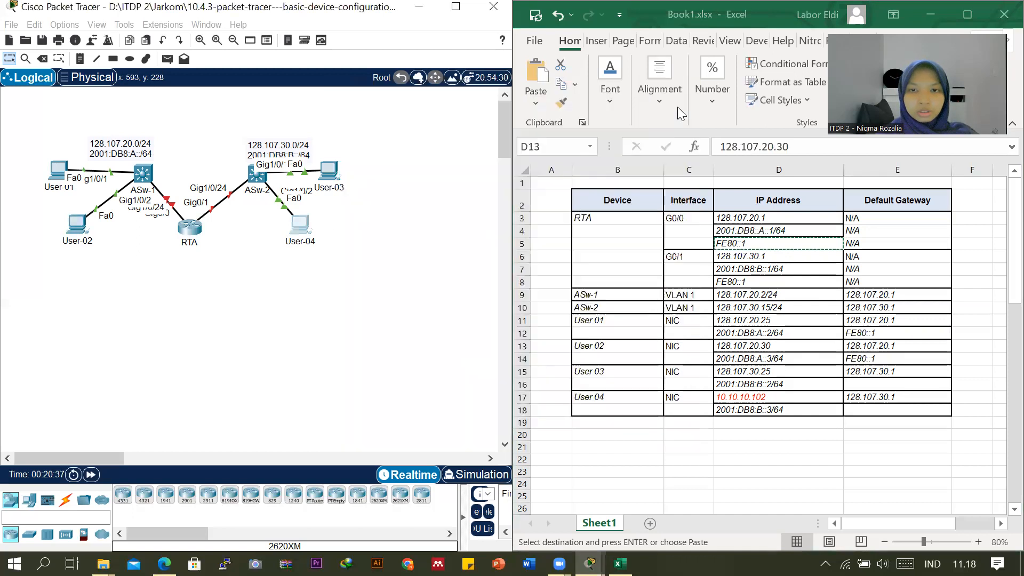
{"action": "left_click", "coordinate": [743, 397]}
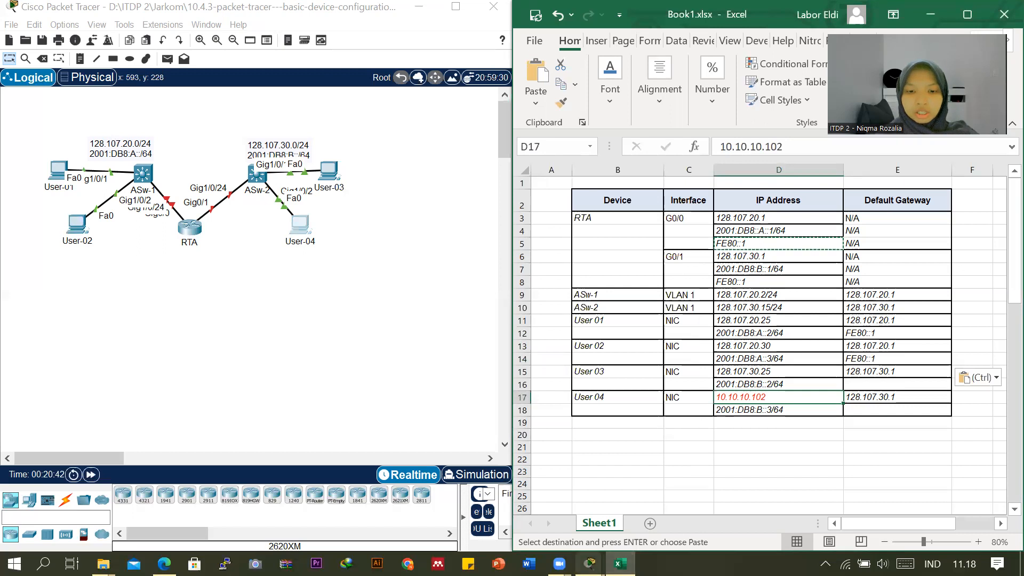
{"action": "mouse_move", "coordinate": [589, 564]}
{"action": "left_click", "coordinate": [612, 512]}
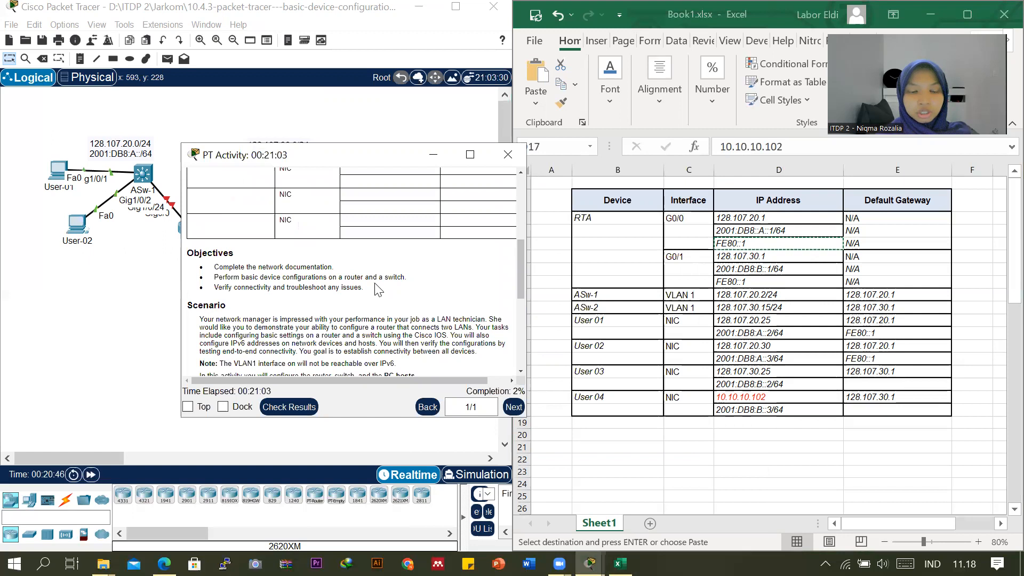
{"action": "left_click", "coordinate": [433, 156]}
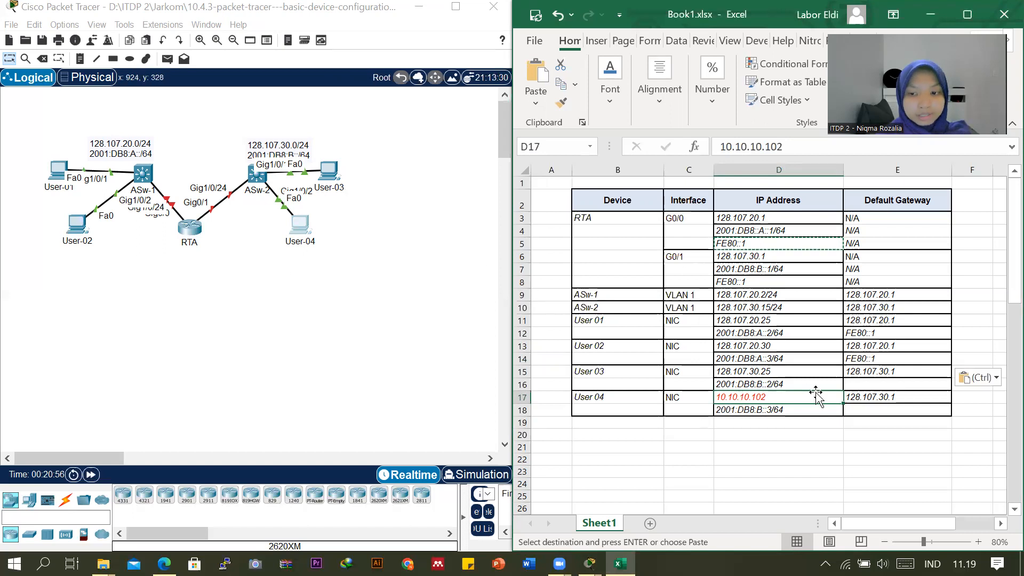
Compare the IPv6 addresses of User 03 and User 04 with RTA's G0/1 IPv6 address in the addressing table.
{"action": "left_click", "coordinate": [778, 384]}
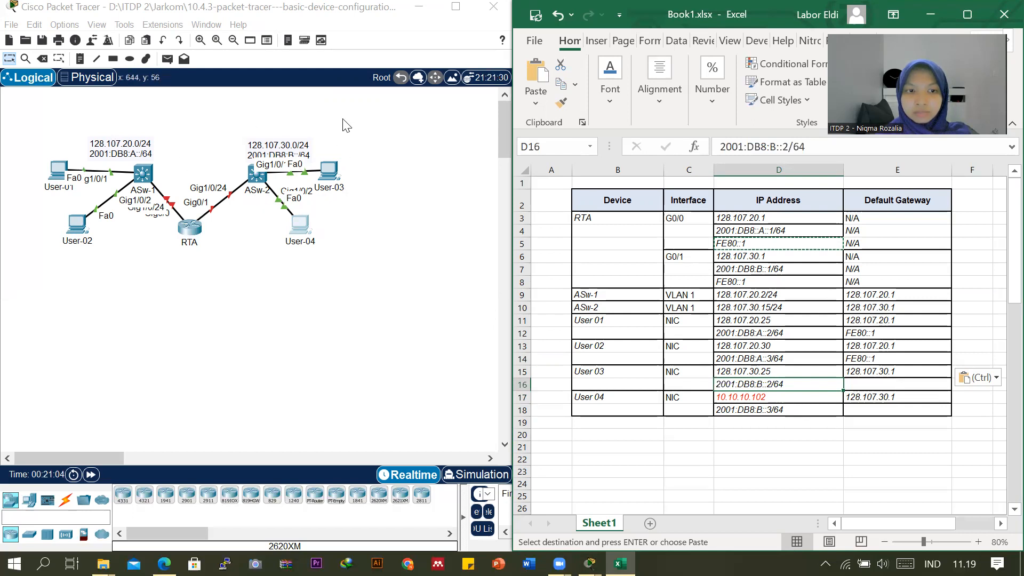
{"action": "left_click", "coordinate": [754, 269]}
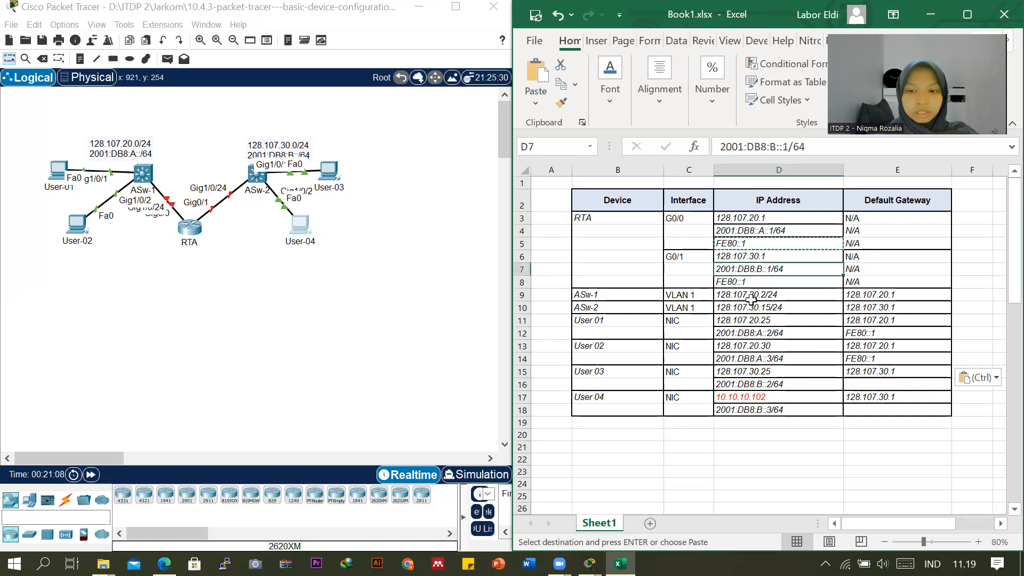
{"action": "left_click", "coordinate": [761, 384]}
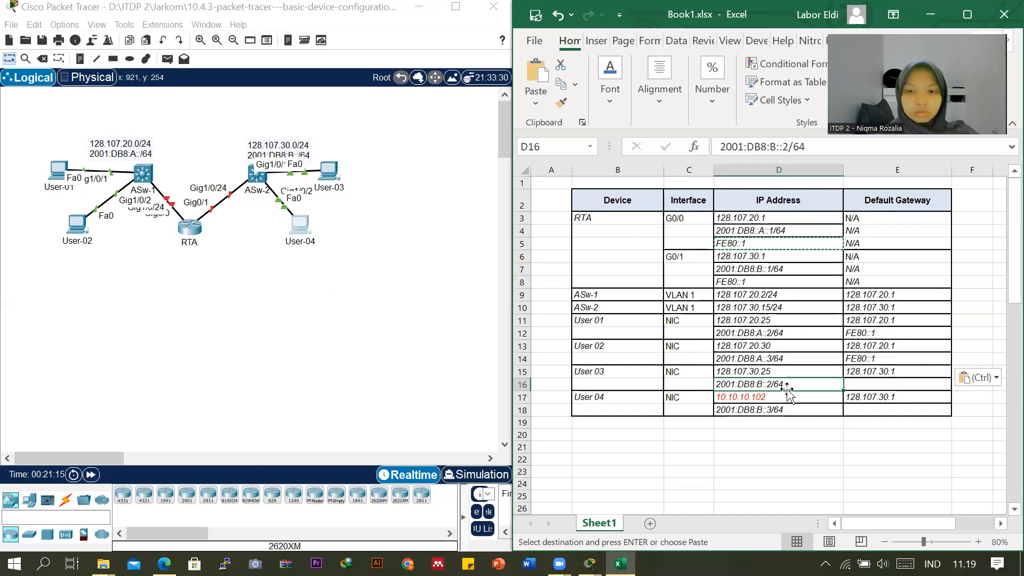
{"action": "left_click", "coordinate": [778, 411]}
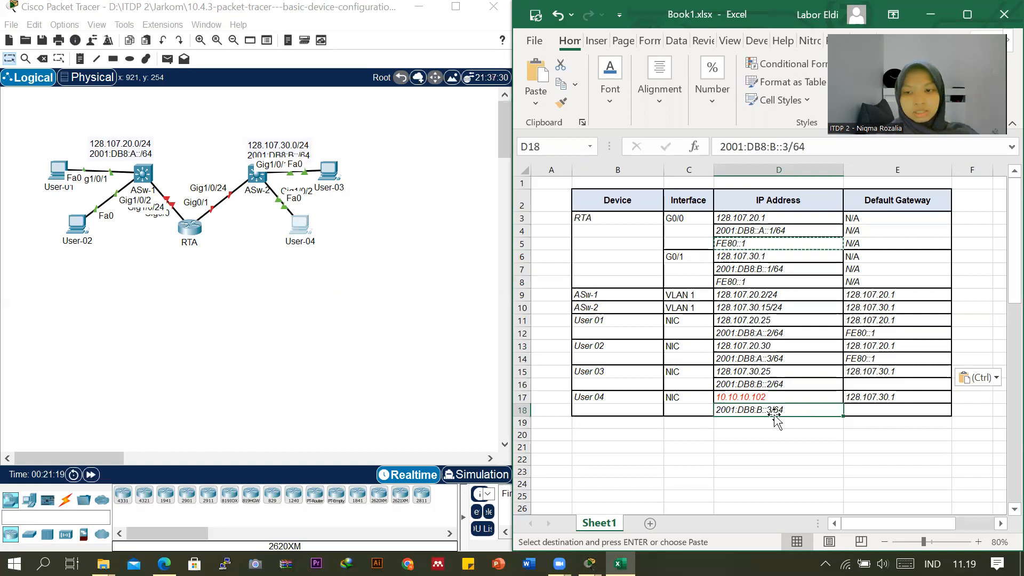
Copy User 02's IPv6 default gateway FE80::1 into the IPv6 default gateway cells of User 03 and User 04.
{"action": "left_click", "coordinate": [863, 359]}
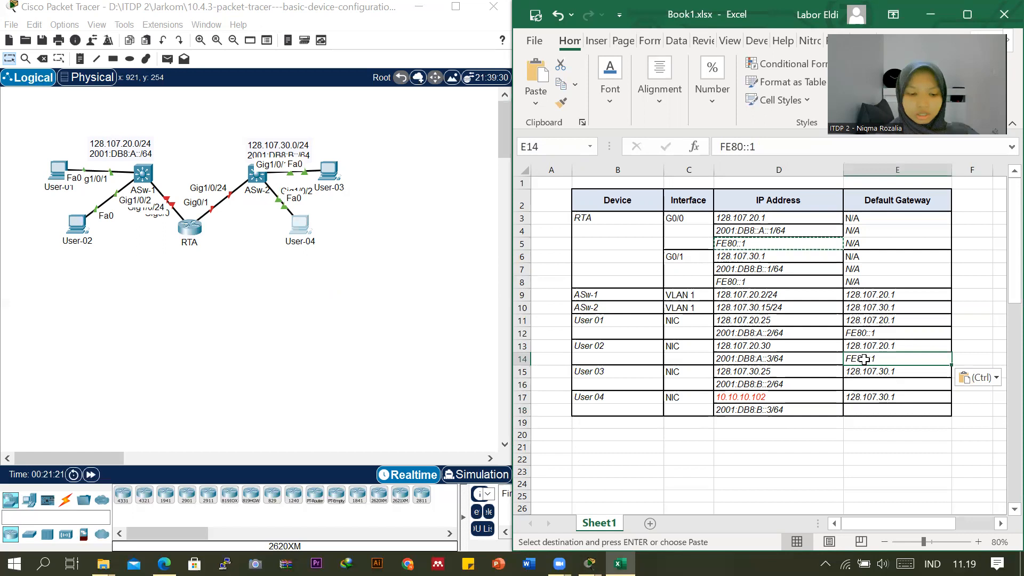
{"action": "key", "text": "ctrl+c"}
{"action": "left_click", "coordinate": [862, 384]}
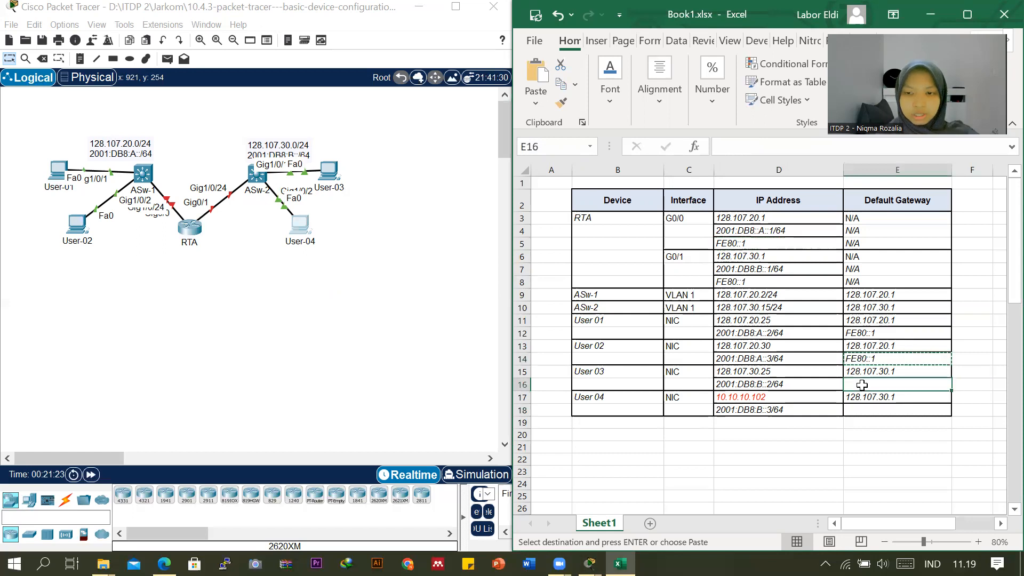
{"action": "key", "text": "ctrl+v"}
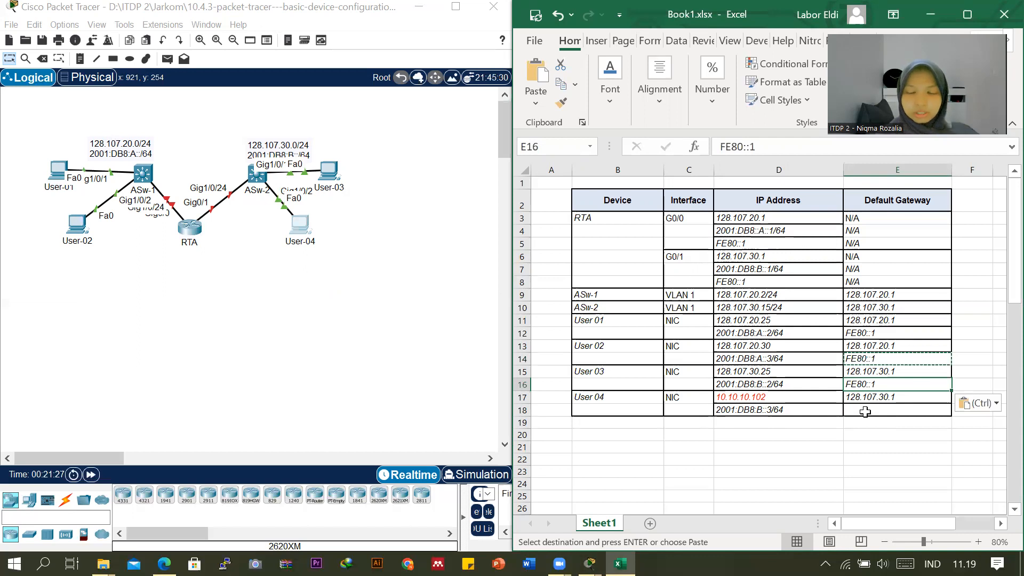
{"action": "left_click", "coordinate": [865, 411]}
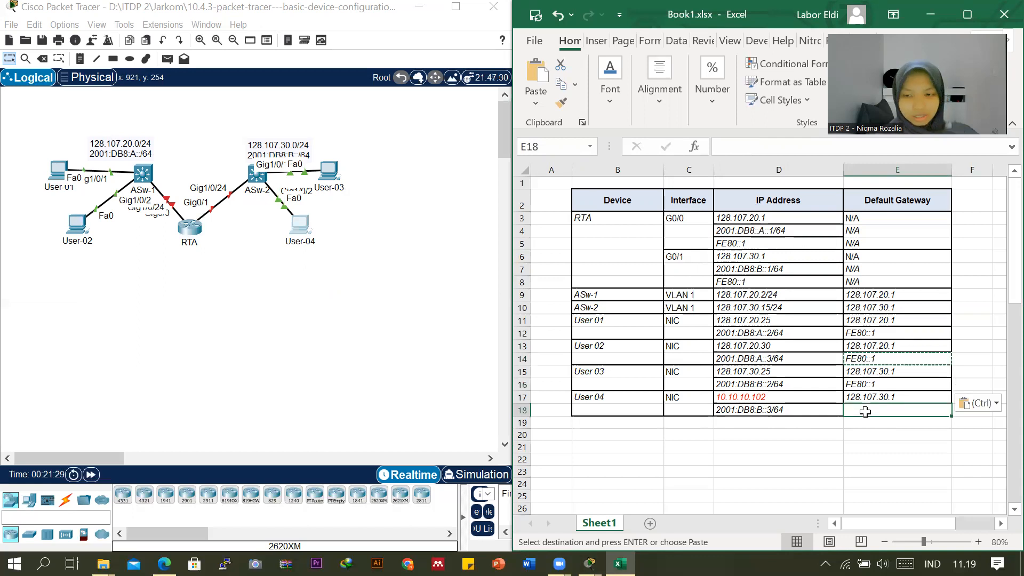
{"action": "key", "text": "ctrl+v"}
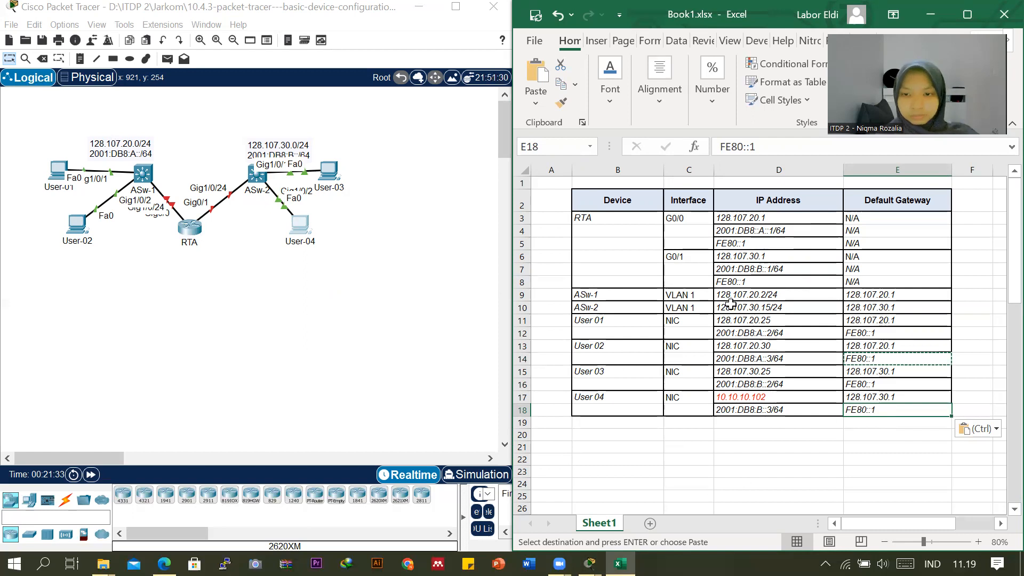
Close the leftover User-01 window and read the Requirements list in the PT Activity instructions.
{"action": "mouse_move", "coordinate": [589, 564]}
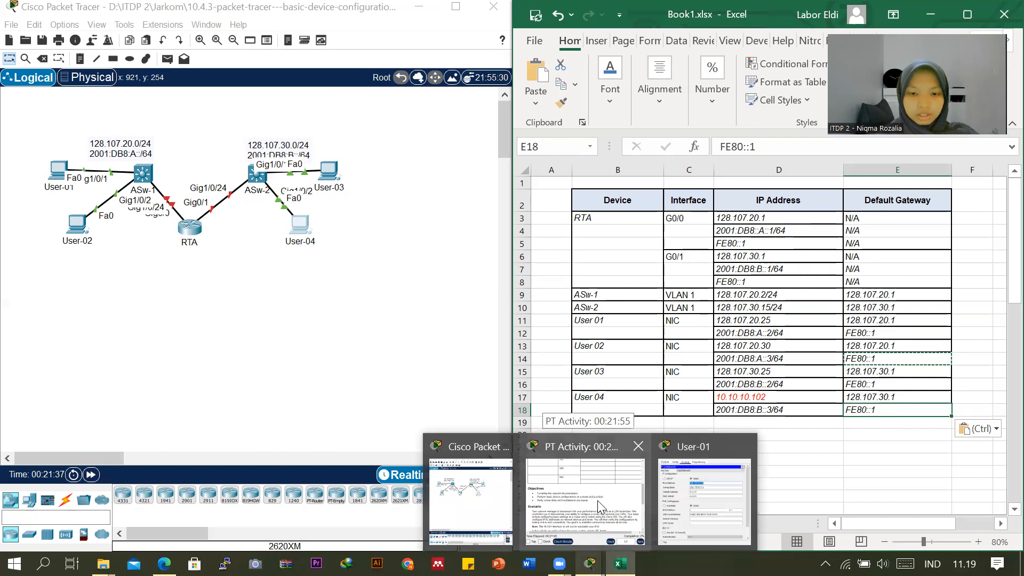
{"action": "left_click", "coordinate": [743, 447]}
{"action": "left_click", "coordinate": [634, 495]}
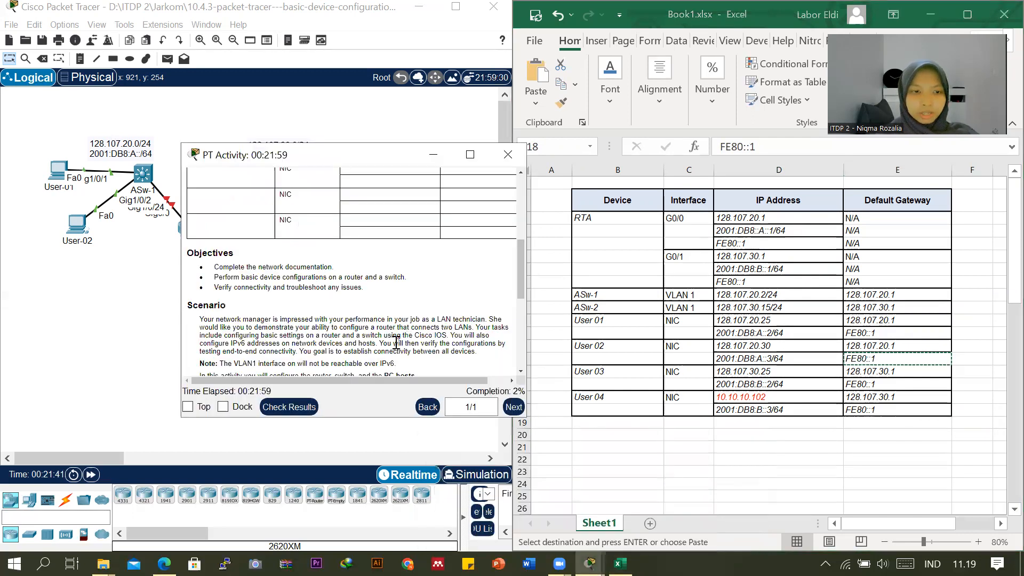
{"action": "scroll", "coordinate": [400, 334], "scroll_direction": "down", "scroll_amount": 2}
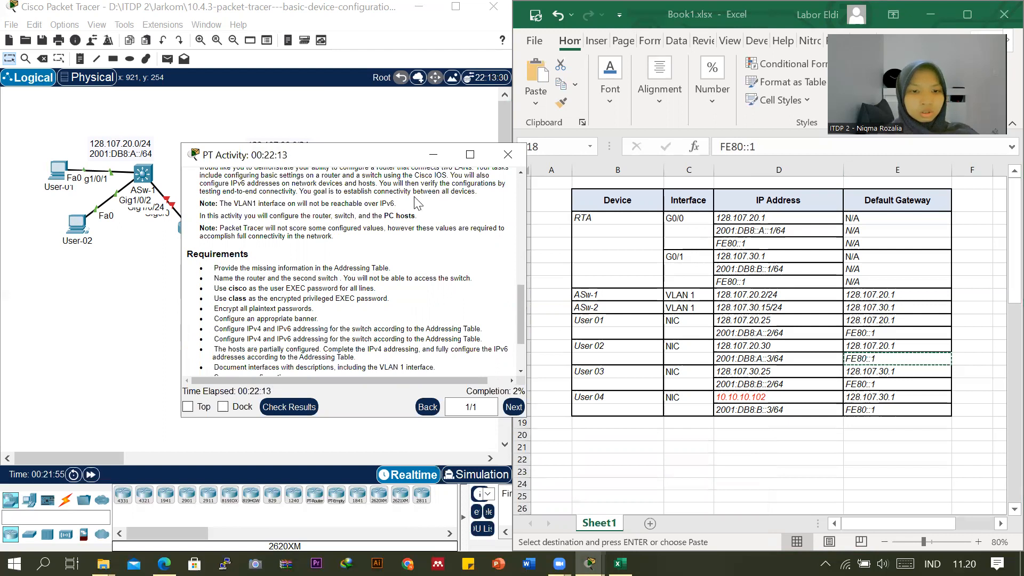
{"action": "left_click", "coordinate": [171, 287]}
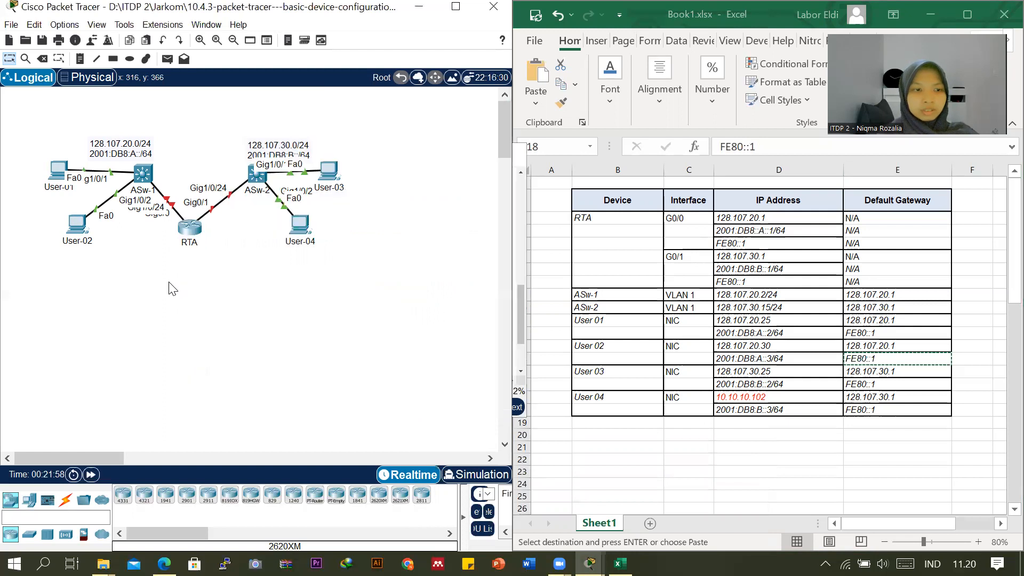
Open router RTA's command-line interface and enter privileged EXEC mode with the enable command.
{"action": "left_click", "coordinate": [192, 233]}
{"action": "left_click", "coordinate": [425, 116]}
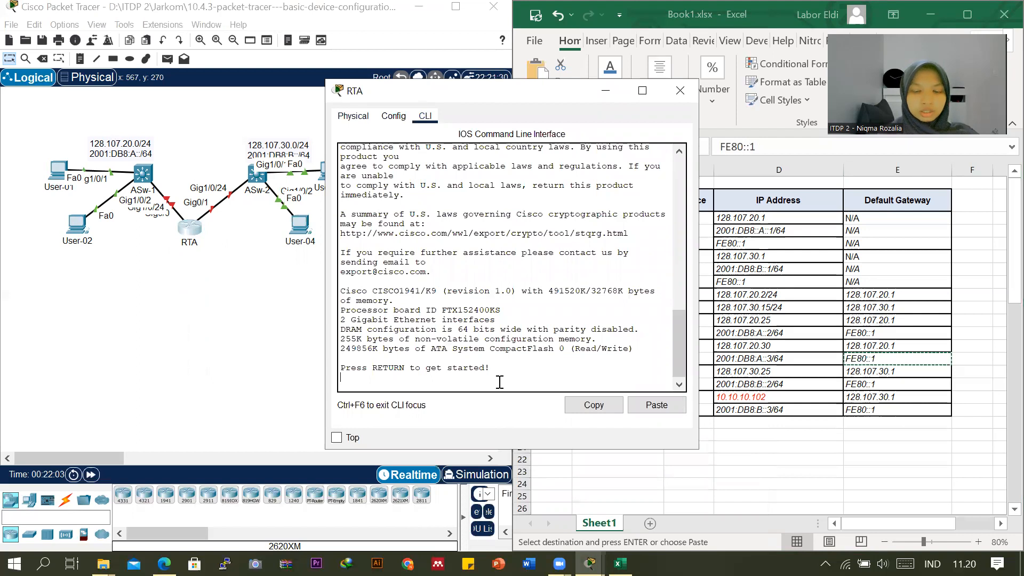
{"action": "key", "text": "Return"}
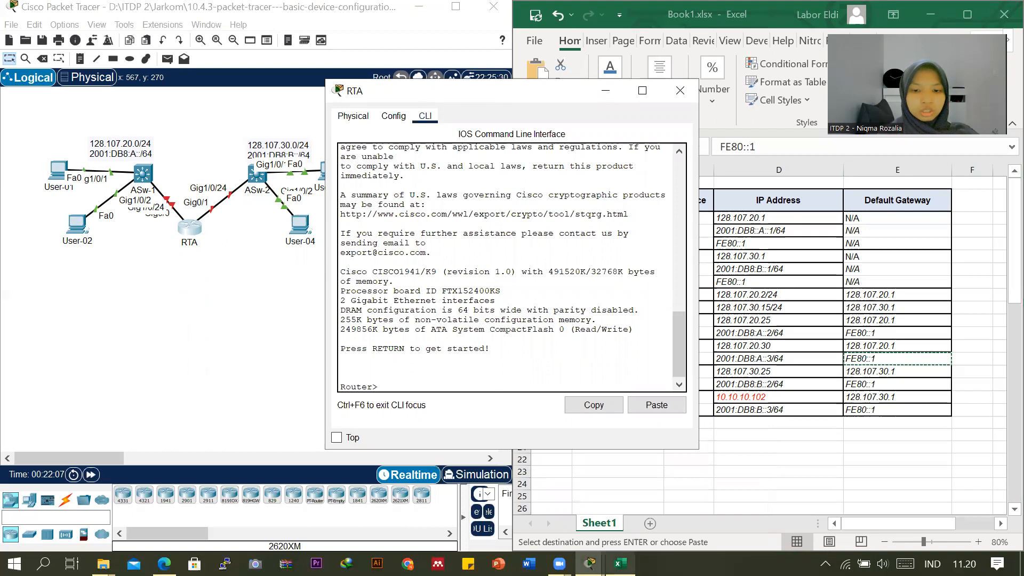
{"action": "mouse_move", "coordinate": [591, 564]}
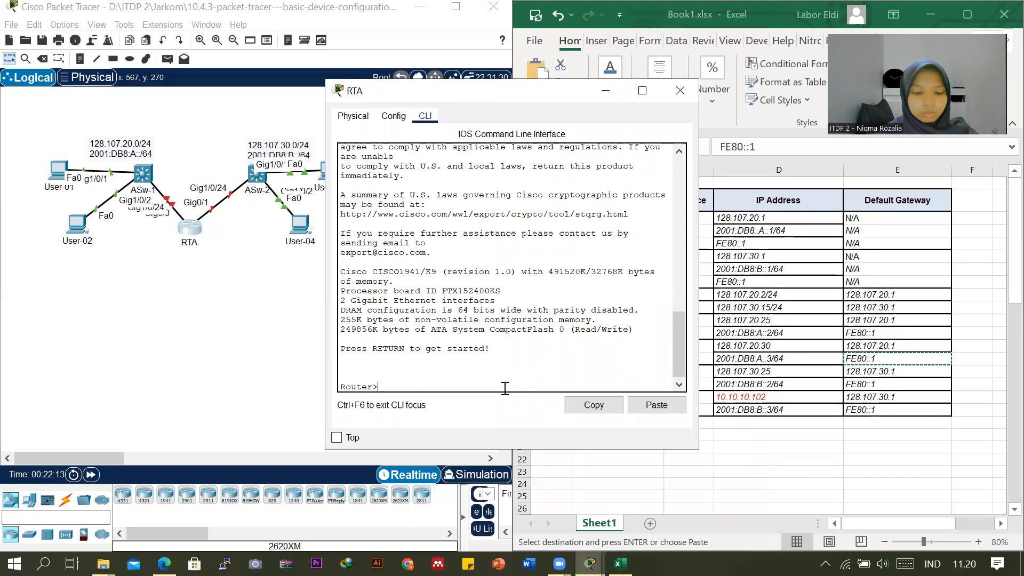
{"action": "type", "text": "enable"}
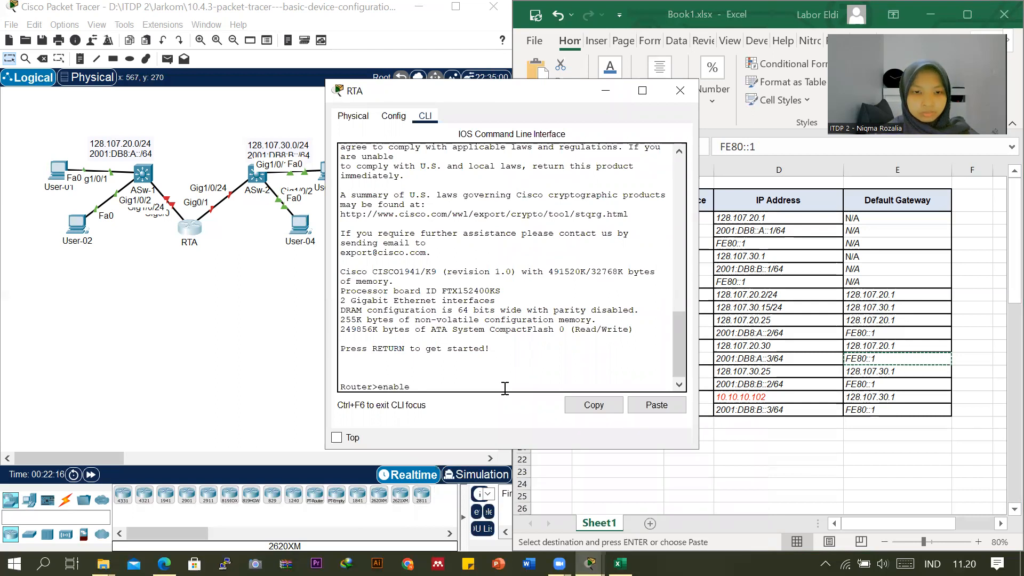
{"action": "key", "text": "Return"}
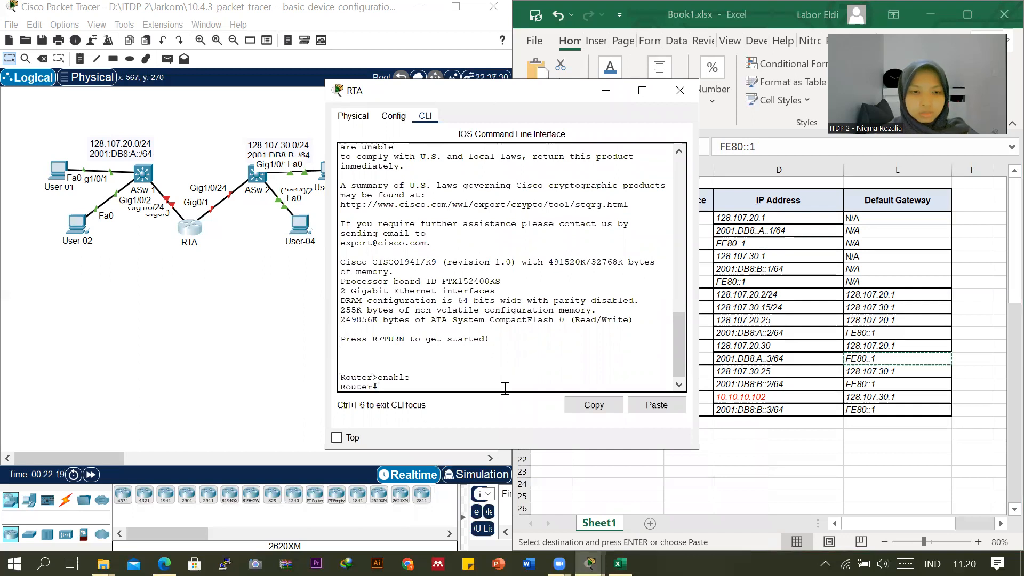
Enter global configuration mode with conf t and set the router's hostname to RTA.
{"action": "type", "text": "conf t"}
{"action": "key", "text": "Return"}
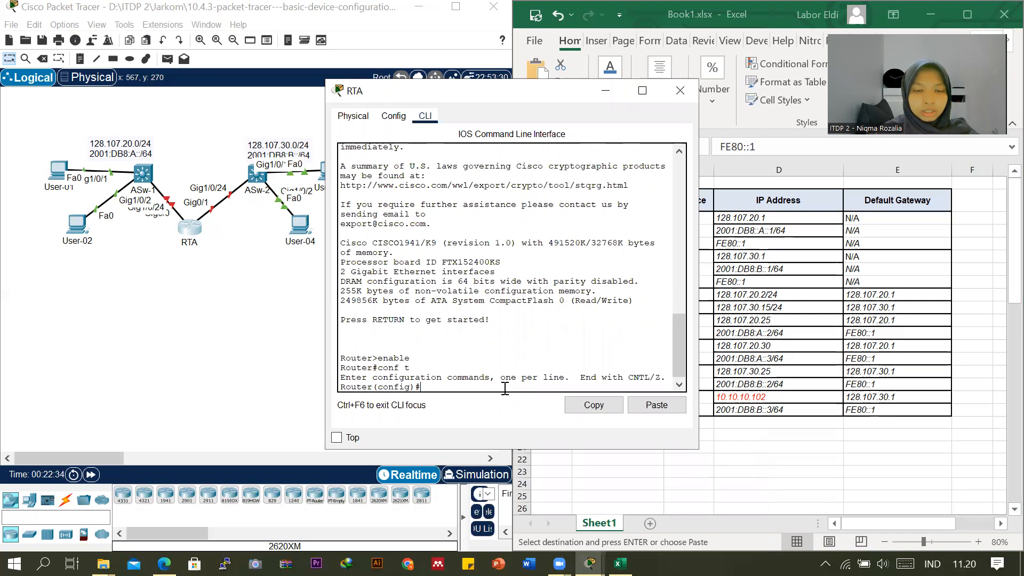
{"action": "type", "text": "hostname"}
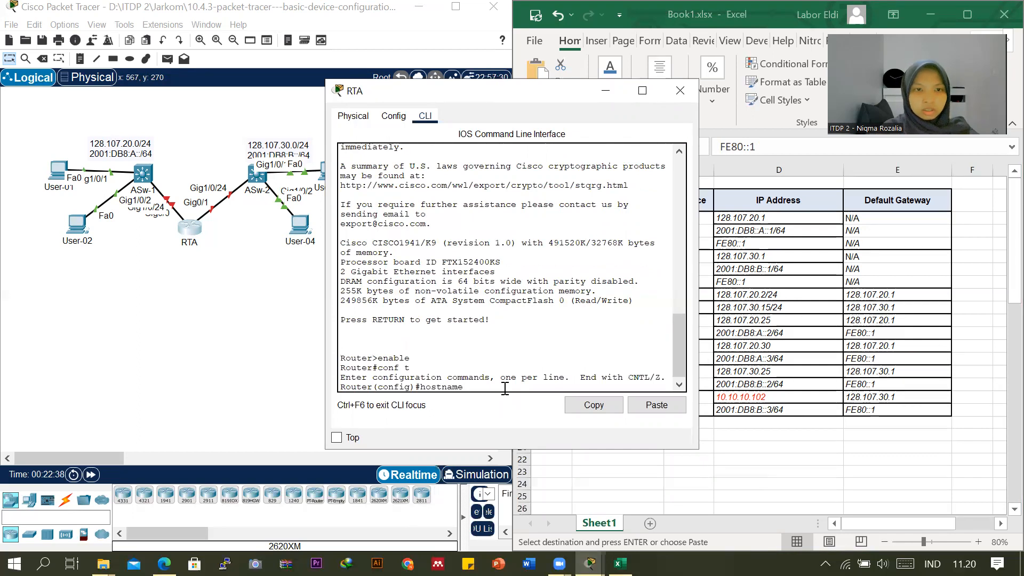
{"action": "type", "text": " RTA"}
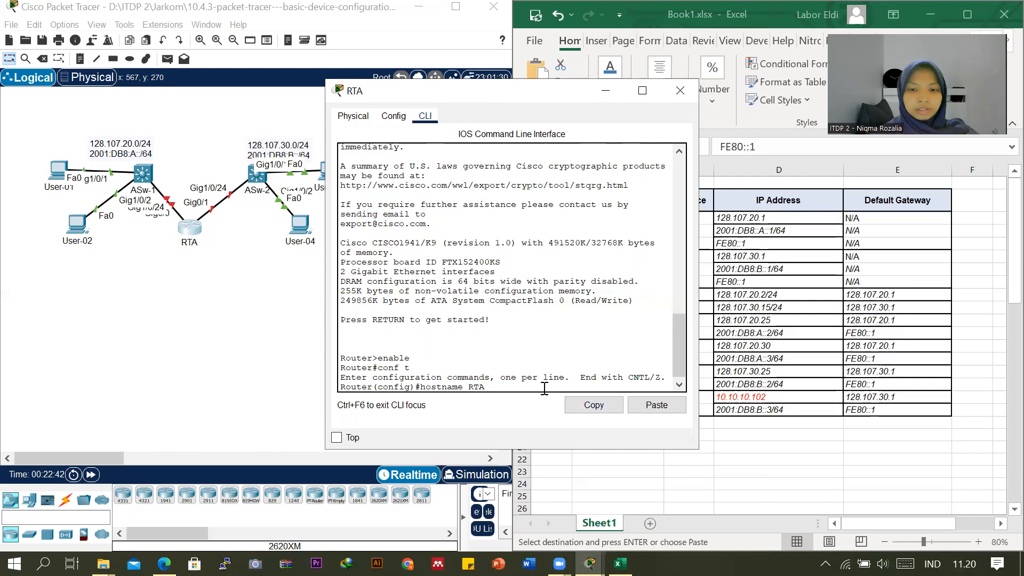
{"action": "key", "text": "Return"}
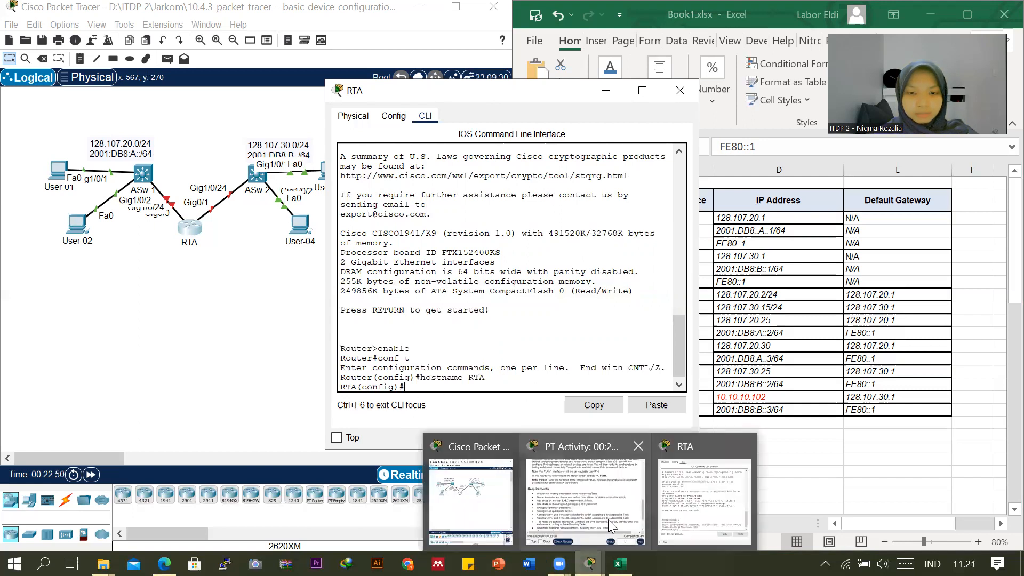
Bring up the PT Activity requirements and arrange them side by side with RTA's command-line window.
{"action": "left_click", "coordinate": [620, 500]}
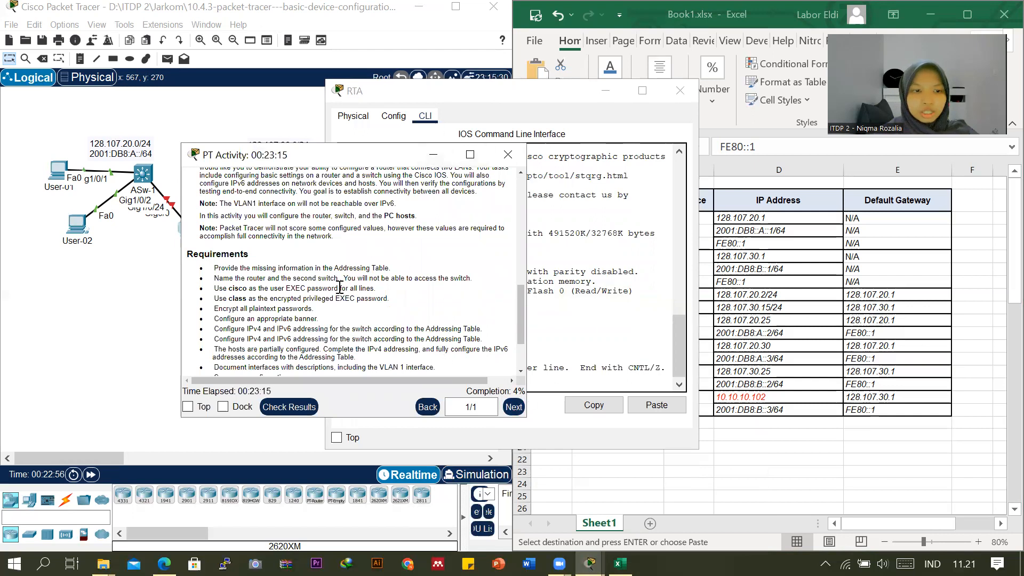
{"action": "left_click_drag", "start_coordinate": [313, 161], "coordinate": [160, 105]}
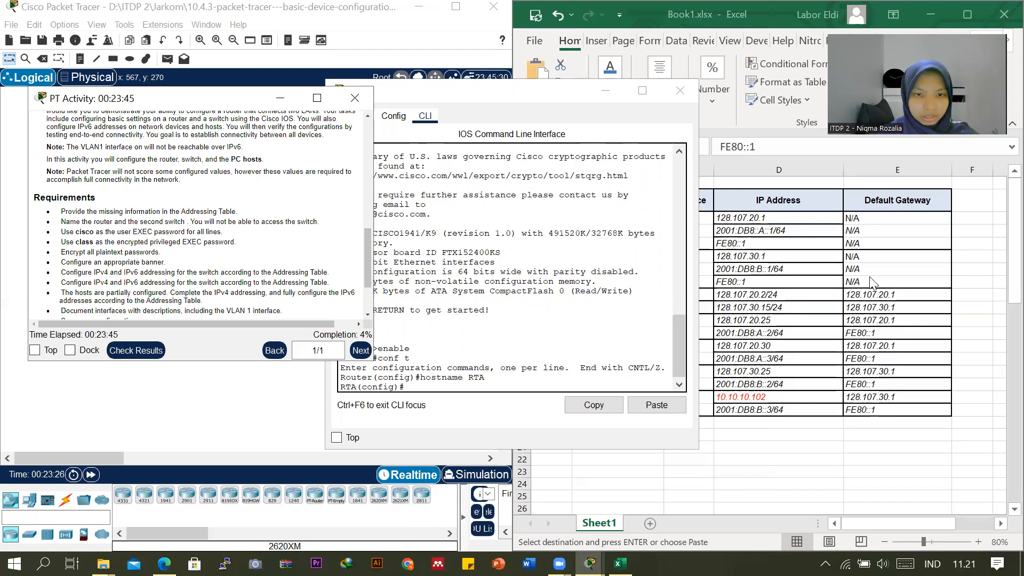
{"action": "left_click", "coordinate": [547, 97]}
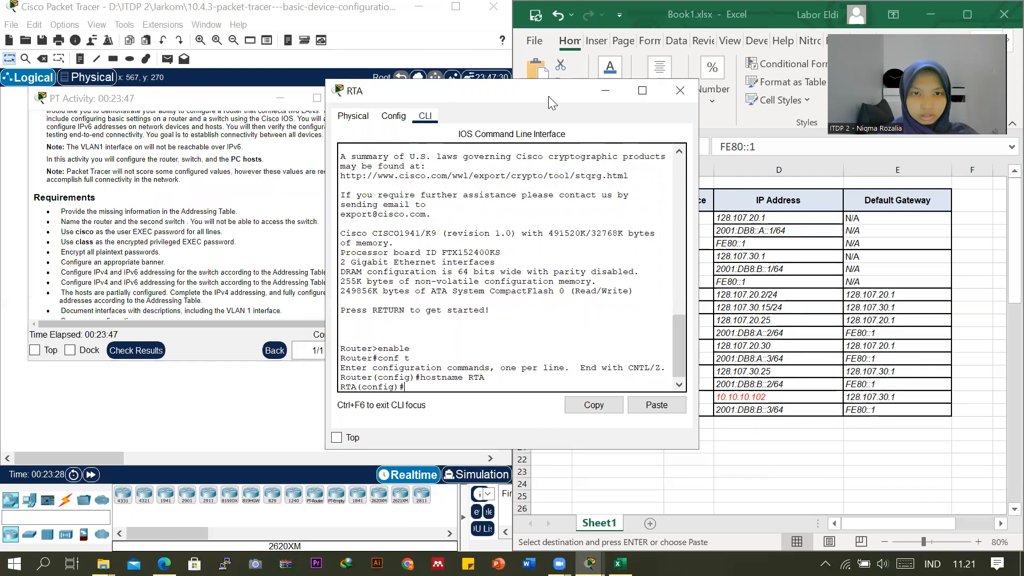
{"action": "left_click_drag", "start_coordinate": [548, 95], "coordinate": [604, 91]}
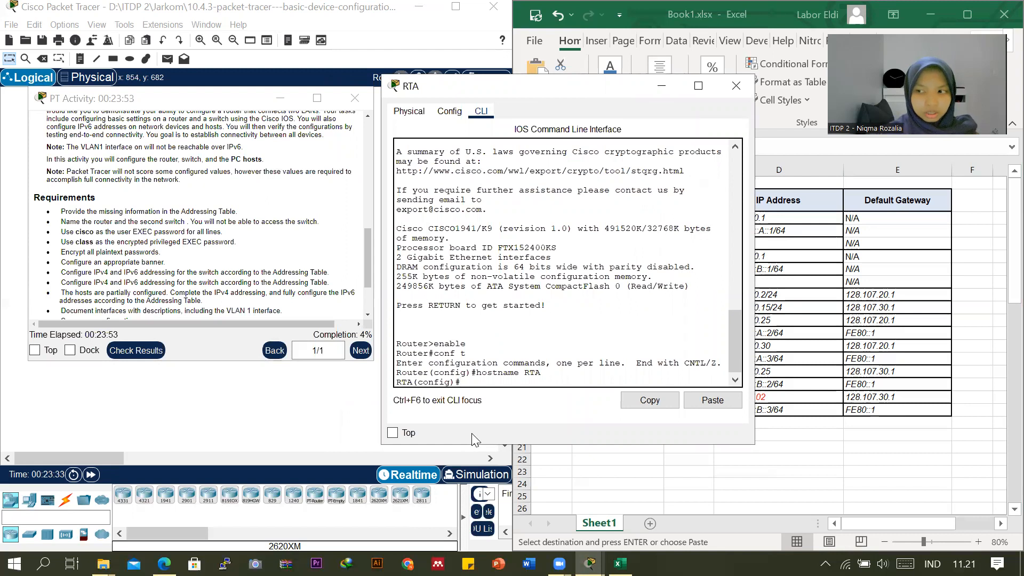
Configure RTA's line console 0 with the user EXEC password given in the requirements, enable login, and exit line configuration.
{"action": "type", "text": "line"}
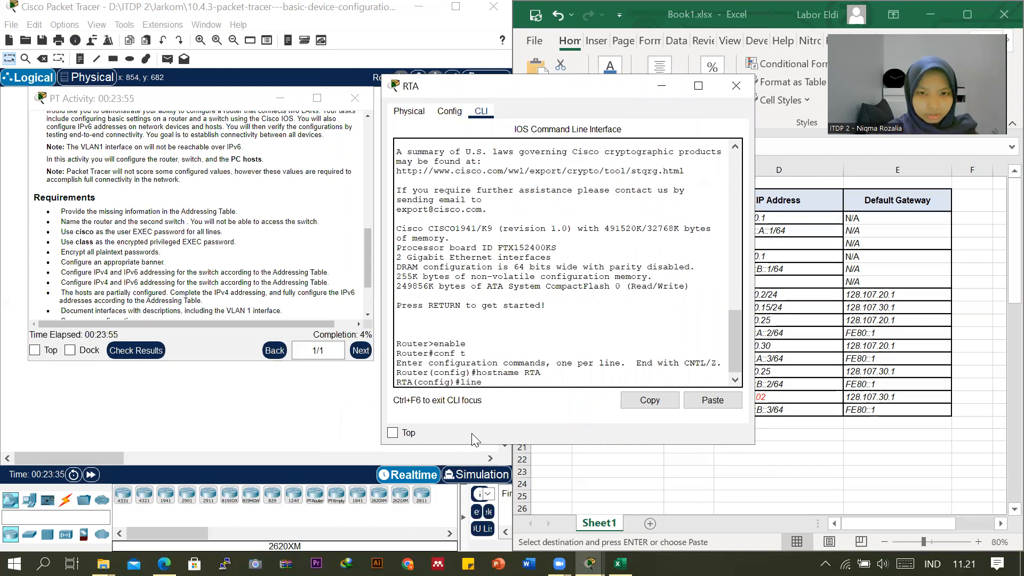
{"action": "type", "text": " con"}
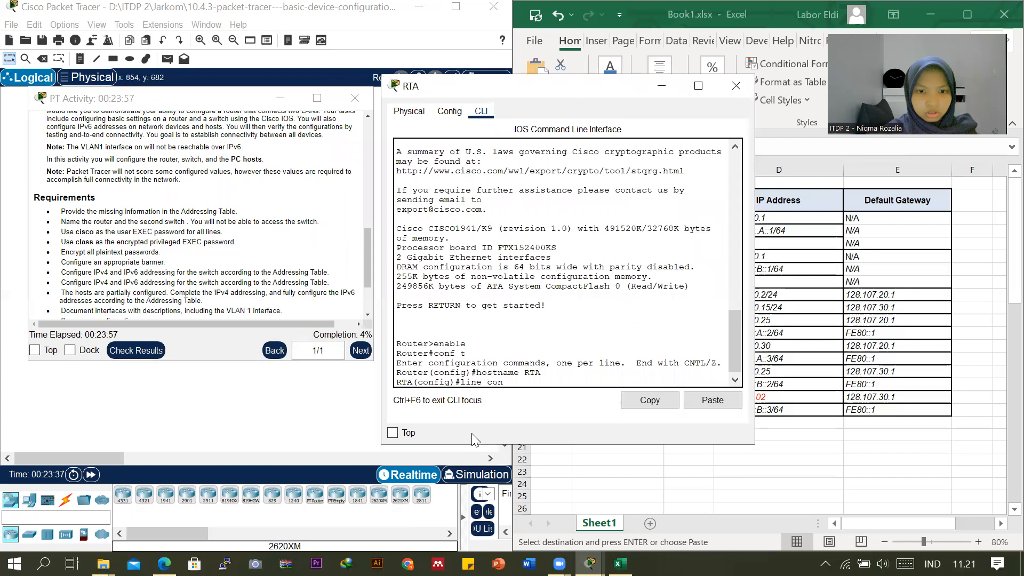
{"action": "type", "text": "sole 0"}
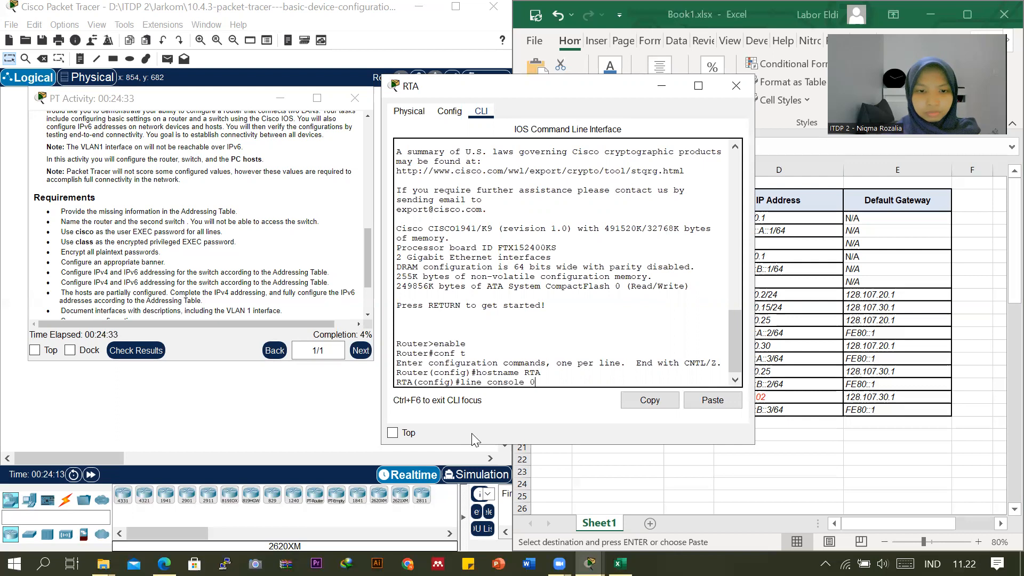
{"action": "key", "text": "Return"}
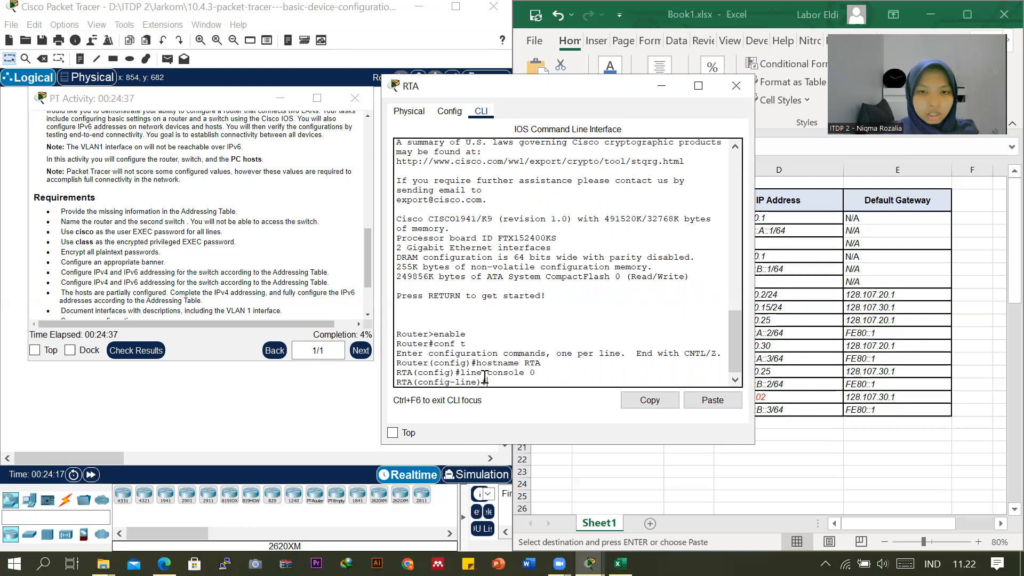
{"action": "type", "text": "pas"}
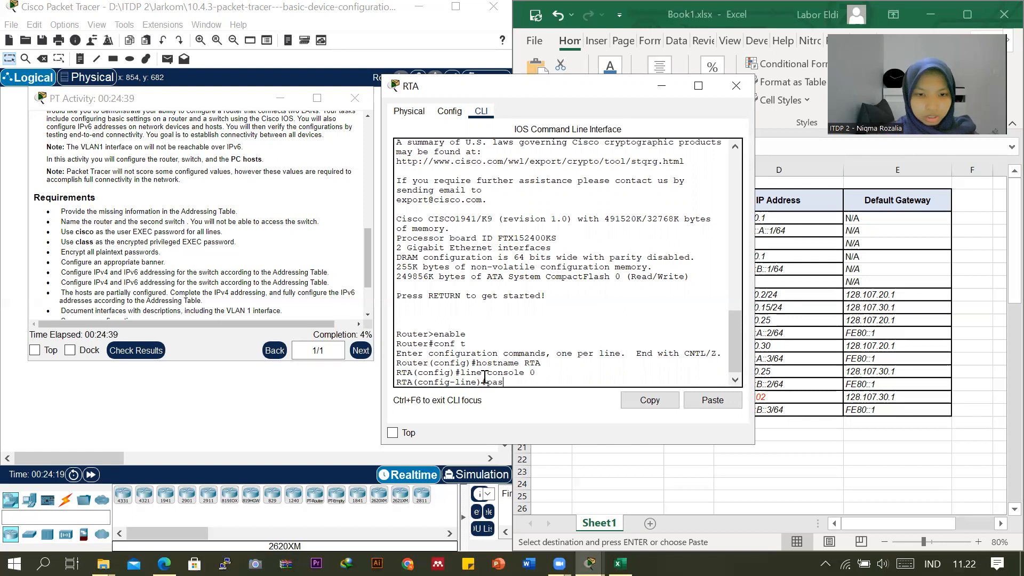
{"action": "type", "text": "sword cisco"}
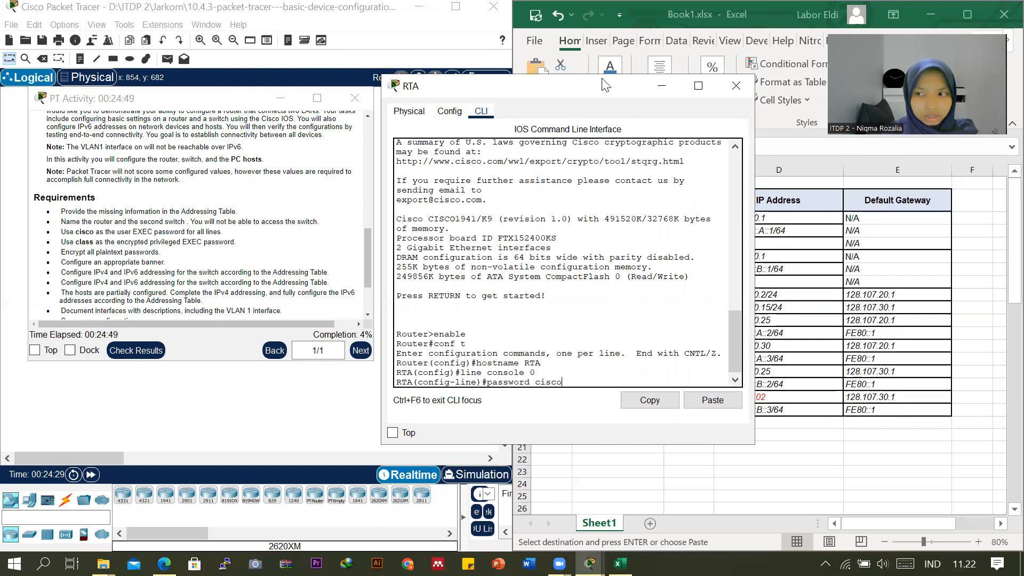
{"action": "key", "text": "Return"}
{"action": "type", "text": "login"}
{"action": "key", "text": "Return"}
{"action": "type", "text": "exit"}
{"action": "key", "text": "Return"}
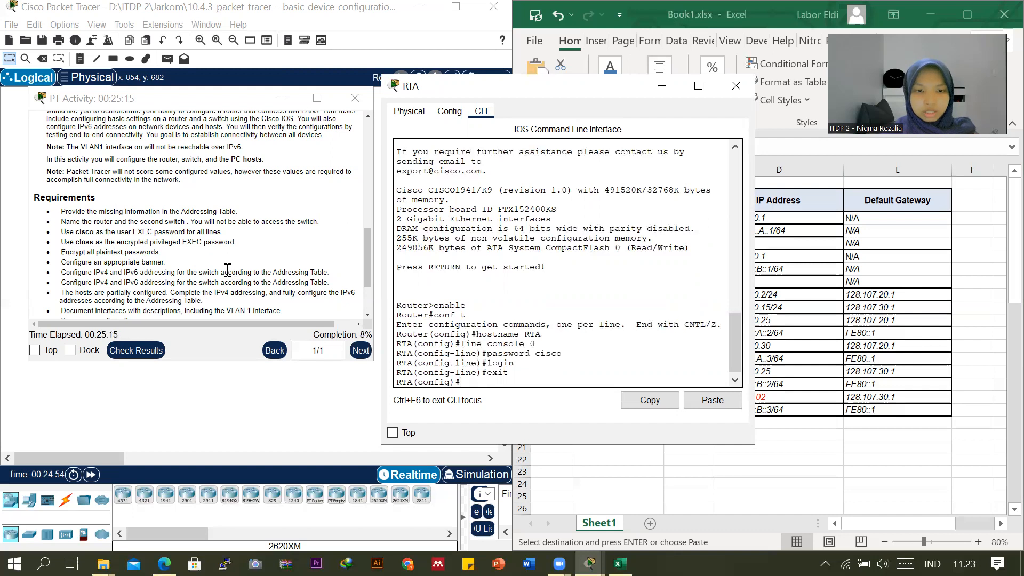
Configure RTA's line vty 0 15 with the required user EXEC password, enable login, and return to global configuration.
{"action": "type", "text": "line"}
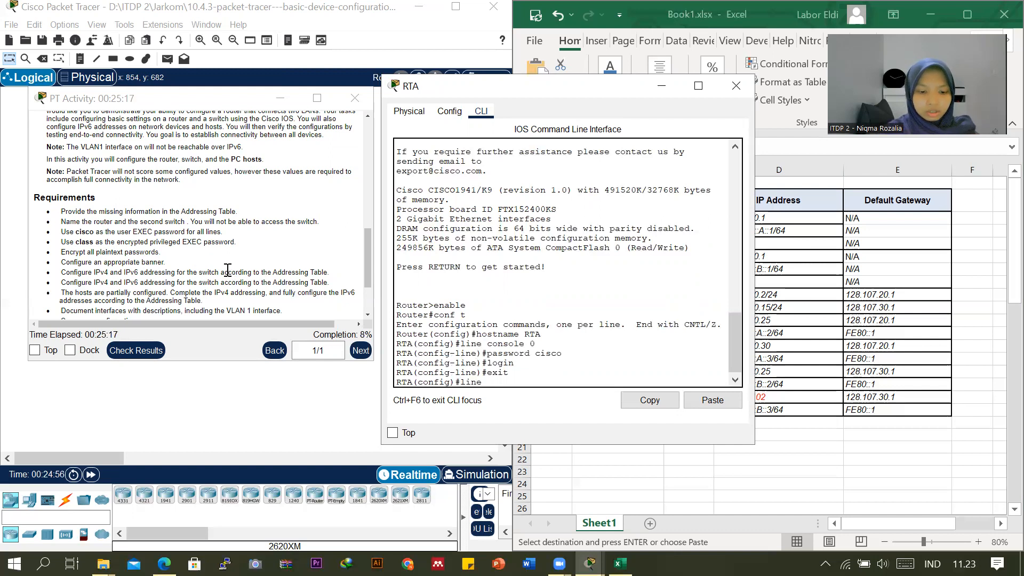
{"action": "type", "text": " vty"}
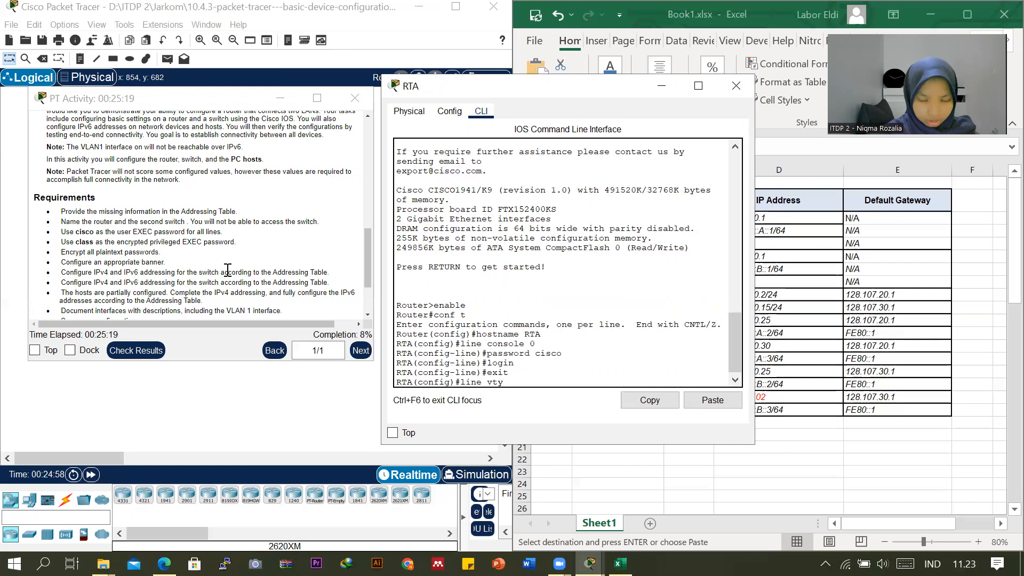
{"action": "type", "text": " 0 15"}
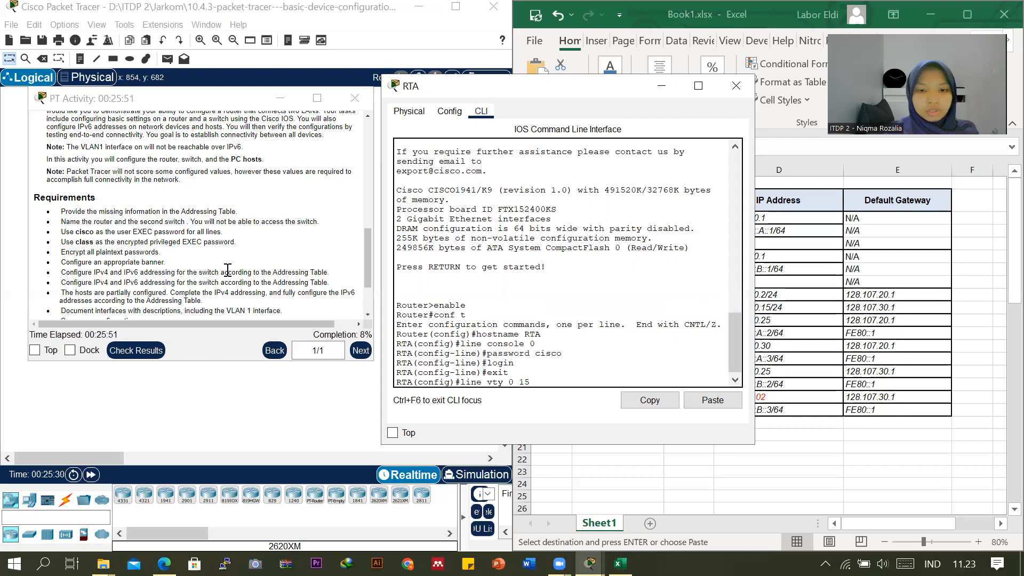
{"action": "key", "text": "Return"}
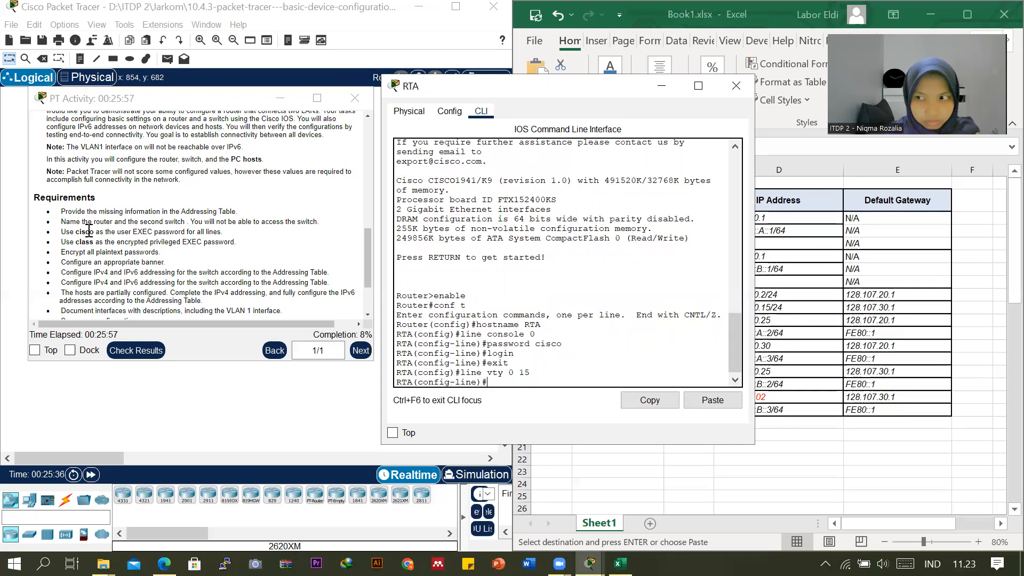
{"action": "type", "text": "pa"}
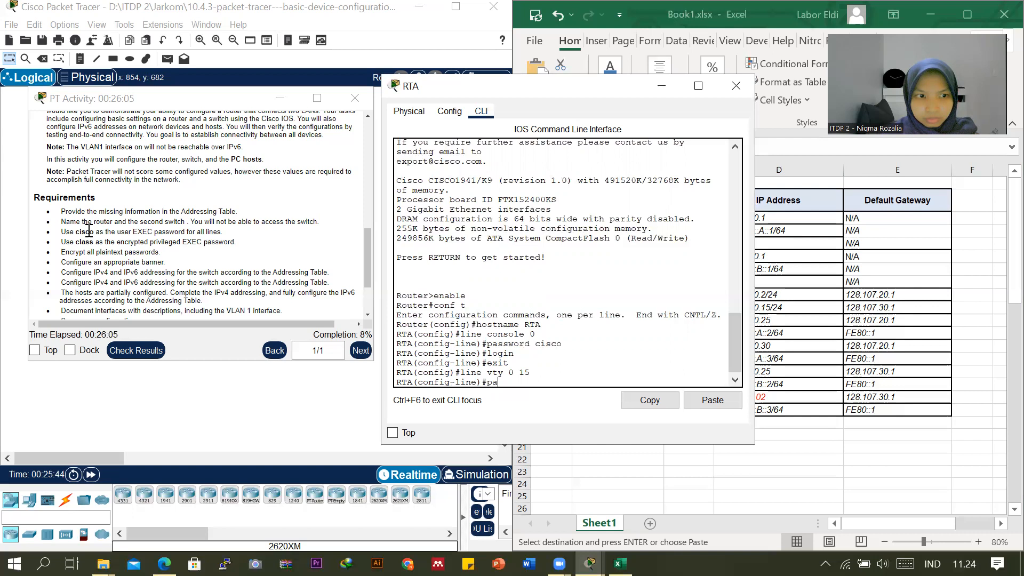
{"action": "type", "text": "ssword cisco"}
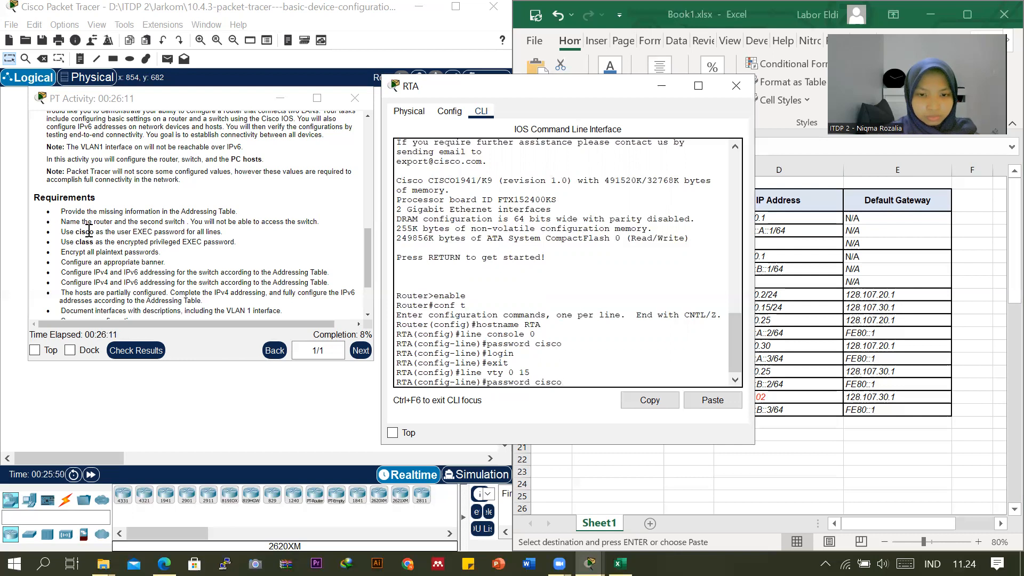
{"action": "key", "text": "Return"}
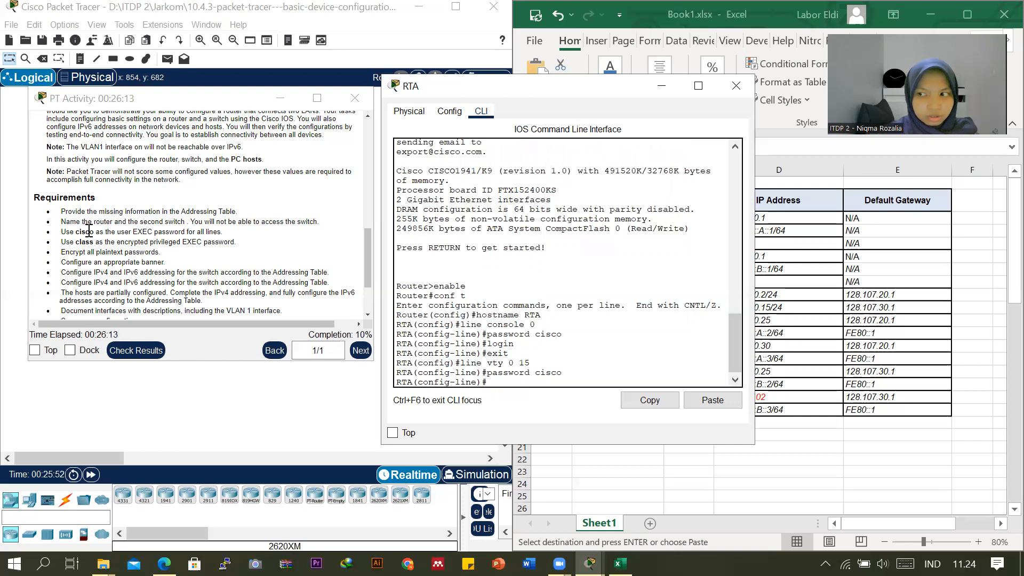
{"action": "type", "text": "login"}
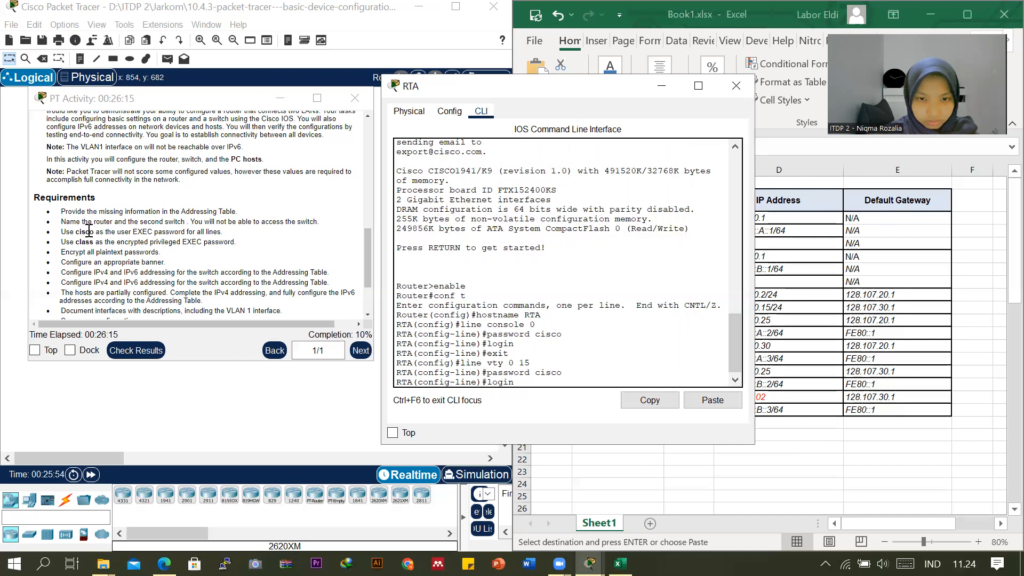
{"action": "key", "text": "Return"}
{"action": "type", "text": "exit"}
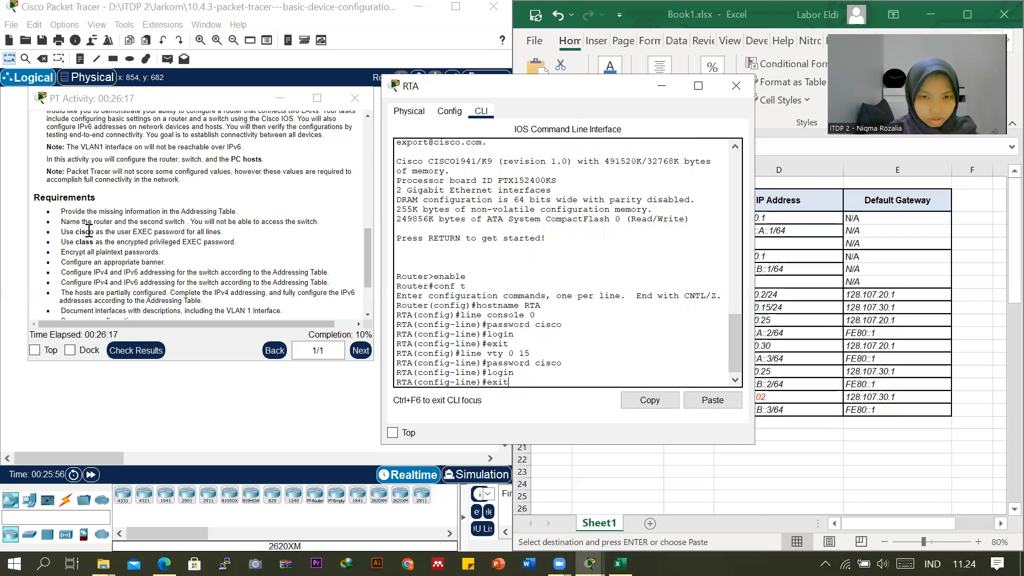
{"action": "key", "text": "Return"}
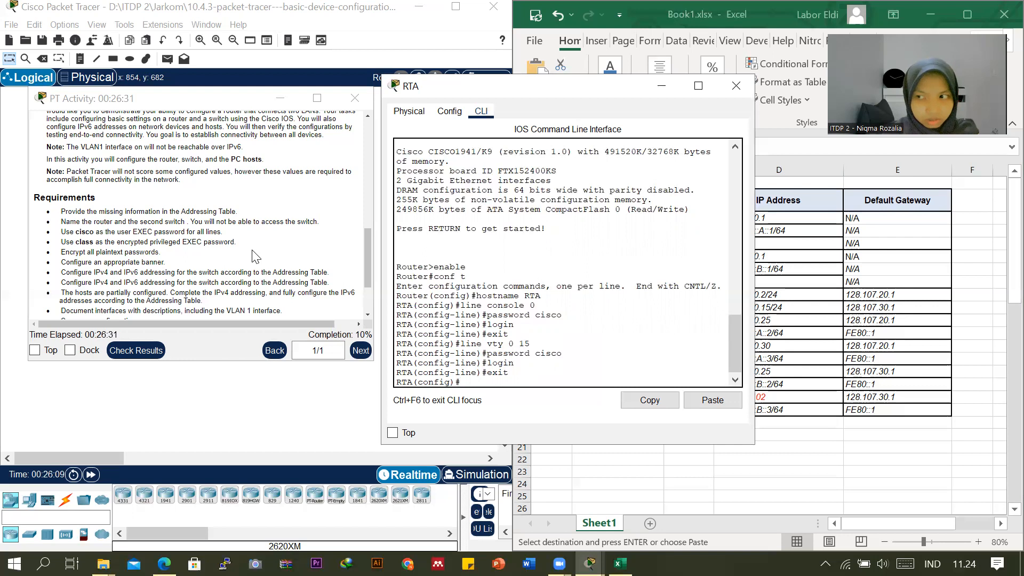
Set RTA's encrypted privileged EXEC password with enable secret, using the password given in the requirements.
{"action": "type", "text": "enab"}
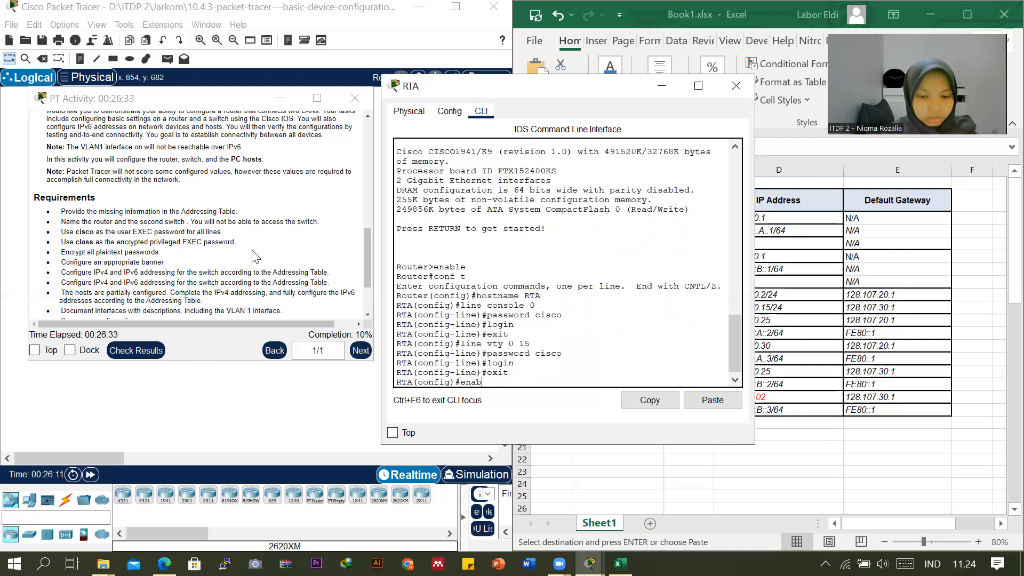
{"action": "type", "text": "le sec"}
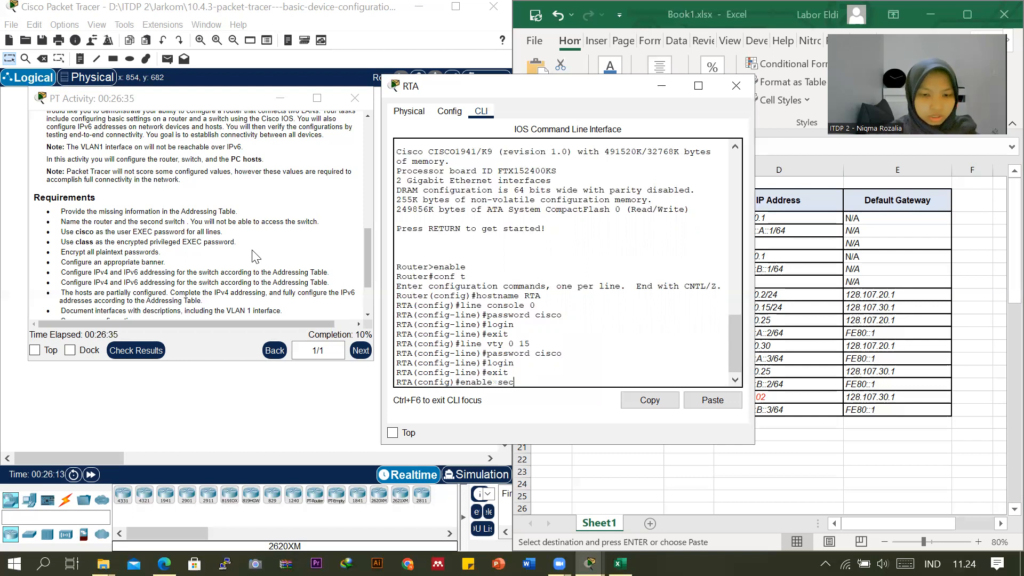
{"action": "type", "text": "ret class"}
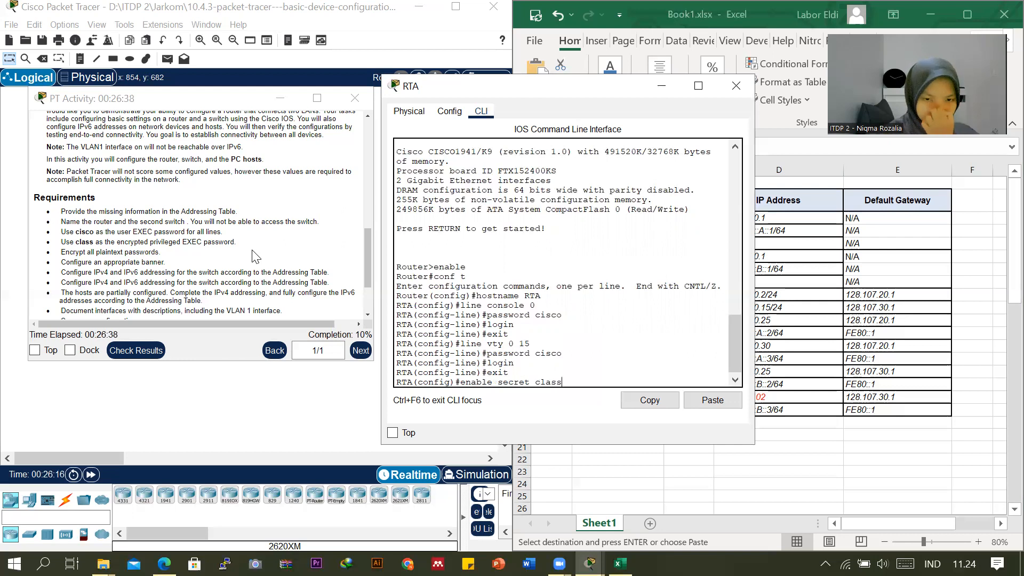
{"action": "key", "text": "Return"}
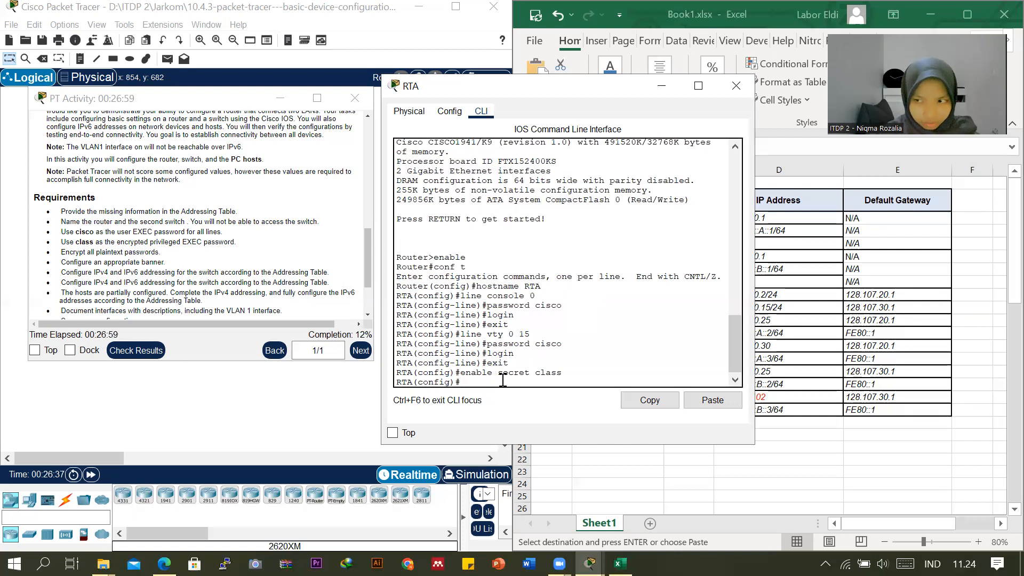
Encrypt all plaintext passwords on RTA with the service password-encryption command.
{"action": "type", "text": "service password encr"}
{"action": "key", "text": "BackSpace"}
{"action": "key", "text": "BackSpace"}
{"action": "key", "text": "BackSpace"}
{"action": "key", "text": "BackSpace"}
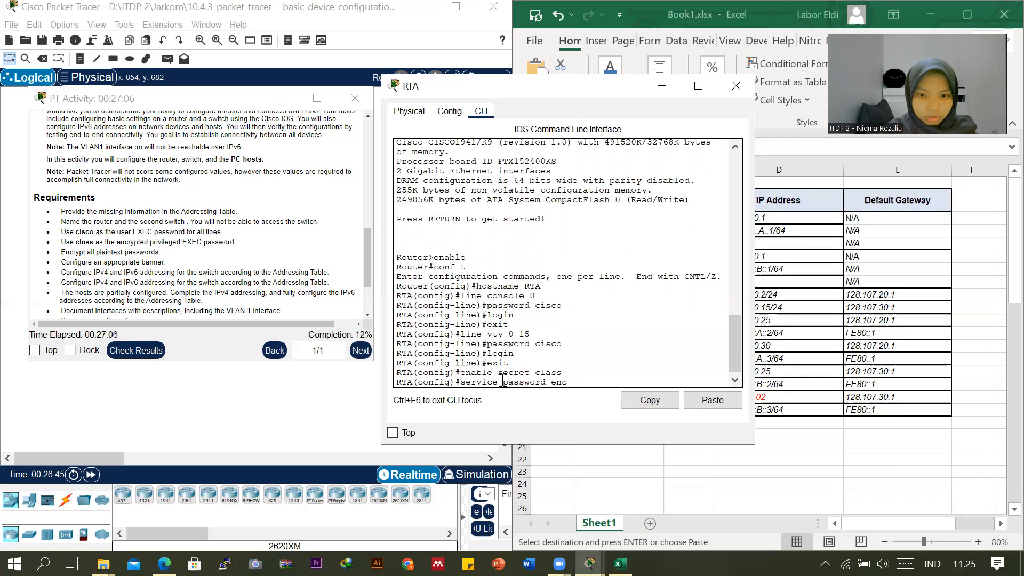
{"action": "type", "text": "-e"}
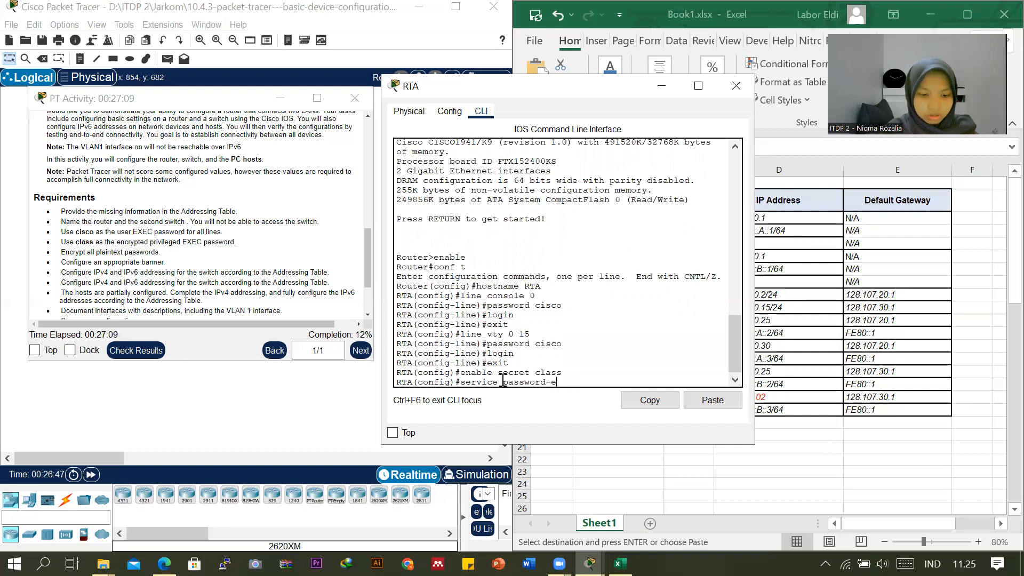
{"action": "type", "text": "ncryption"}
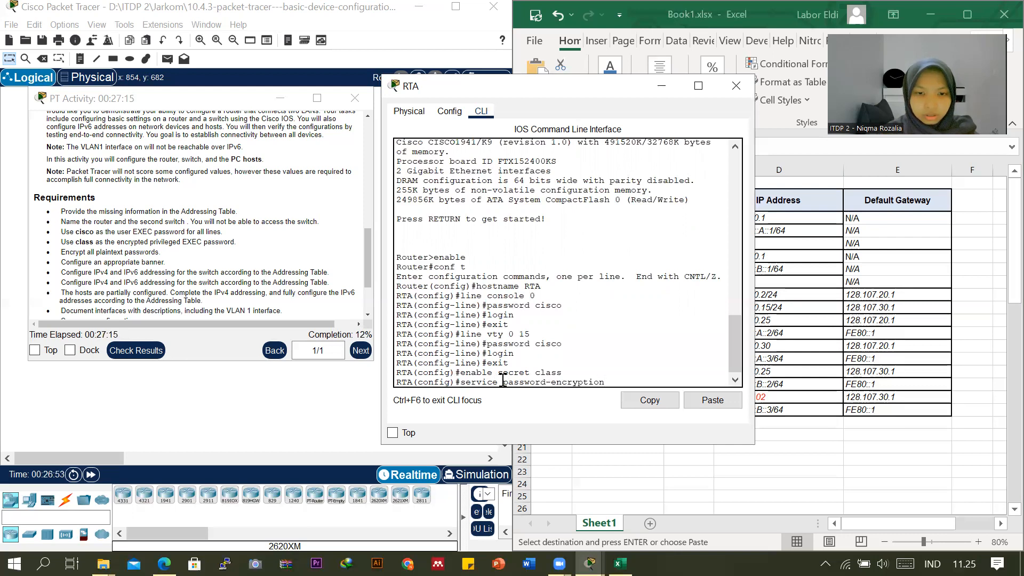
{"action": "key", "text": "Return"}
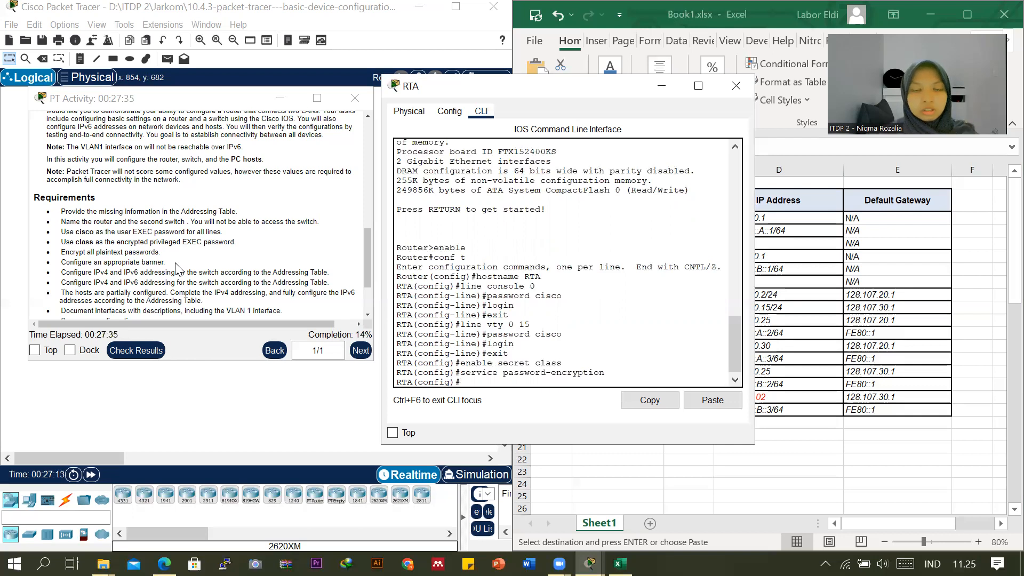
Write the command banner motd #Akses Jaringan Terbatas# at RTA's global configuration prompt.
{"action": "key", "text": "Return"}
{"action": "type", "text": "banner motd"}
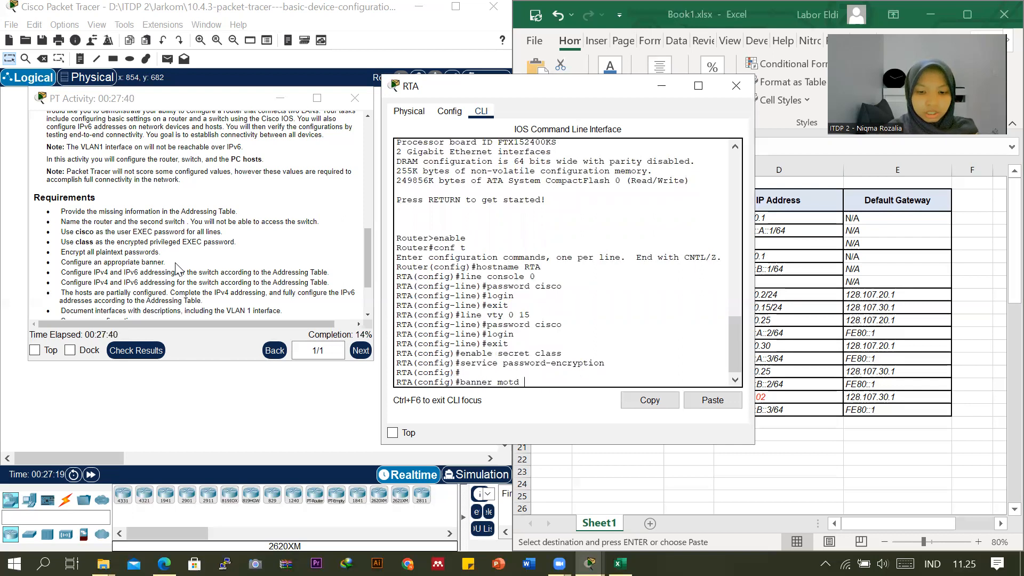
{"action": "type", "text": " ##"}
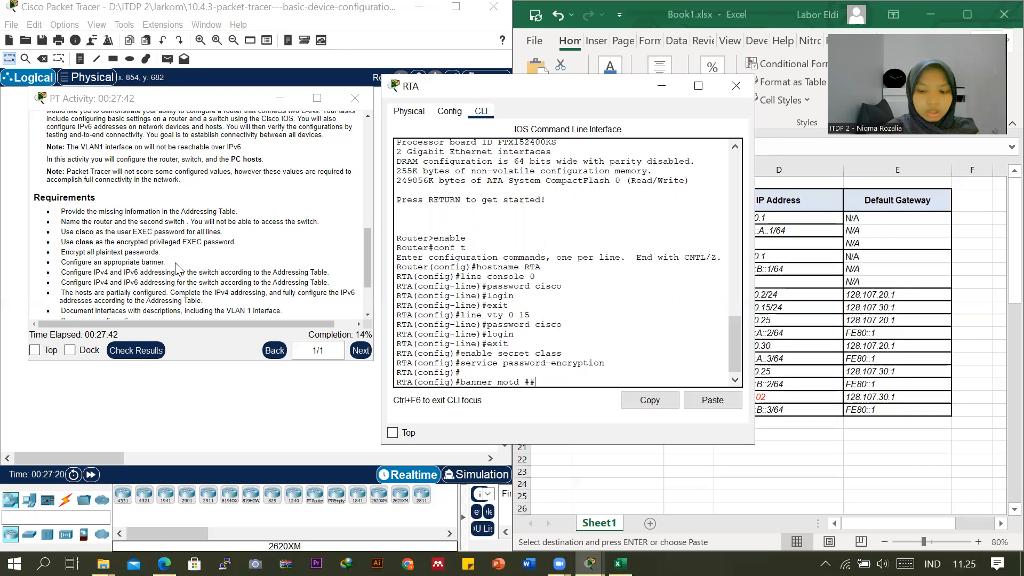
{"action": "key", "text": "Left"}
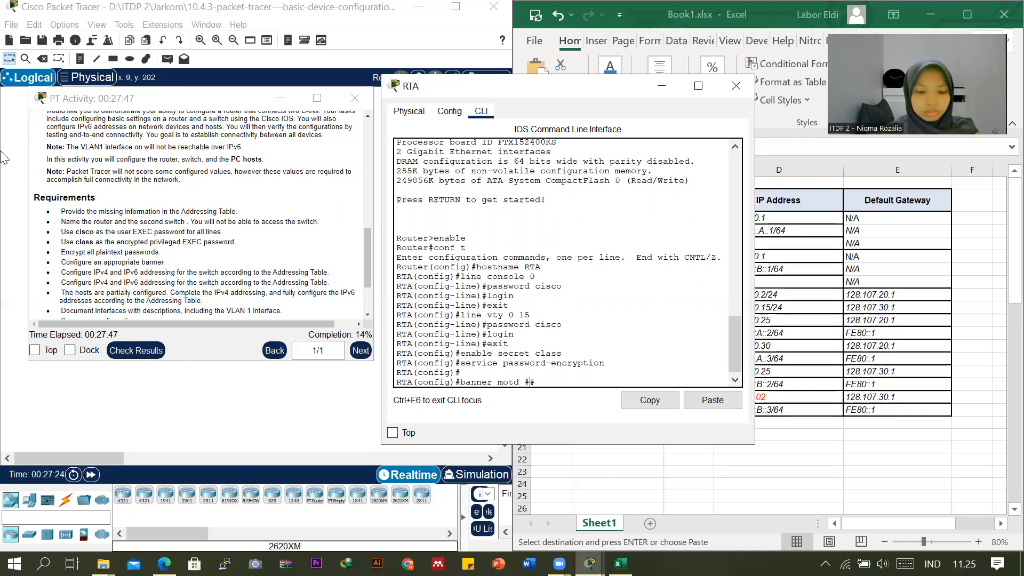
{"action": "type", "text": "Akses "}
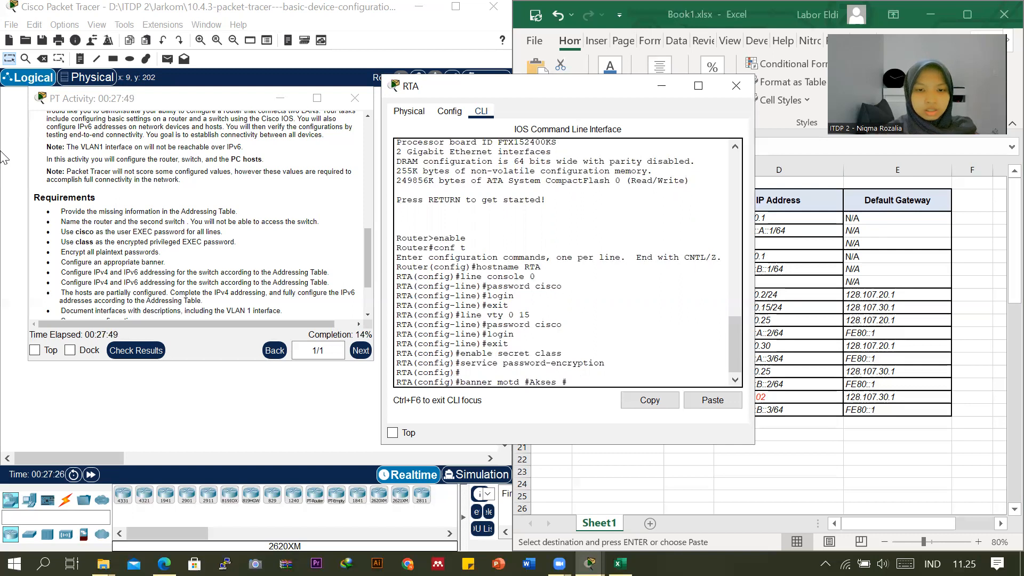
{"action": "type", "text": "Jaringan Terbatas"}
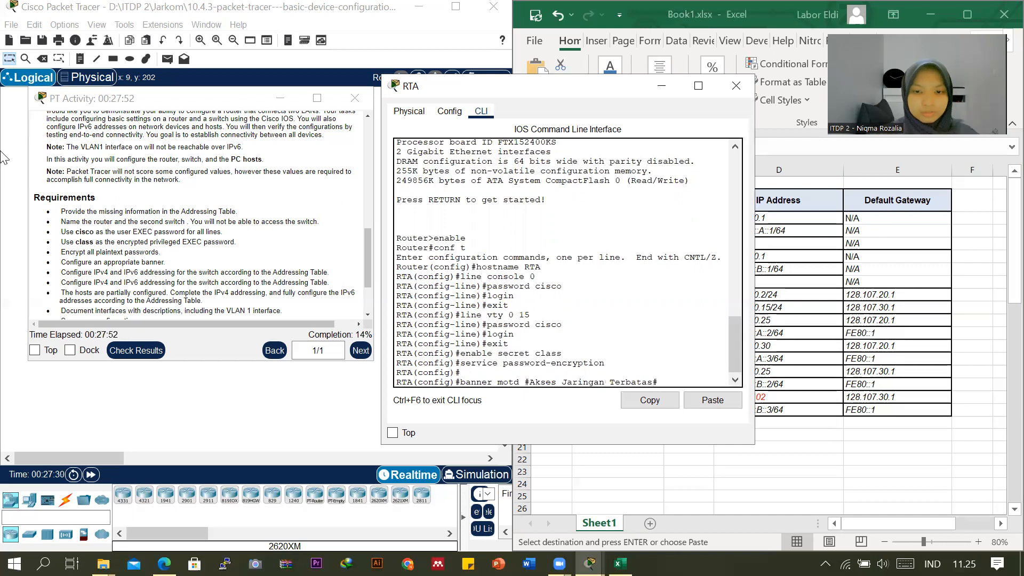
Copy the banner motd command text for reuse and run the command on RTA.
{"action": "left_click_drag", "start_coordinate": [655, 382], "coordinate": [461, 382]}
{"action": "right_click", "coordinate": [472, 387]}
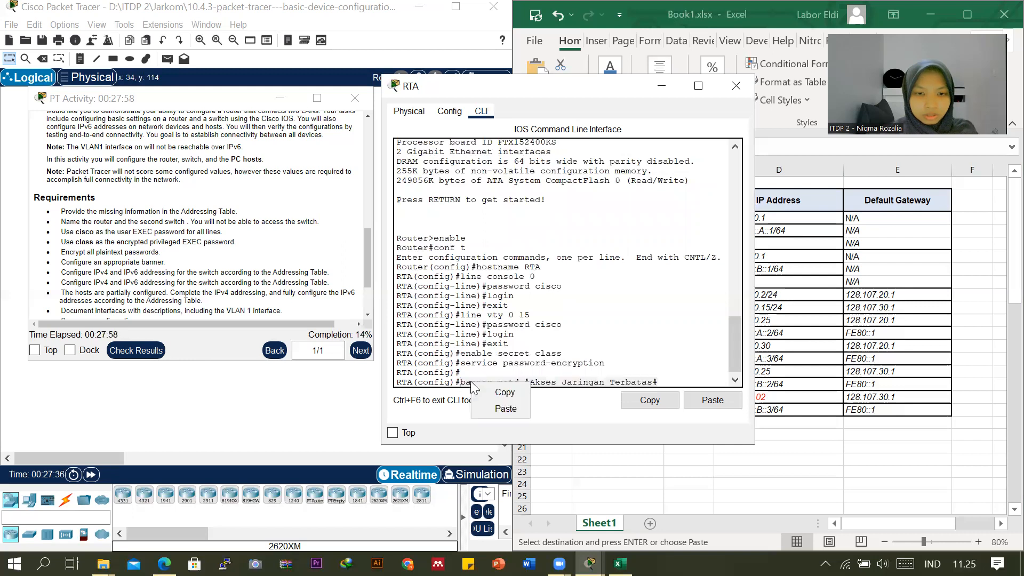
{"action": "left_click", "coordinate": [498, 393]}
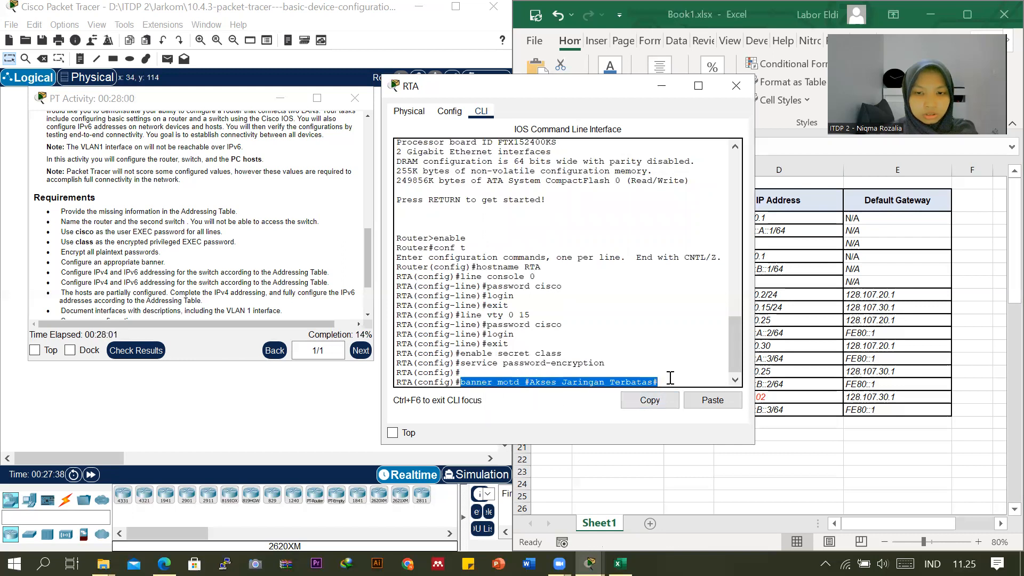
{"action": "left_click", "coordinate": [666, 382]}
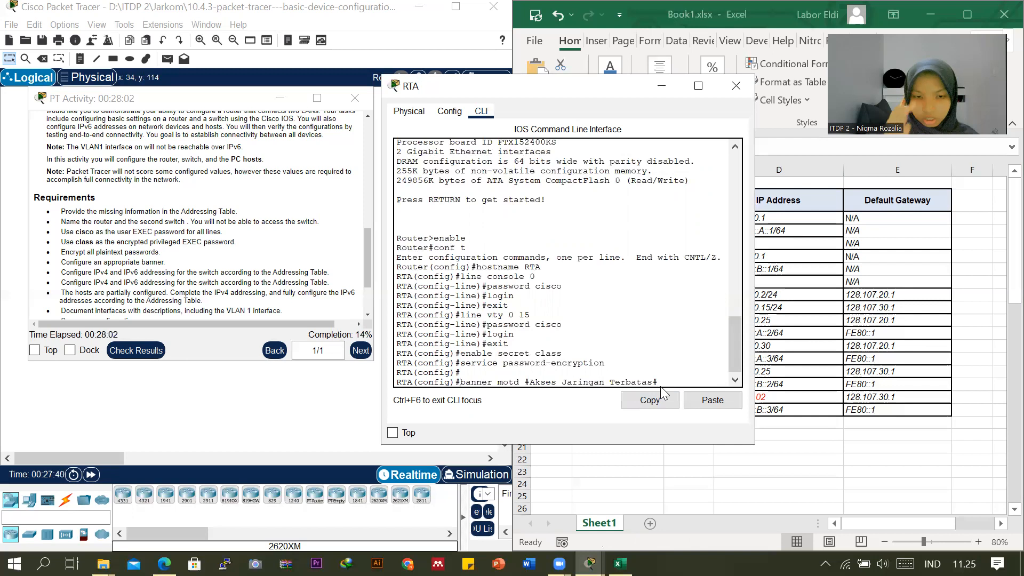
{"action": "key", "text": "Return"}
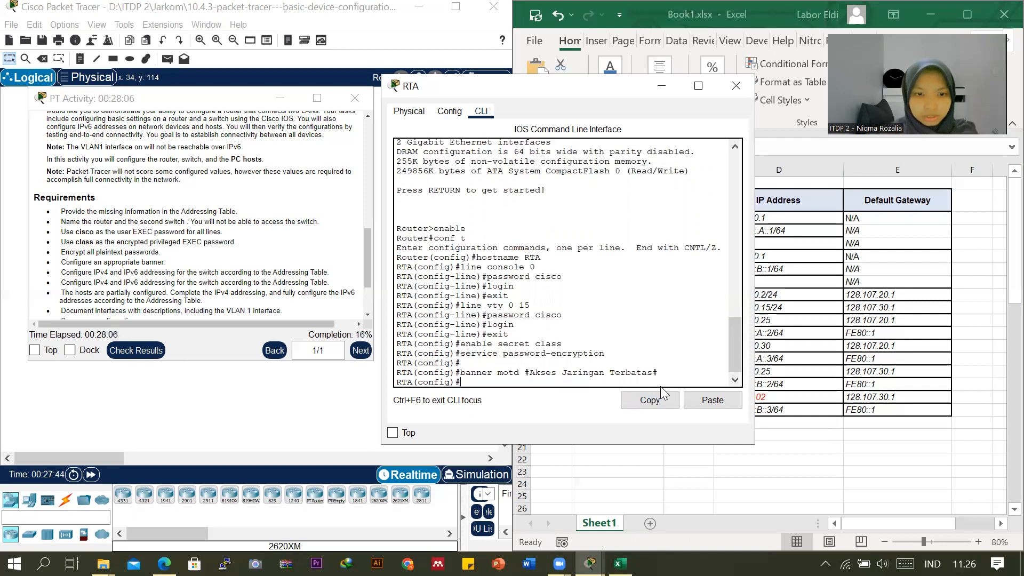
{"action": "key", "text": "Return"}
{"action": "key", "text": "Return"}
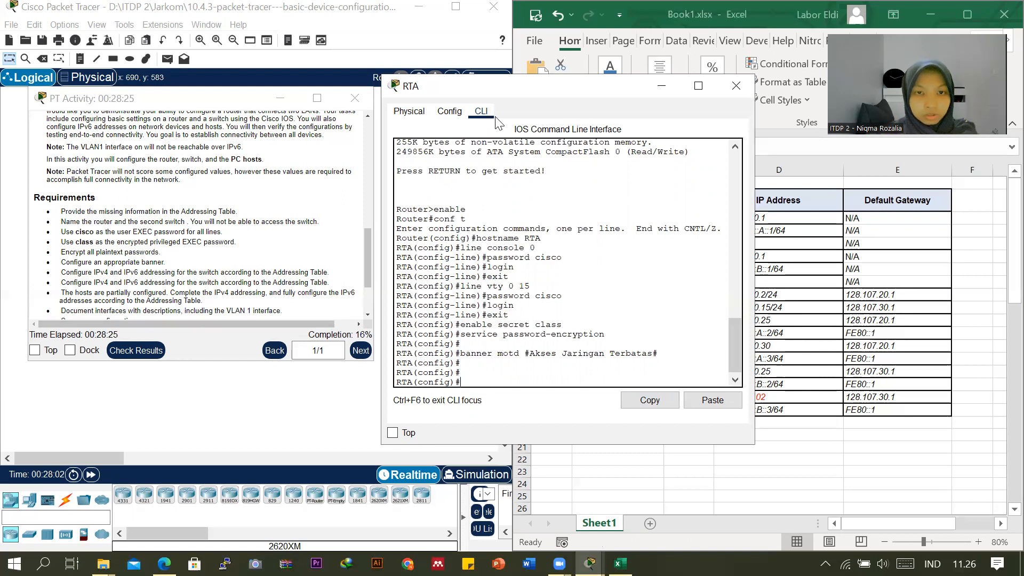
Enter interface configuration mode for g0/0 on RTA from the global configuration prompt.
{"action": "left_click_drag", "start_coordinate": [495, 89], "coordinate": [227, 92]}
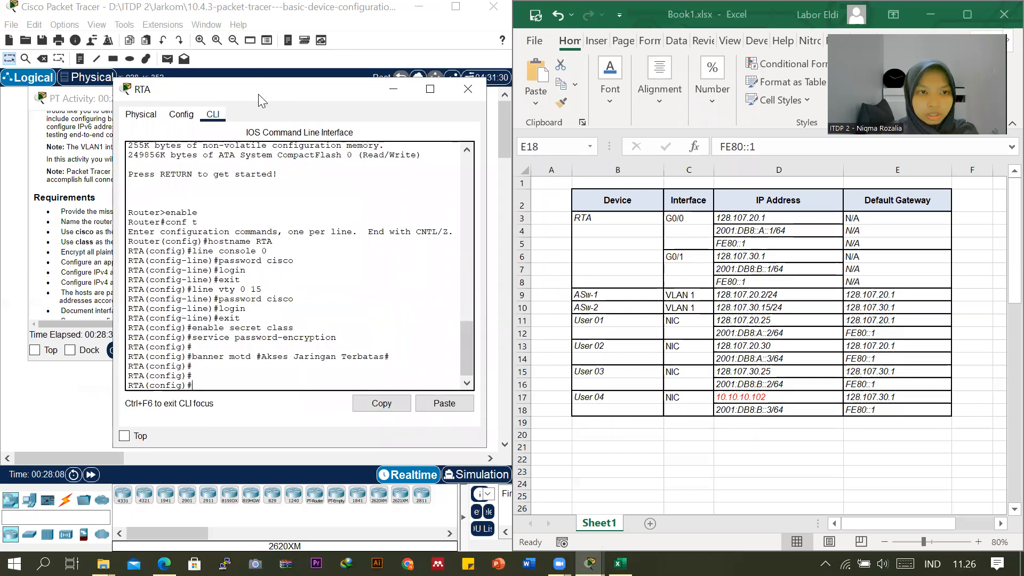
{"action": "left_click_drag", "start_coordinate": [258, 94], "coordinate": [283, 94]}
{"action": "type", "text": "int"}
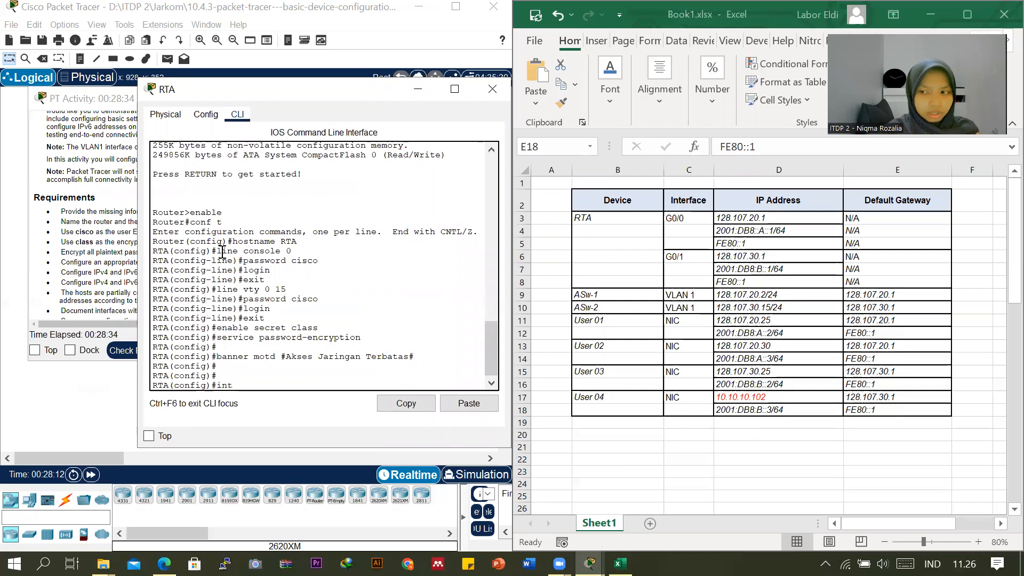
{"action": "type", "text": "erface "}
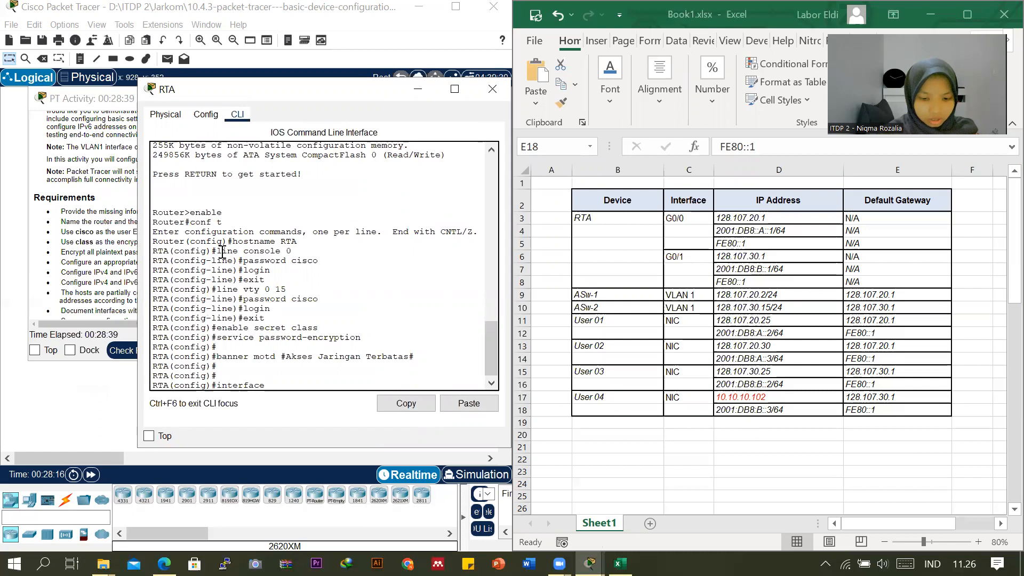
{"action": "type", "text": "g0"}
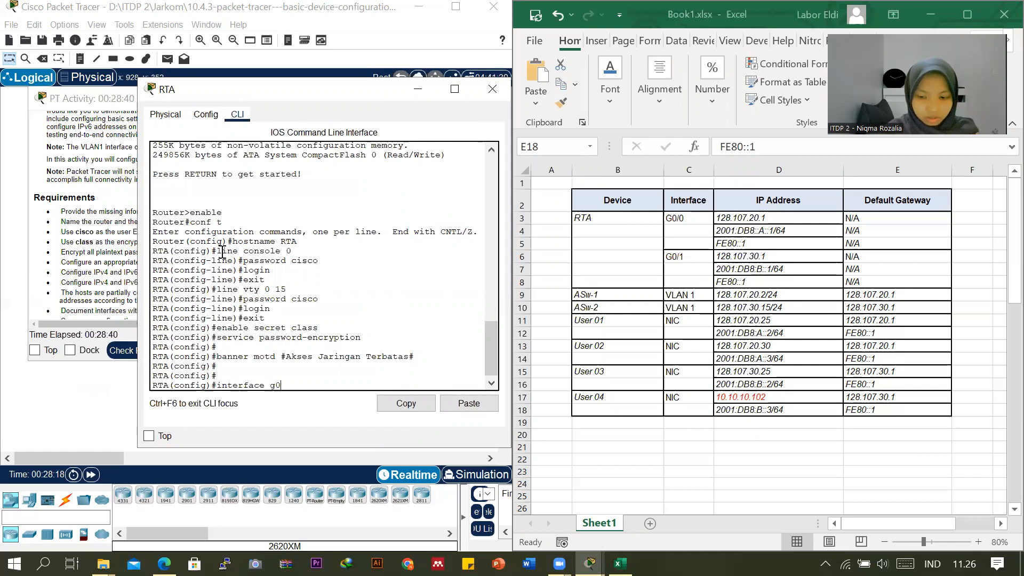
{"action": "type", "text": "//0"}
{"action": "key", "text": "BackSpace"}
{"action": "key", "text": "BackSpace"}
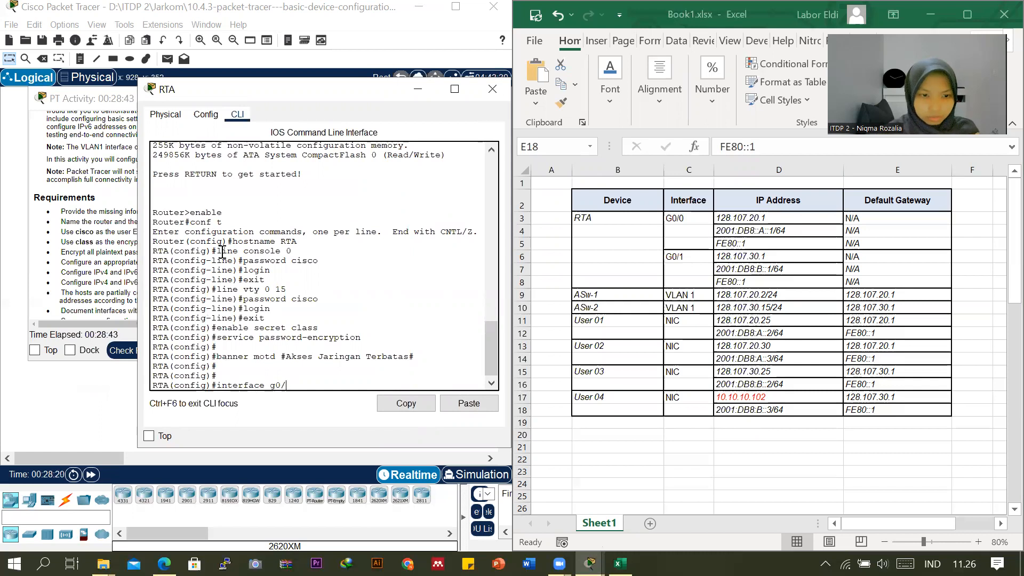
{"action": "type", "text": "0"}
{"action": "key", "text": "Return"}
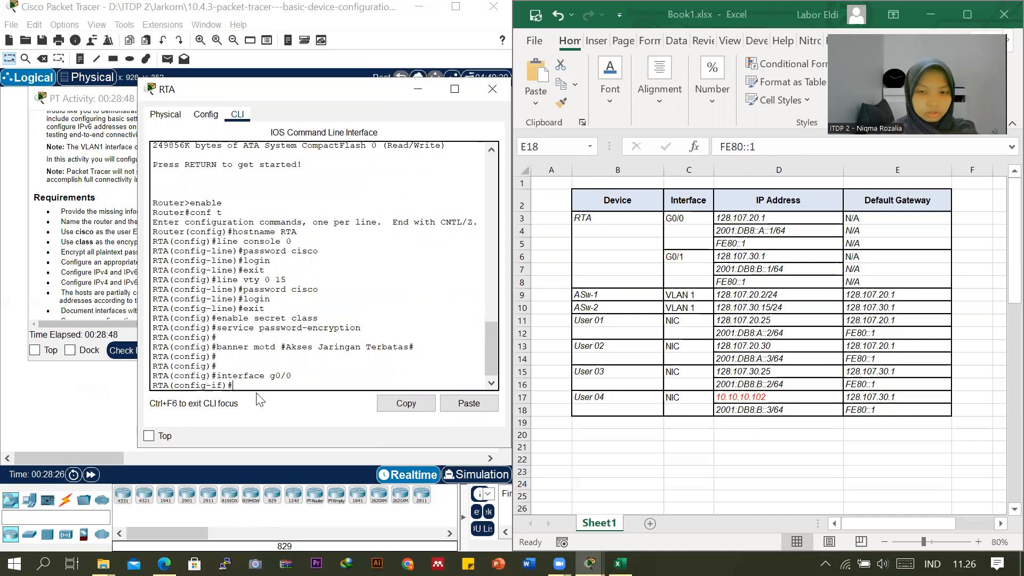
Assign RTA's g0/0 interface the IPv4 address 128.107.20.1 with subnet mask 255.255.255.0.
{"action": "type", "text": "ip address"}
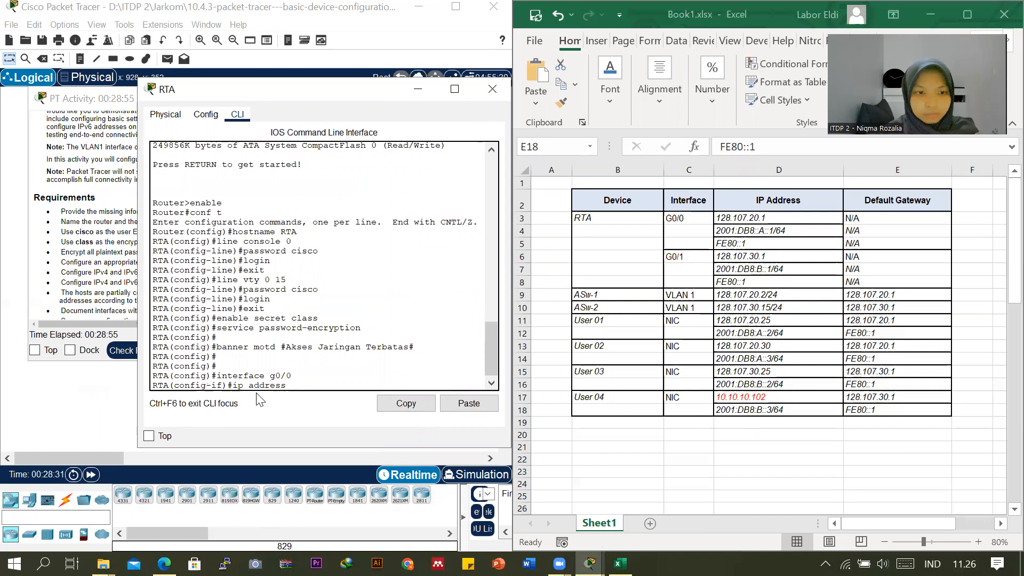
{"action": "type", "text": " 12"}
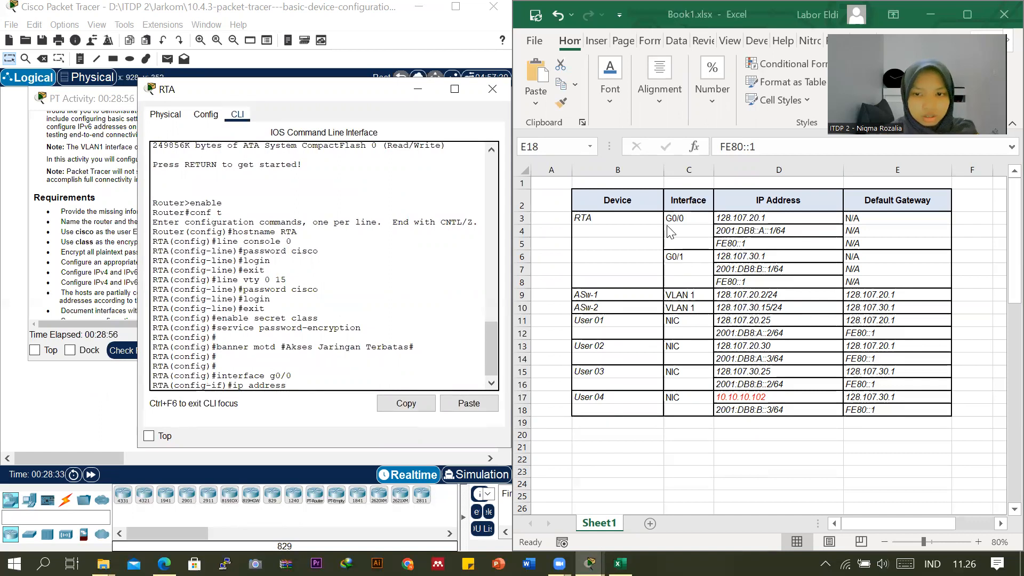
{"action": "type", "text": "8"}
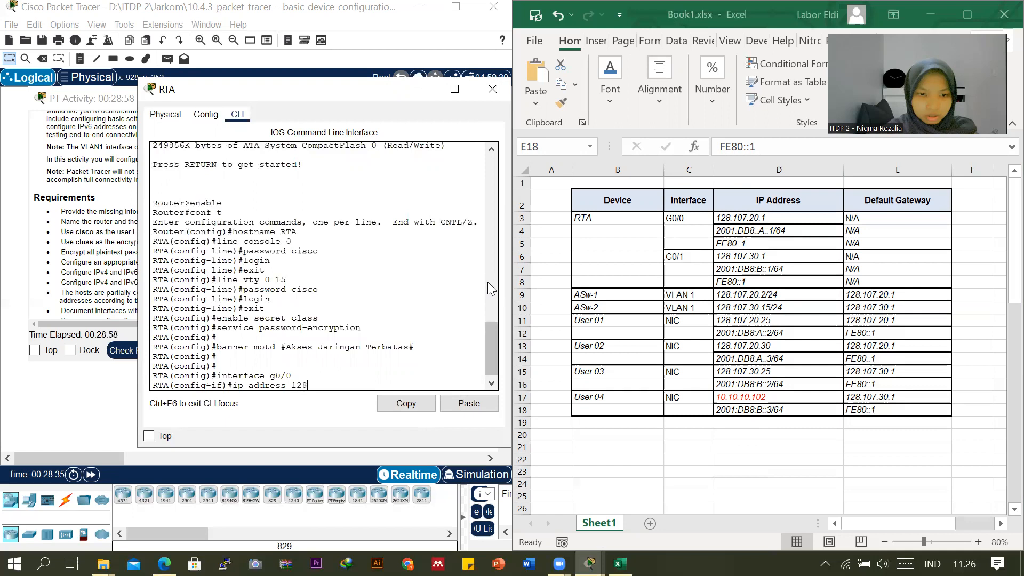
{"action": "type", "text": ".10"}
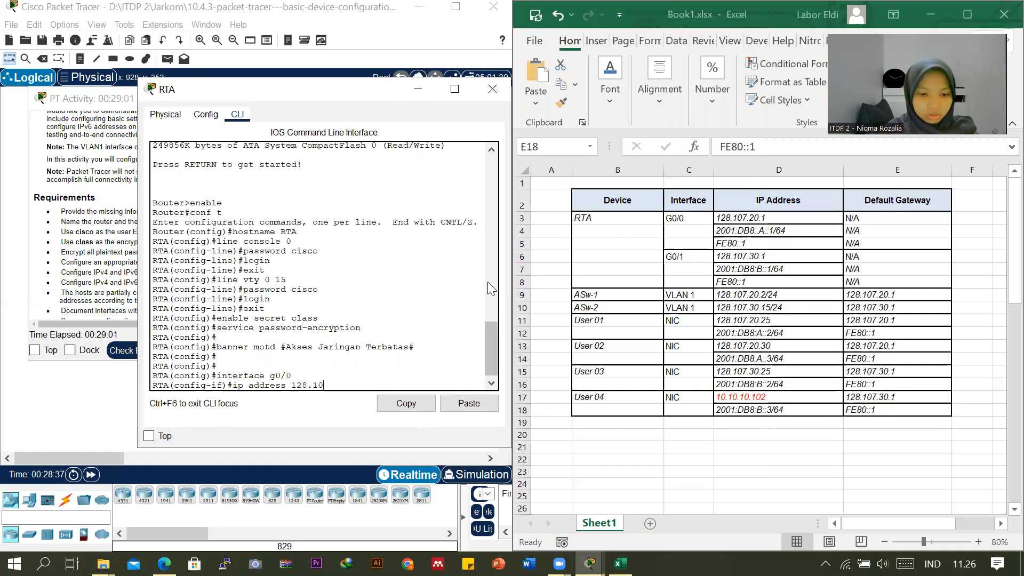
{"action": "type", "text": "7.20.1"}
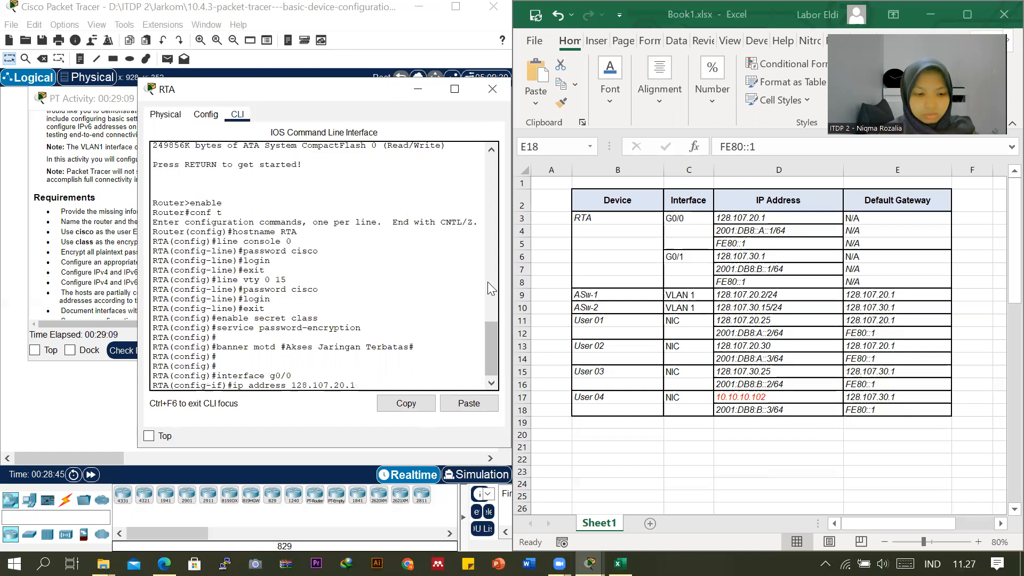
{"action": "type", "text": "255"}
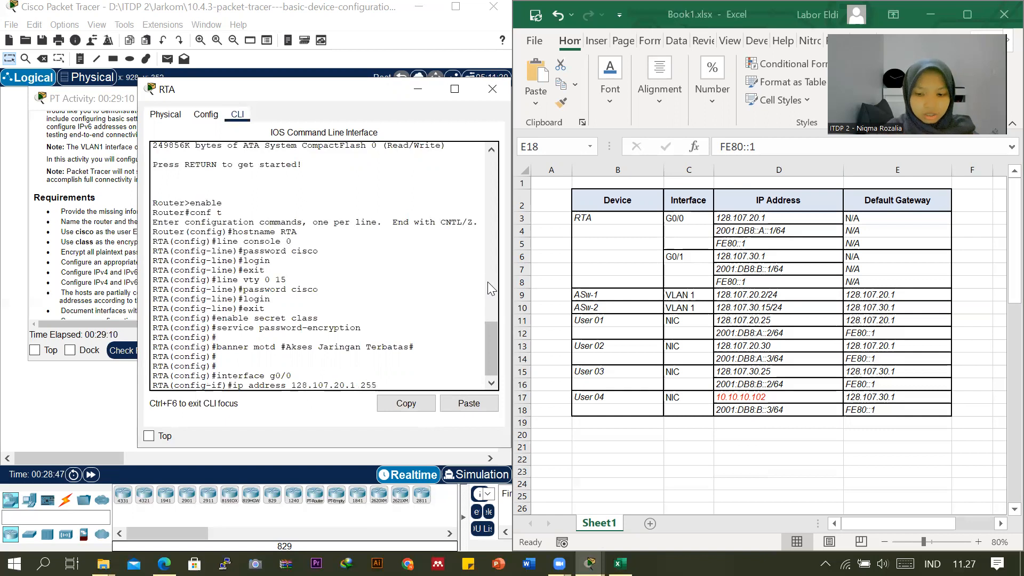
{"action": "type", "text": ".255.255."}
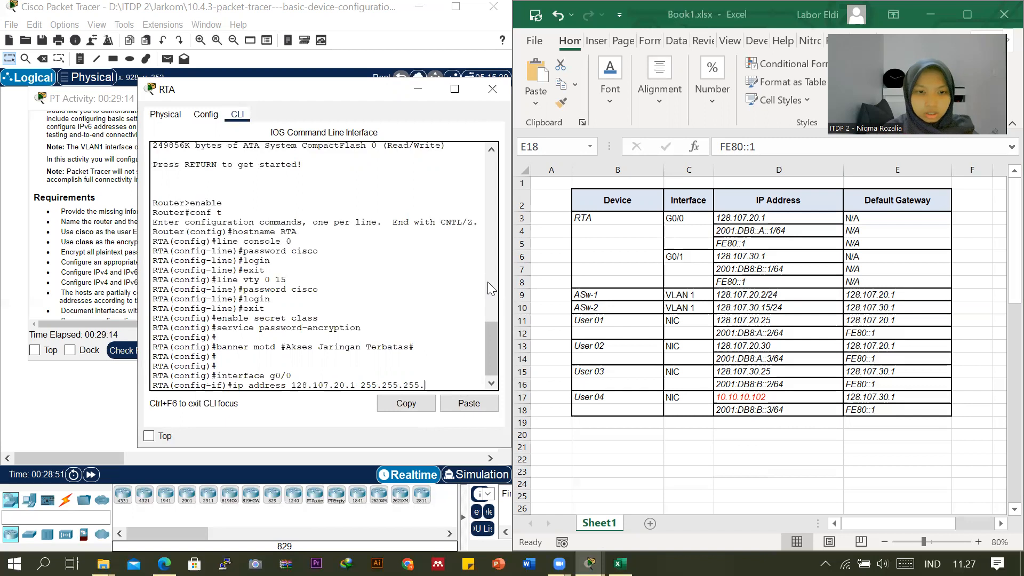
{"action": "type", "text": "0"}
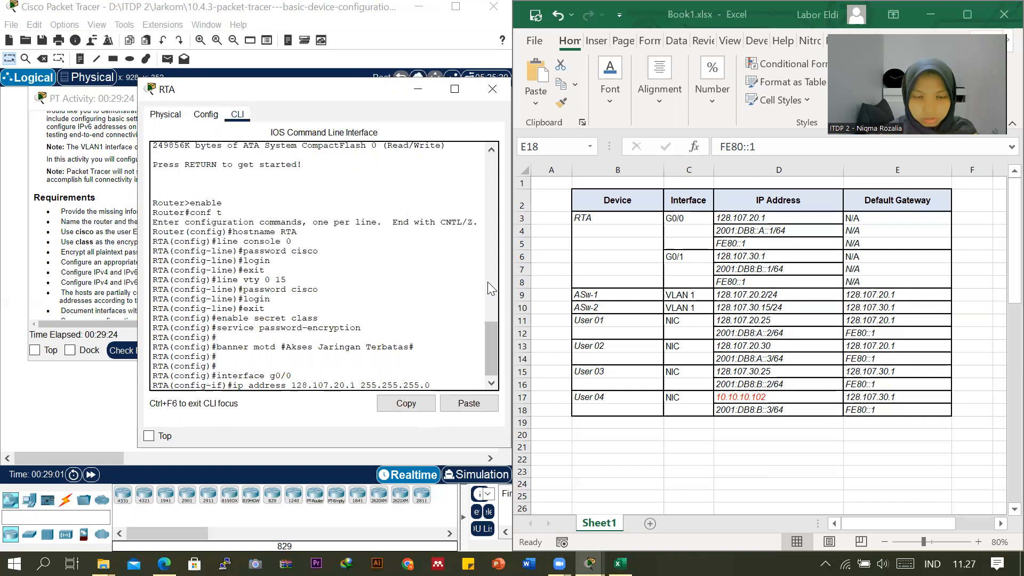
{"action": "key", "text": "Return"}
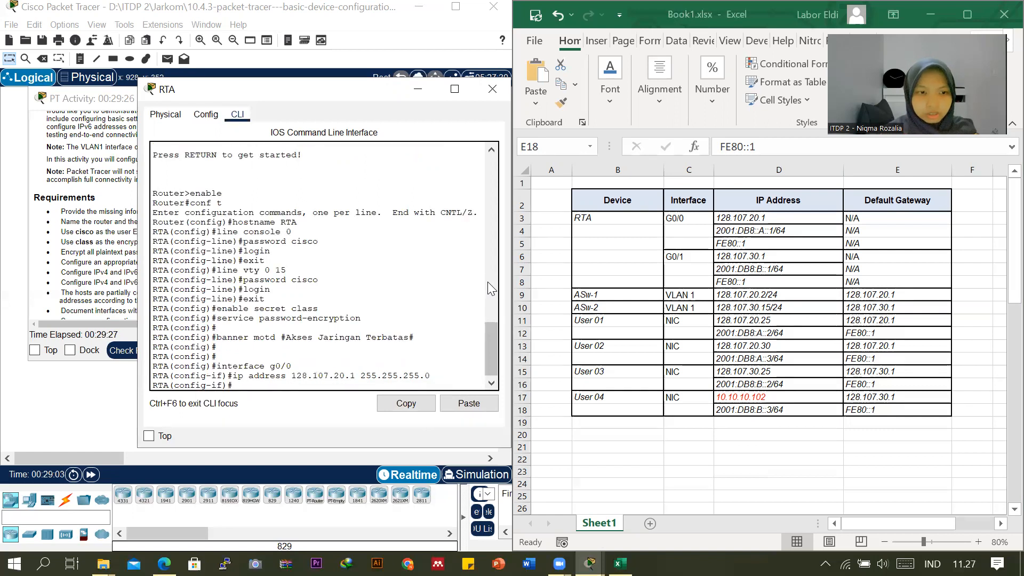
Begin an ipv6 address command for g0/0 and copy RTA's G0/0 address 2001:DB8::A::1/64 from the Excel addressing table.
{"action": "type", "text": "ip"}
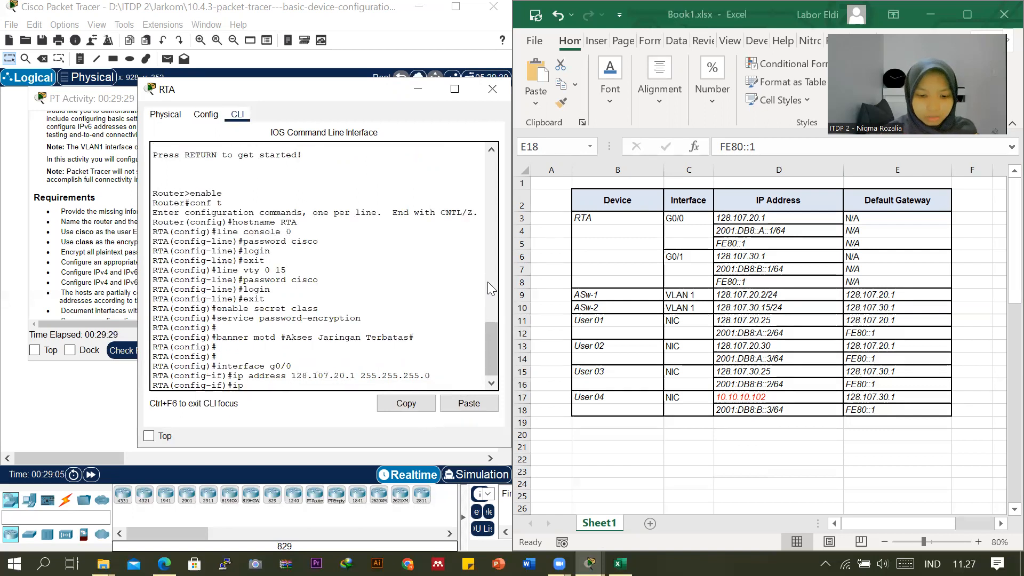
{"action": "type", "text": "v6"}
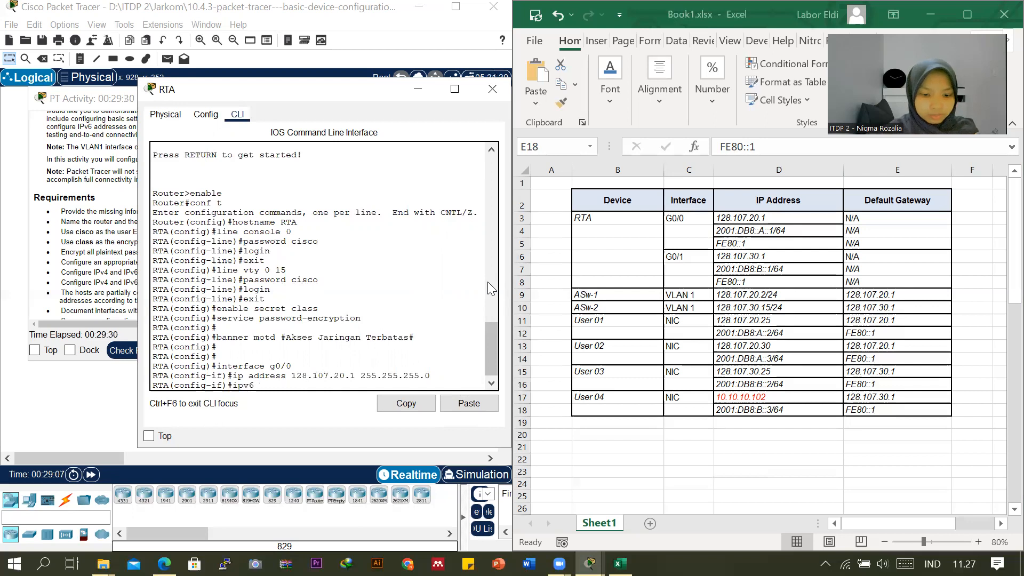
{"action": "type", "text": " address"}
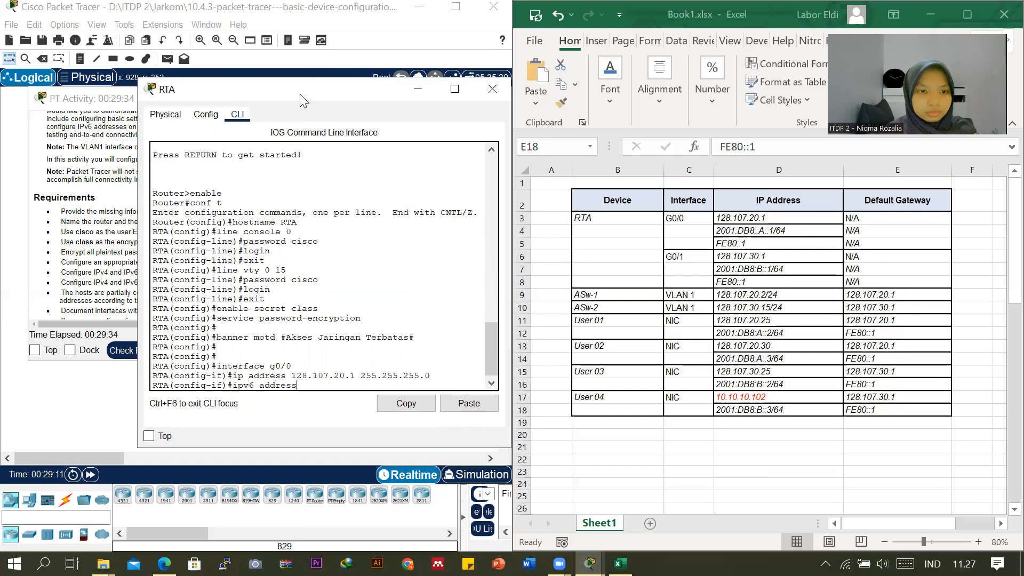
{"action": "left_click_drag", "start_coordinate": [300, 94], "coordinate": [274, 91]}
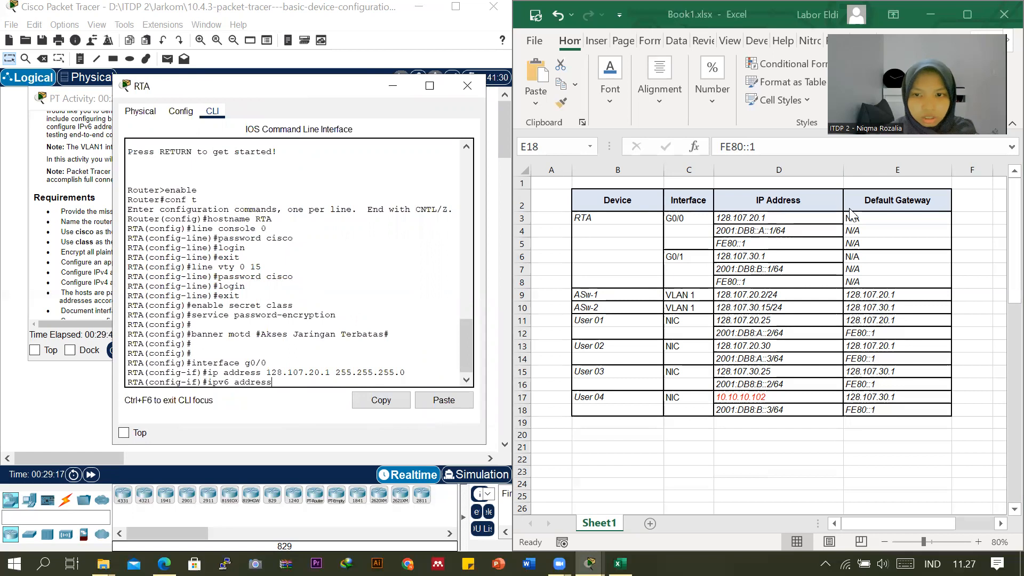
{"action": "left_click", "coordinate": [736, 230]}
{"action": "left_click", "coordinate": [736, 230]}
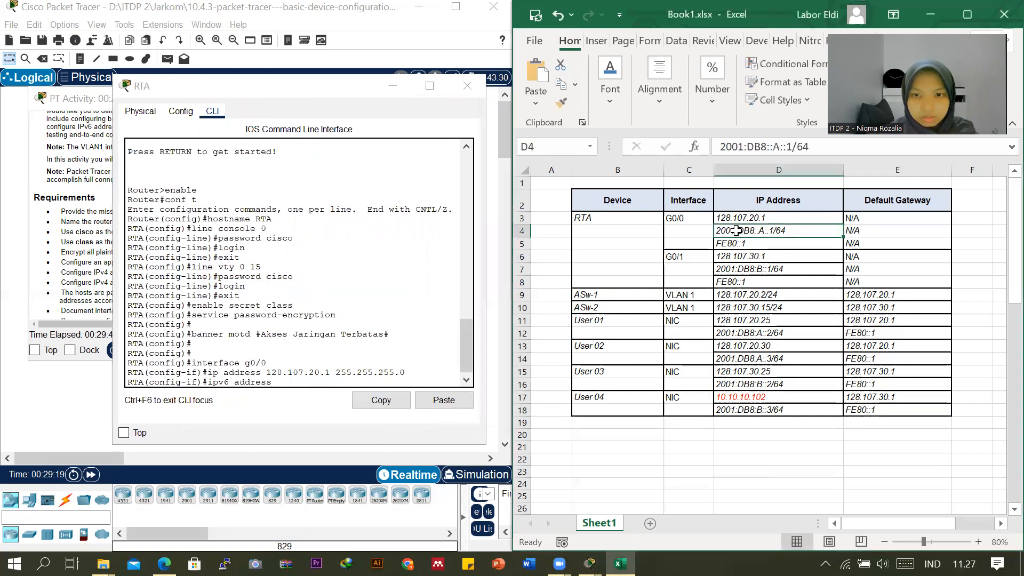
{"action": "left_click_drag", "start_coordinate": [720, 146], "coordinate": [813, 152]}
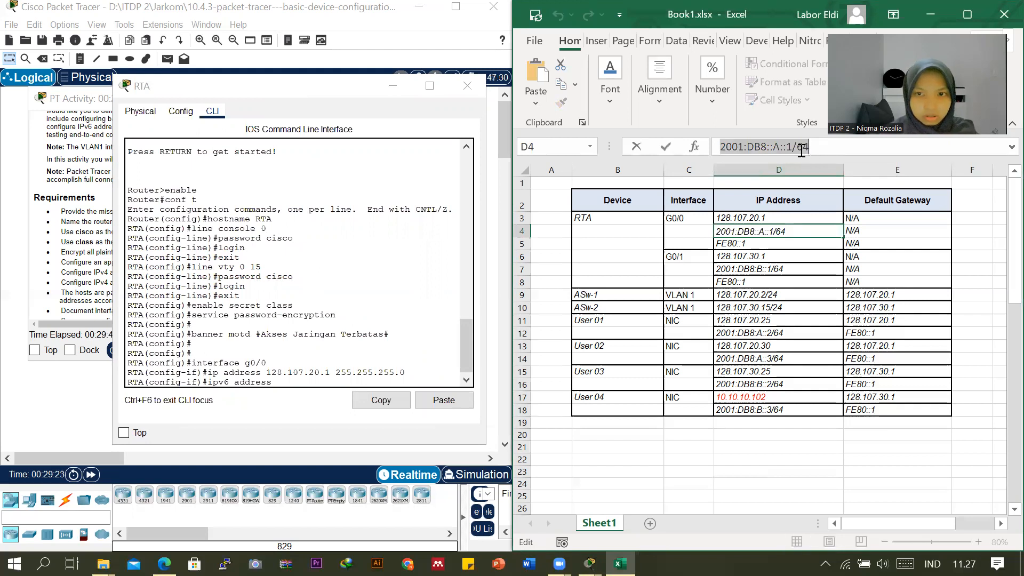
{"action": "right_click", "coordinate": [800, 151]}
{"action": "left_click", "coordinate": [845, 187]}
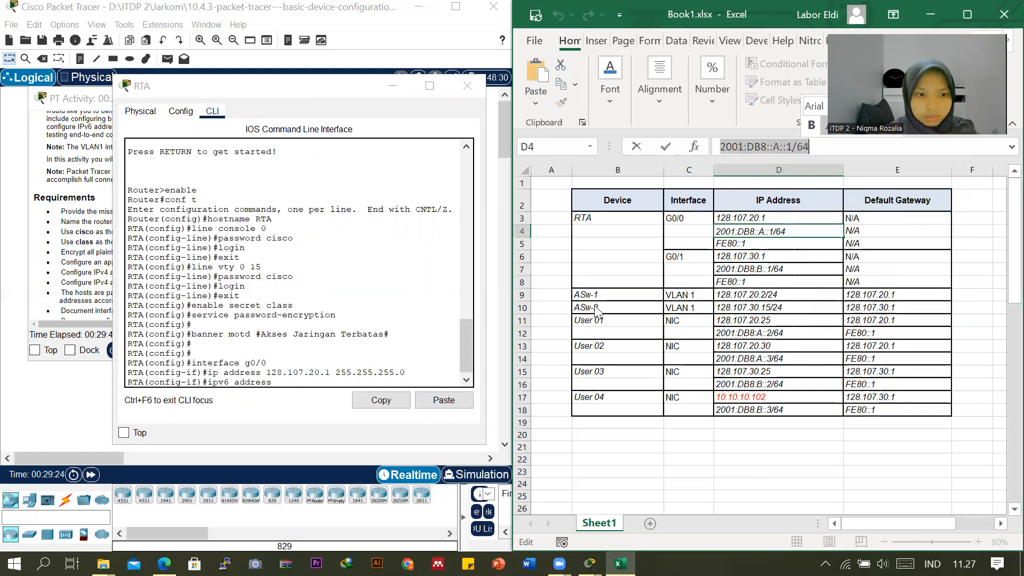
Complete RTA's ipv6 address command with the copied 2001:DB8::A::1/64 and try to run it on g0/0.
{"action": "left_click", "coordinate": [284, 384]}
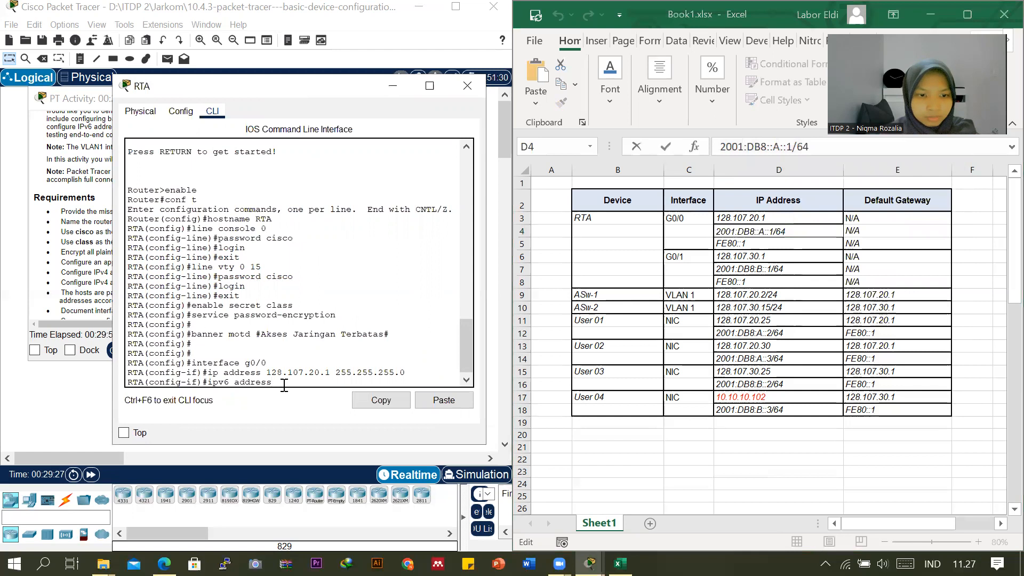
{"action": "right_click", "coordinate": [284, 385]}
{"action": "left_click", "coordinate": [303, 411]}
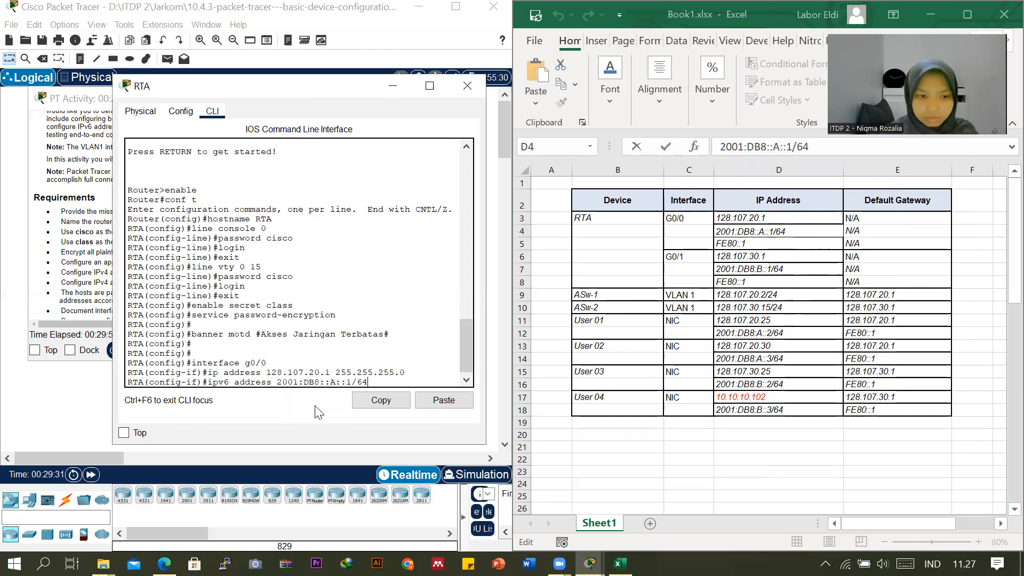
{"action": "key", "text": "Return"}
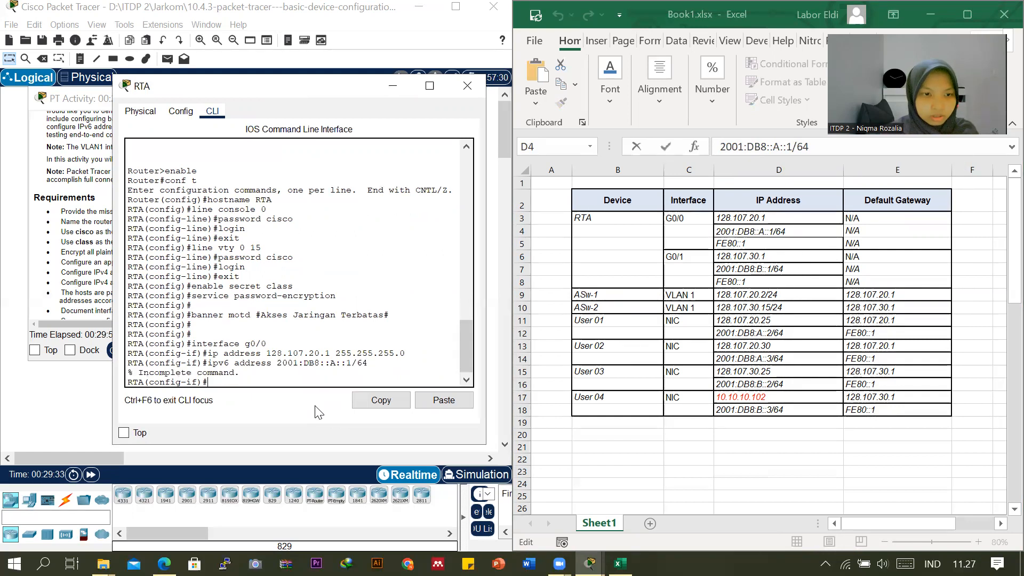
Try again to assign 2001:DB8::A::1/64 to g0/0, putting ipv6 address in front of the pasted address.
{"action": "right_click", "coordinate": [232, 382]}
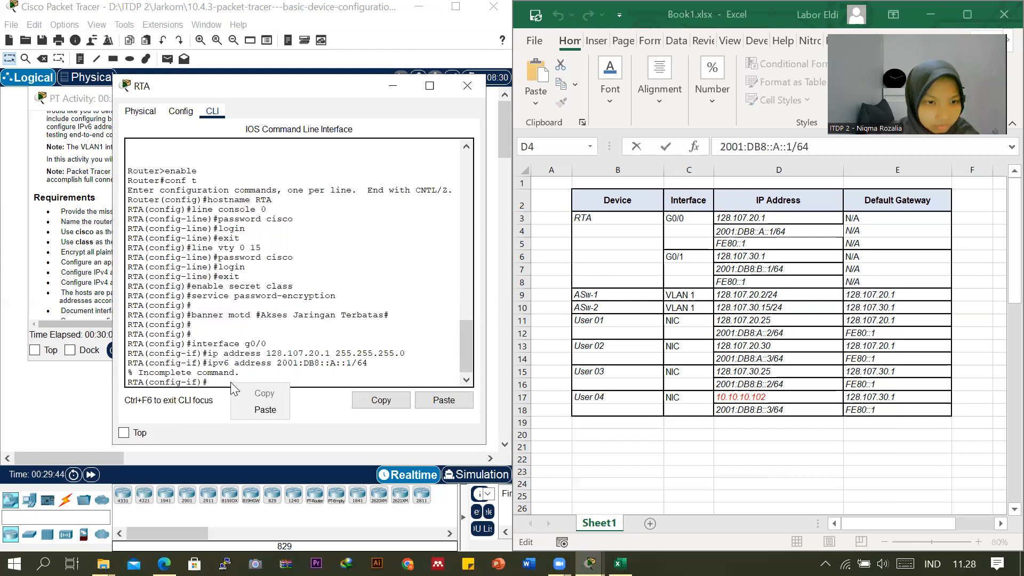
{"action": "left_click", "coordinate": [248, 410]}
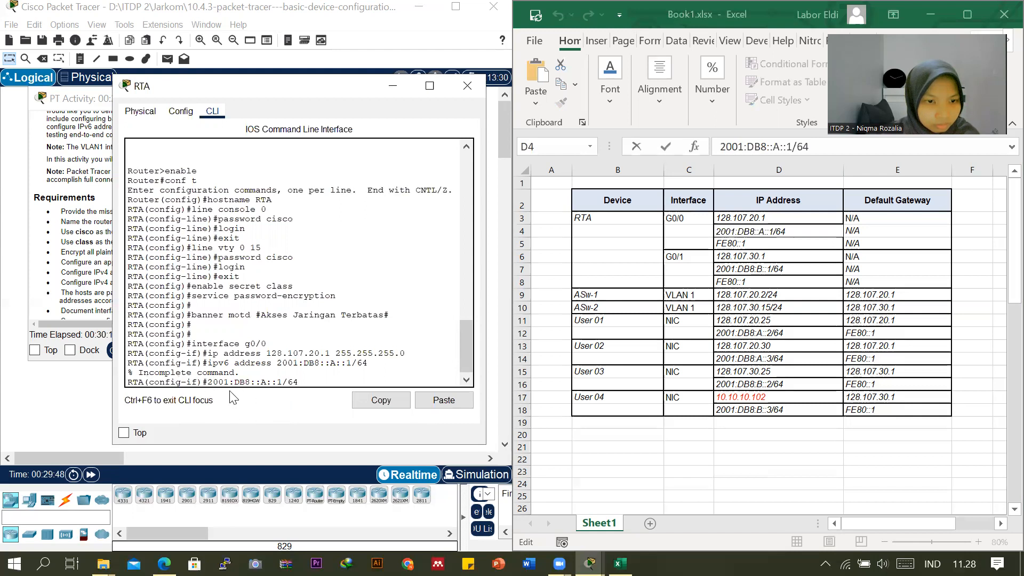
{"action": "type", "text": "ipv6"}
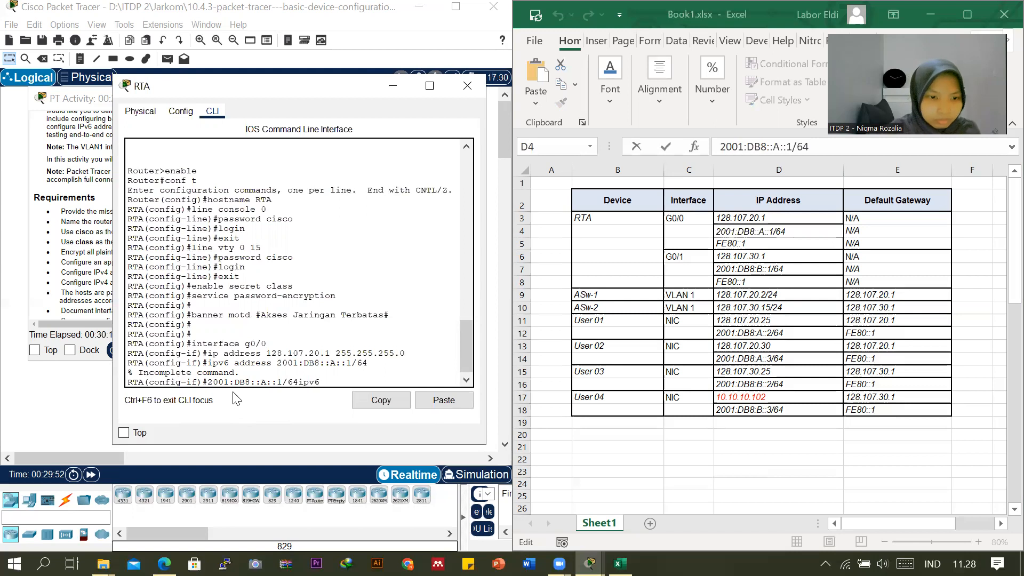
{"action": "key", "text": "BackSpace"}
{"action": "key", "text": "BackSpace"}
{"action": "key", "text": "BackSpace"}
{"action": "key", "text": "BackSpace"}
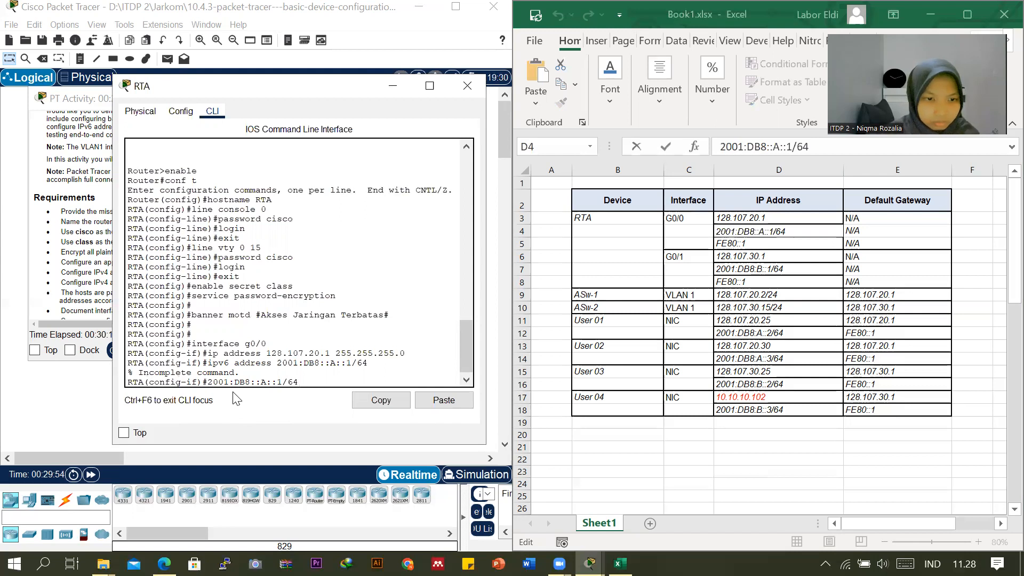
{"action": "key", "text": "Left"}
{"action": "key", "text": "Home"}
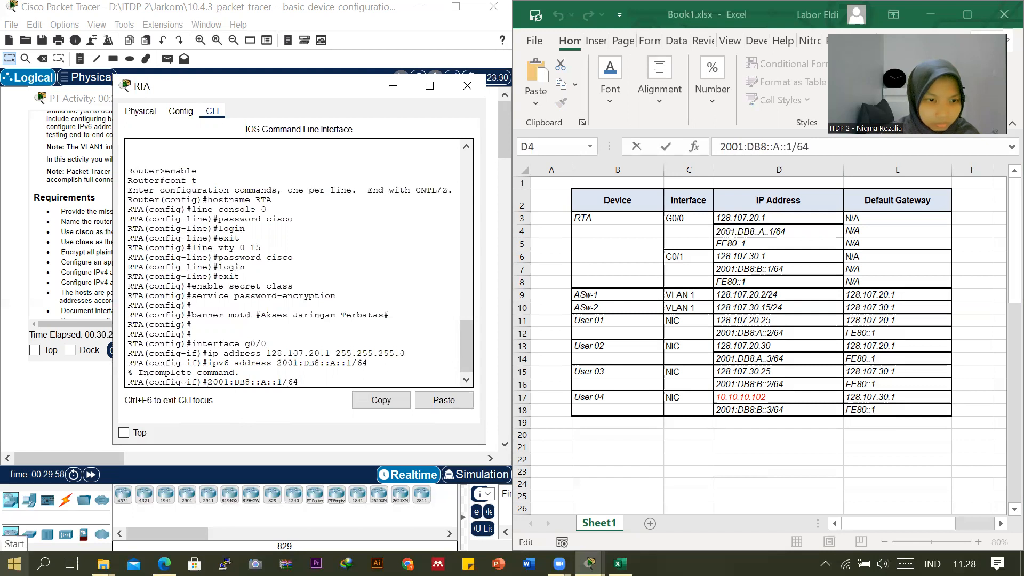
{"action": "type", "text": "ipv6 "}
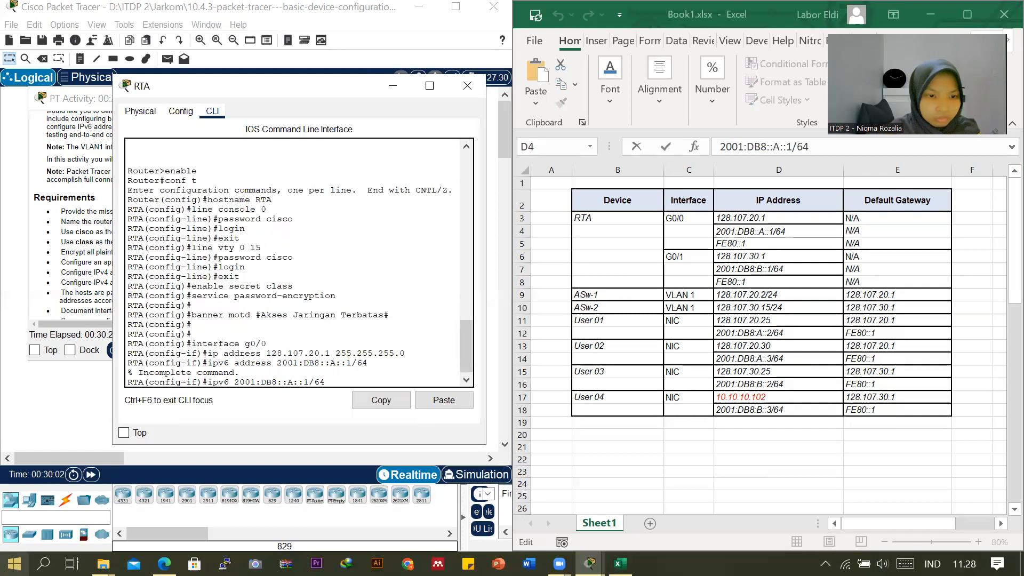
{"action": "type", "text": "address"}
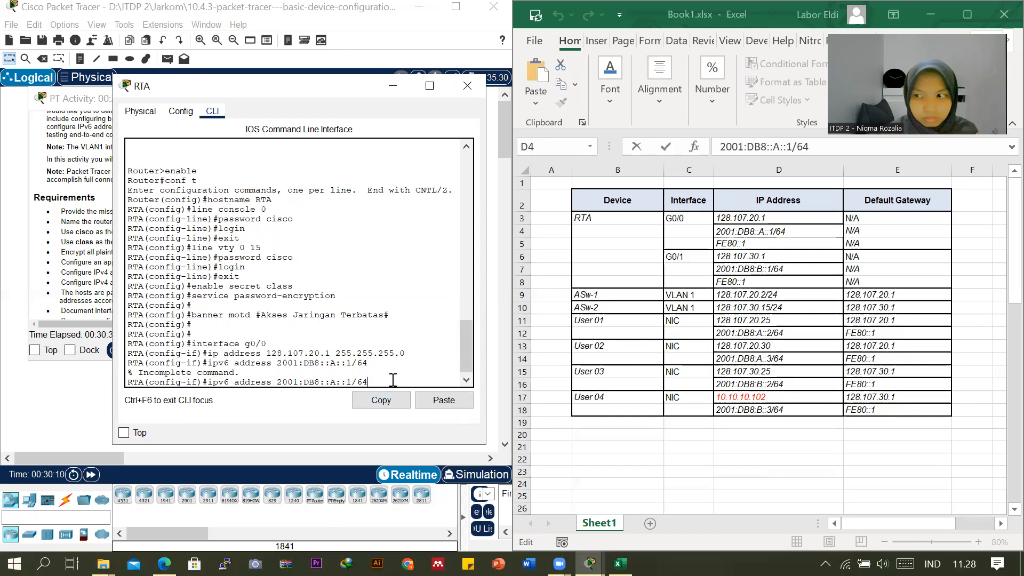
{"action": "key", "text": "Return"}
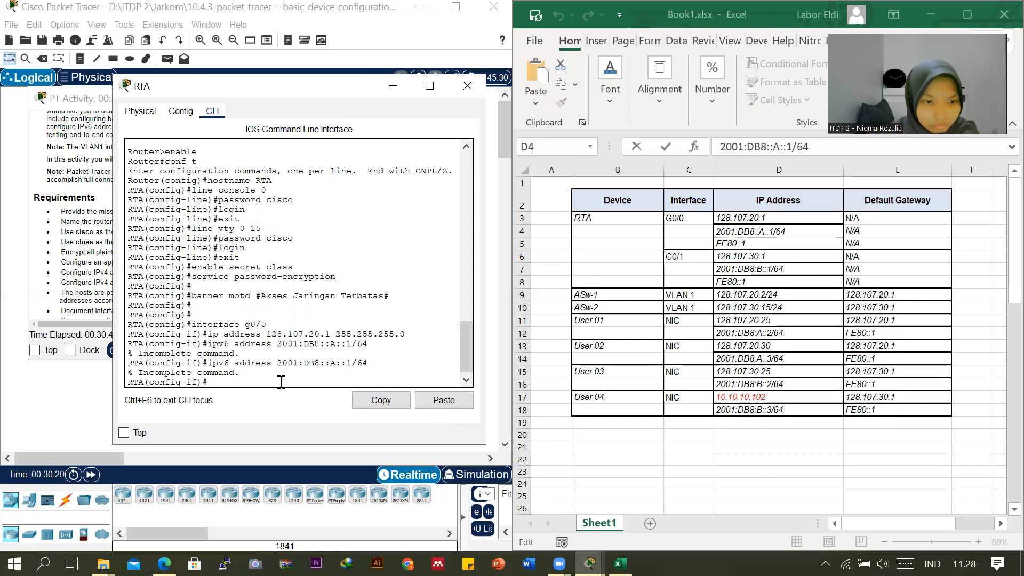
{"action": "type", "text": "ipv"}
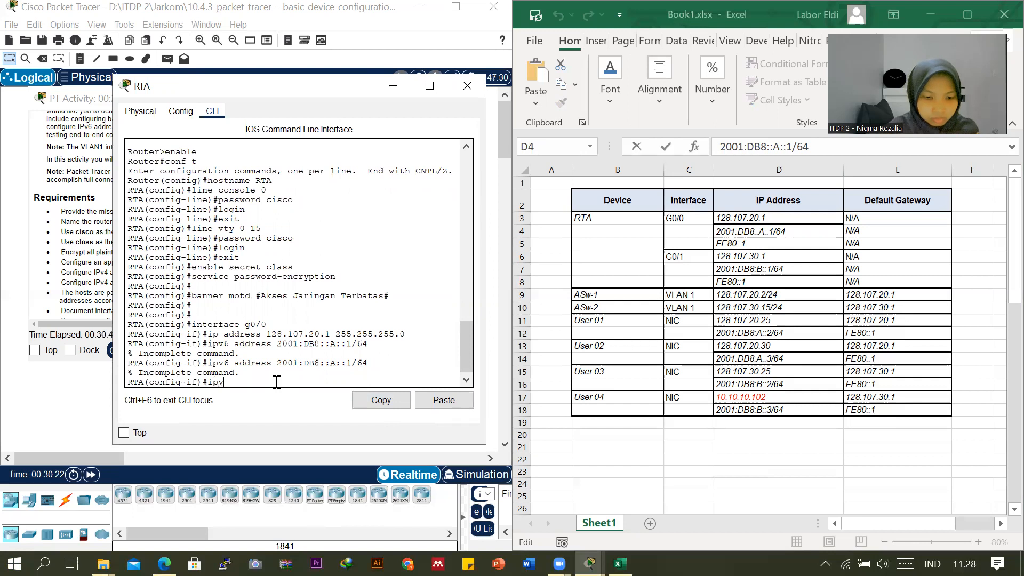
{"action": "type", "text": "6 addre"}
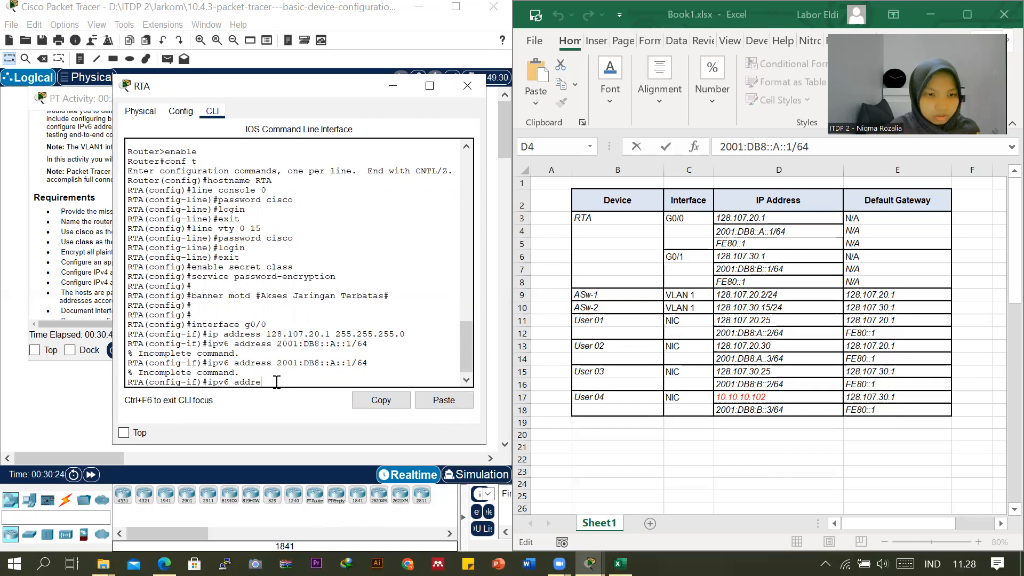
{"action": "type", "text": "ss "}
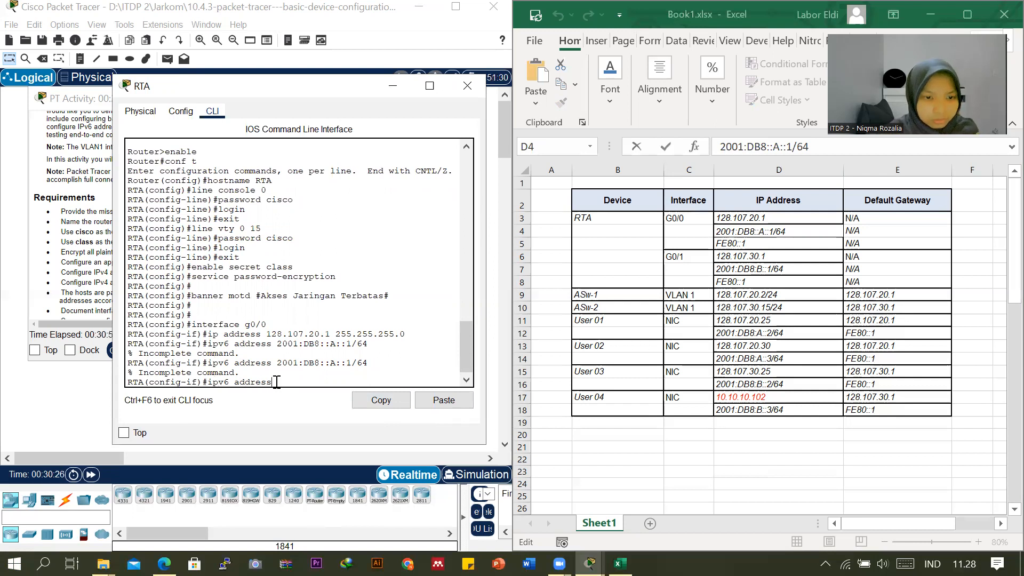
{"action": "type", "text": "2001"}
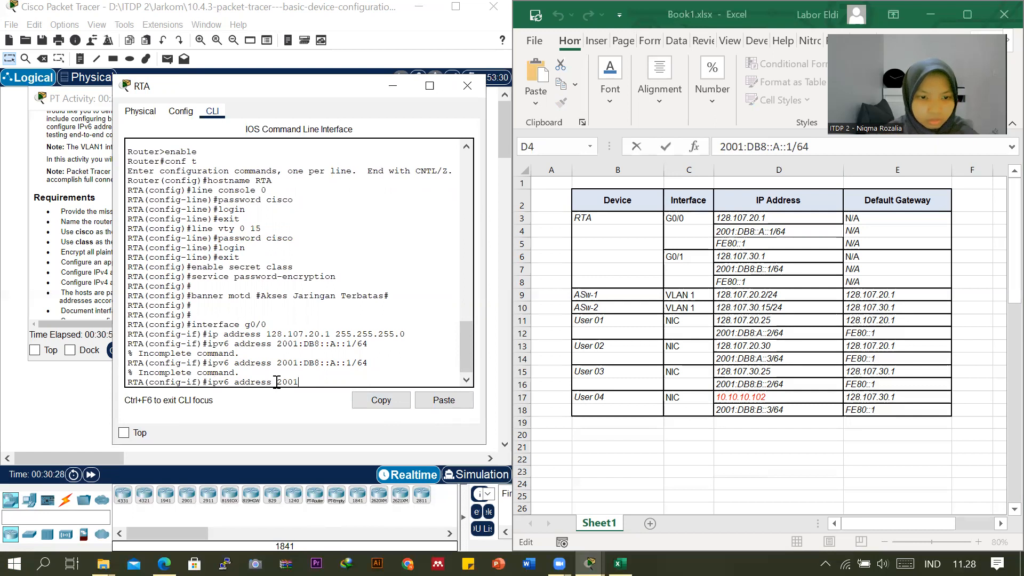
{"action": "type", "text": ":db"}
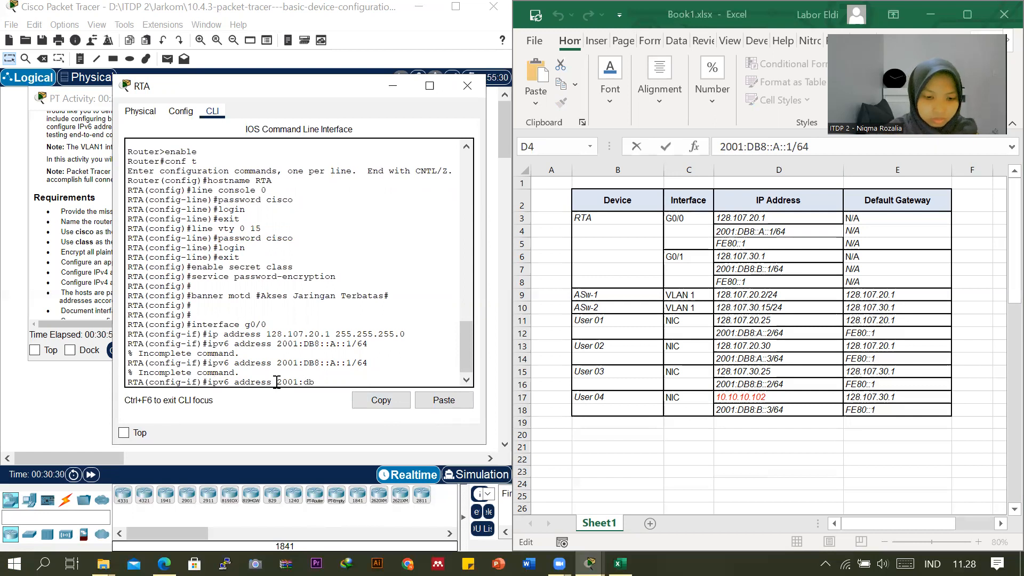
{"action": "type", "text": "8"}
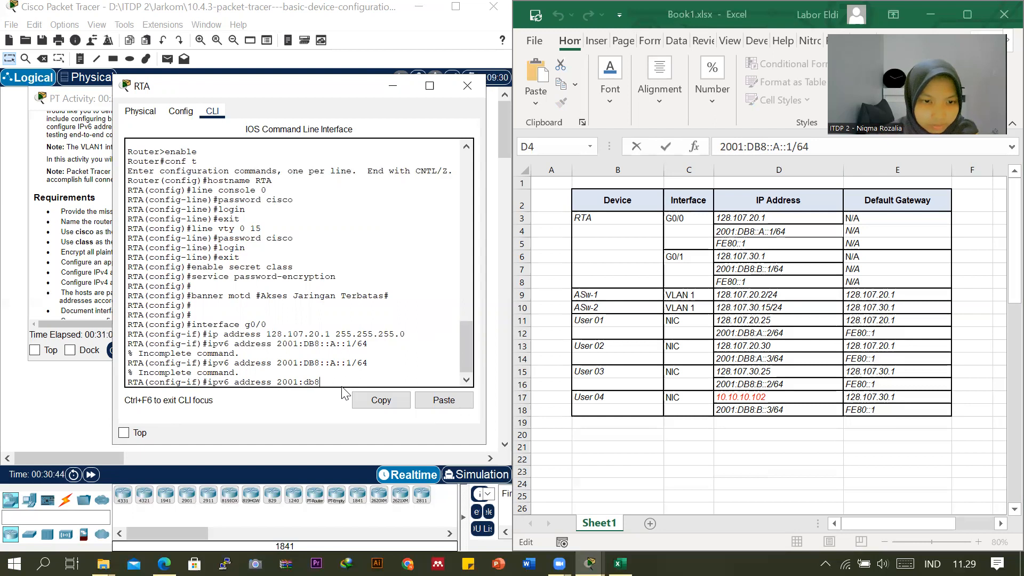
Recall the previous ipv6 address command, correct the address to 2001:DB8:A::1/64 and assign it to RTA's g0/0 interface.
{"action": "key", "text": "Up"}
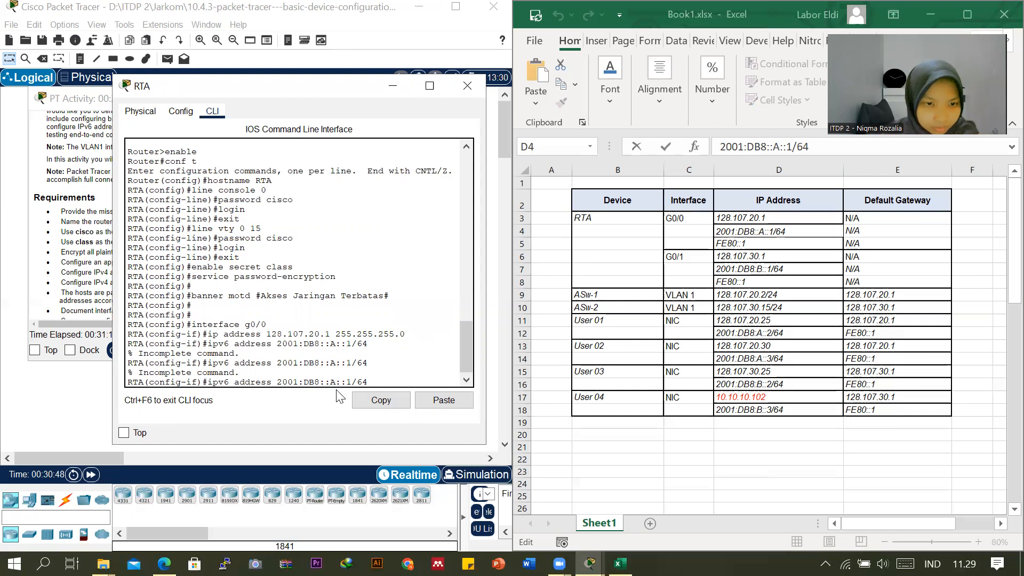
{"action": "key", "text": "BackSpace"}
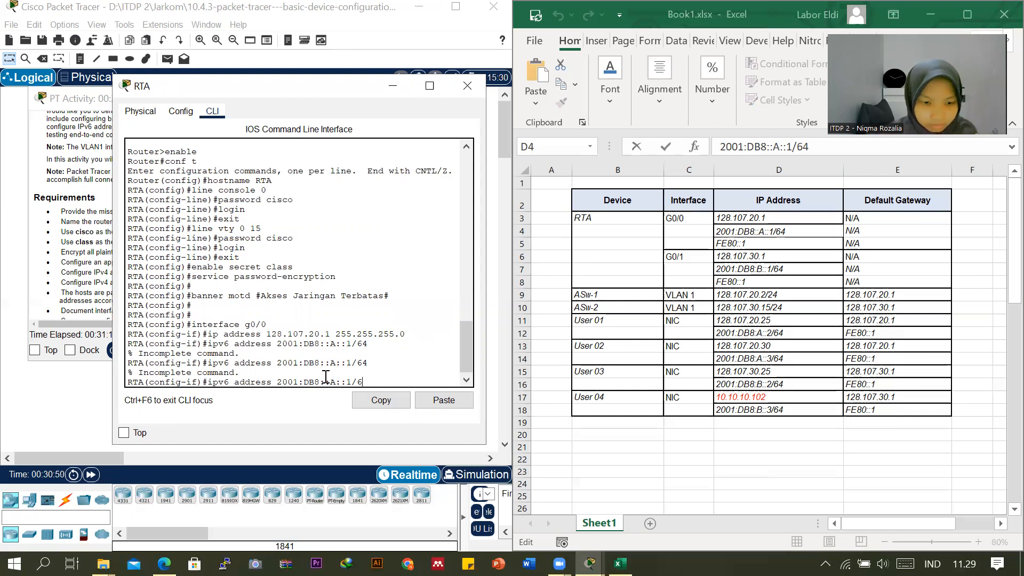
{"action": "key", "text": "Left"}
{"action": "key", "text": "Left"}
{"action": "key", "text": "Left"}
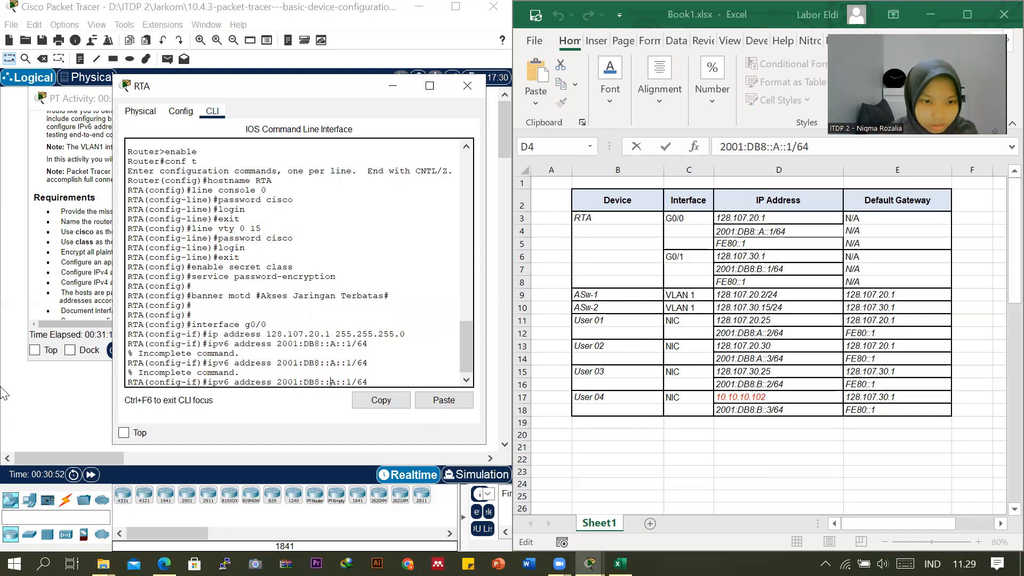
{"action": "key", "text": "BackSpace"}
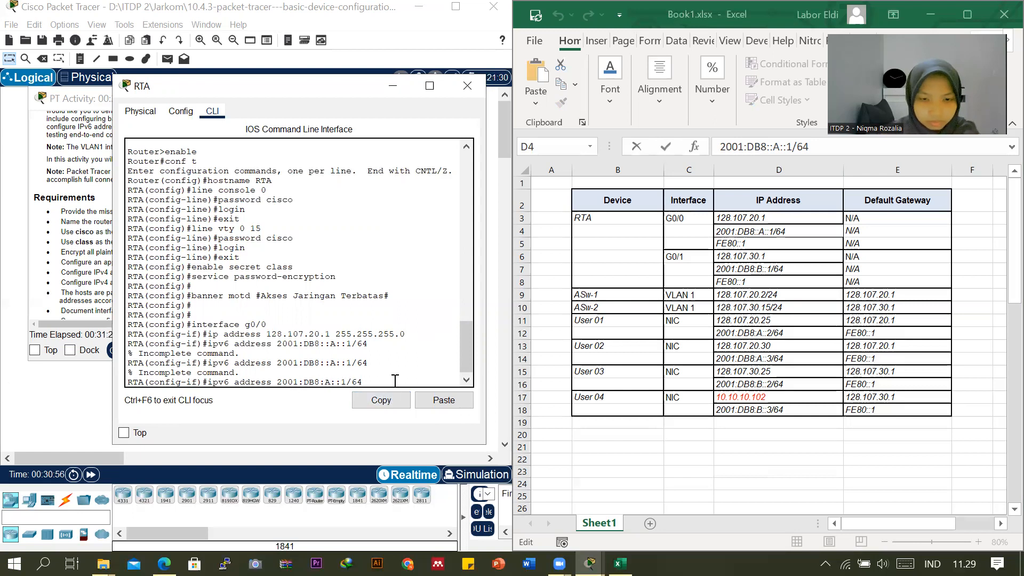
{"action": "key", "text": "Return"}
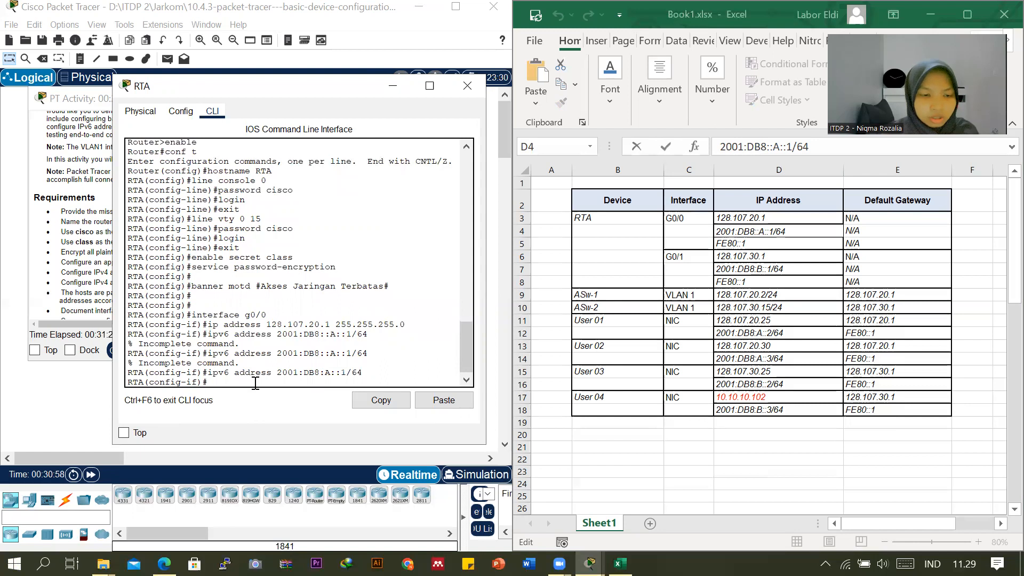
Assign g0/0 the IPv6 link-local address FE80::1, copied from RTA's rows in the Excel addressing table.
{"action": "type", "text": "ipv"}
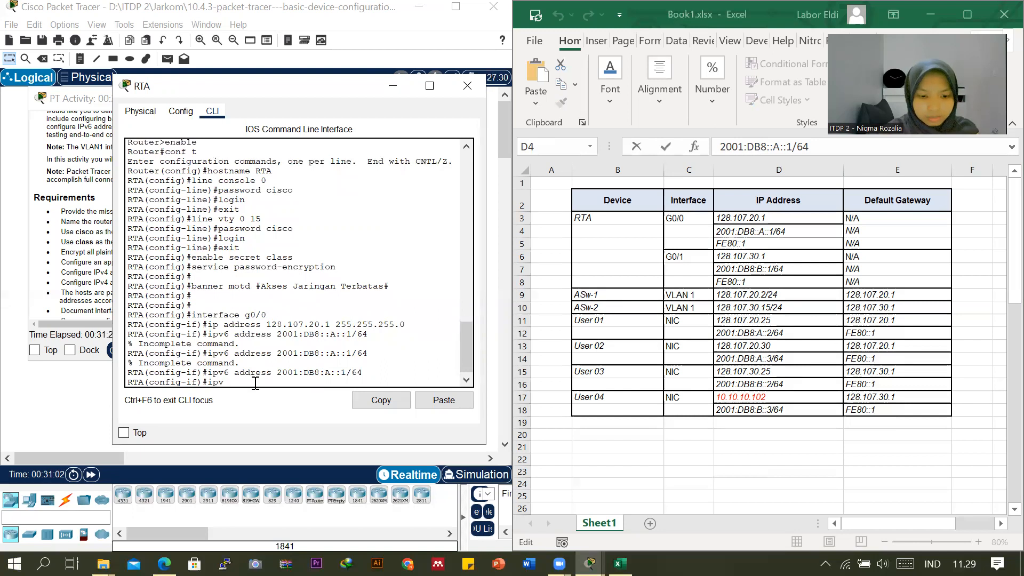
{"action": "type", "text": "6 address"}
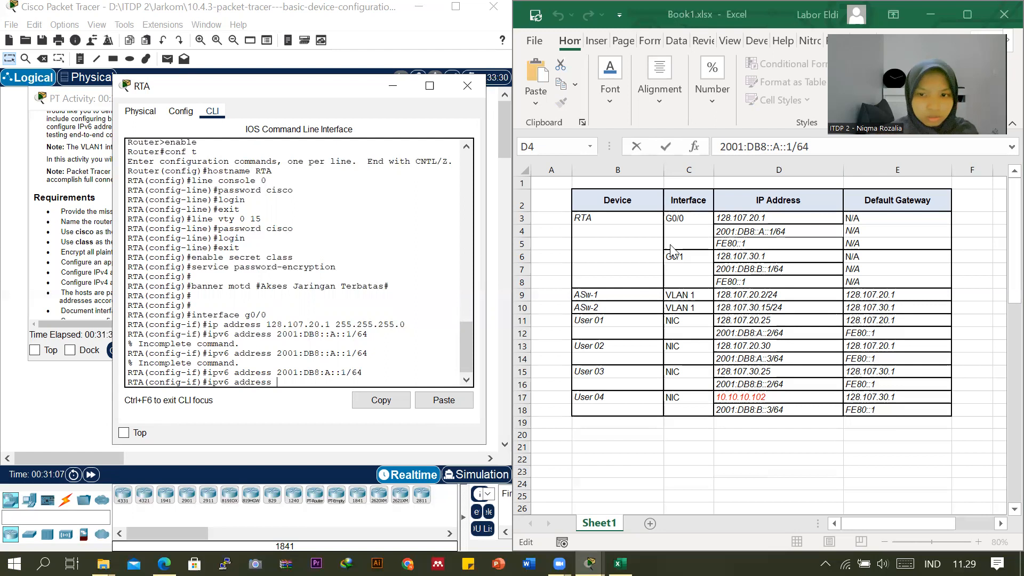
{"action": "left_click", "coordinate": [741, 279]}
{"action": "left_click_drag", "start_coordinate": [759, 146], "coordinate": [715, 145]}
{"action": "key", "text": "super+c"}
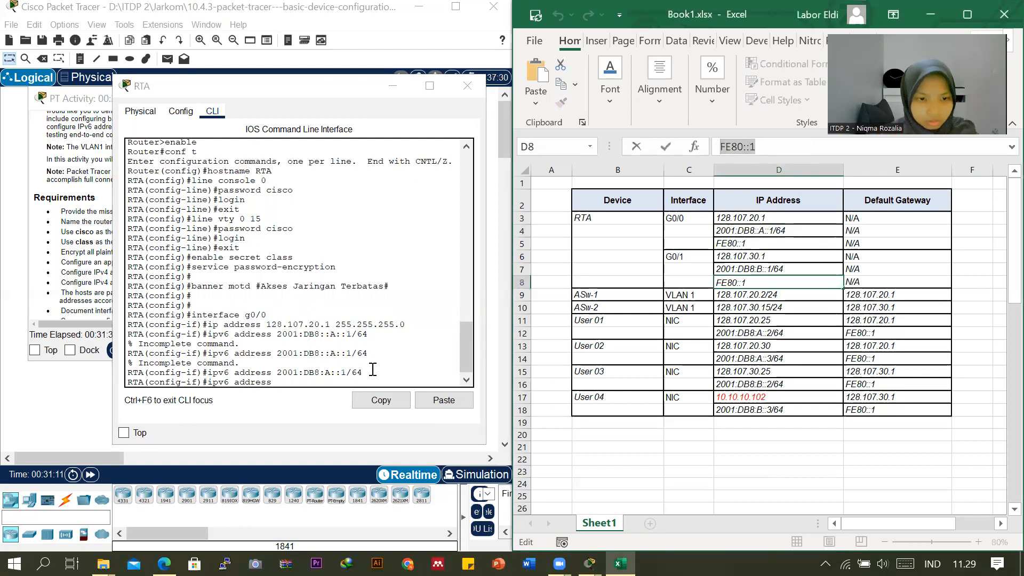
{"action": "left_click", "coordinate": [322, 387]}
{"action": "right_click", "coordinate": [322, 387]}
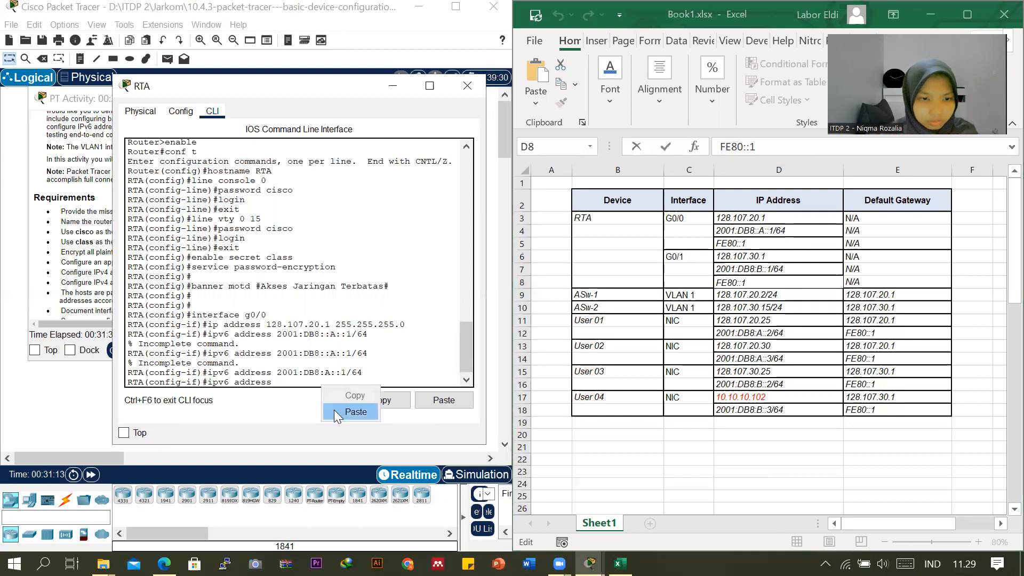
{"action": "left_click", "coordinate": [334, 409]}
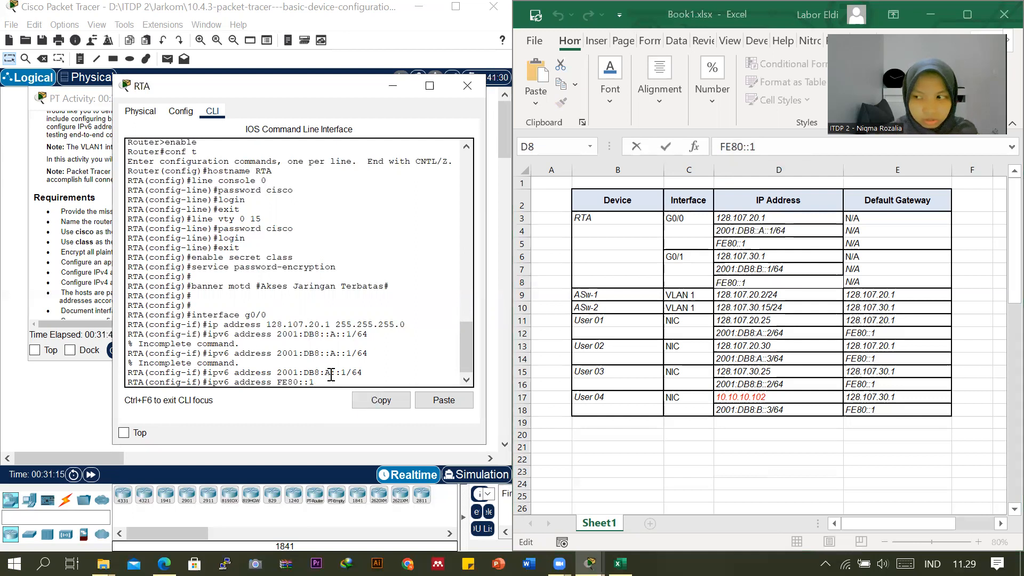
{"action": "type", "text": "link-"}
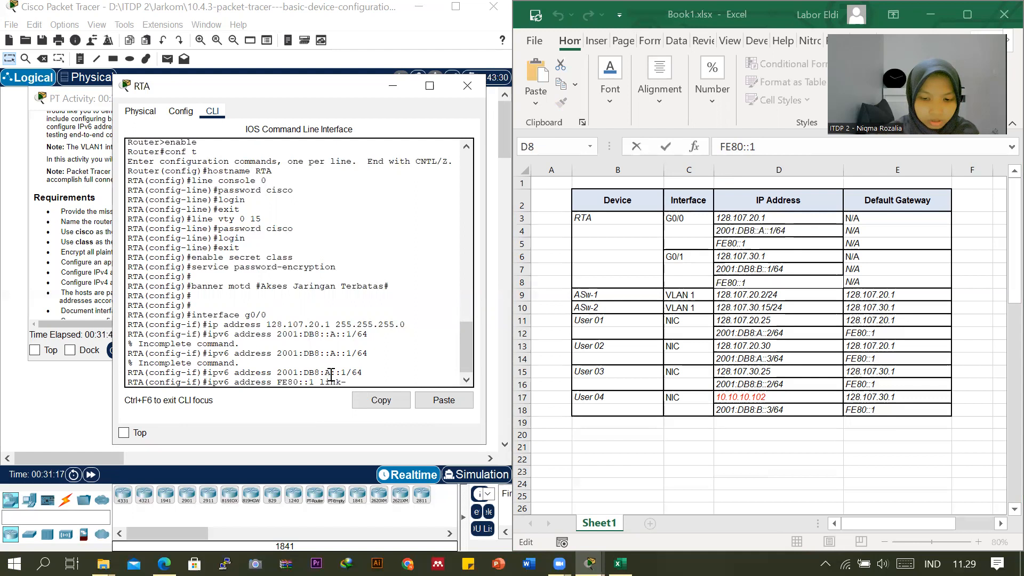
{"action": "type", "text": "local"}
{"action": "key", "text": "Return"}
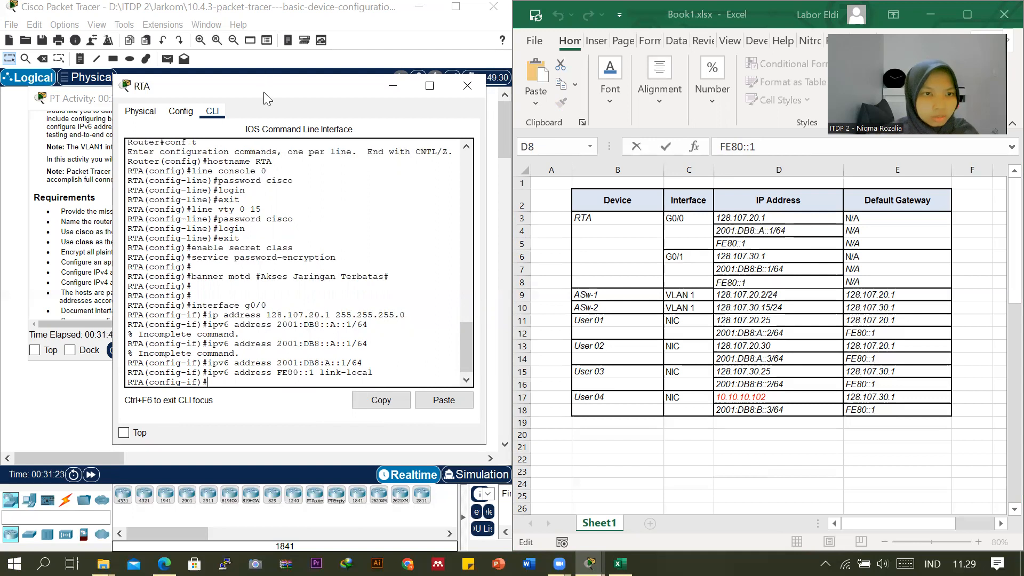
Give g0/0 the description "Link to ASw-1", rearranging the windows to consult the activity requirements and the topology.
{"action": "left_click_drag", "start_coordinate": [263, 91], "coordinate": [472, 122]}
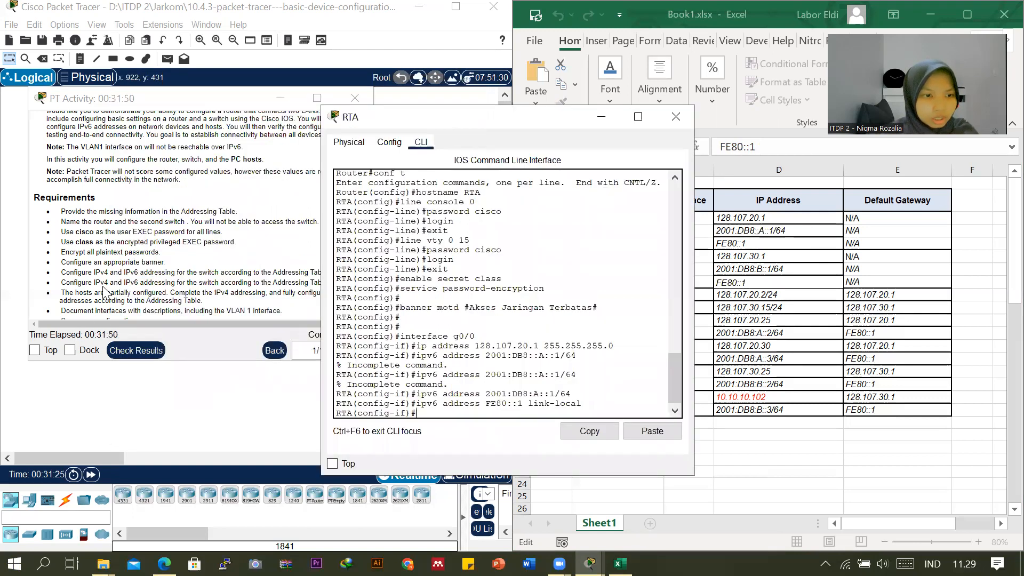
{"action": "scroll", "coordinate": [105, 292], "scroll_direction": "down", "scroll_amount": 1}
{"action": "scroll", "coordinate": [104, 292], "scroll_direction": "down", "scroll_amount": 1}
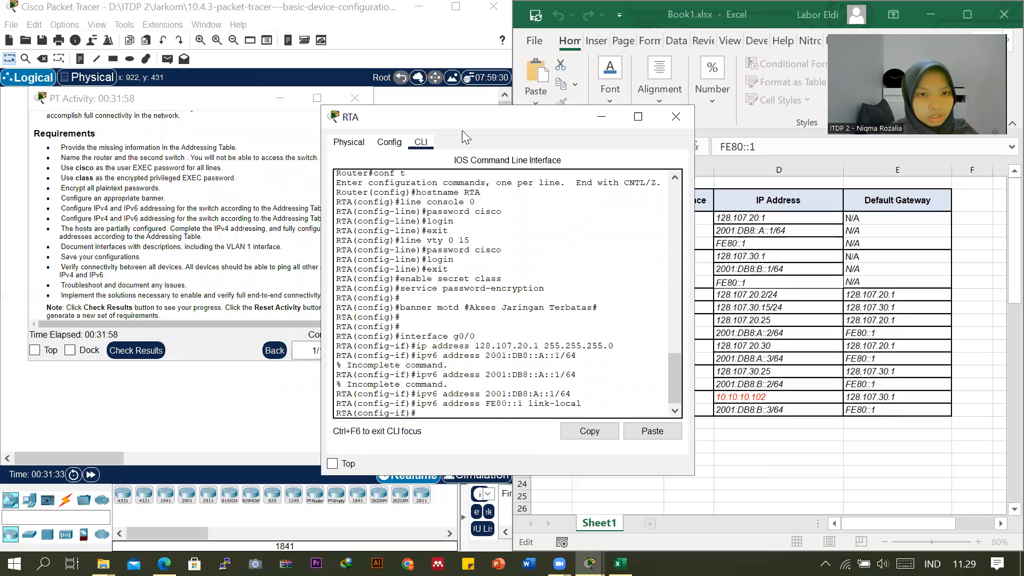
{"action": "left_click_drag", "start_coordinate": [465, 122], "coordinate": [349, 86]}
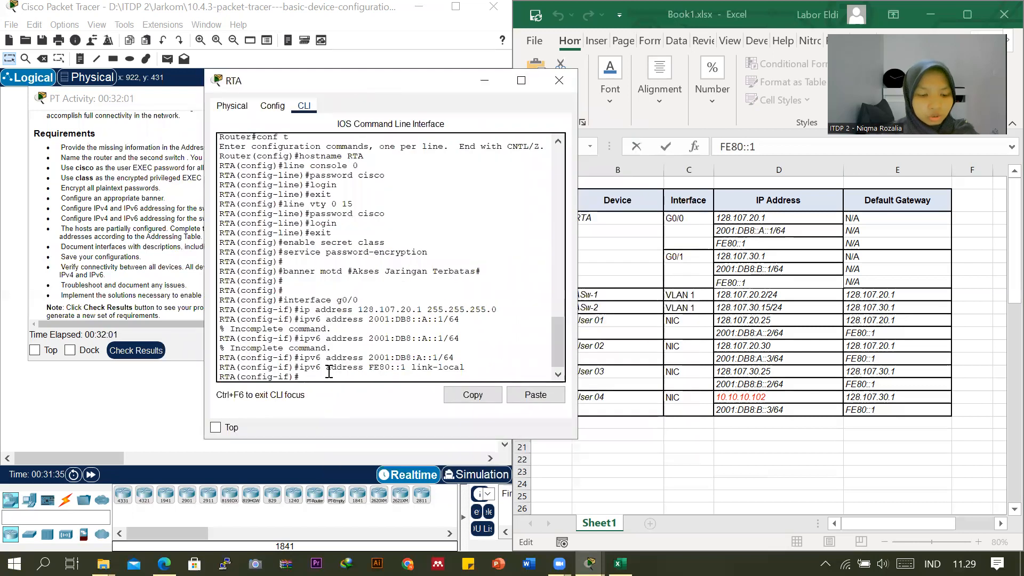
{"action": "type", "text": "de"}
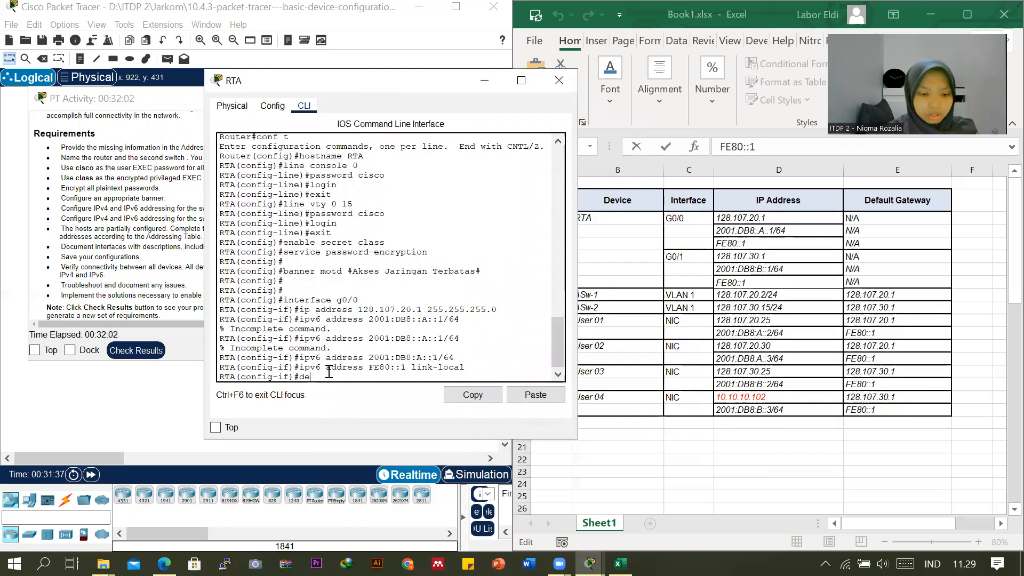
{"action": "type", "text": "scription "}
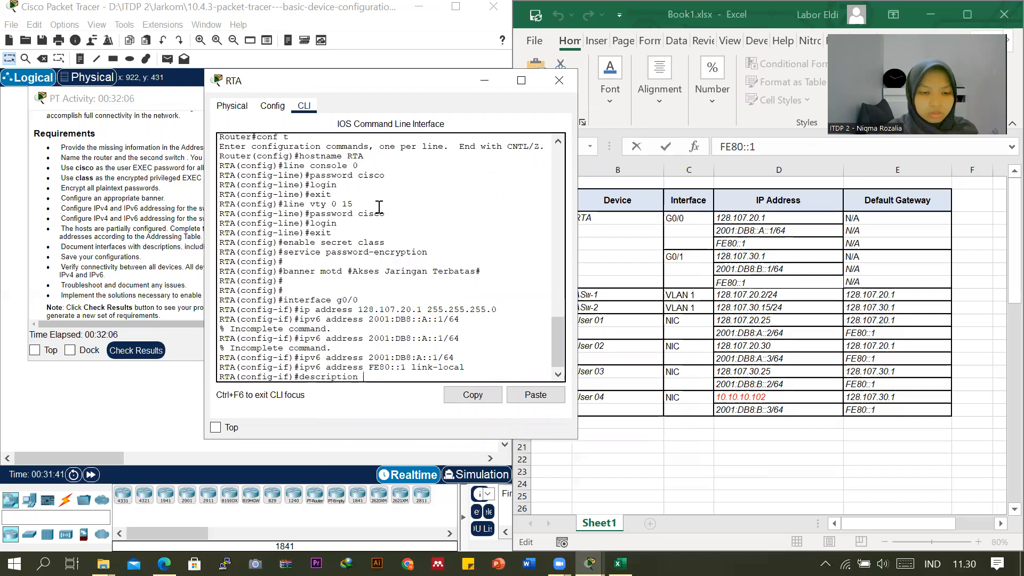
{"action": "type", "text": "Link to"}
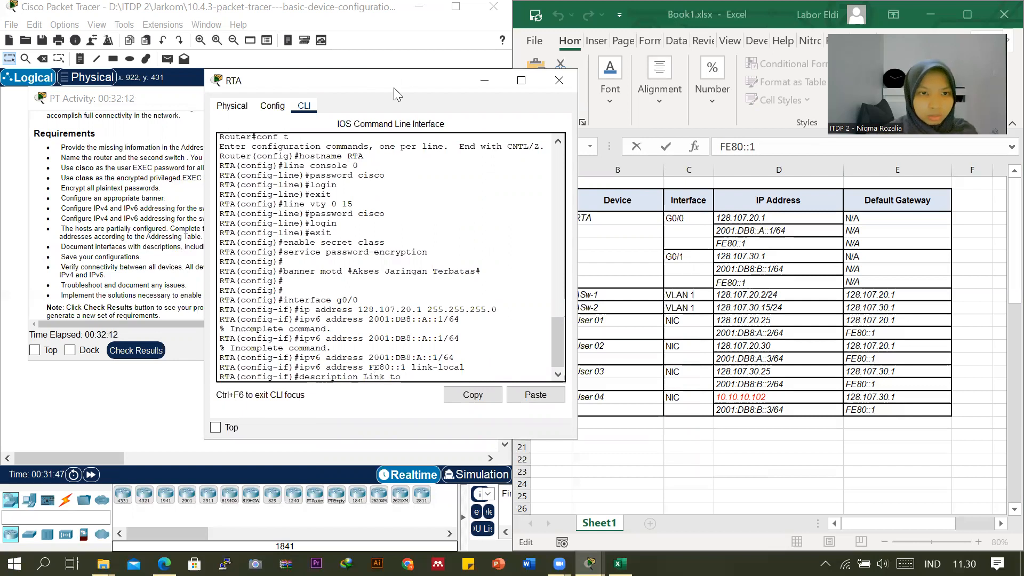
{"action": "left_click_drag", "start_coordinate": [399, 81], "coordinate": [520, 111]}
{"action": "left_click_drag", "start_coordinate": [212, 101], "coordinate": [125, 314]}
{"action": "left_click", "coordinate": [536, 407]}
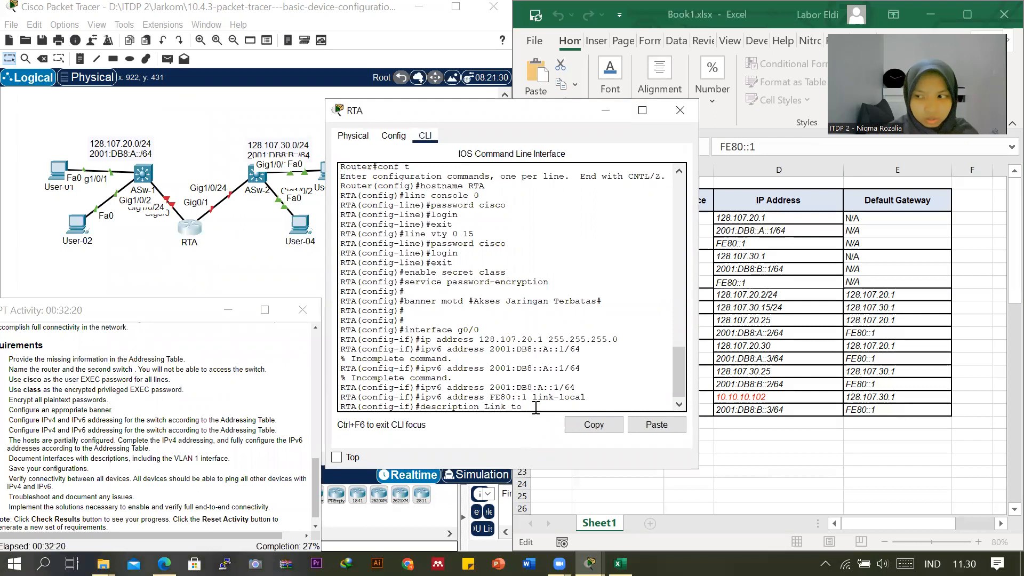
{"action": "type", "text": "A"}
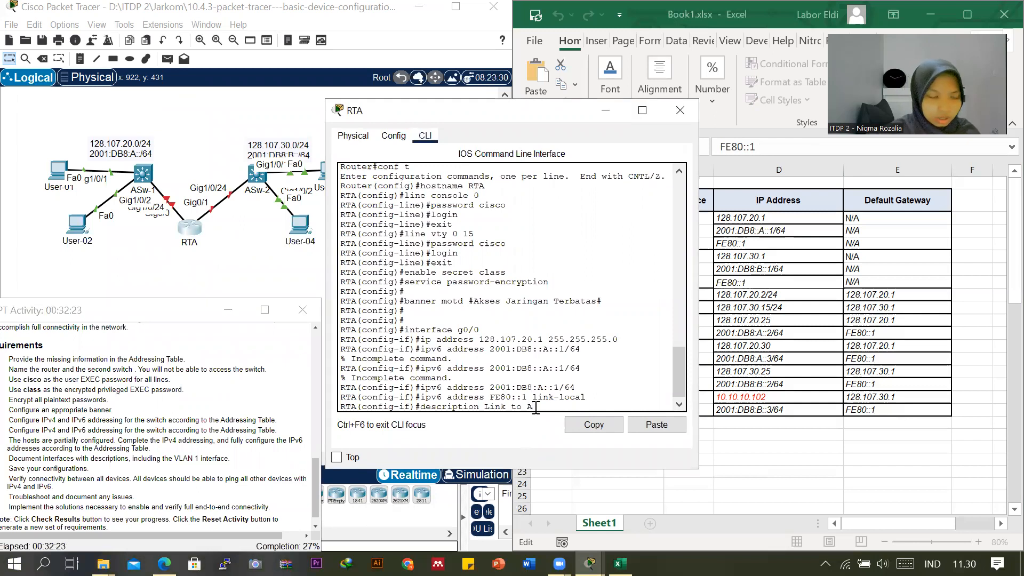
{"action": "type", "text": "Sw"}
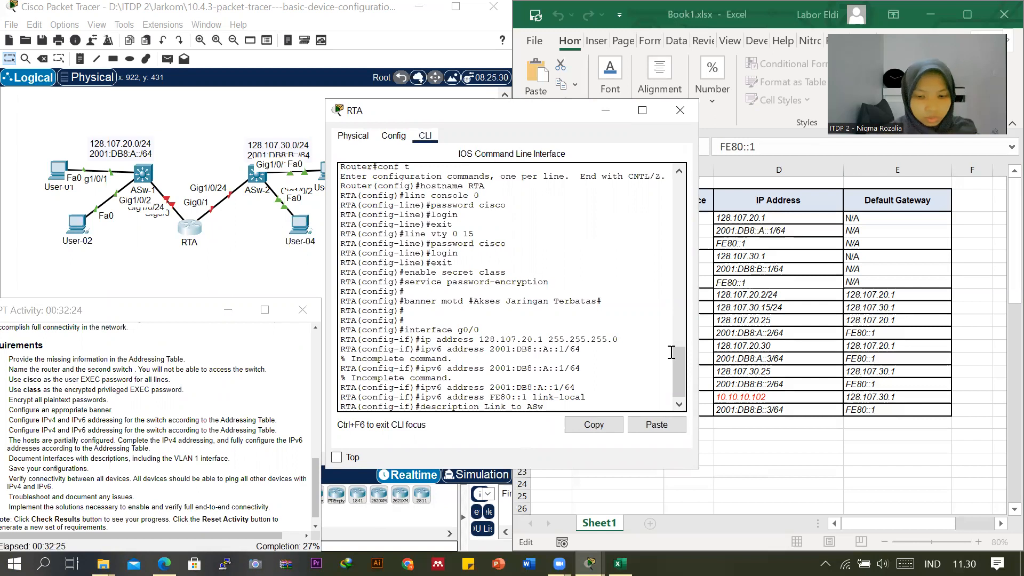
{"action": "type", "text": "-1"}
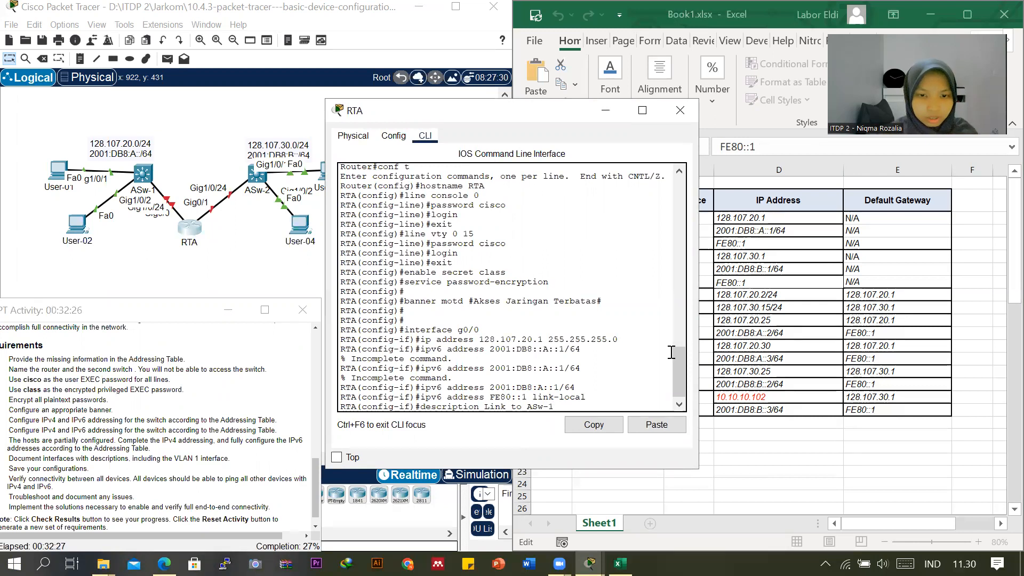
{"action": "key", "text": "Return"}
Enable RTA's g0/0 interface with no shutdown and return to a clean configuration prompt.
{"action": "type", "text": "no"}
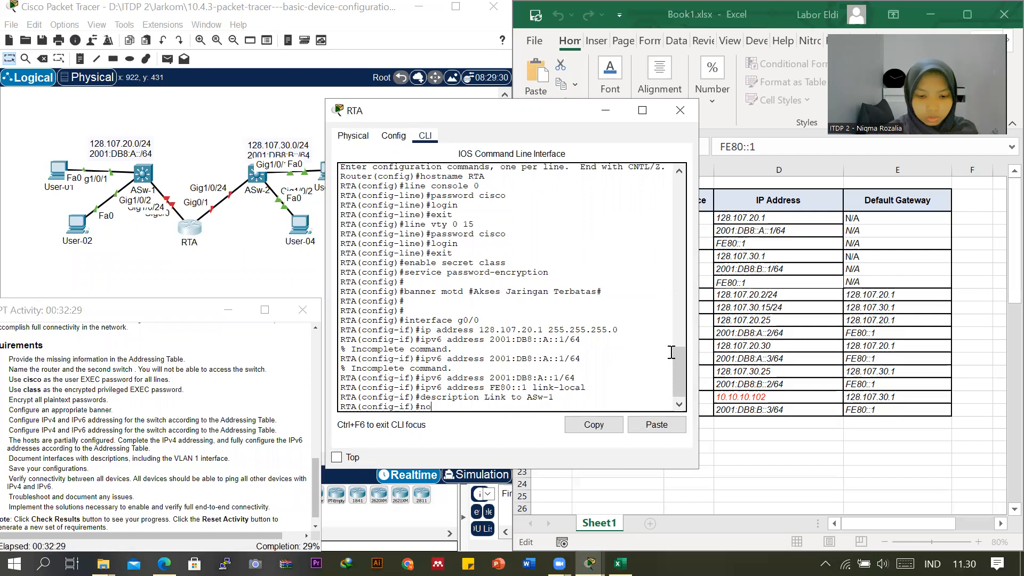
{"action": "type", "text": " shutdown"}
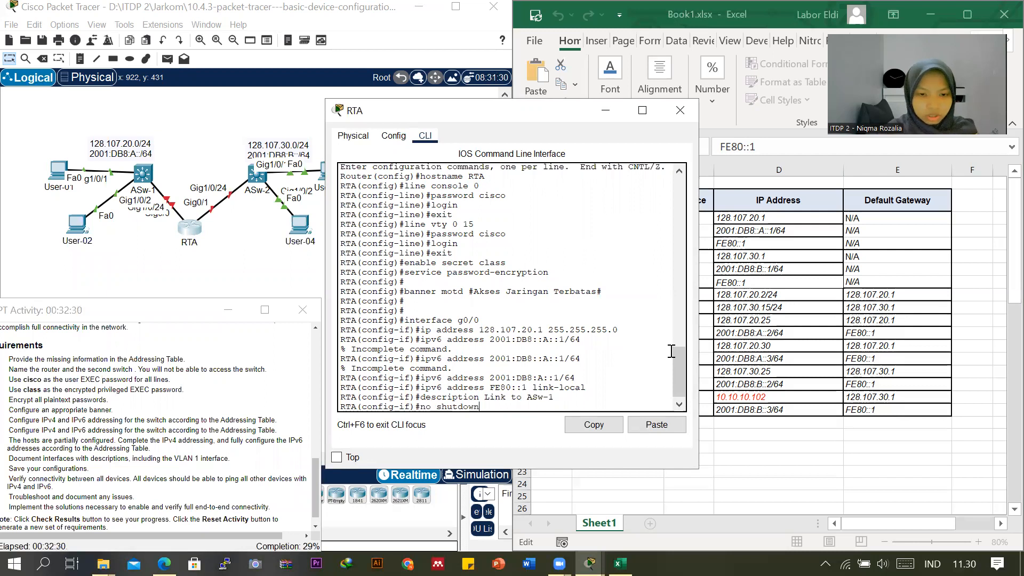
{"action": "key", "text": "Return"}
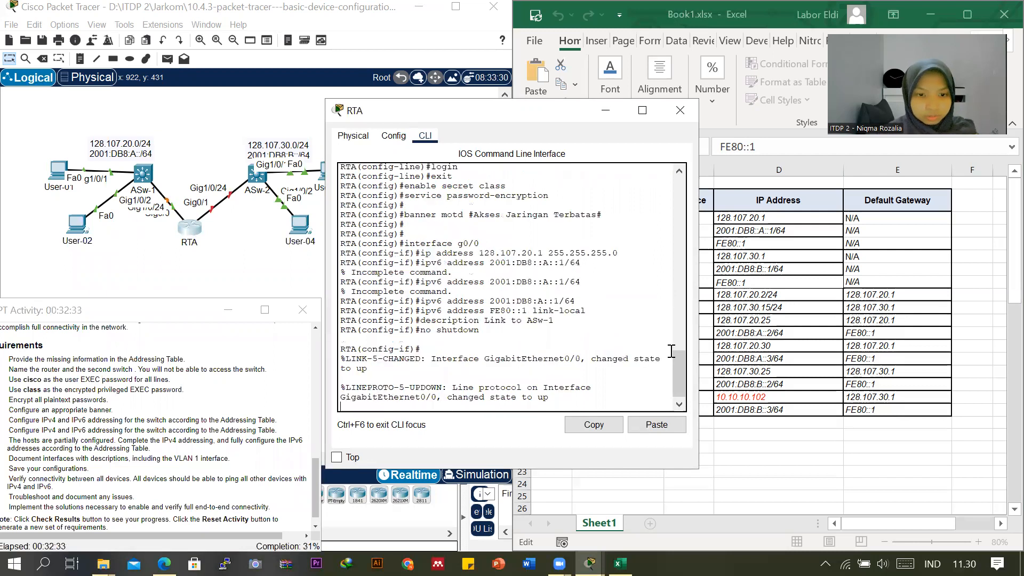
{"action": "key", "text": "Return"}
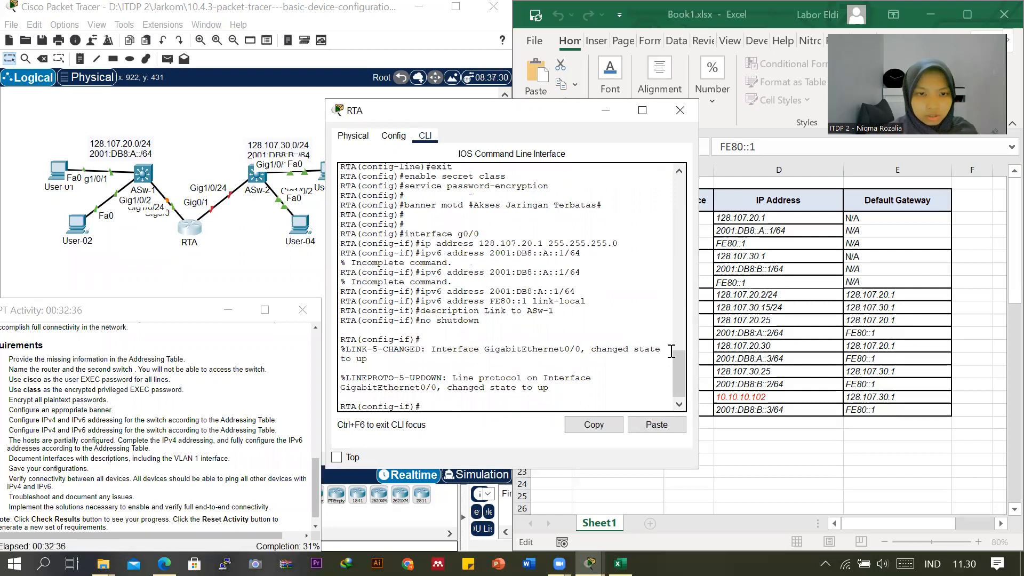
Enter interface configuration for g0/1 by adapting the earlier interface command, and move the activity instructions window back over the workspace.
{"action": "key", "text": "Up"}
{"action": "key", "text": "Up"}
{"action": "key", "text": "Up"}
{"action": "key", "text": "Up"}
{"action": "key", "text": "Up"}
{"action": "key", "text": "Up"}
{"action": "key", "text": "Up"}
{"action": "key", "text": "BackSpace"}
{"action": "type", "text": "1"}
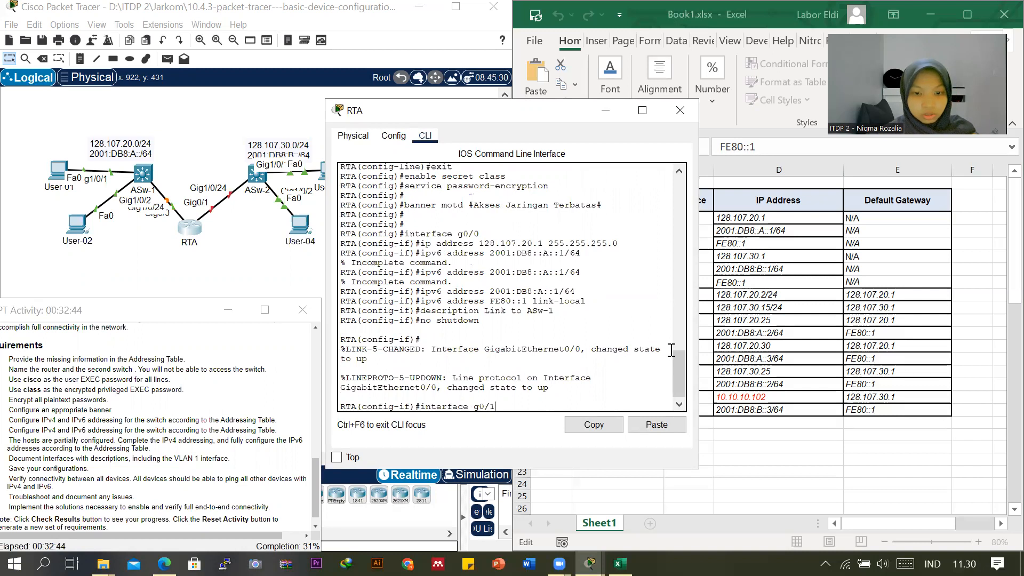
{"action": "key", "text": "Return"}
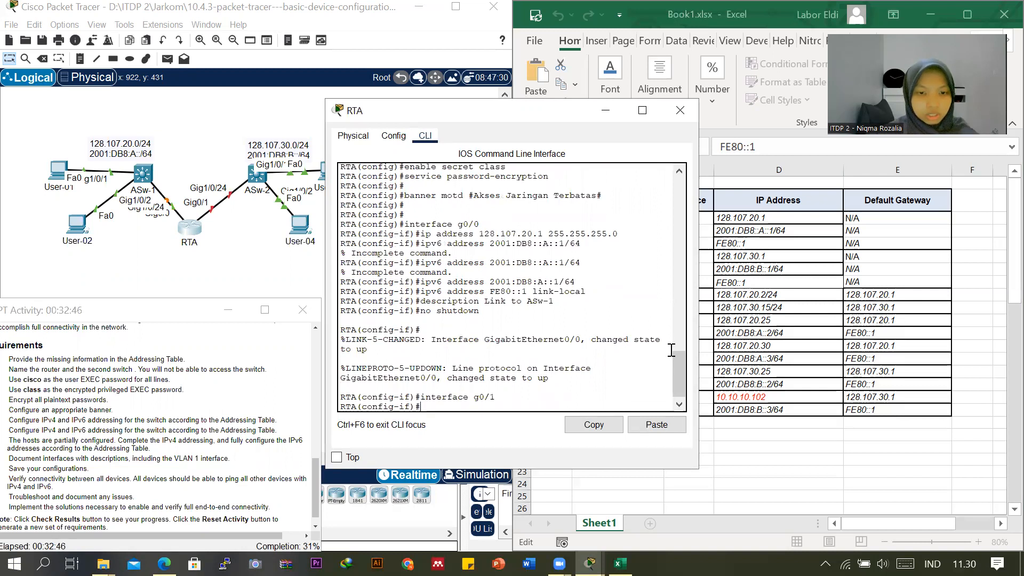
{"action": "left_click_drag", "start_coordinate": [183, 311], "coordinate": [234, 90]}
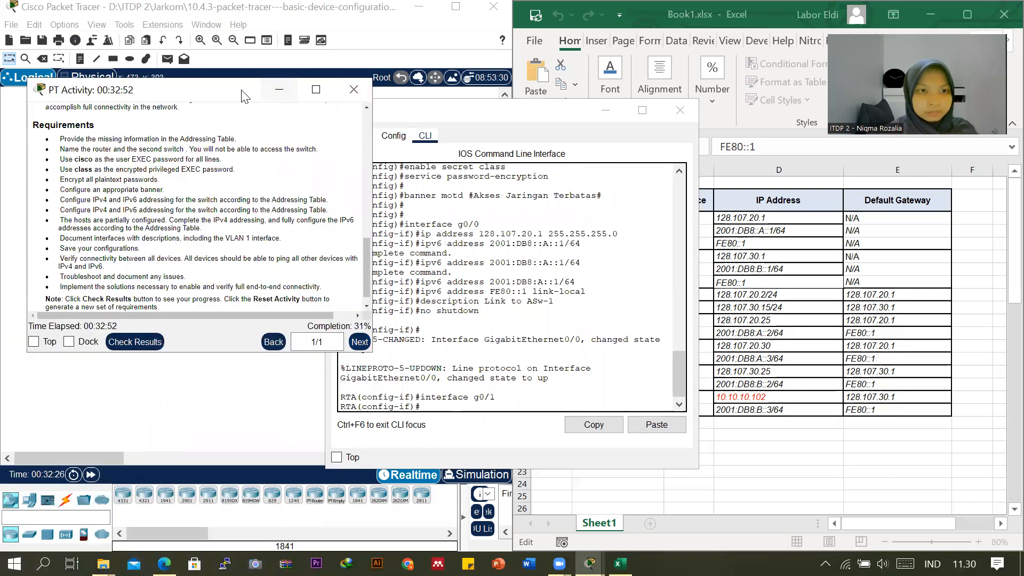
Begin an ip address command for g0/1 in RTA's CLI and copy the G0/1 IPv4 address 128.107.30.1 from the Excel addressing table.
{"action": "left_click_drag", "start_coordinate": [244, 96], "coordinate": [188, 363]}
{"action": "left_click", "coordinate": [428, 407]}
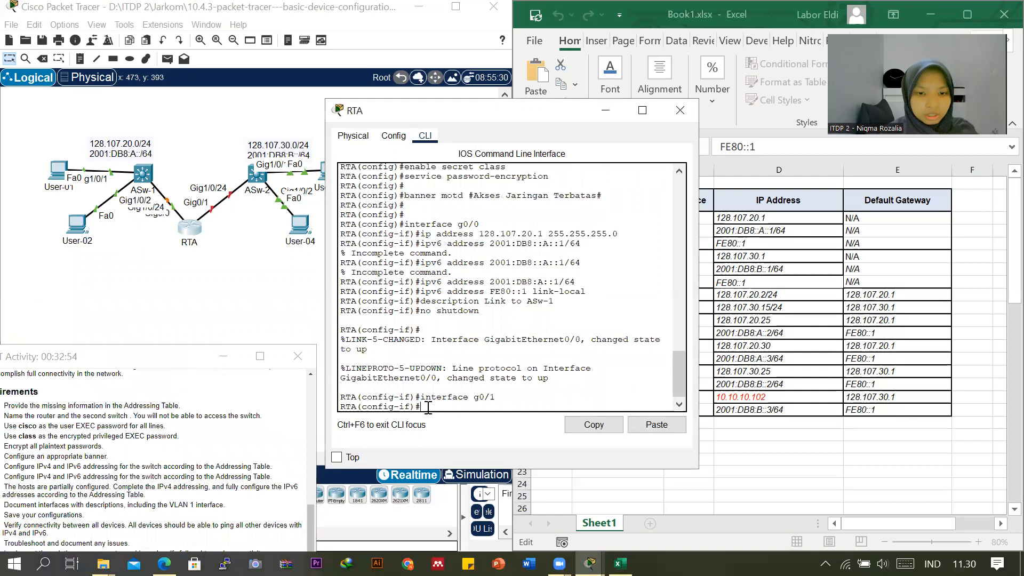
{"action": "type", "text": "ip address"}
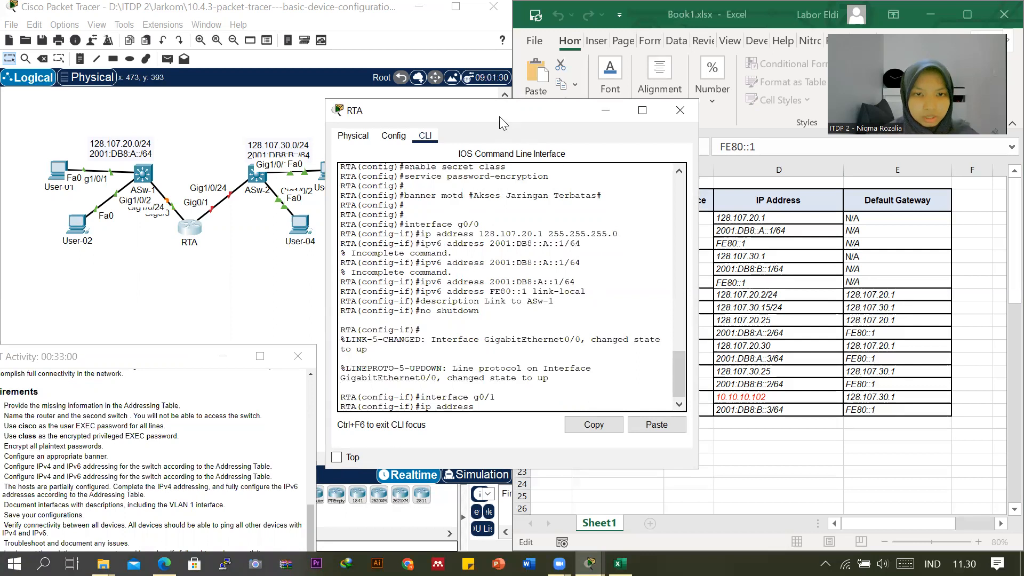
{"action": "left_click_drag", "start_coordinate": [499, 116], "coordinate": [413, 117]}
{"action": "left_click", "coordinate": [732, 258]}
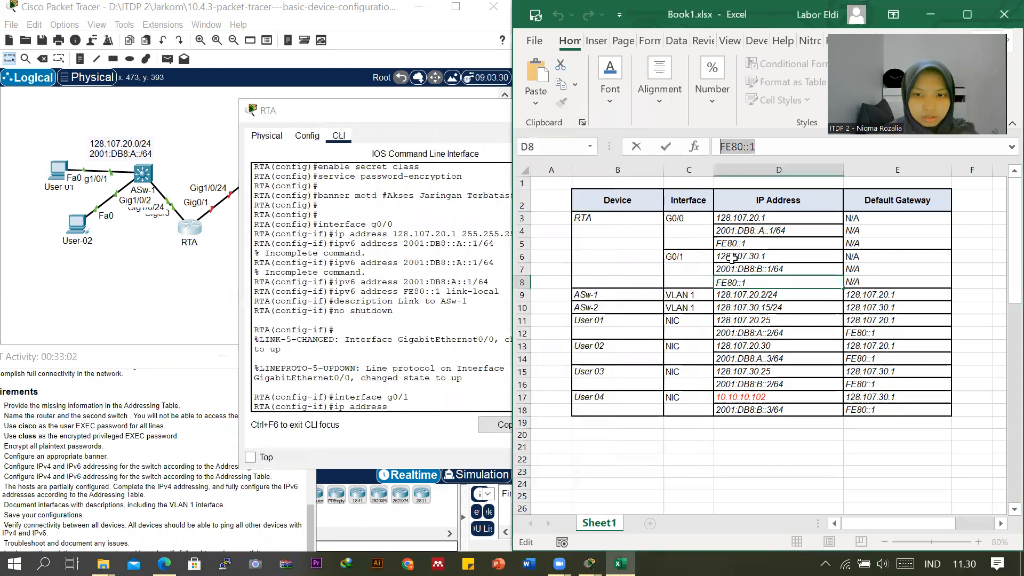
{"action": "left_click", "coordinate": [731, 258]}
{"action": "left_click_drag", "start_coordinate": [782, 146], "coordinate": [708, 151]}
{"action": "key", "text": "super+c"}
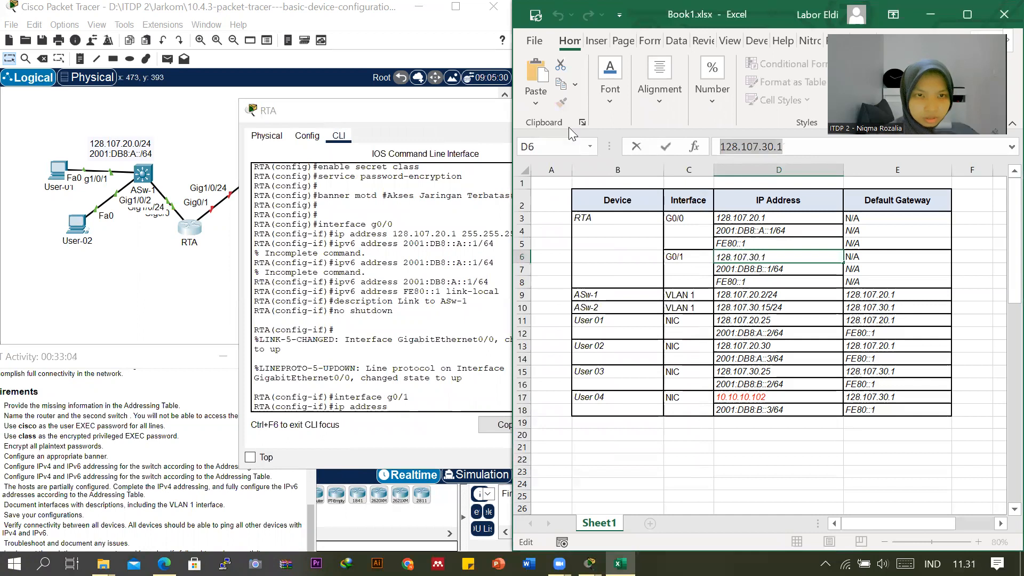
Complete the g0/1 address command in RTA's CLI with the copied 128.107.30.1 and subnet mask 255.255.255.0, and run it.
{"action": "left_click", "coordinate": [497, 394]}
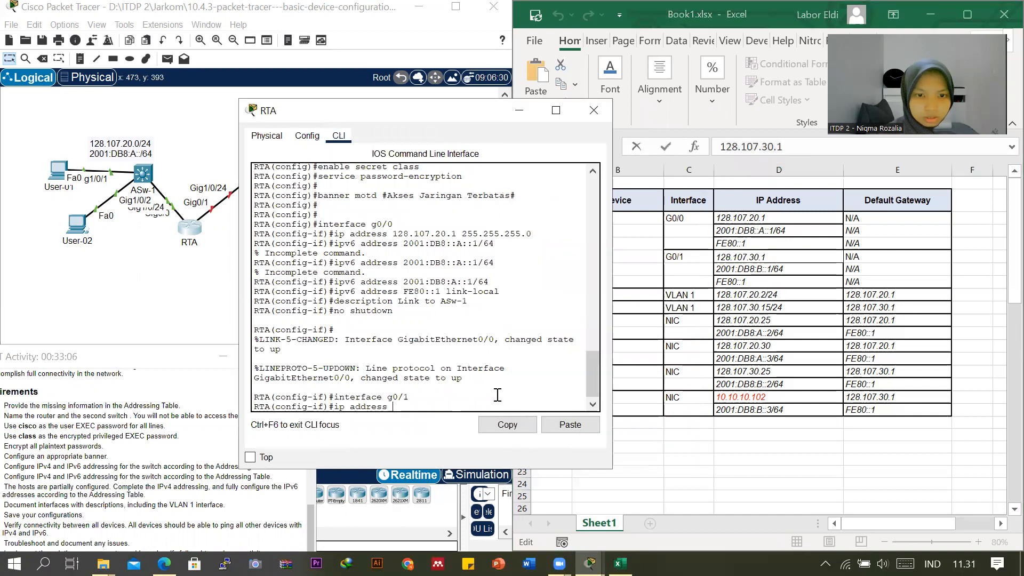
{"action": "right_click", "coordinate": [438, 404]}
{"action": "left_click", "coordinate": [450, 422]}
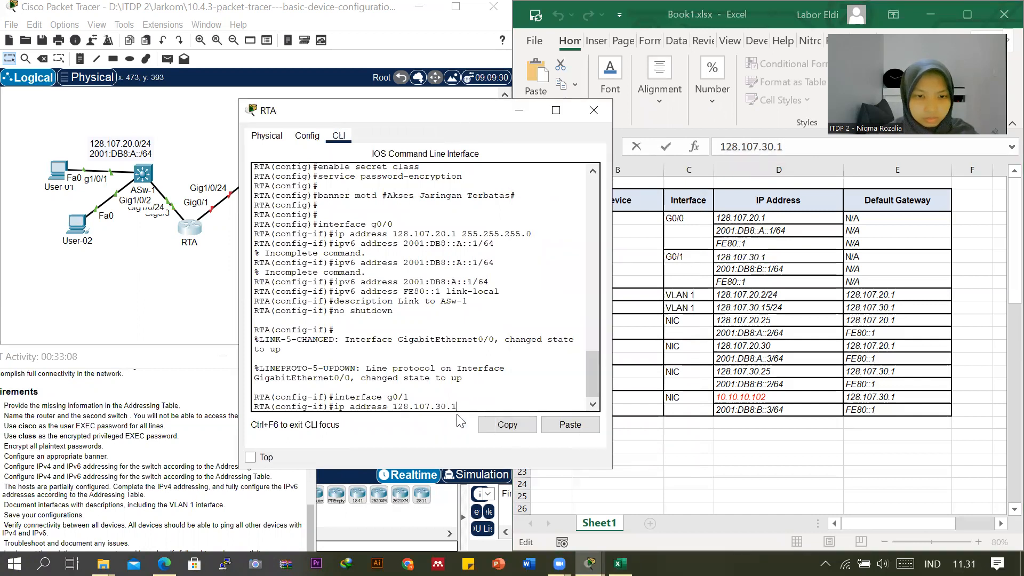
{"action": "type", "text": "255"}
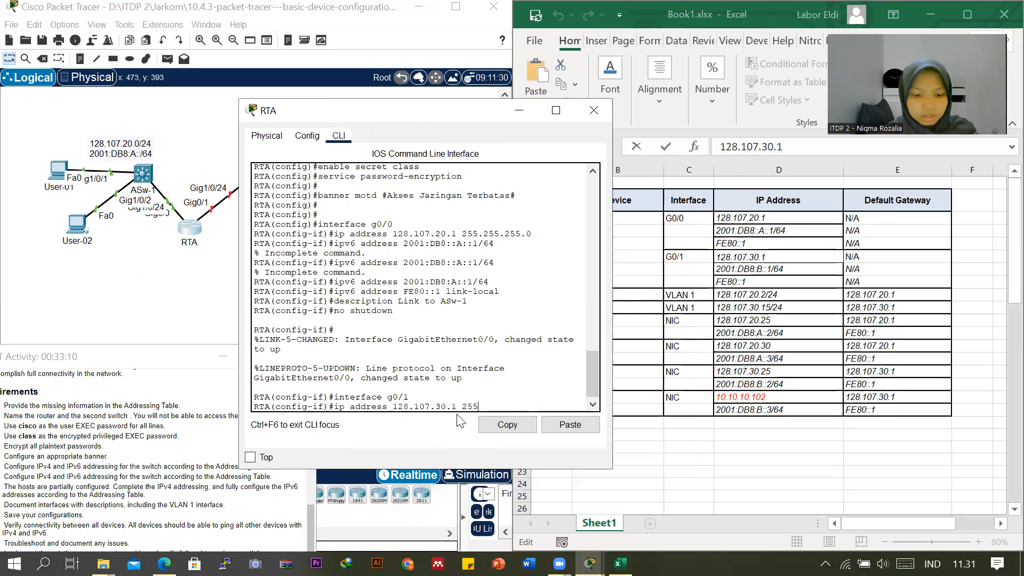
{"action": "type", "text": ".255.255.2"}
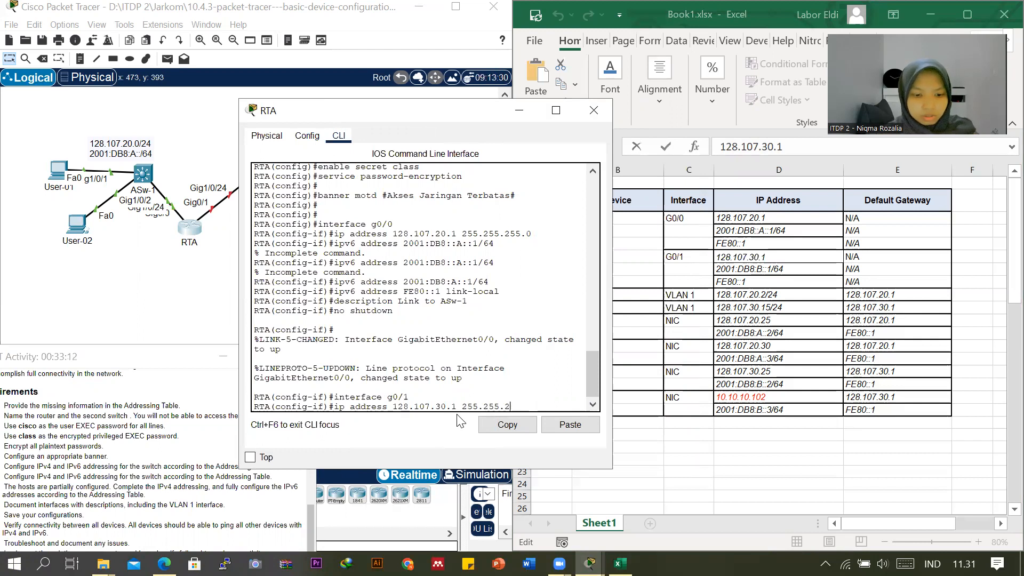
{"action": "type", "text": ".0"}
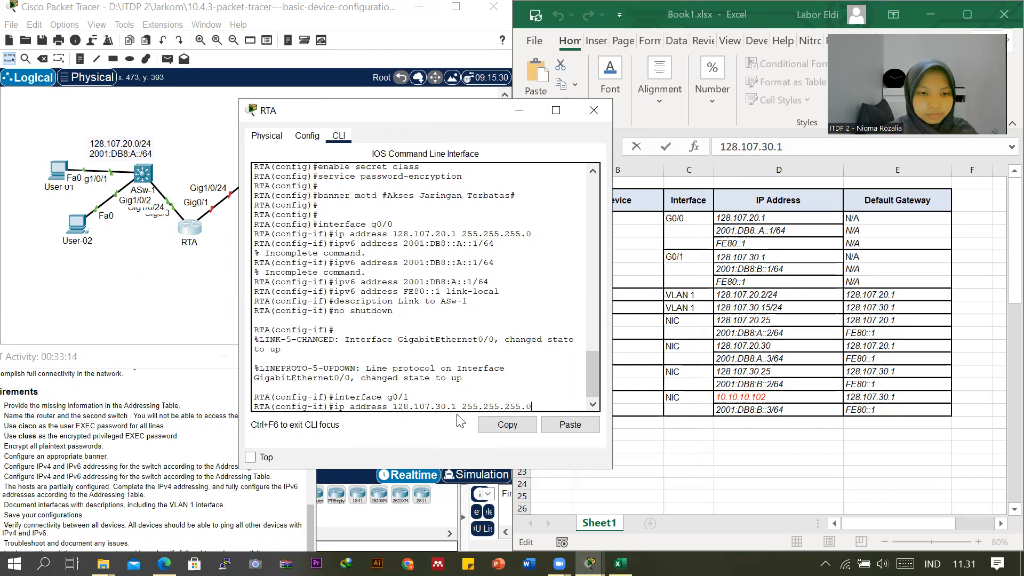
{"action": "key", "text": "Return"}
Assign g0/1 the IPv6 address 2001:DB8:B::1/64 by recalling and adapting the earlier g0/0 IPv6 command.
{"action": "key", "text": "Up"}
{"action": "key", "text": "Up"}
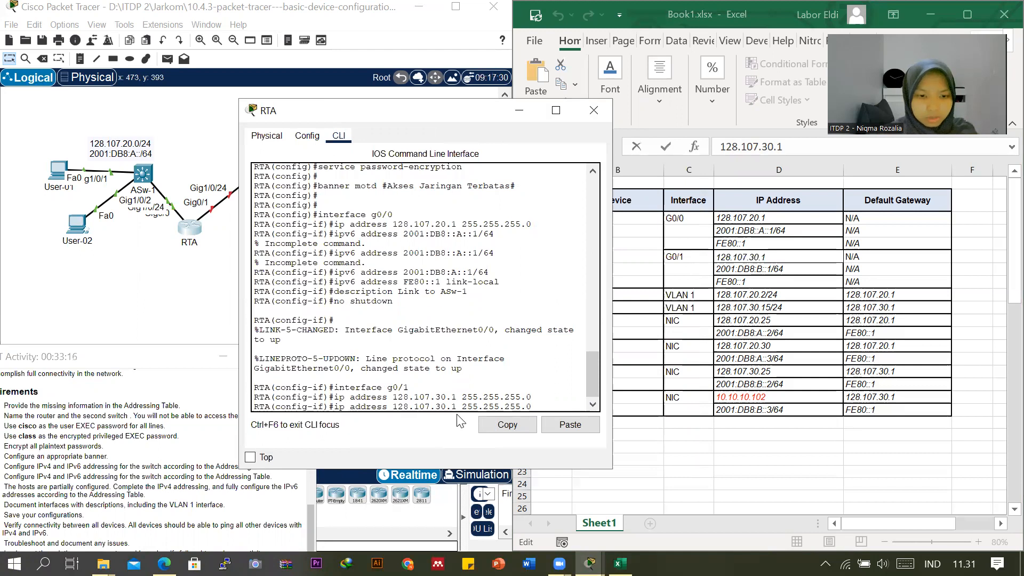
{"action": "key", "text": "Up"}
{"action": "key", "text": "Up"}
{"action": "key", "text": "Up"}
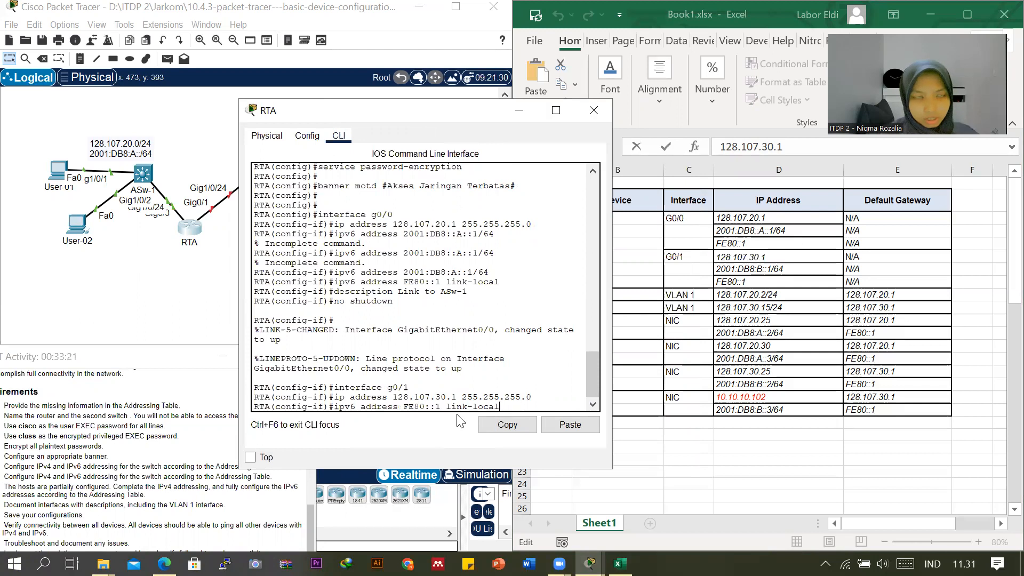
{"action": "key", "text": "Up"}
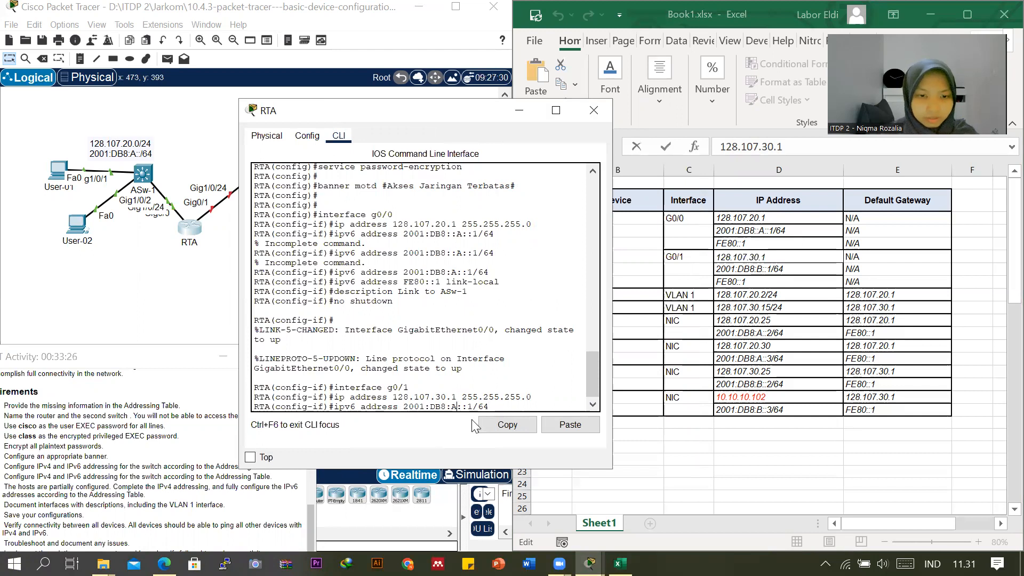
{"action": "key", "text": "BackSpace"}
{"action": "type", "text": "4"}
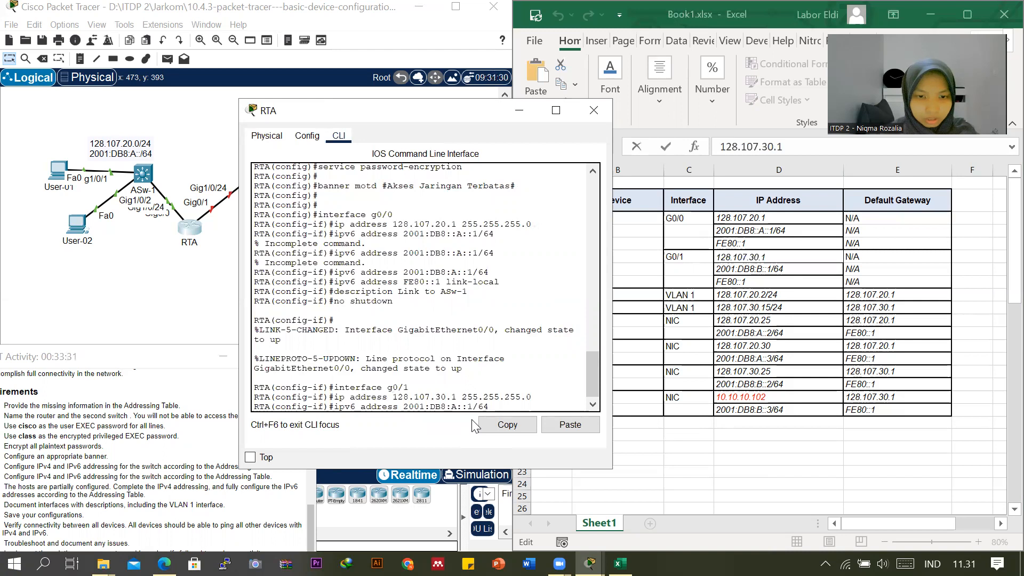
{"action": "key", "text": "BackSpace"}
{"action": "type", "text": "B"}
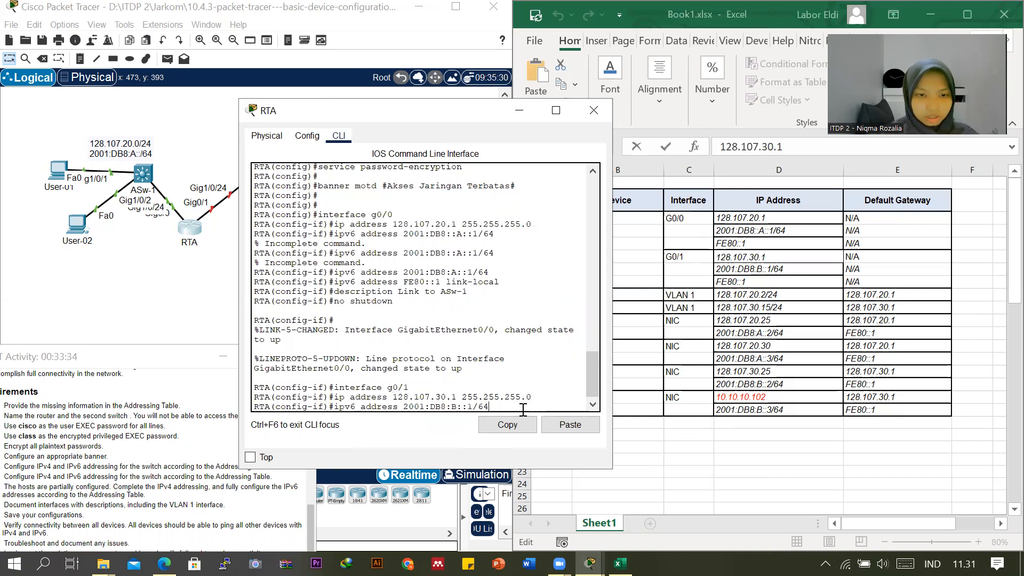
{"action": "key", "text": "Return"}
Assign g0/1 the IPv6 link-local address FE80::1 by reusing the earlier link-local command.
{"action": "key", "text": "Up"}
{"action": "key", "text": "Up"}
{"action": "key", "text": "Up"}
{"action": "key", "text": "Up"}
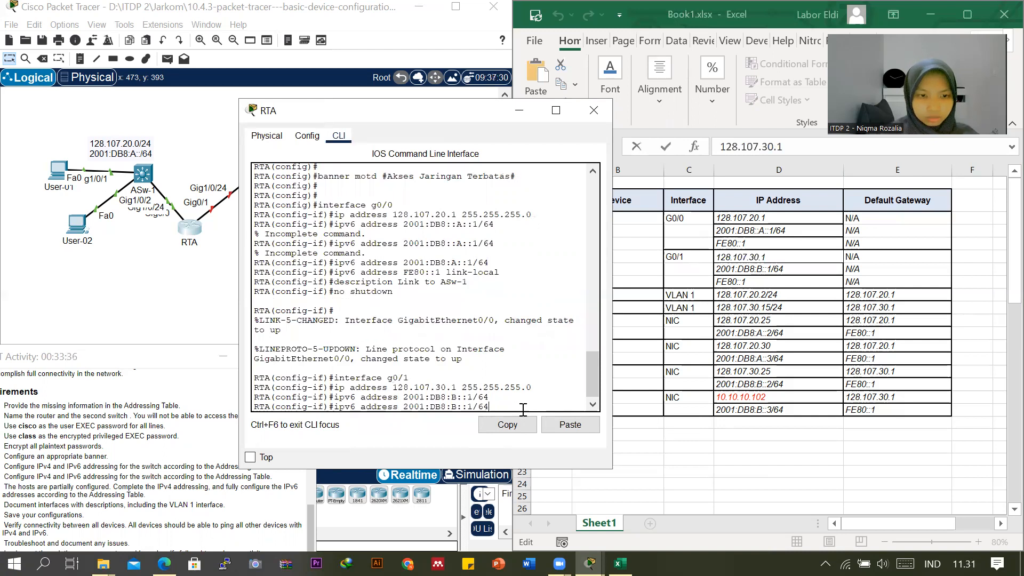
{"action": "key", "text": "Up"}
{"action": "key", "text": "Up"}
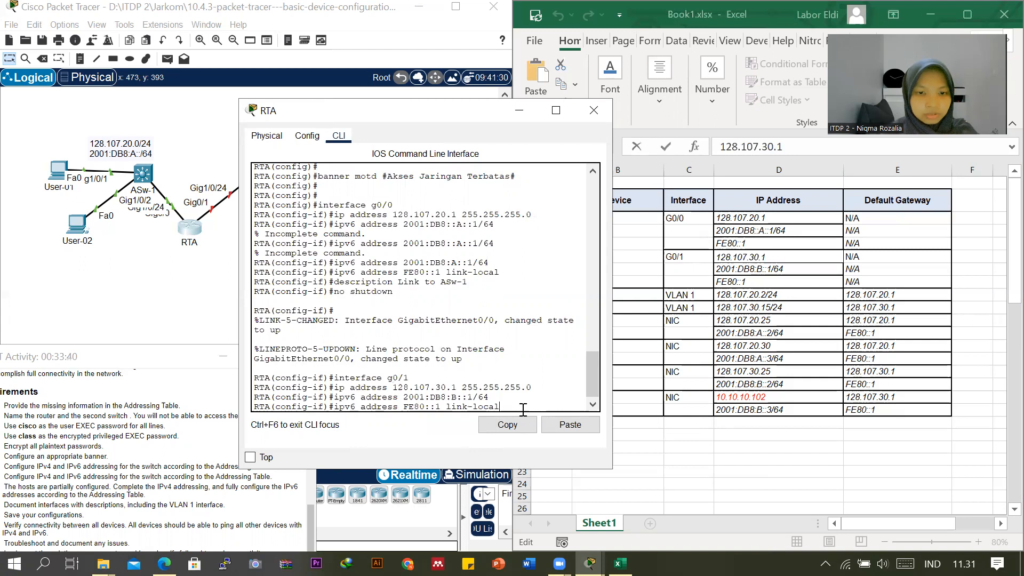
{"action": "key", "text": "Return"}
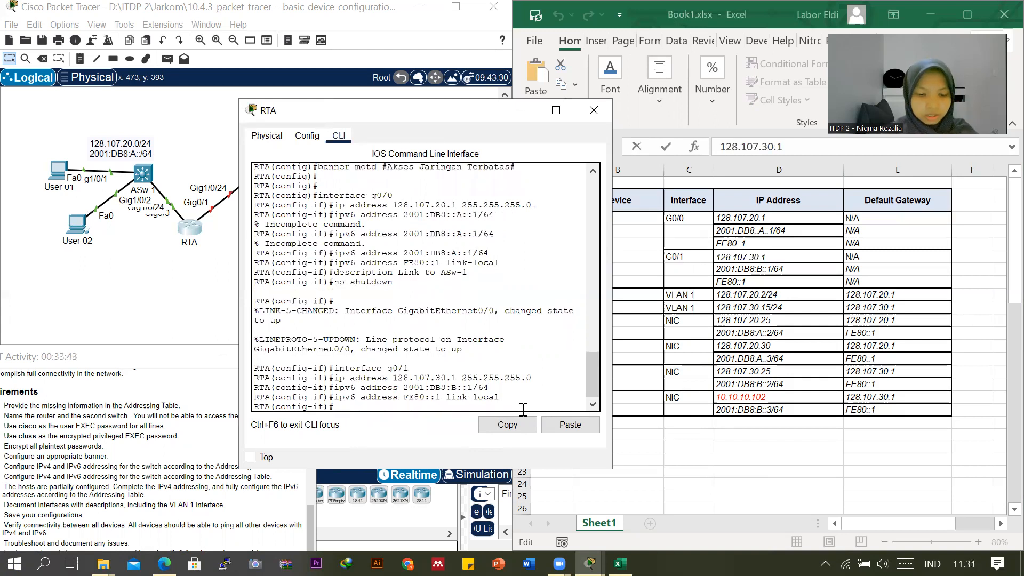
Give RTA's g0/1 interface the description "Link to ASw-2".
{"action": "type", "text": "De"}
{"action": "key", "text": "BackSpace"}
{"action": "key", "text": "BackSpace"}
{"action": "type", "text": "description"}
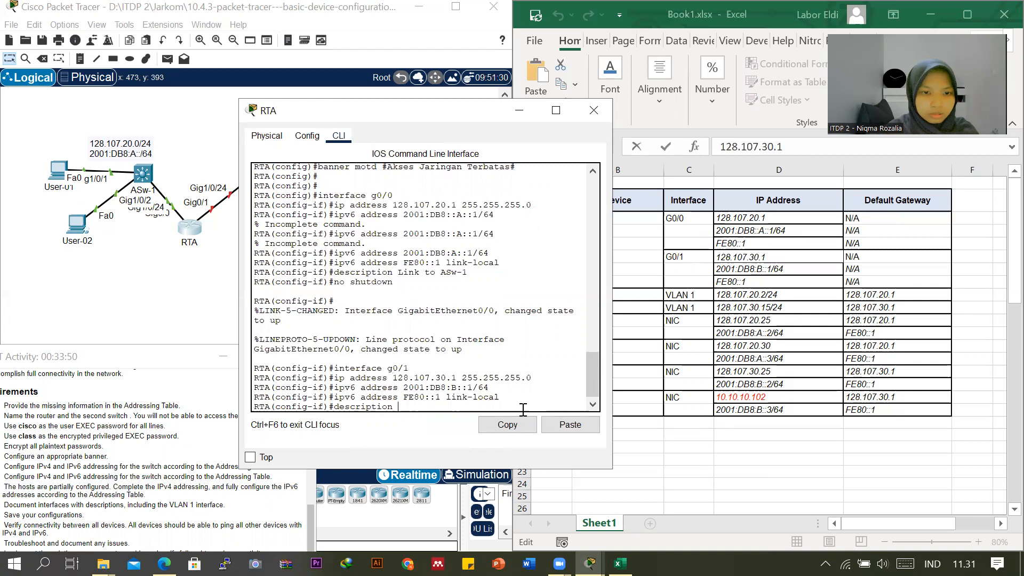
{"action": "type", "text": " Link to AS"}
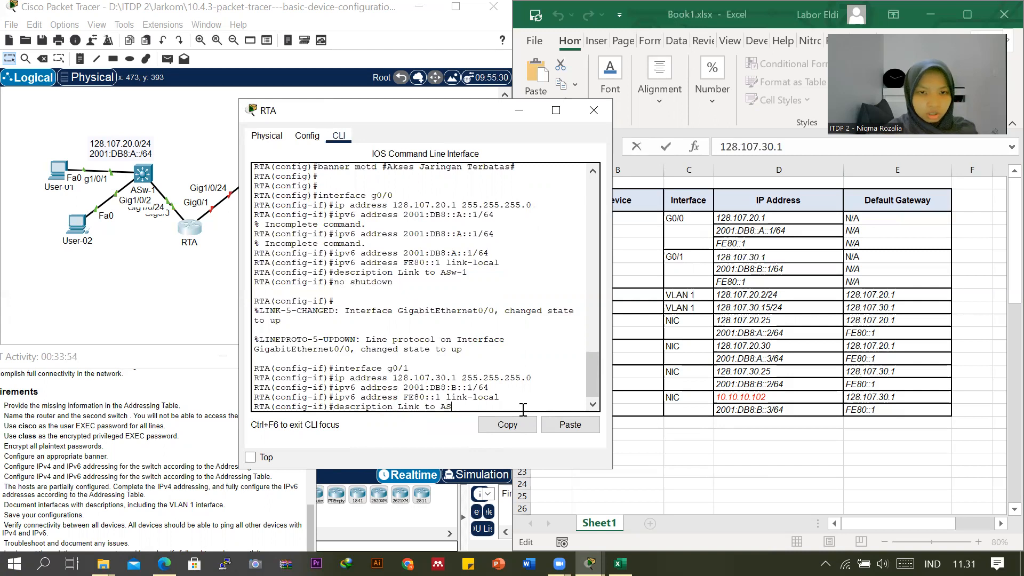
{"action": "type", "text": "w-"}
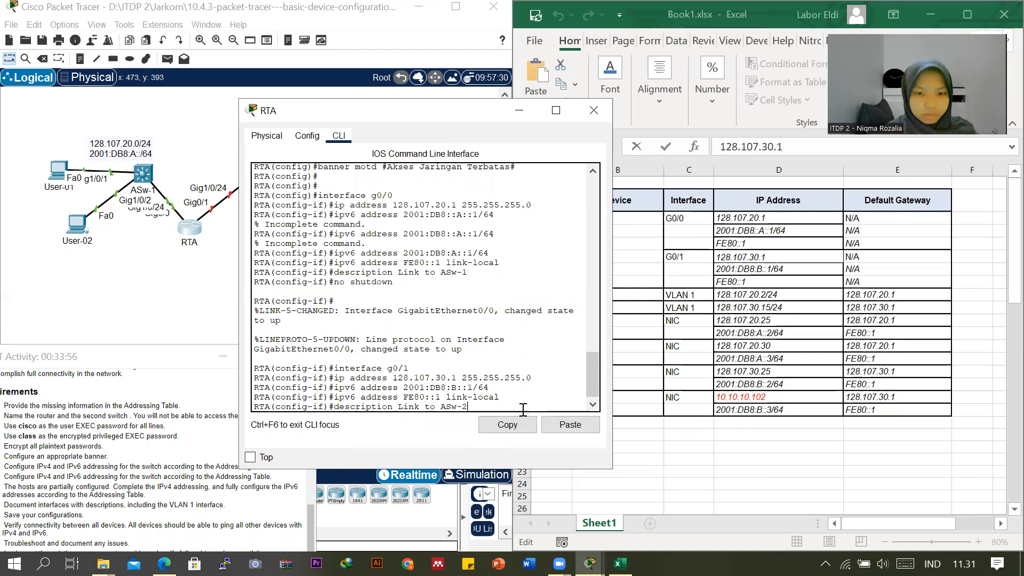
{"action": "type", "text": "2"}
{"action": "key", "text": "Return"}
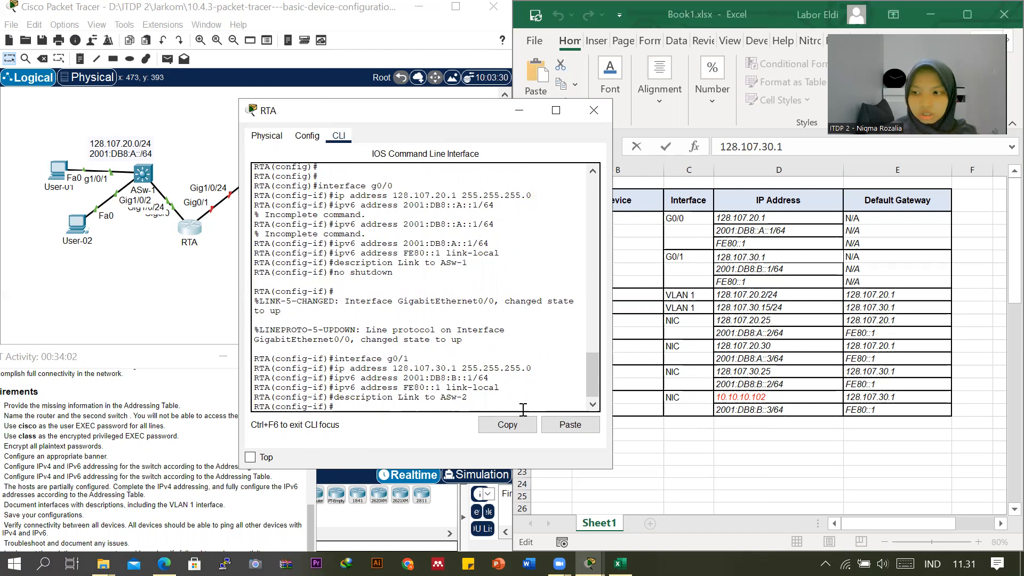
Enable g0/1 with no shutdown and exit to RTA's global configuration mode.
{"action": "type", "text": "no shut"}
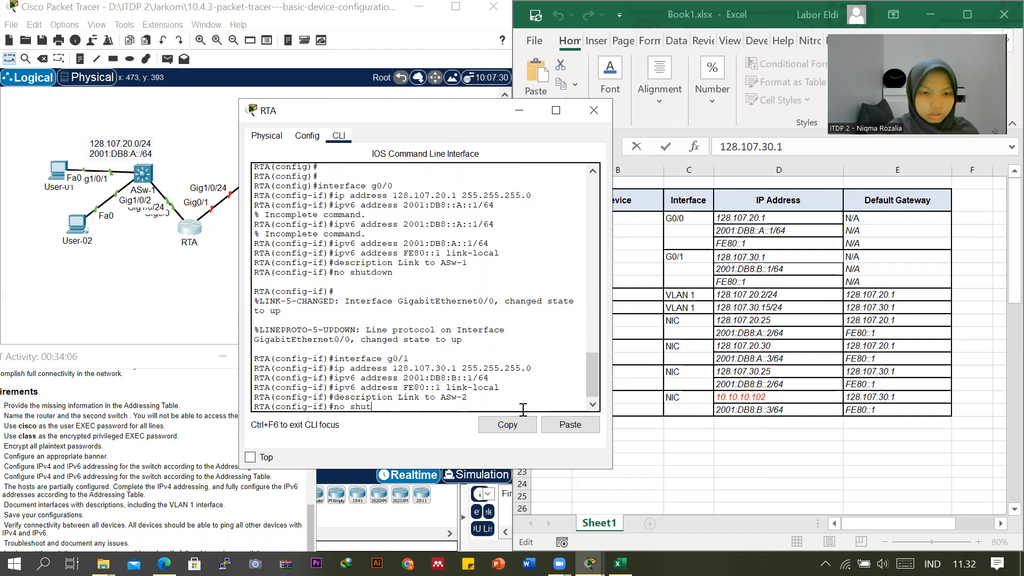
{"action": "type", "text": "dow"}
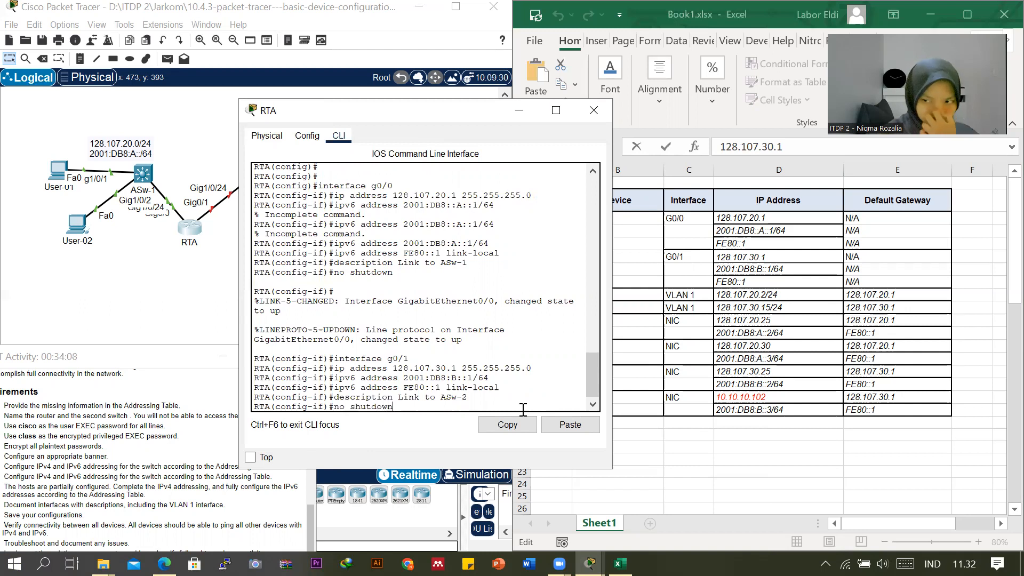
{"action": "type", "text": "n"}
{"action": "key", "text": "Return"}
{"action": "key", "text": "Return"}
{"action": "type", "text": "exit"}
{"action": "key", "text": "Return"}
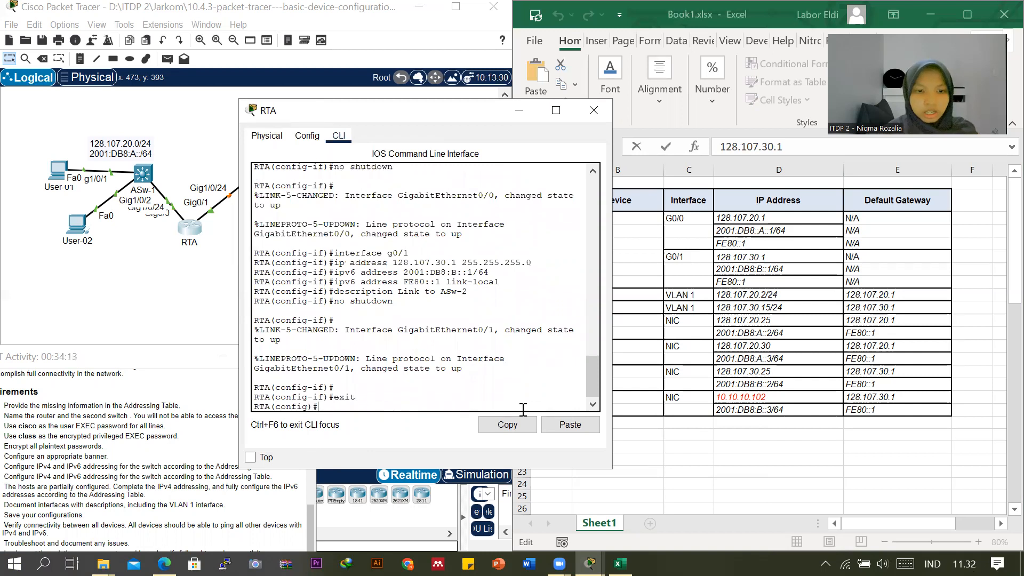
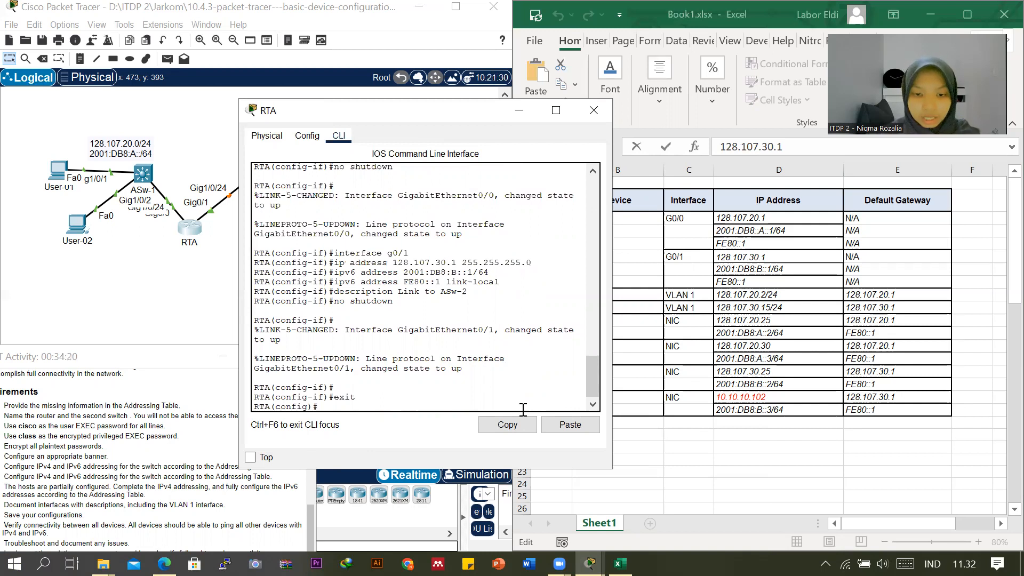
Enable IPv6 unicast routing on RTA and return to privileged EXEC mode.
{"action": "type", "text": "ip"}
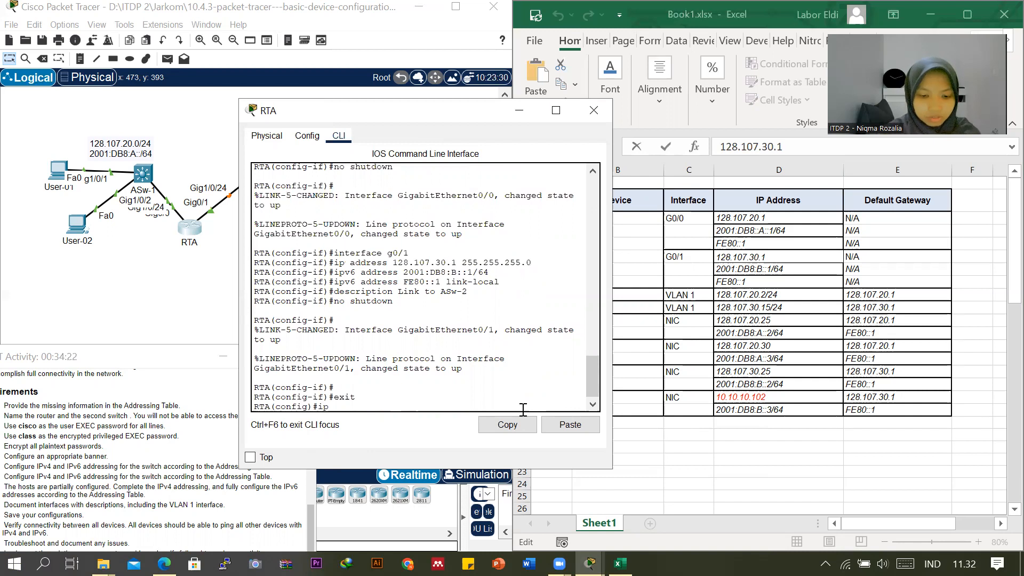
{"action": "type", "text": "v6"}
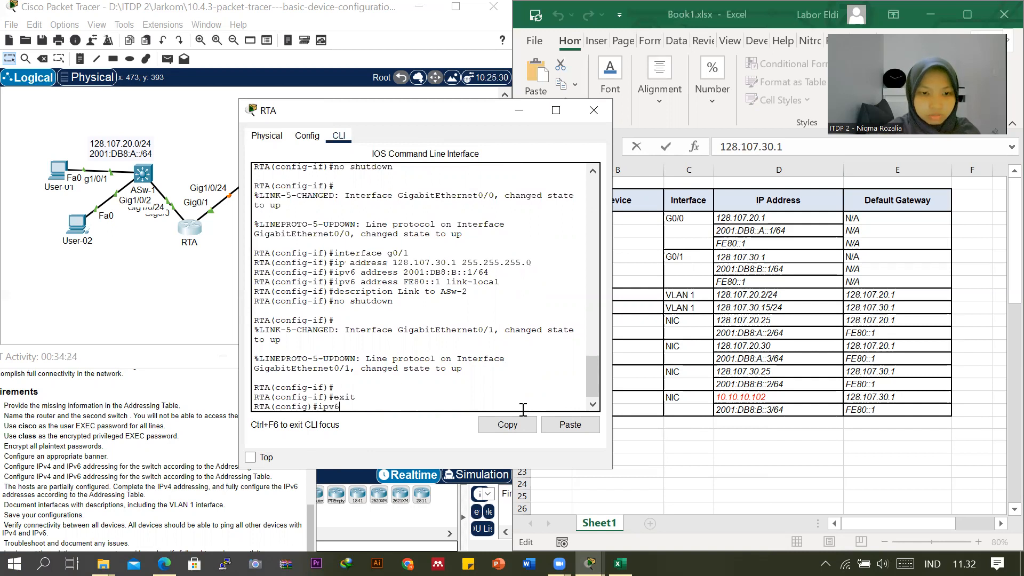
{"action": "type", "text": " uni"}
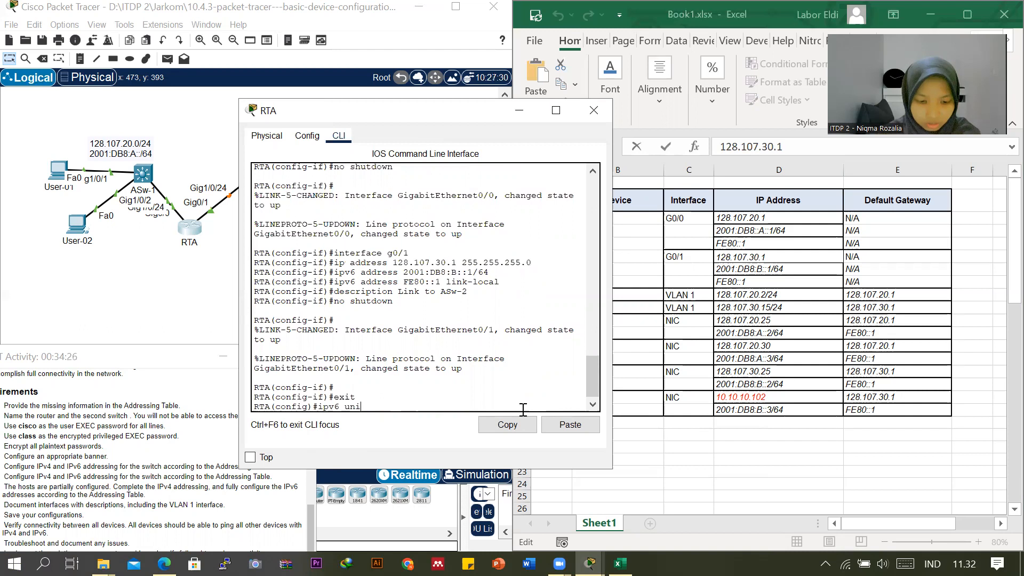
{"action": "type", "text": "cast-routing"}
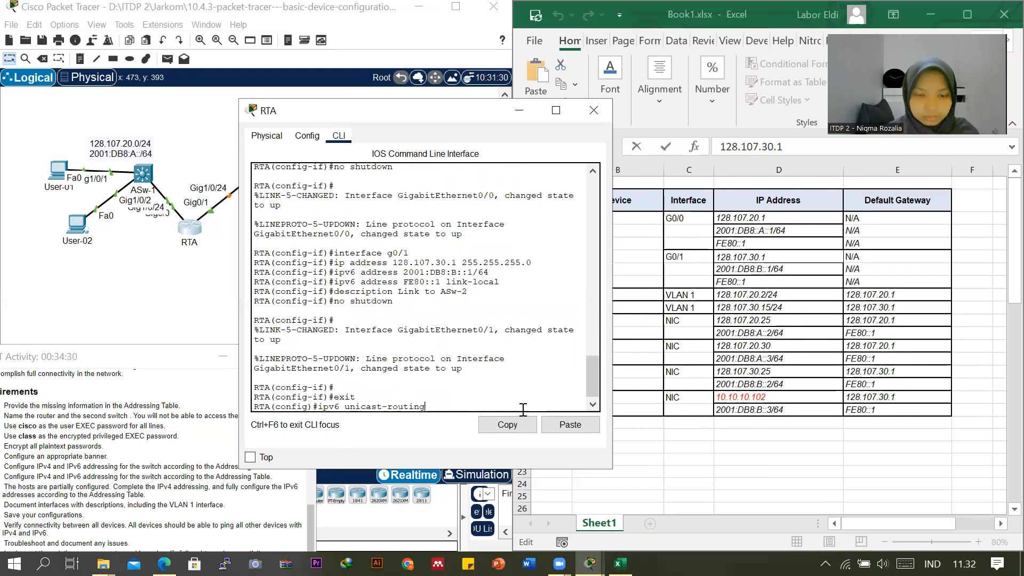
{"action": "key", "text": "Return"}
{"action": "type", "text": "end"}
{"action": "key", "text": "Return"}
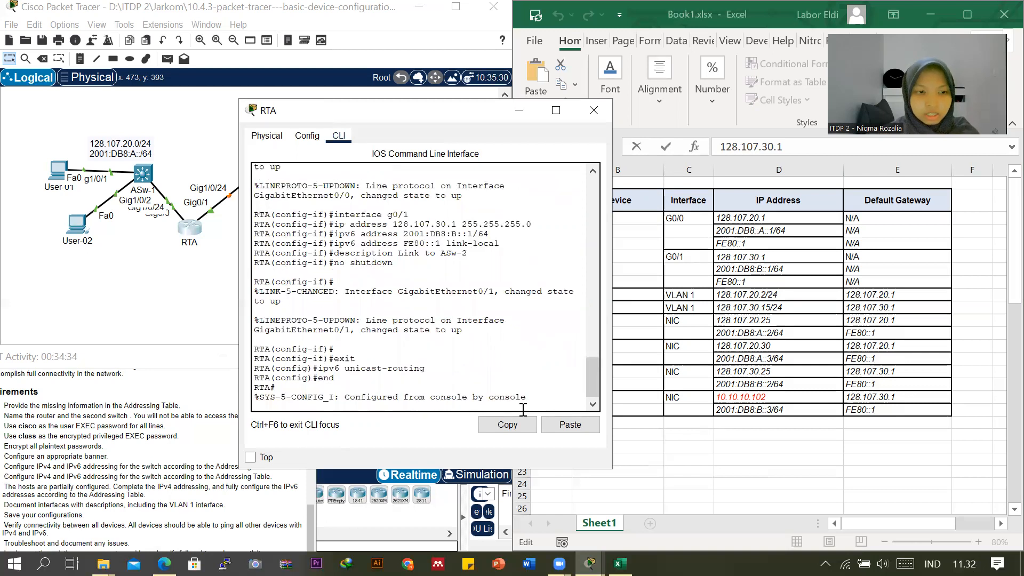
Save RTA's running configuration to startup-config, accepting the default destination filename.
{"action": "double_click", "coordinate": [145, 356]}
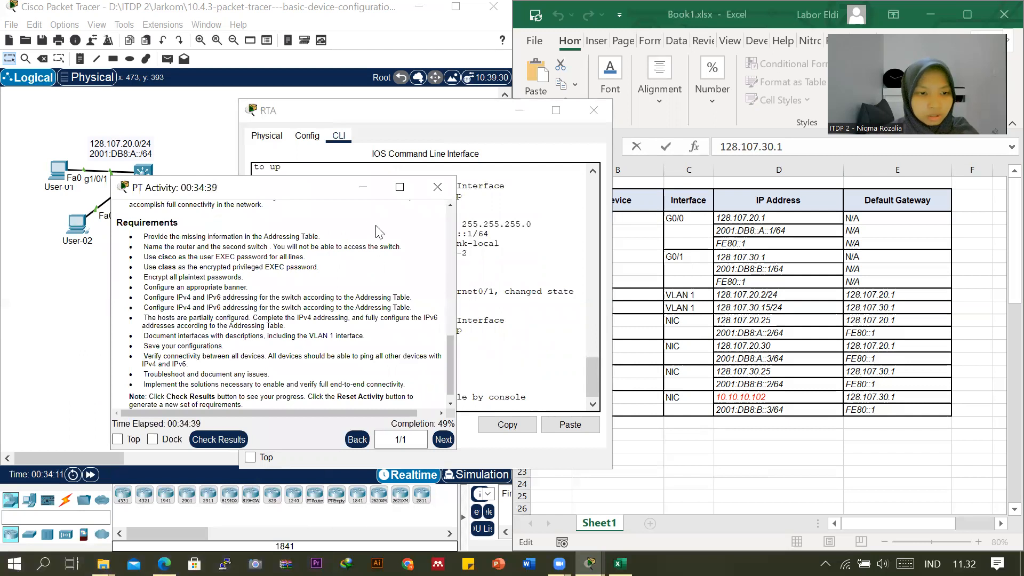
{"action": "left_click_drag", "start_coordinate": [278, 188], "coordinate": [17, 410]}
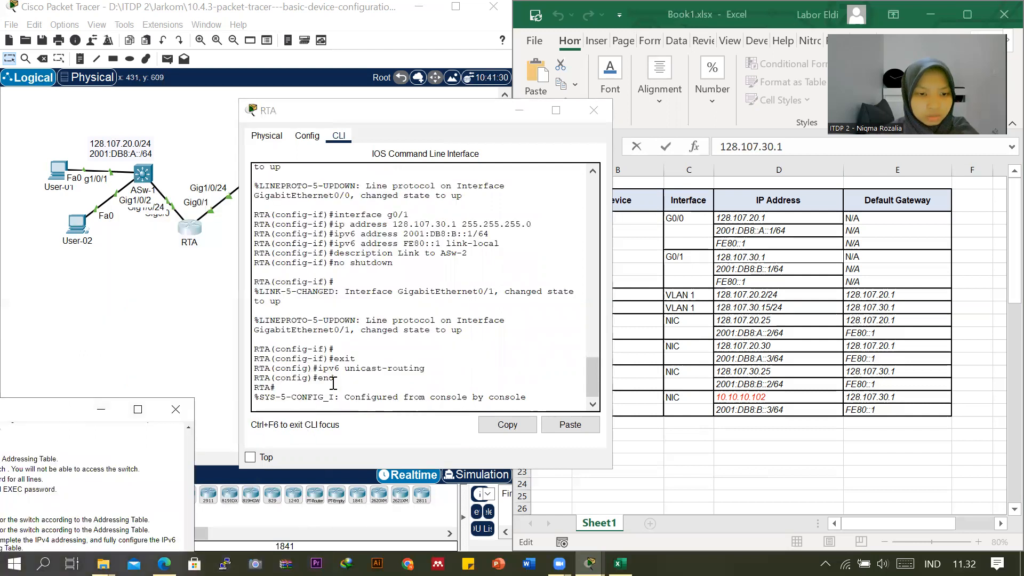
{"action": "left_click", "coordinate": [349, 405]}
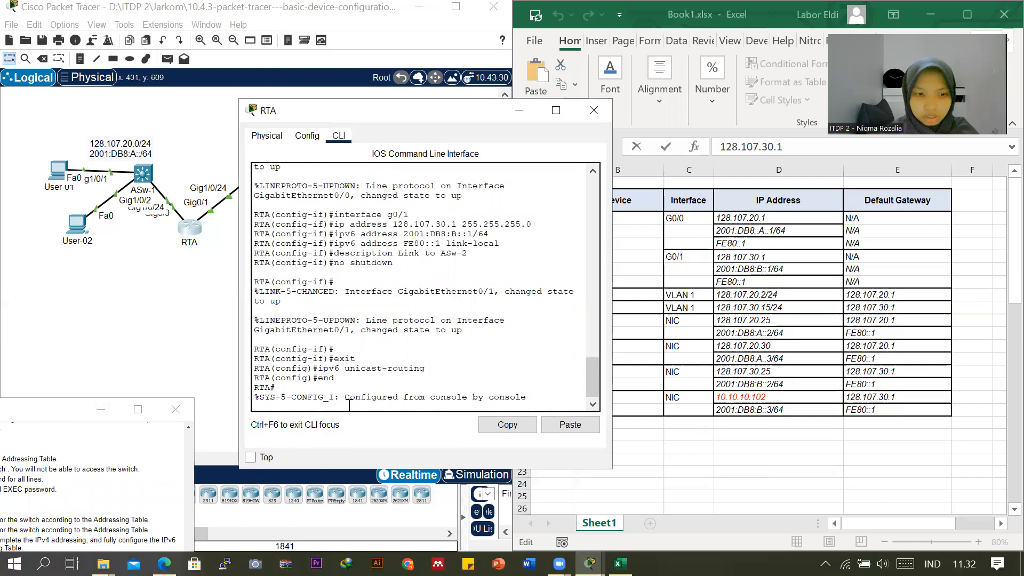
{"action": "key", "text": "Return"}
{"action": "key", "text": "Return"}
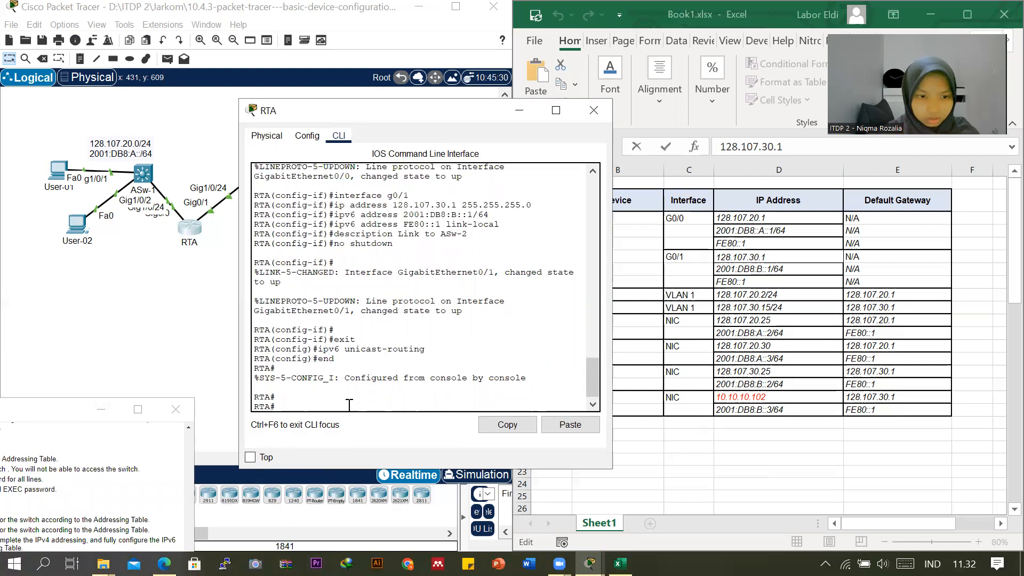
{"action": "type", "text": "copy"}
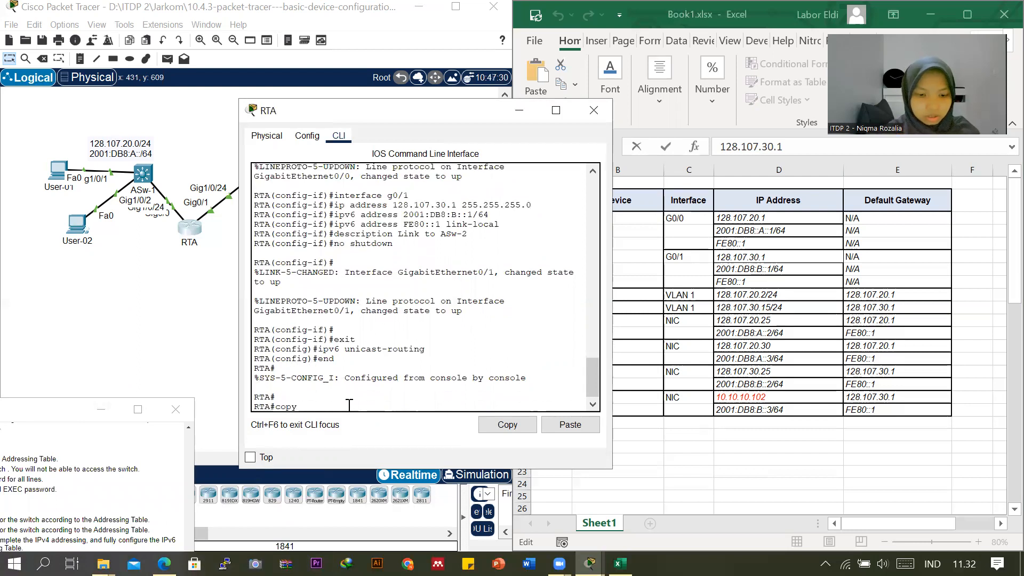
{"action": "type", "text": " running-co"}
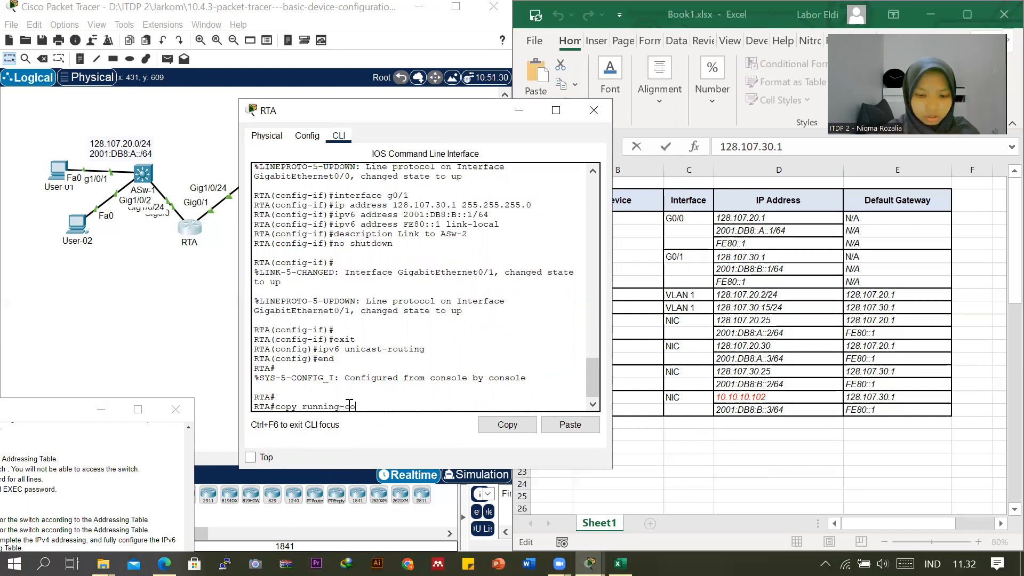
{"action": "type", "text": "nfig"}
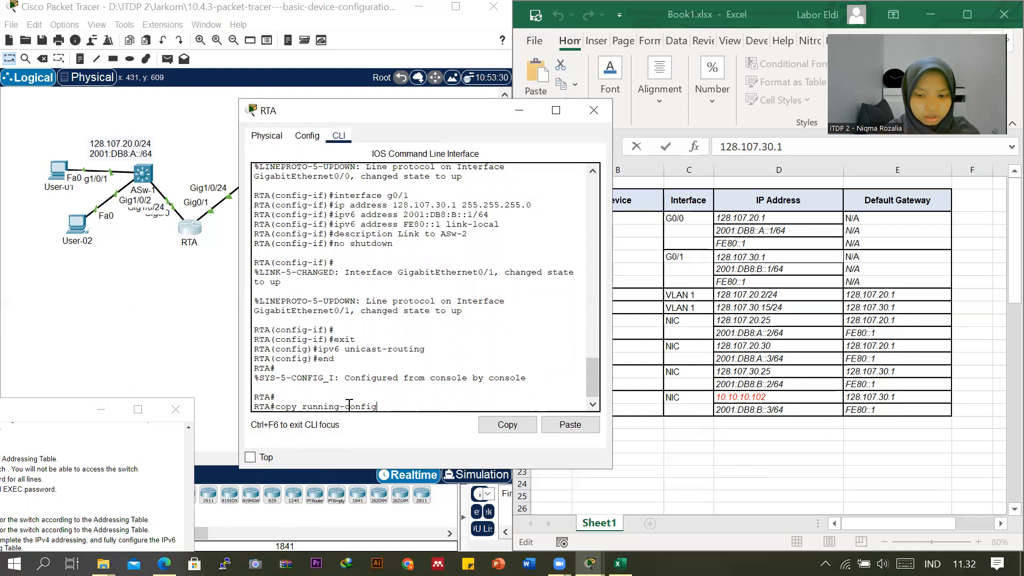
{"action": "type", "text": "s"}
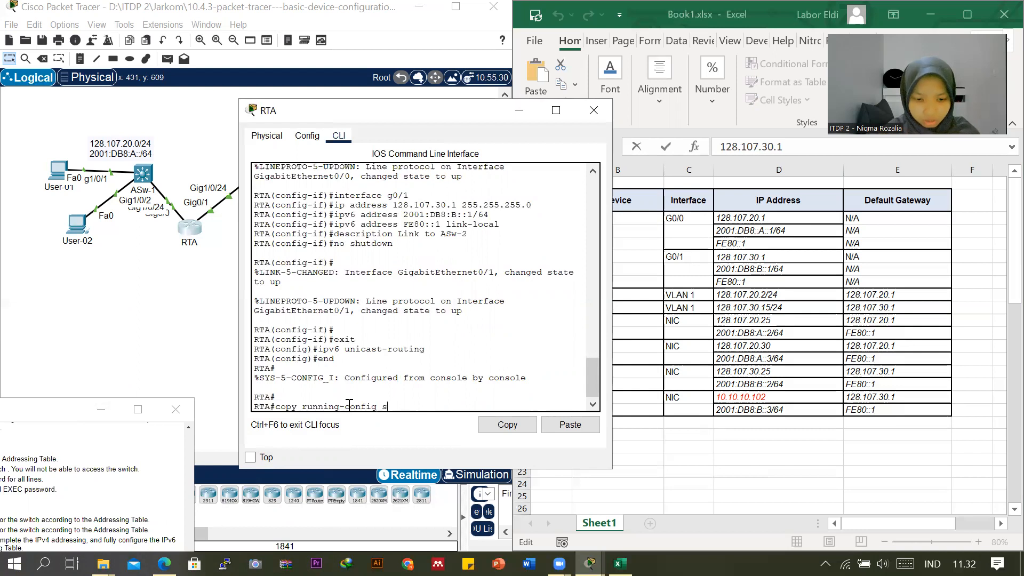
{"action": "type", "text": "tartup-config"}
{"action": "key", "text": "Return"}
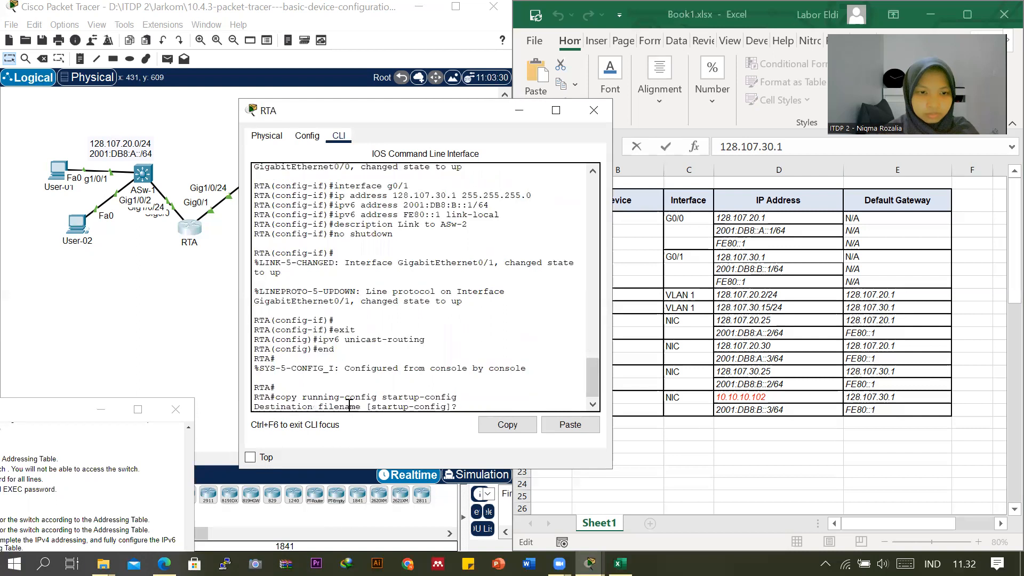
{"action": "key", "text": "Return"}
{"action": "key", "text": "Return"}
{"action": "key", "text": "Return"}
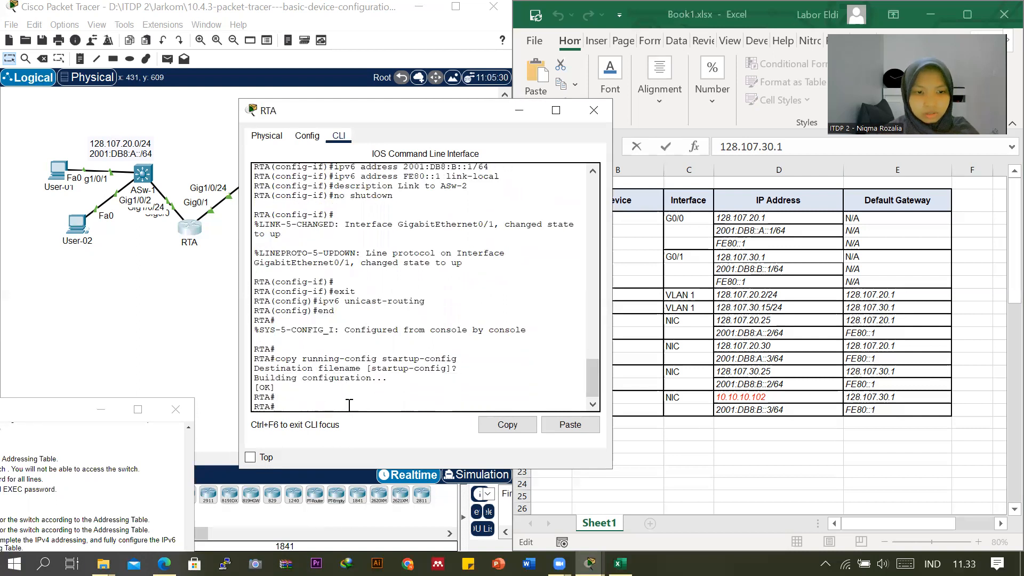
Bring up the activity requirements, and open a command-line session on switch ASw-2.
{"action": "left_click", "coordinate": [30, 415]}
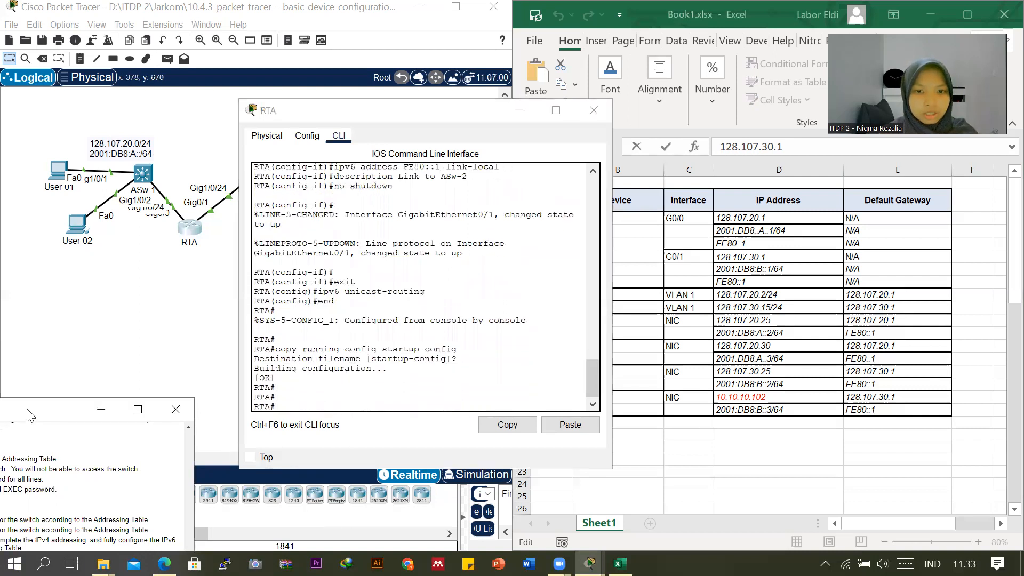
{"action": "left_click_drag", "start_coordinate": [30, 416], "coordinate": [536, 140]}
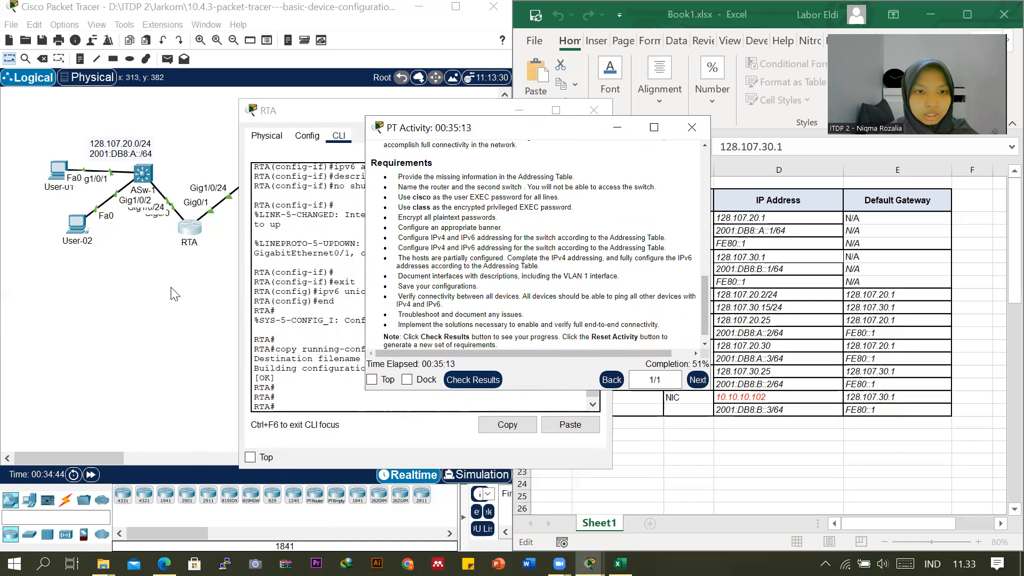
{"action": "left_click", "coordinate": [173, 326]}
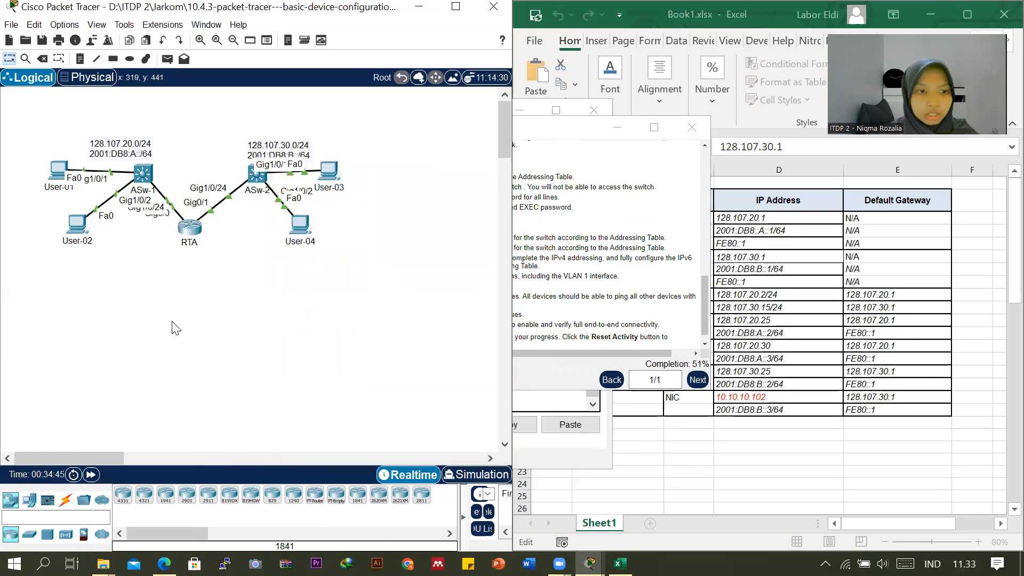
{"action": "left_click", "coordinate": [257, 178]}
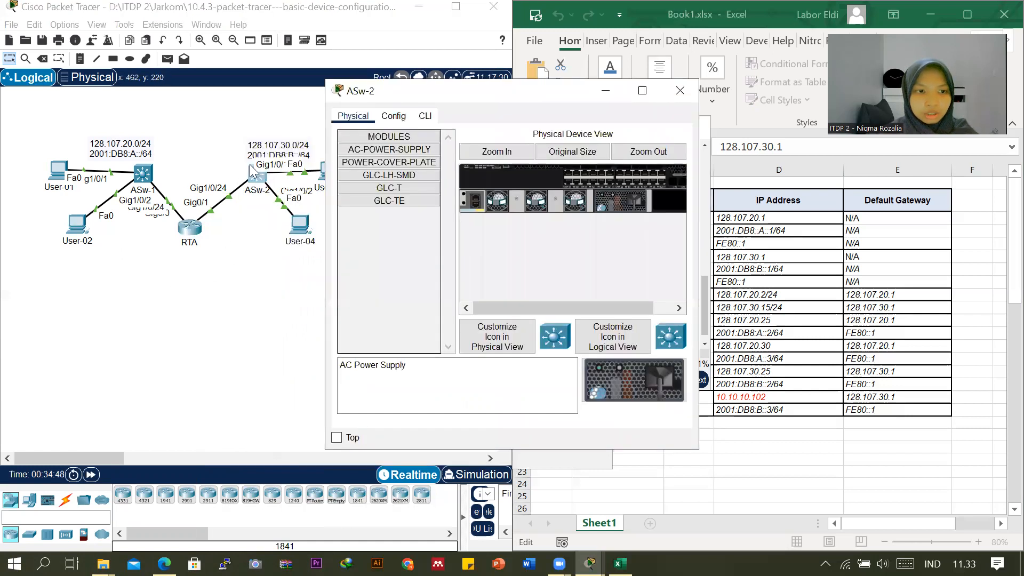
{"action": "left_click", "coordinate": [424, 118]}
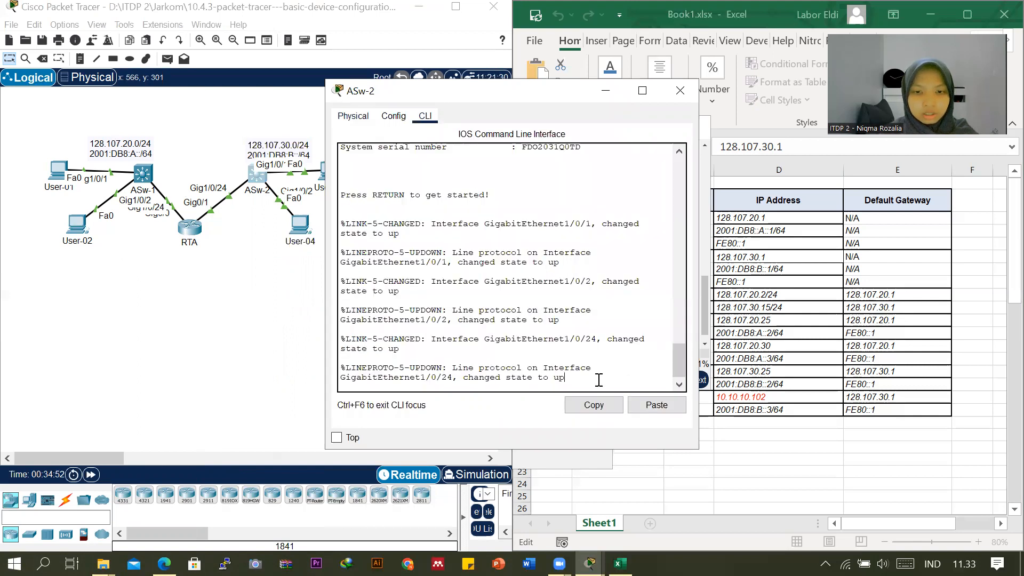
{"action": "key", "text": "Return"}
{"action": "key", "text": "Return"}
{"action": "key", "text": "Return"}
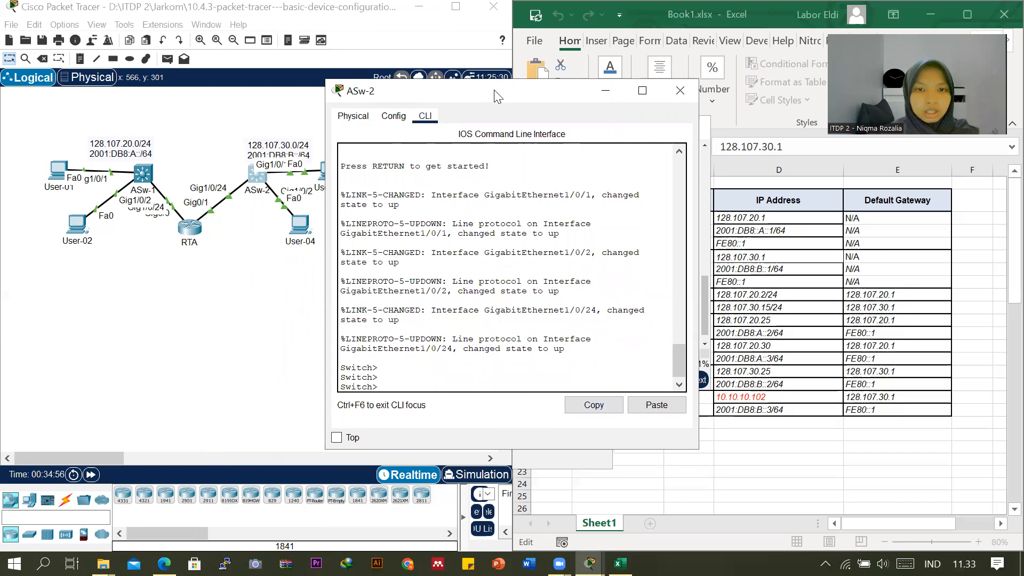
Enter privileged EXEC mode and global configuration mode on the second switch.
{"action": "left_click_drag", "start_coordinate": [404, 104], "coordinate": [315, 117]}
{"action": "type", "text": "enable"}
{"action": "key", "text": "Return"}
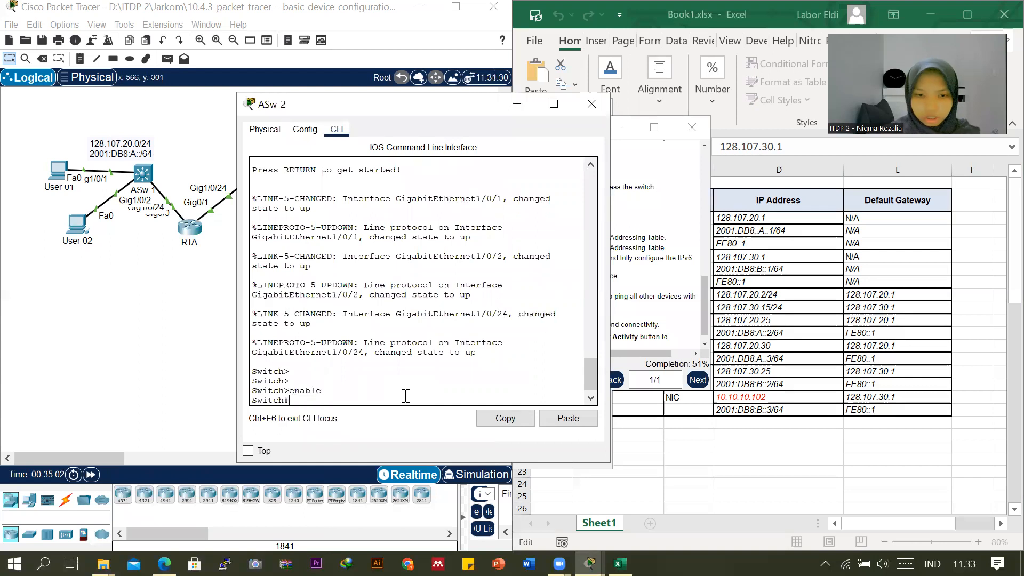
{"action": "type", "text": "conf"}
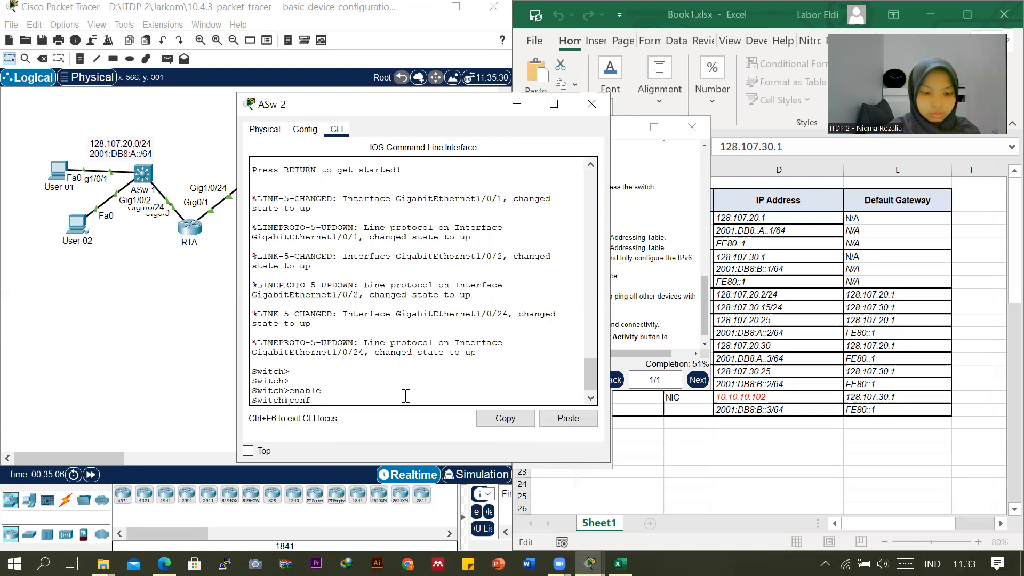
{"action": "type", "text": " t"}
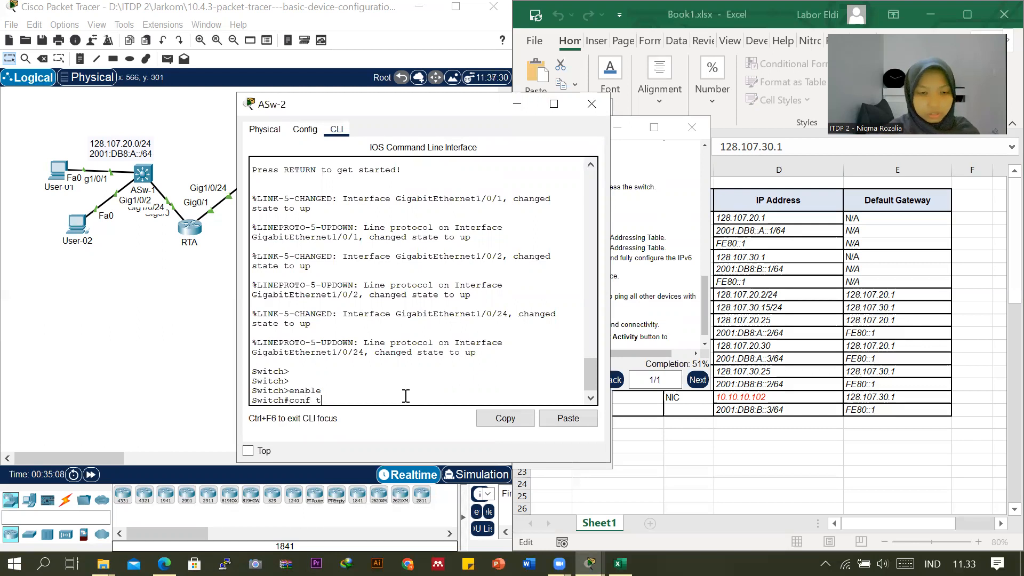
{"action": "key", "text": "Return"}
{"action": "key", "text": "Return"}
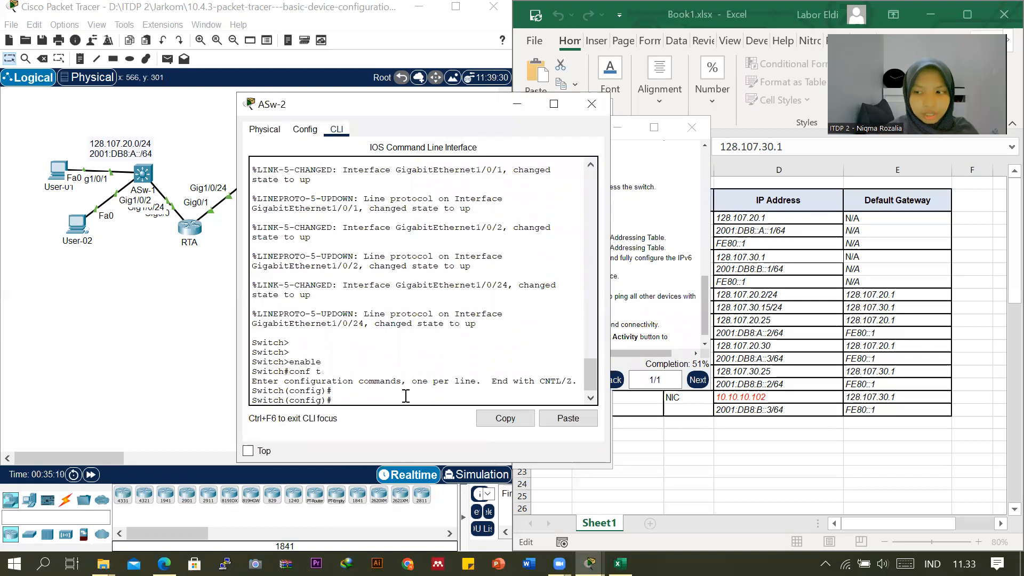
Set the second switch's hostname to ASw-2.
{"action": "type", "text": "hostname "}
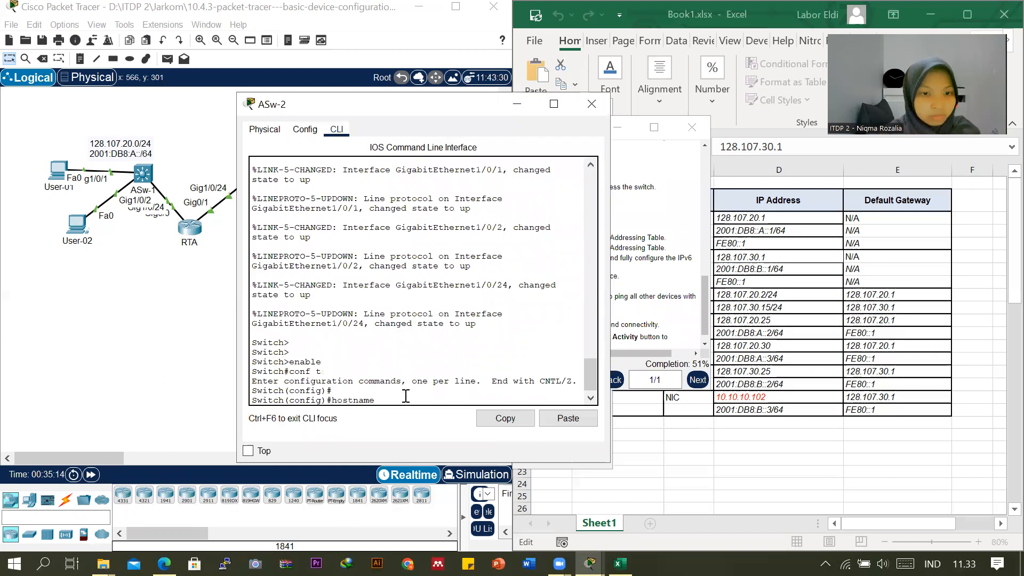
{"action": "type", "text": "ASw-2"}
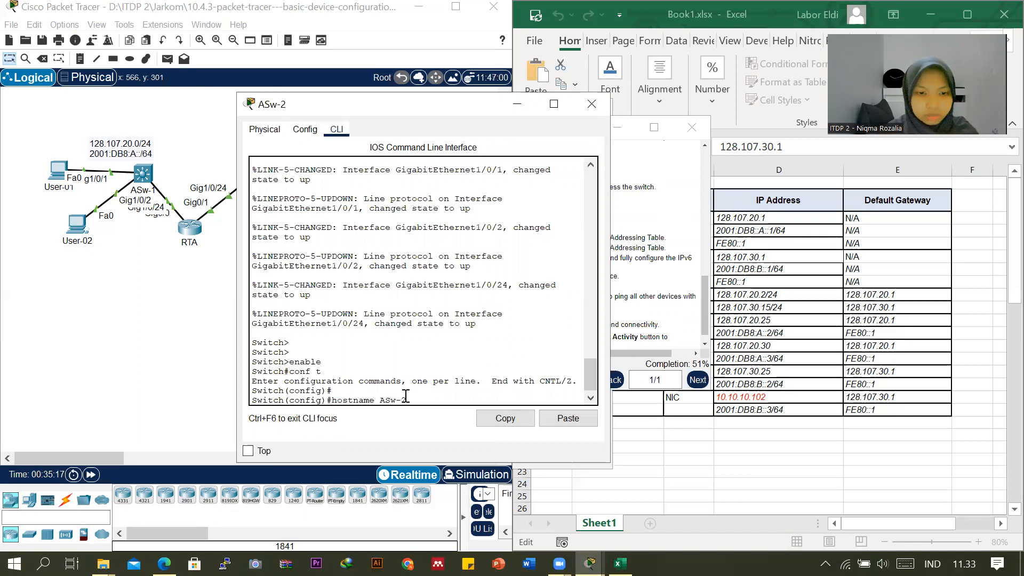
{"action": "key", "text": "Return"}
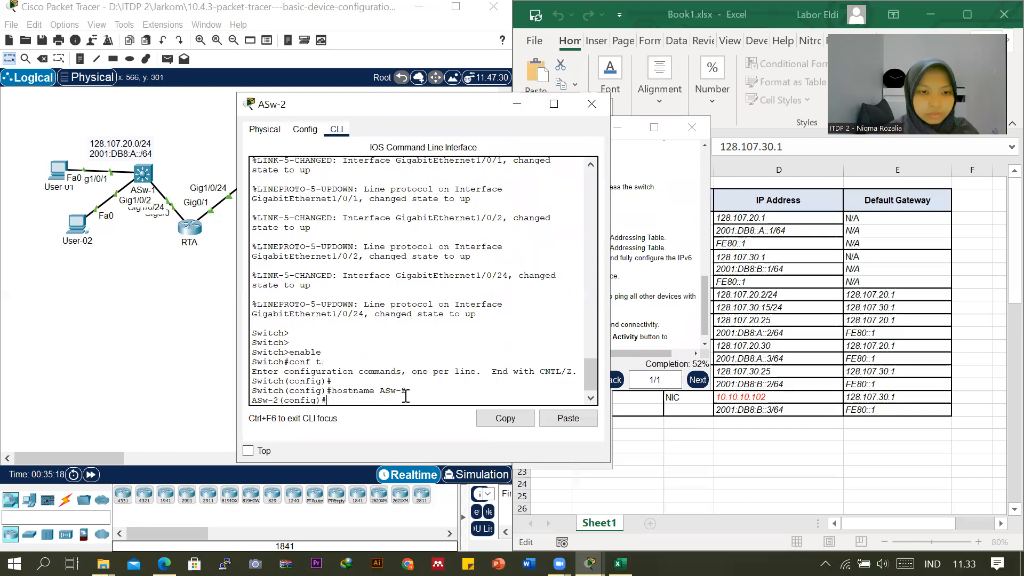
{"action": "key", "text": "Return"}
{"action": "key", "text": "Return"}
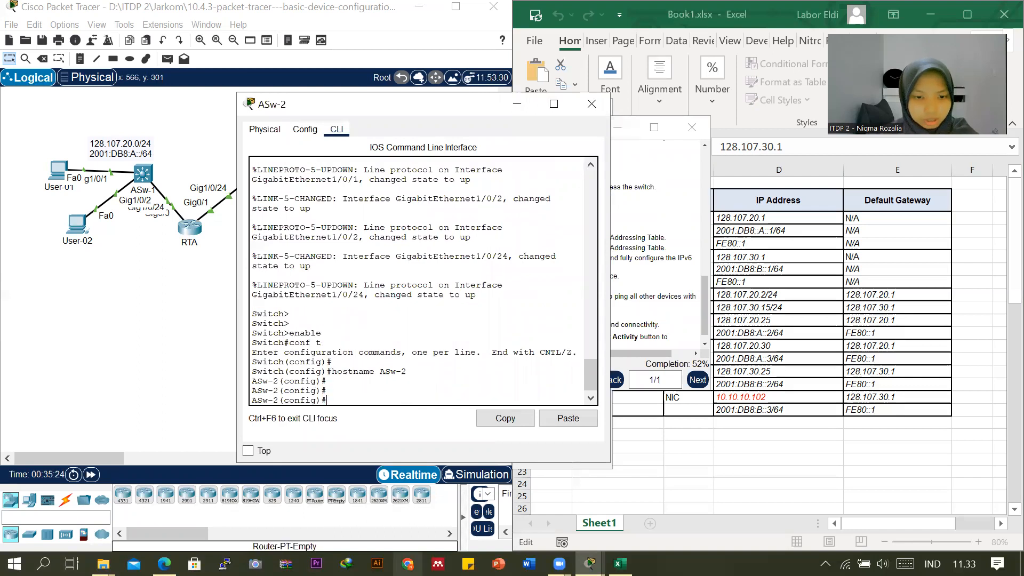
Place the activity instructions beside ASw-2's command line with the Requirements list in view.
{"action": "left_click", "coordinate": [706, 179]}
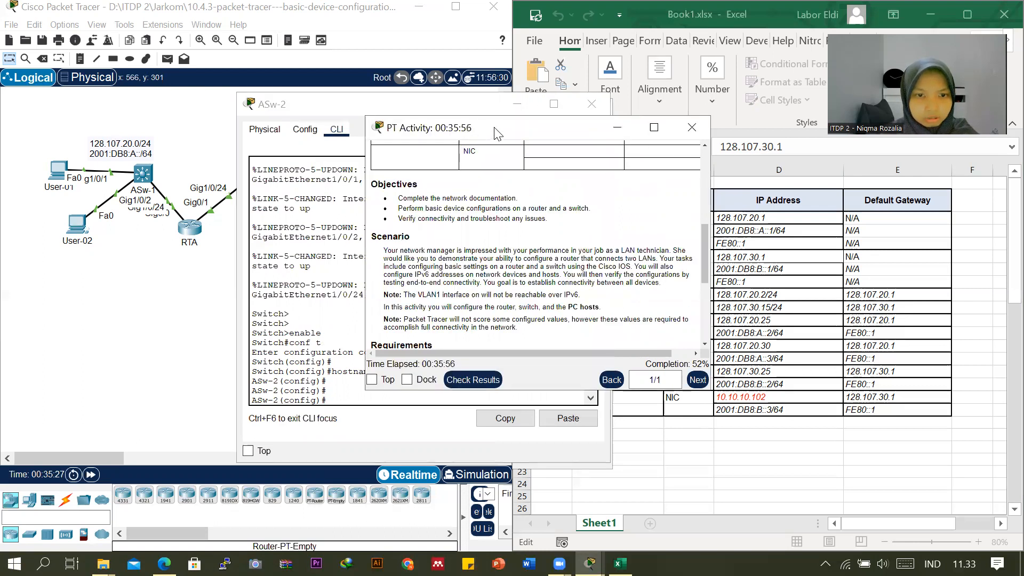
{"action": "left_click_drag", "start_coordinate": [496, 133], "coordinate": [730, 145]}
{"action": "scroll", "coordinate": [690, 267], "scroll_direction": "down", "scroll_amount": 3}
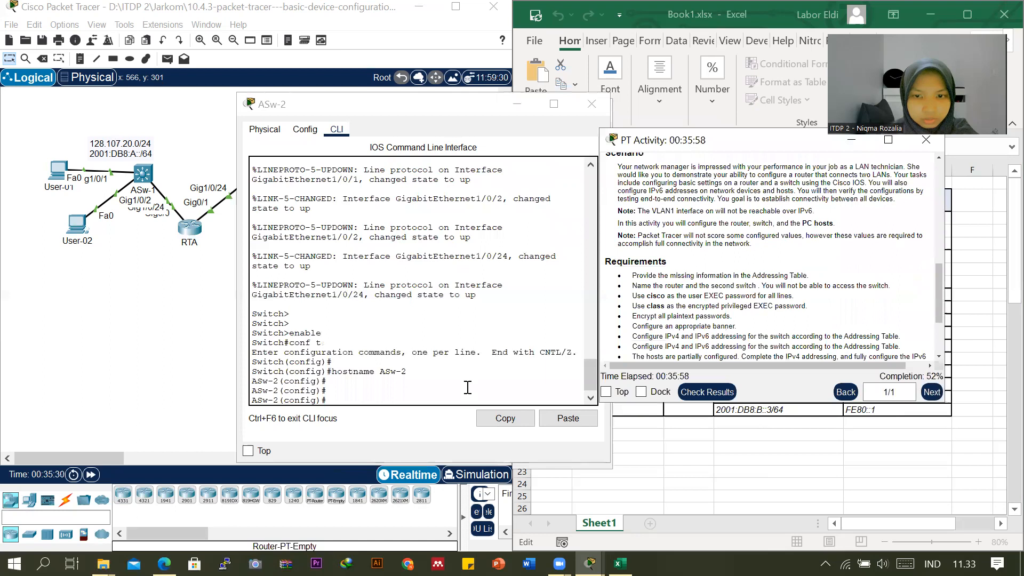
{"action": "left_click", "coordinate": [375, 402]}
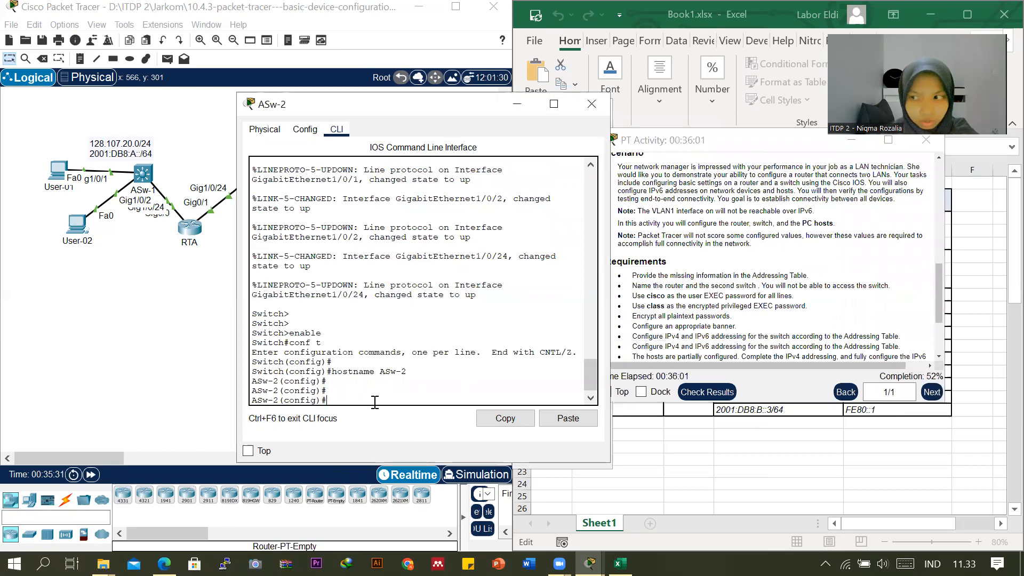
Secure ASw-2's console line 0 with the required user EXEC password and enable login on it.
{"action": "type", "text": "line console 0"}
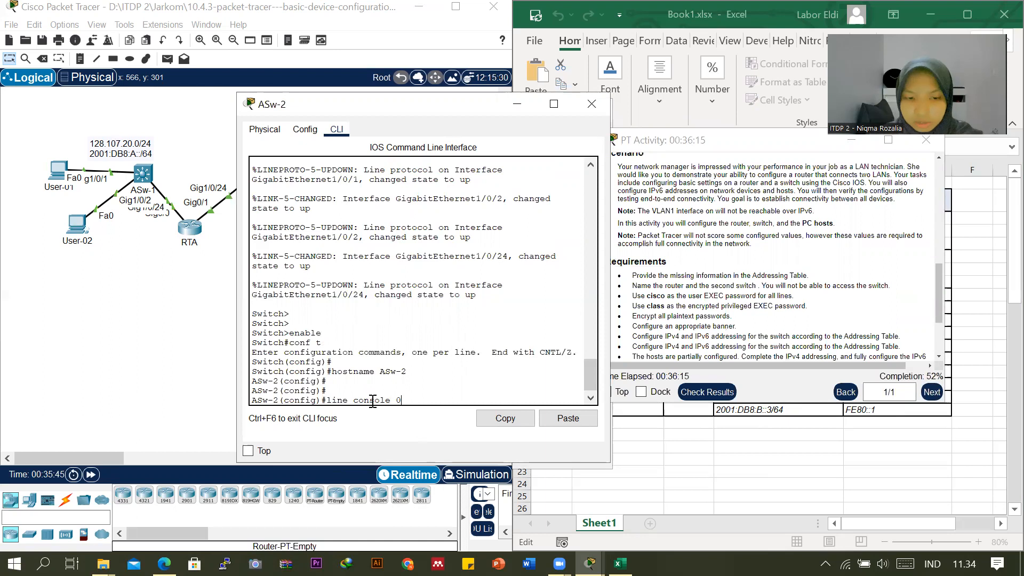
{"action": "key", "text": "Return"}
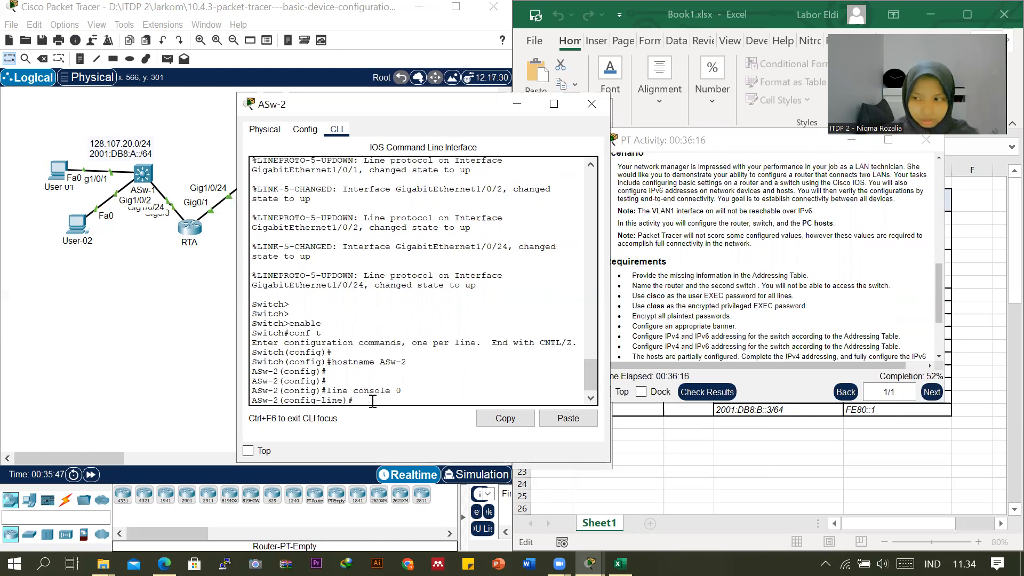
{"action": "type", "text": "passwor"}
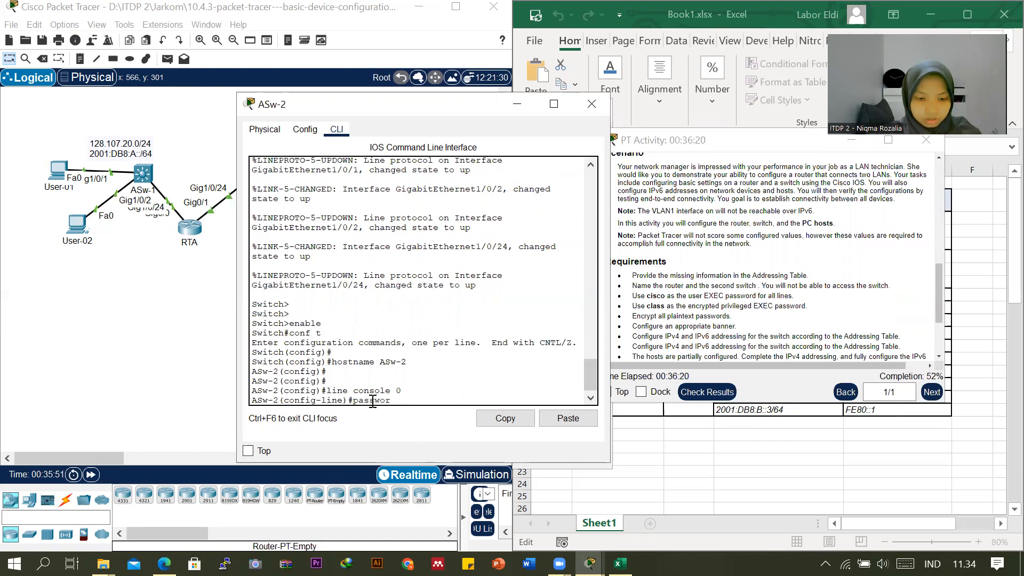
{"action": "type", "text": "d cisco"}
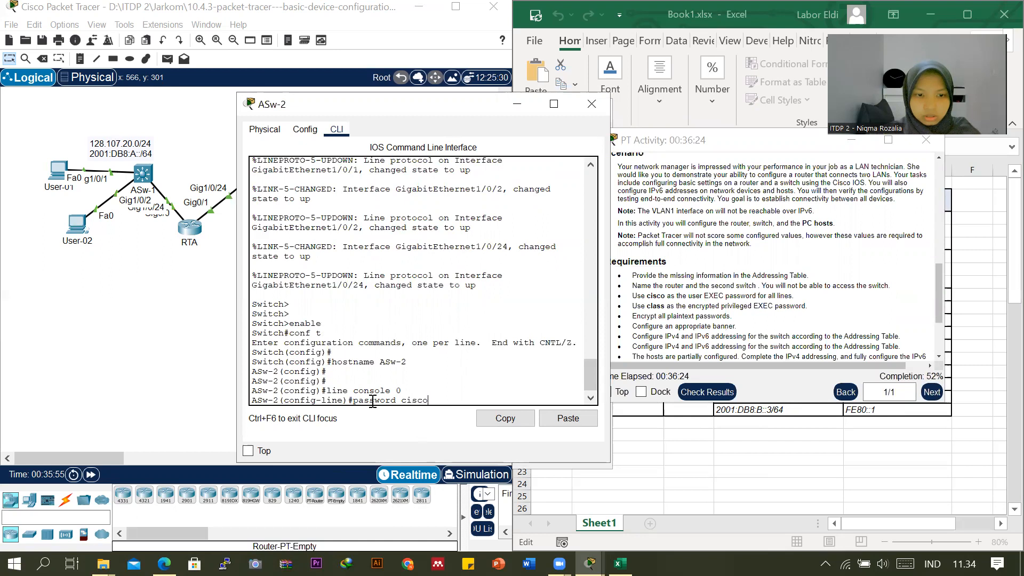
{"action": "key", "text": "Return"}
{"action": "type", "text": "login"}
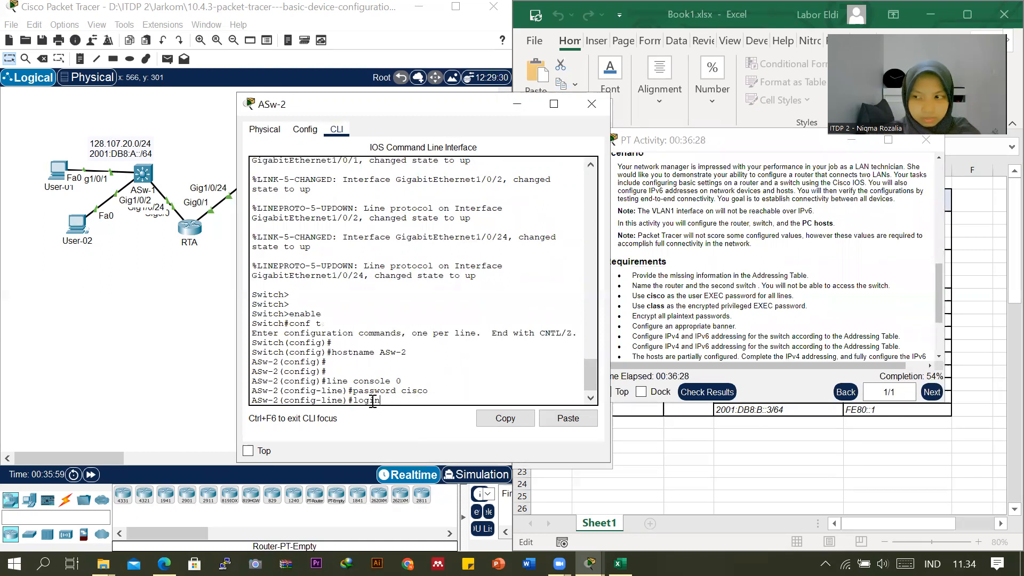
{"action": "key", "text": "Return"}
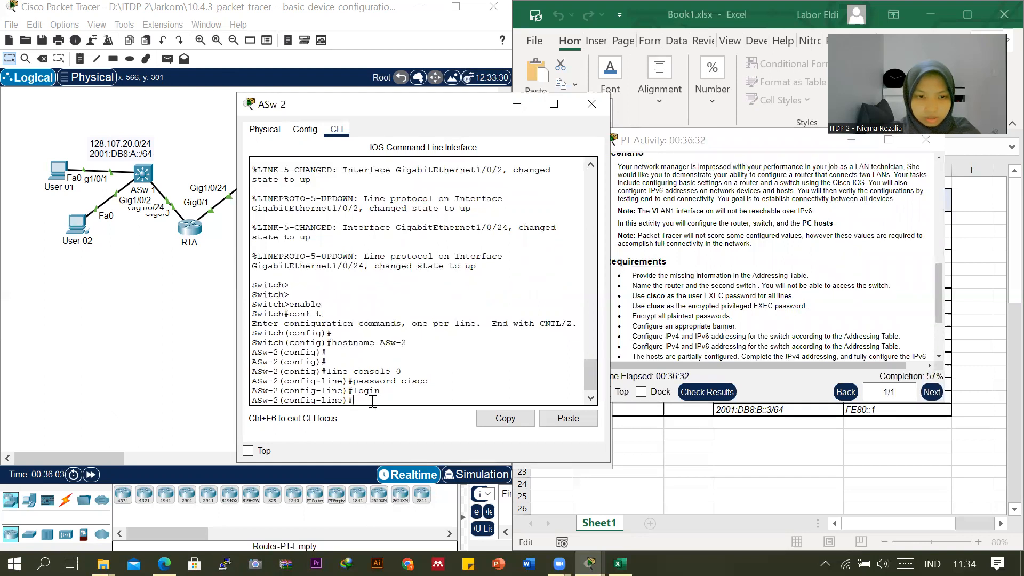
Set the required user EXEC password on ASw-2's vty lines 0 to 4, enable login, and return to global configuration mode.
{"action": "type", "text": "line"}
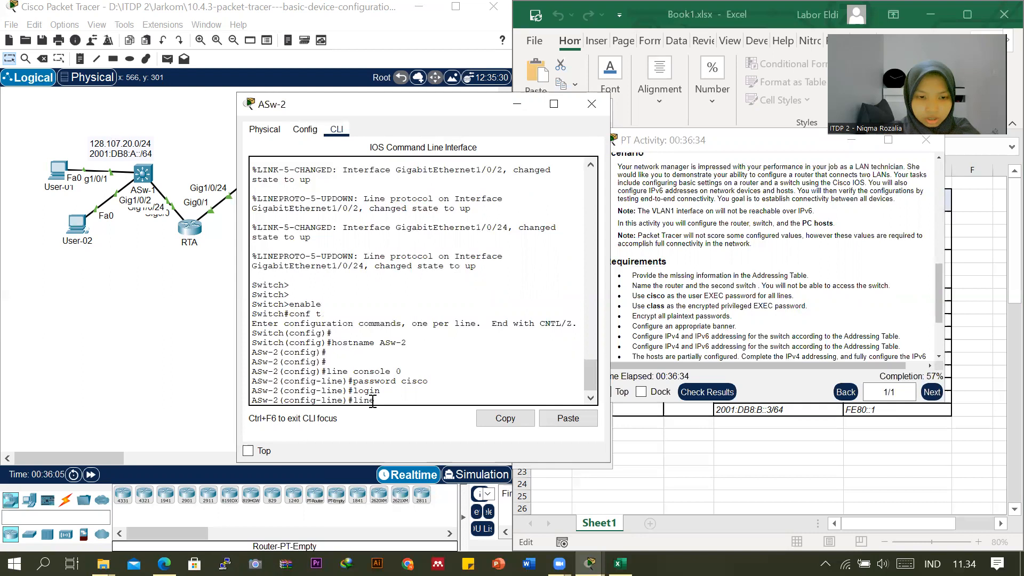
{"action": "type", "text": " vty 0 4"}
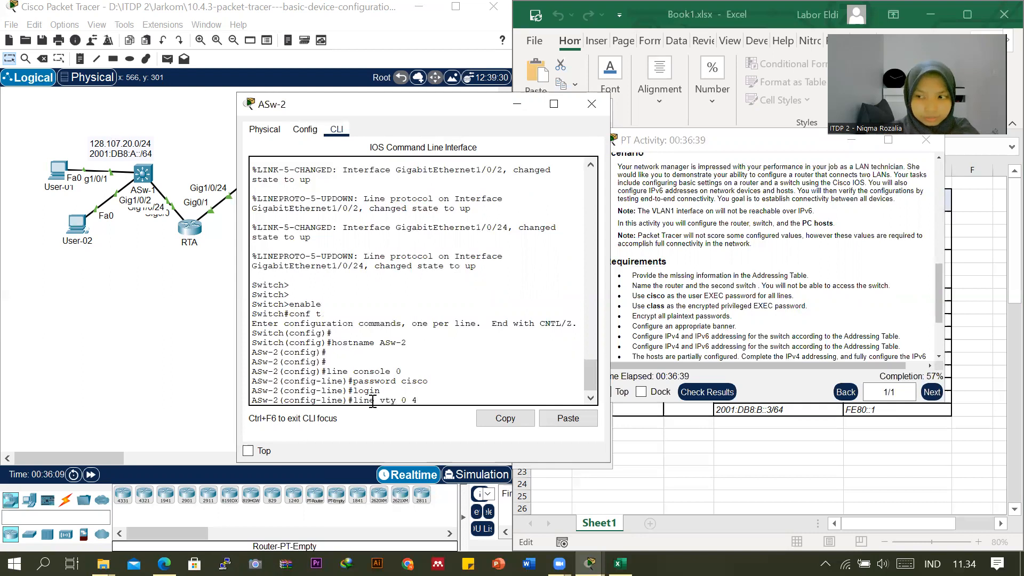
{"action": "key", "text": "Return"}
{"action": "type", "text": "password cisco"}
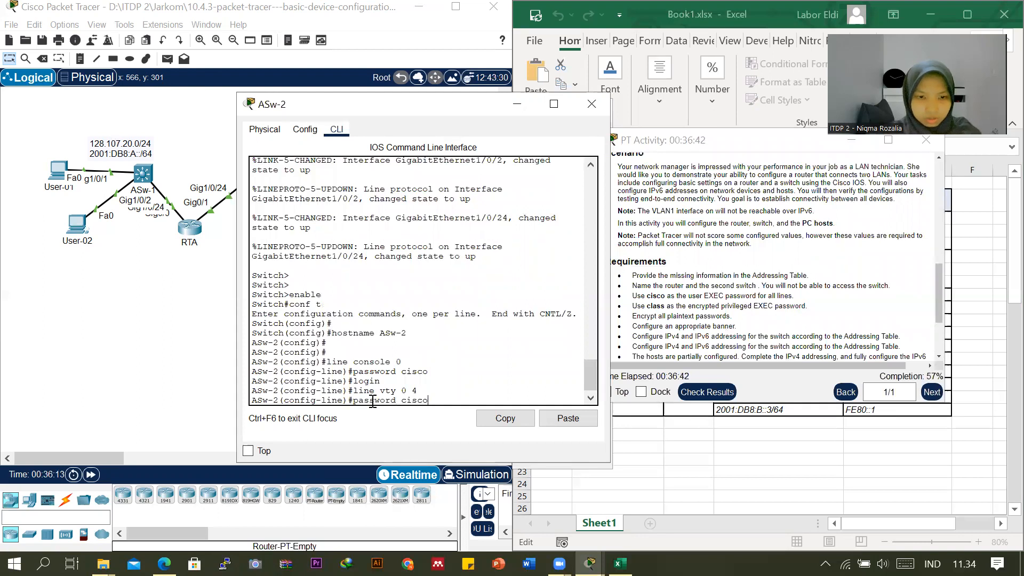
{"action": "key", "text": "Return"}
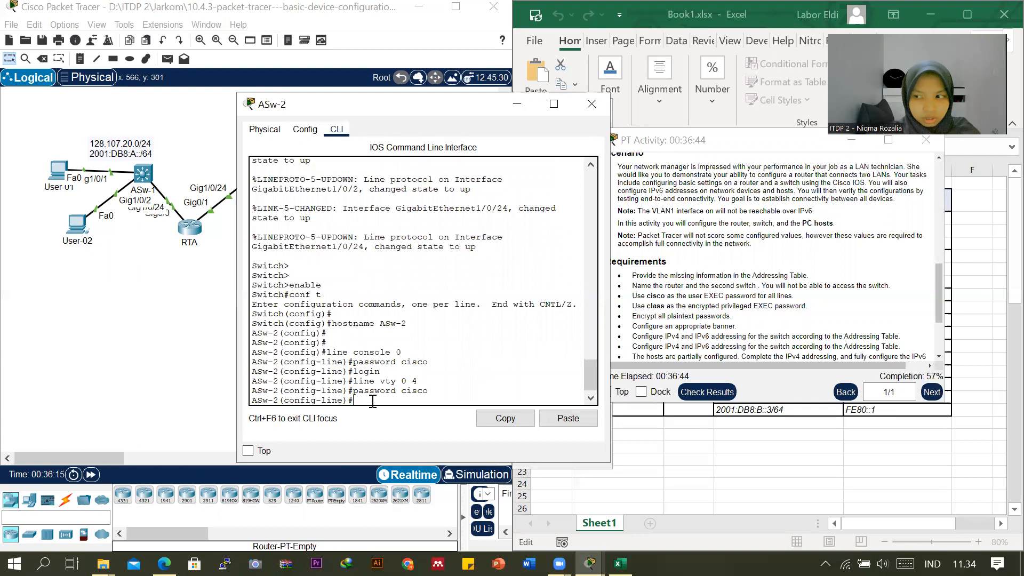
{"action": "type", "text": "login"}
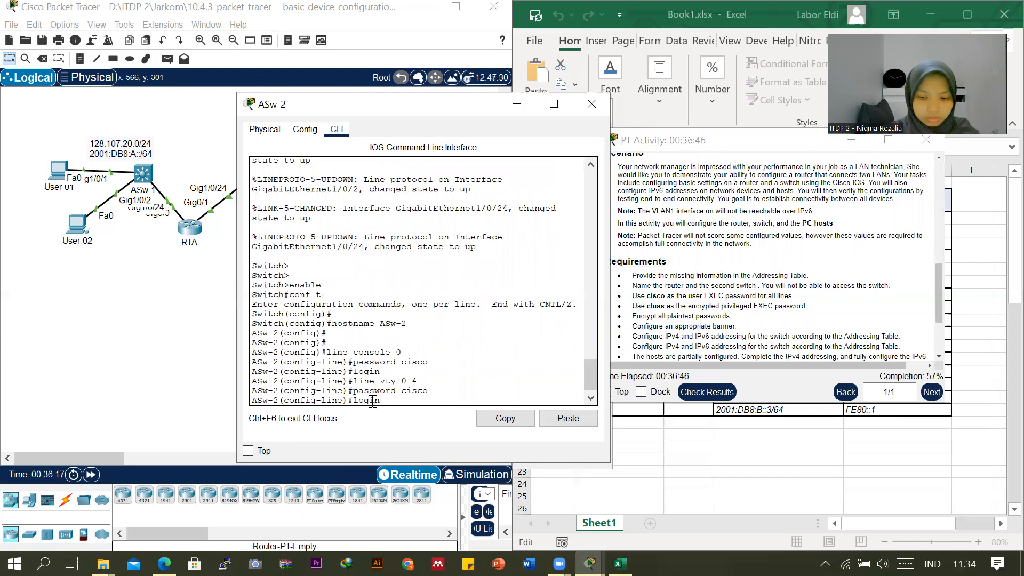
{"action": "key", "text": "Return"}
{"action": "type", "text": "ex"}
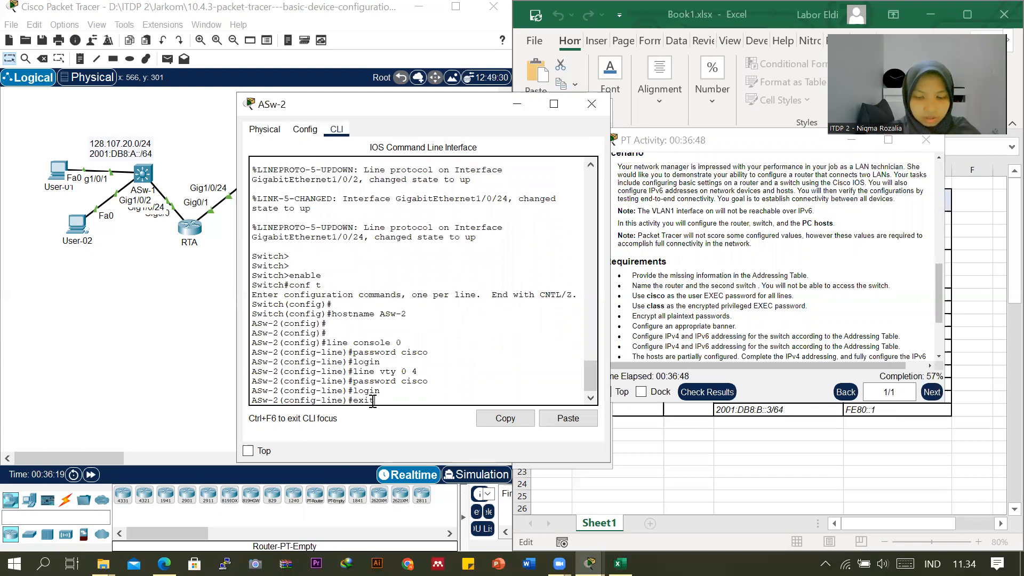
{"action": "type", "text": "it"}
{"action": "key", "text": "Return"}
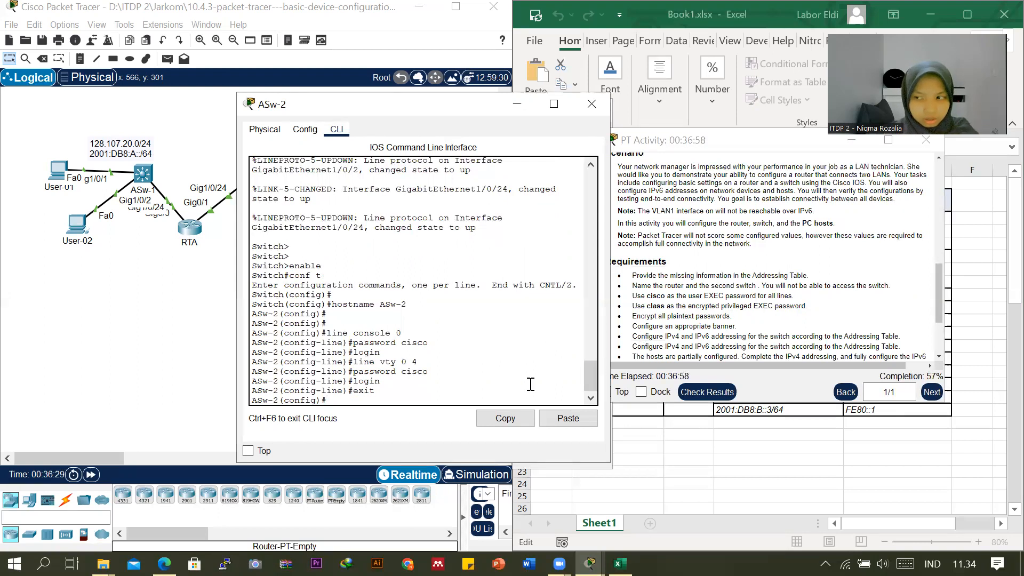
Set the encrypted privileged EXEC password on ASw-2 as the requirements specify.
{"action": "type", "text": "e"}
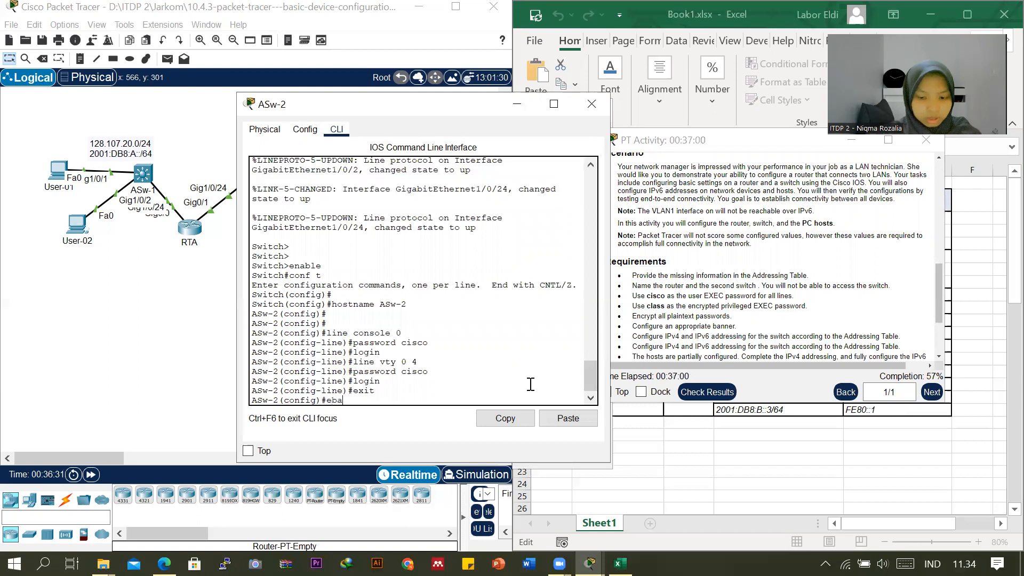
{"action": "type", "text": "nable secret class"}
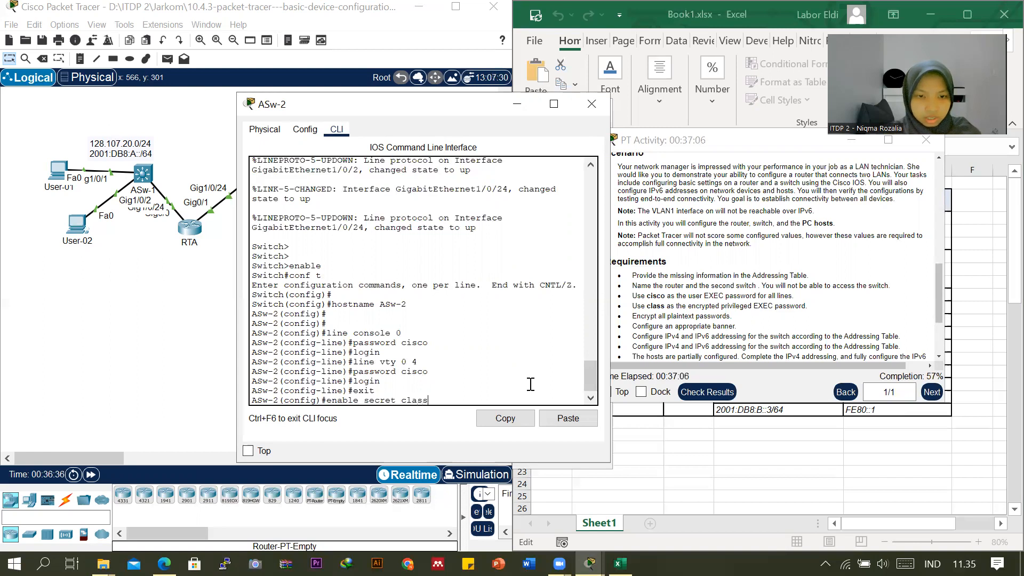
{"action": "key", "text": "Return"}
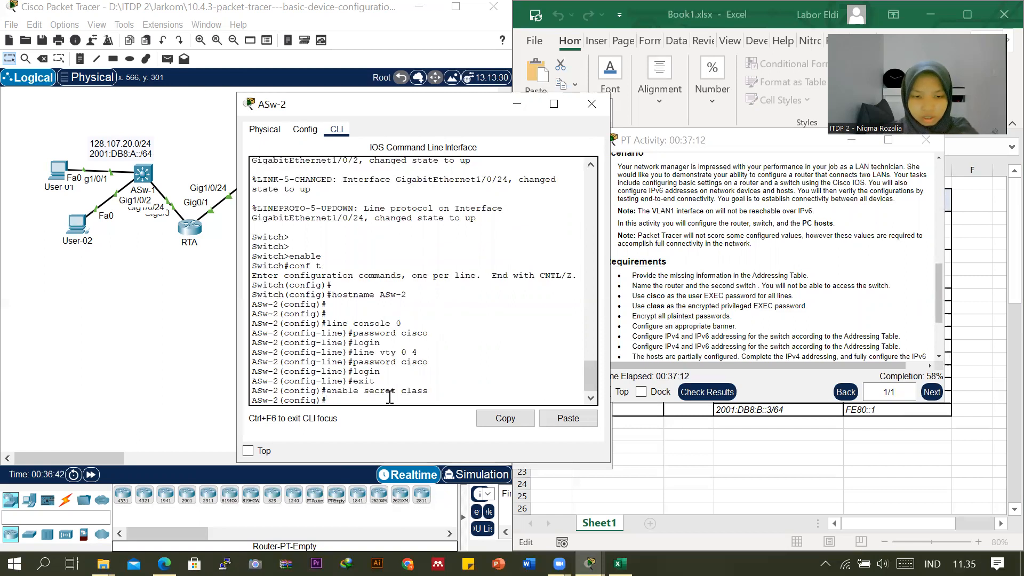
Encrypt all plaintext passwords on ASw-2 with the service password-encryption command.
{"action": "type", "text": "service"}
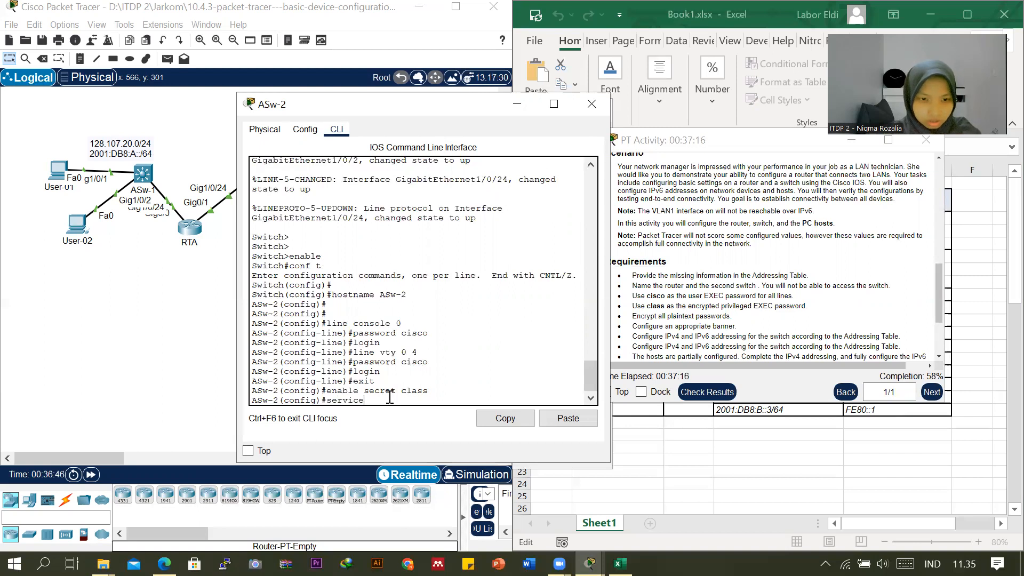
{"action": "type", "text": " pas"}
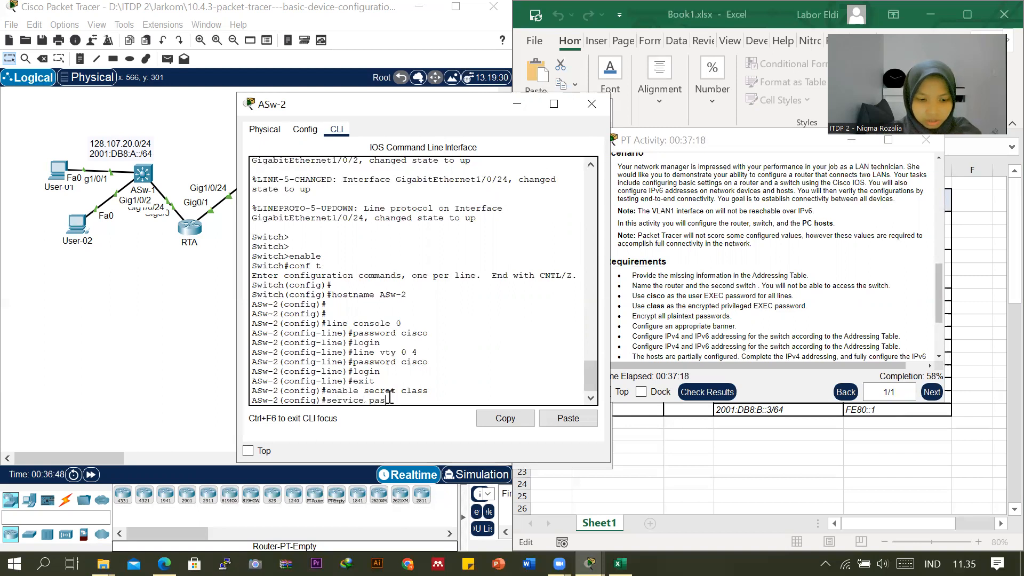
{"action": "type", "text": "sword-encryption"}
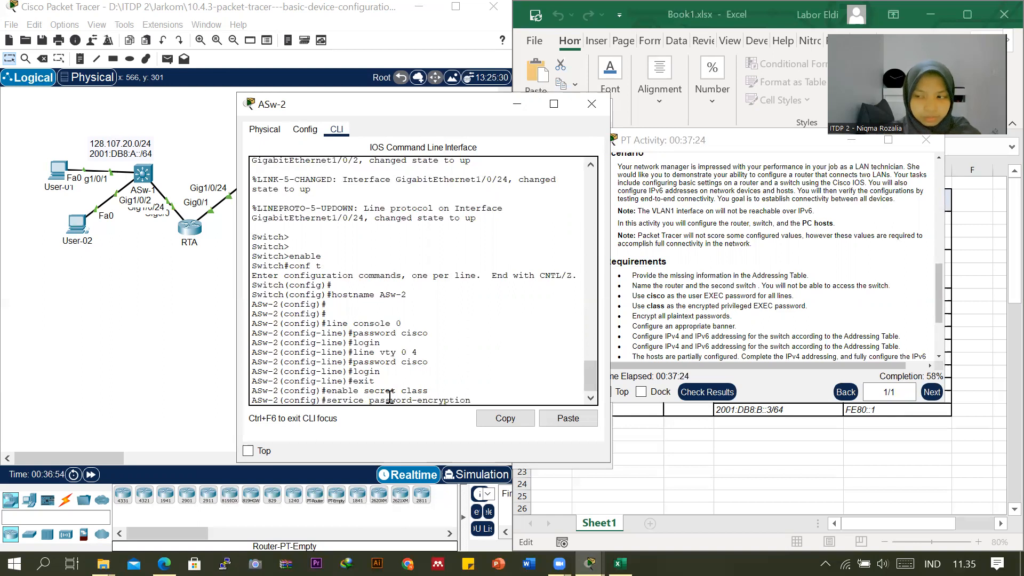
{"action": "key", "text": "Return"}
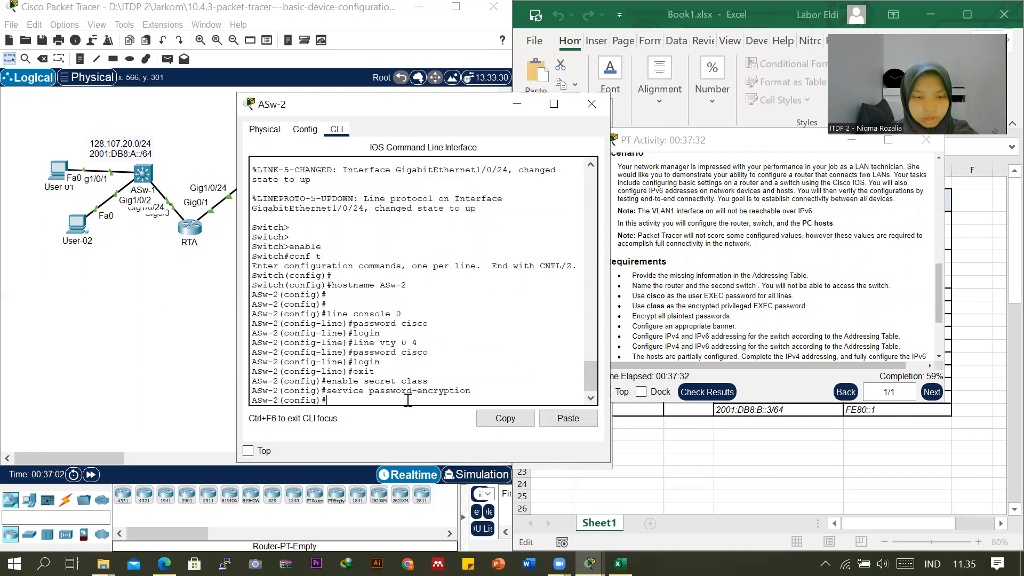
Configure ASw-2's message-of-the-day banner as "Akses Jaringan Terbatas", using # as the delimiter.
{"action": "type", "text": "banner"}
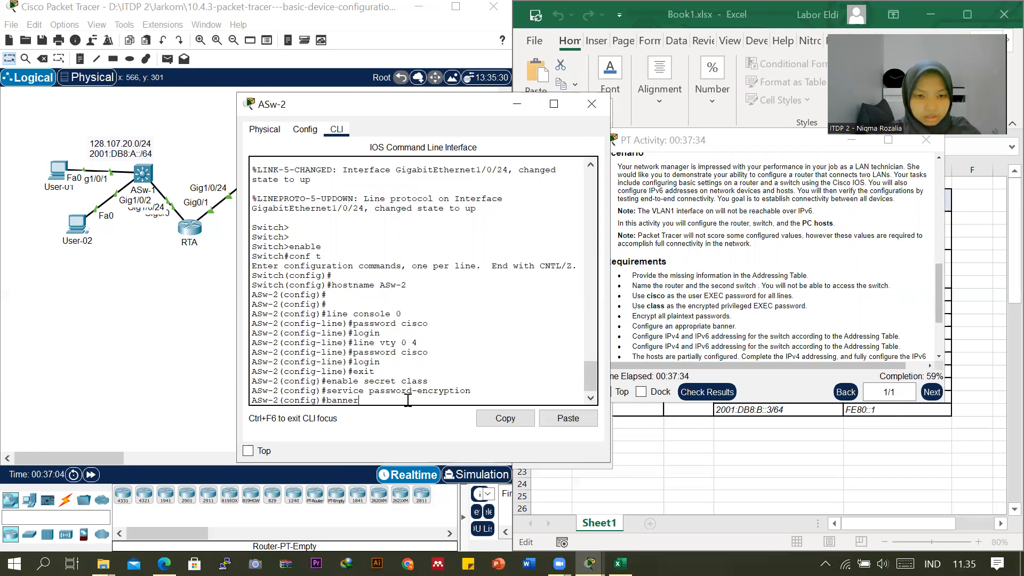
{"action": "type", "text": " motd "}
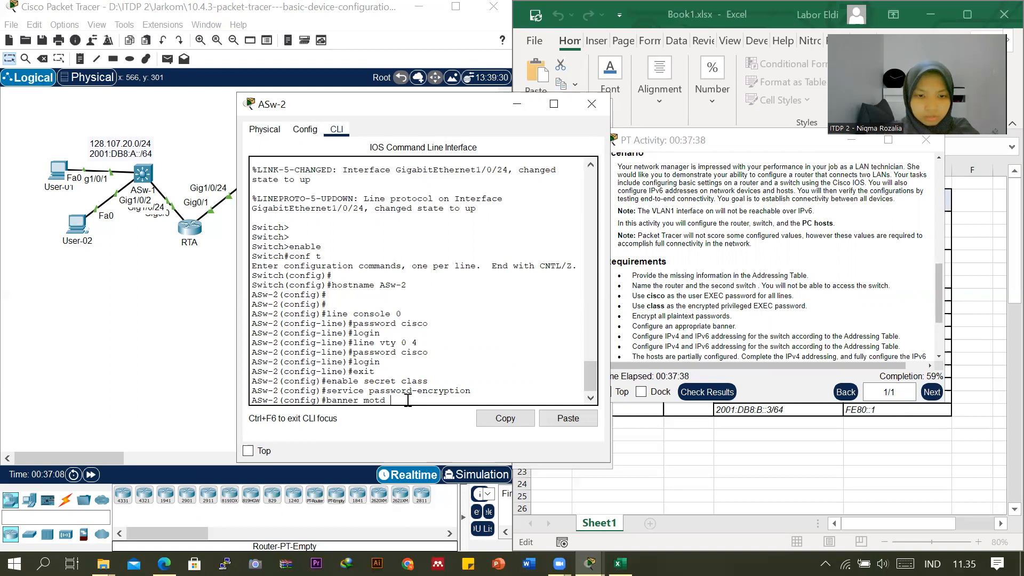
{"action": "type", "text": "##"}
{"action": "key", "text": "Left"}
{"action": "type", "text": "Akse"}
{"action": "type", "text": "s Jaringan"}
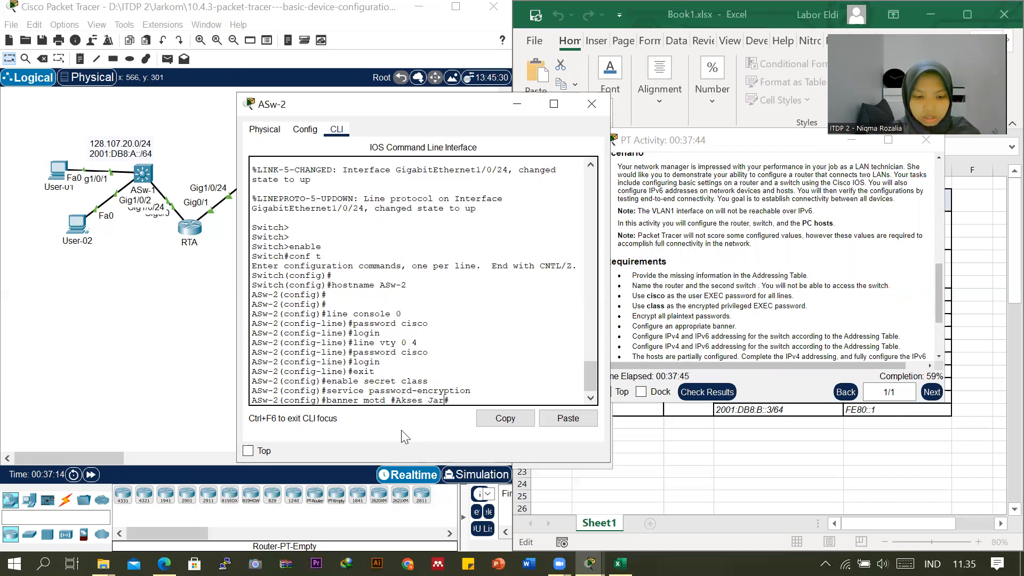
{"action": "type", "text": " Terbatas"}
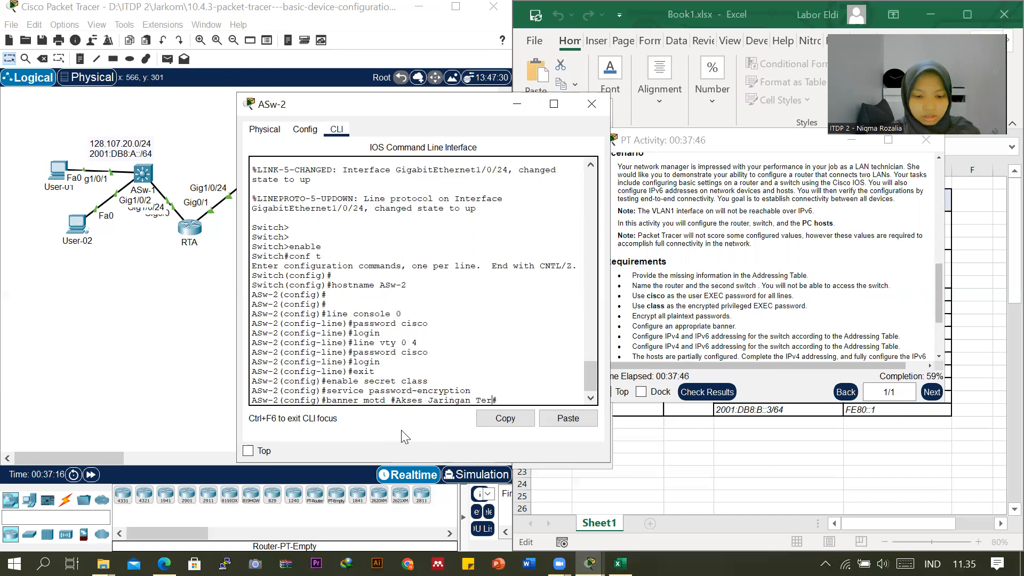
{"action": "left_click", "coordinate": [557, 396]}
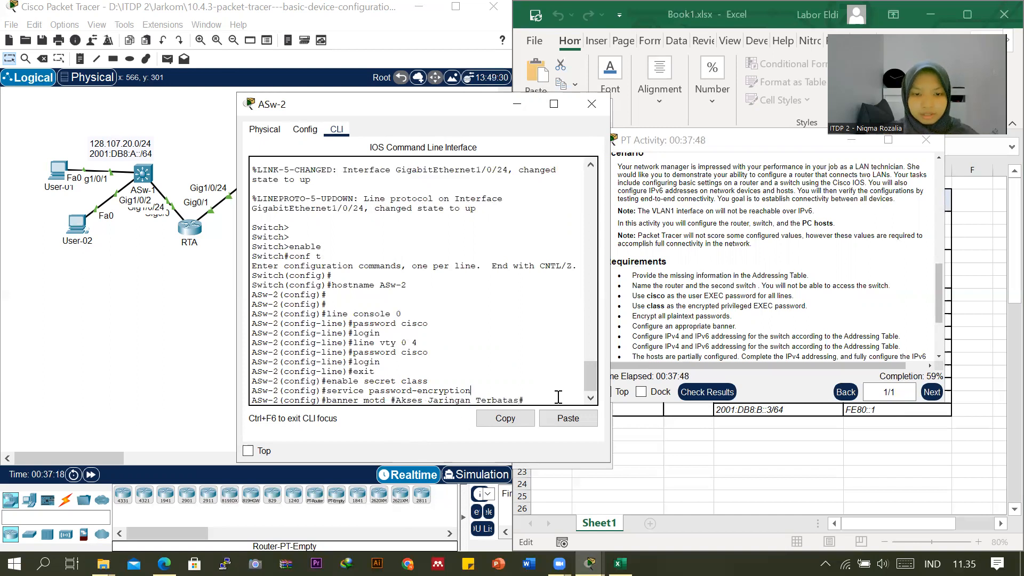
{"action": "key", "text": "Return"}
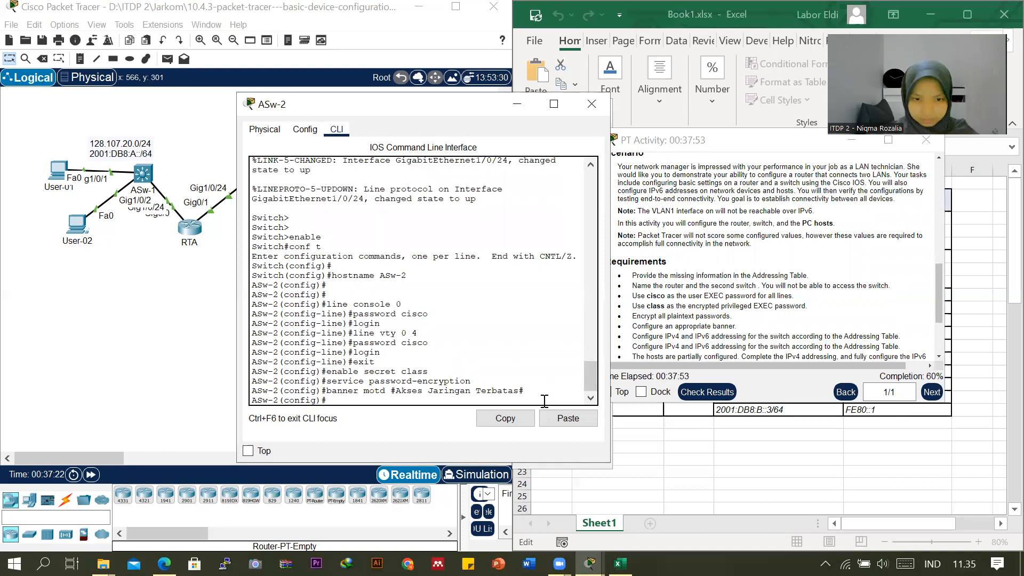
Enter ASw-2's VLAN 1 interface configuration and give the interface the description "Vlan 1".
{"action": "scroll", "coordinate": [720, 333], "scroll_direction": "down", "scroll_amount": 3}
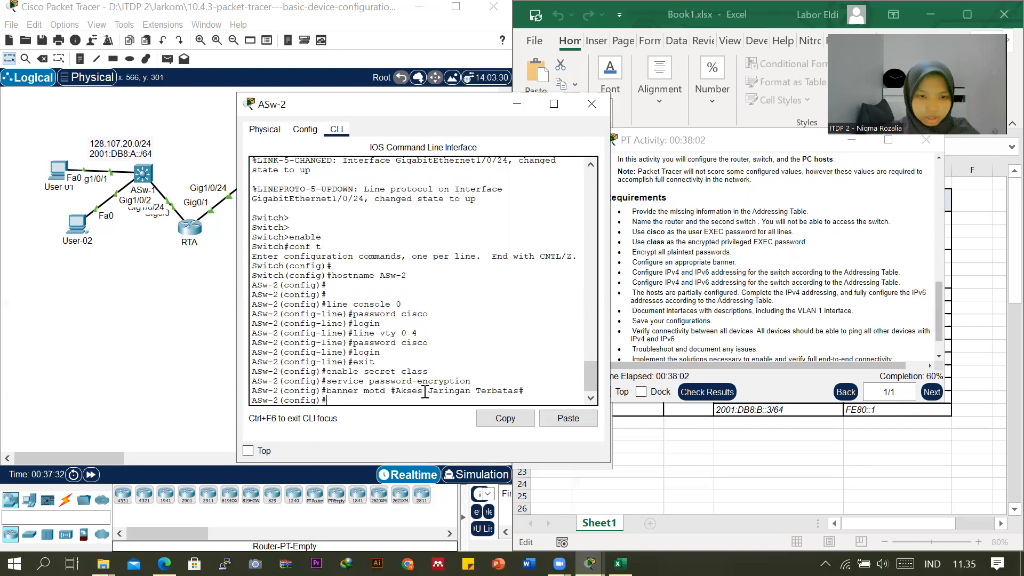
{"action": "key", "text": "Return"}
{"action": "key", "text": "Return"}
{"action": "type", "text": "interface vlan "}
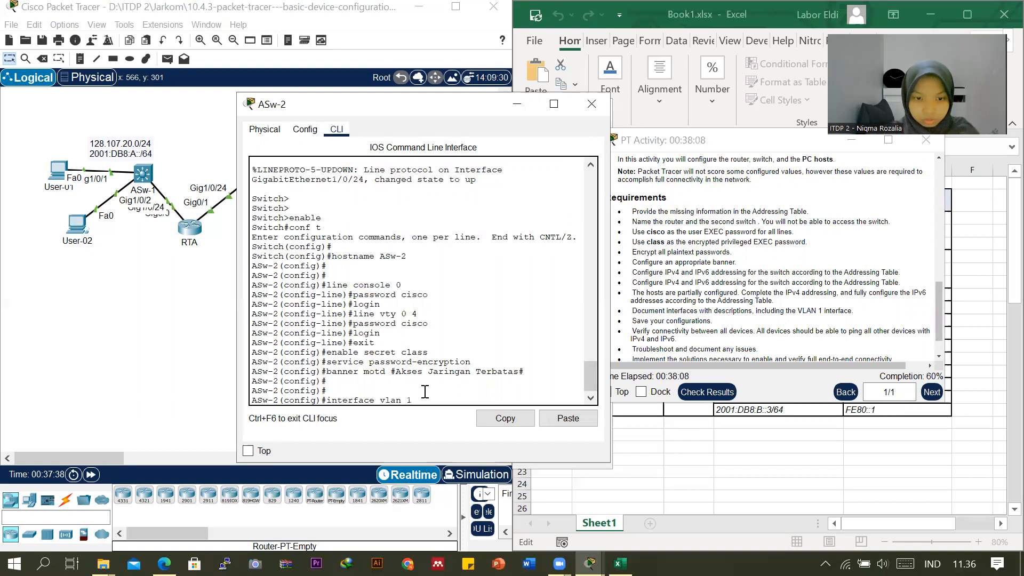
{"action": "type", "text": "1"}
{"action": "key", "text": "Return"}
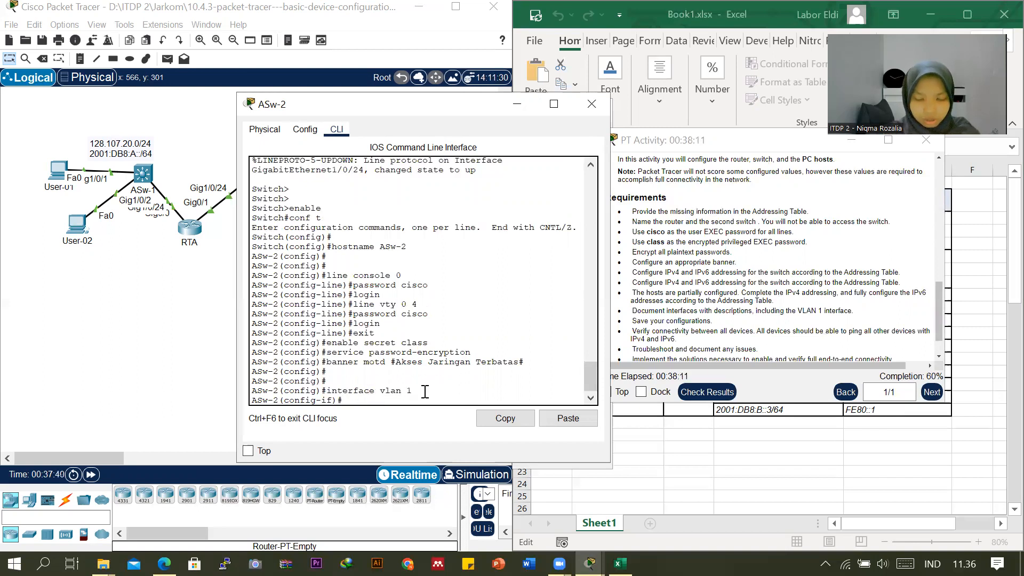
{"action": "type", "text": "description"}
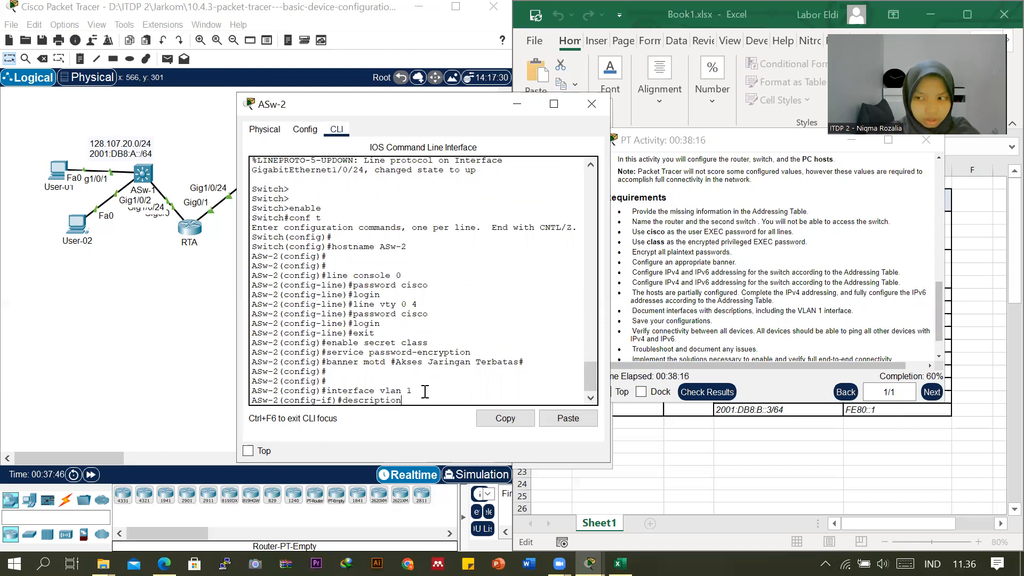
{"action": "type", "text": "lan"}
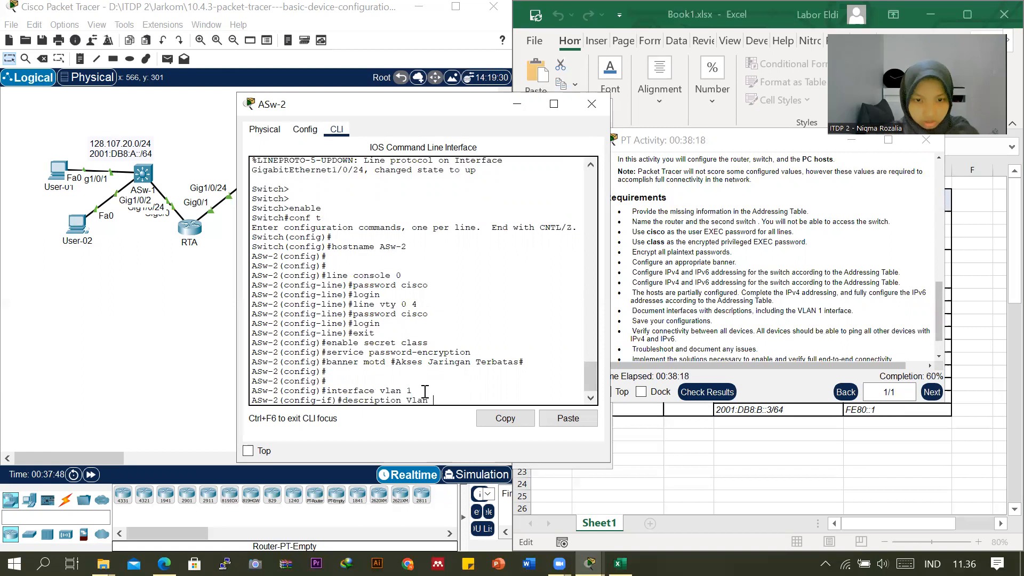
{"action": "type", "text": " 1"}
{"action": "key", "text": "Return"}
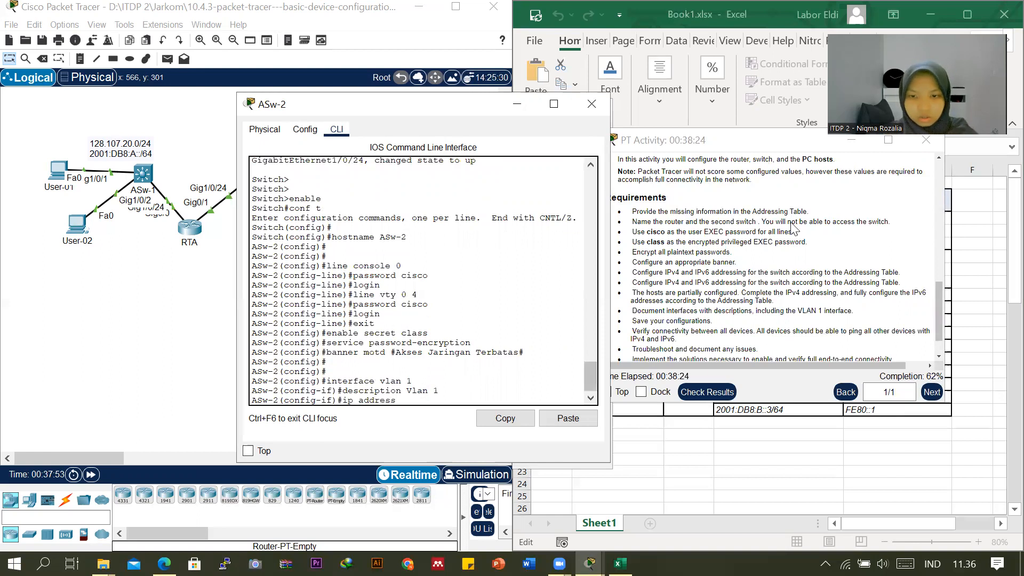
Assign ASw-2's VLAN 1 interface the IP address 128.107.30.15 from the addressing table with subnet mask 255.255.255.0.
{"action": "left_click_drag", "start_coordinate": [772, 149], "coordinate": [763, 433]}
{"action": "left_click", "coordinate": [732, 313]}
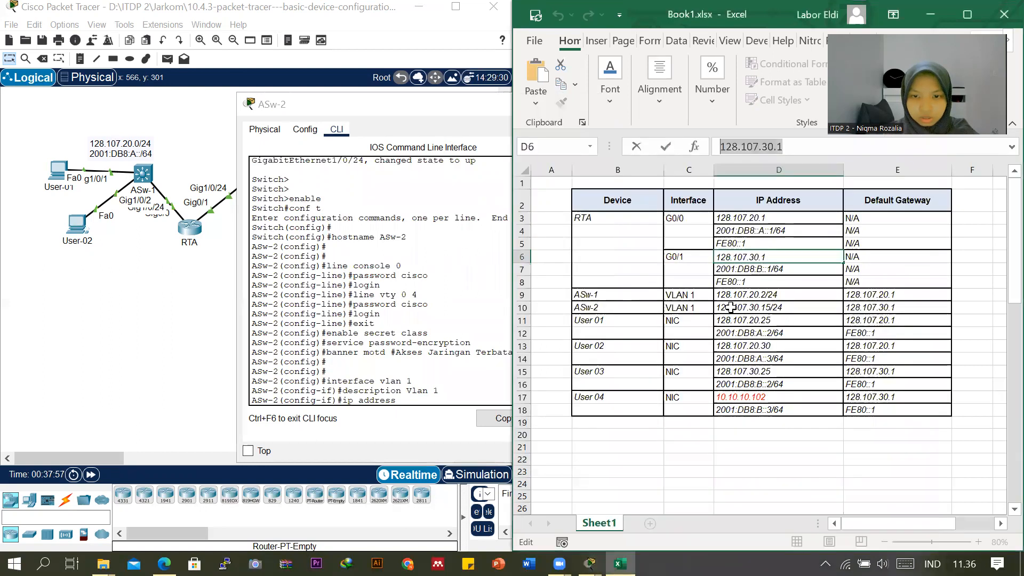
{"action": "left_click_drag", "start_coordinate": [721, 149], "coordinate": [788, 144]}
{"action": "key", "text": "super+c"}
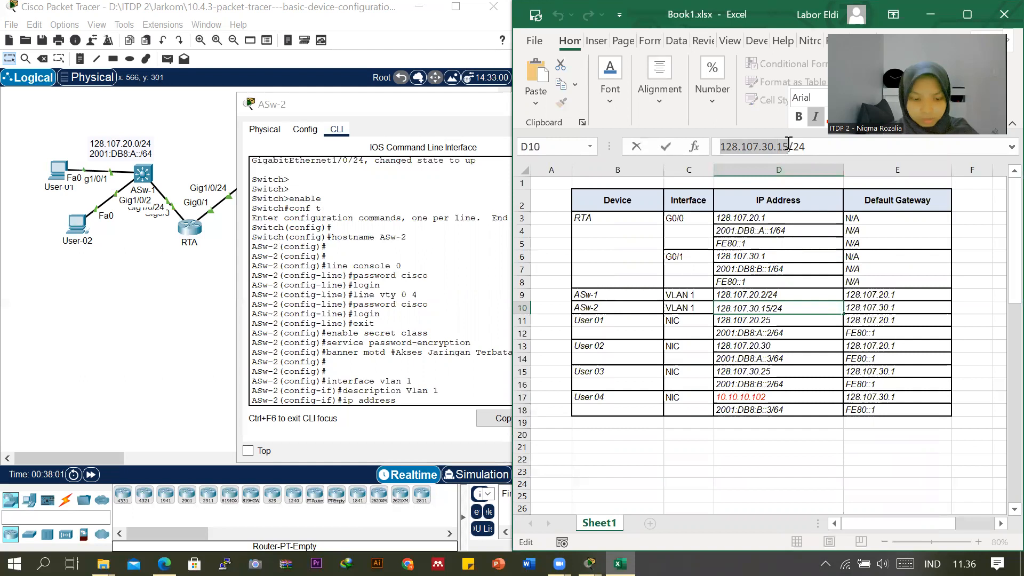
{"action": "left_click", "coordinate": [329, 106]}
{"action": "right_click", "coordinate": [427, 398]}
{"action": "left_click", "coordinate": [450, 424]}
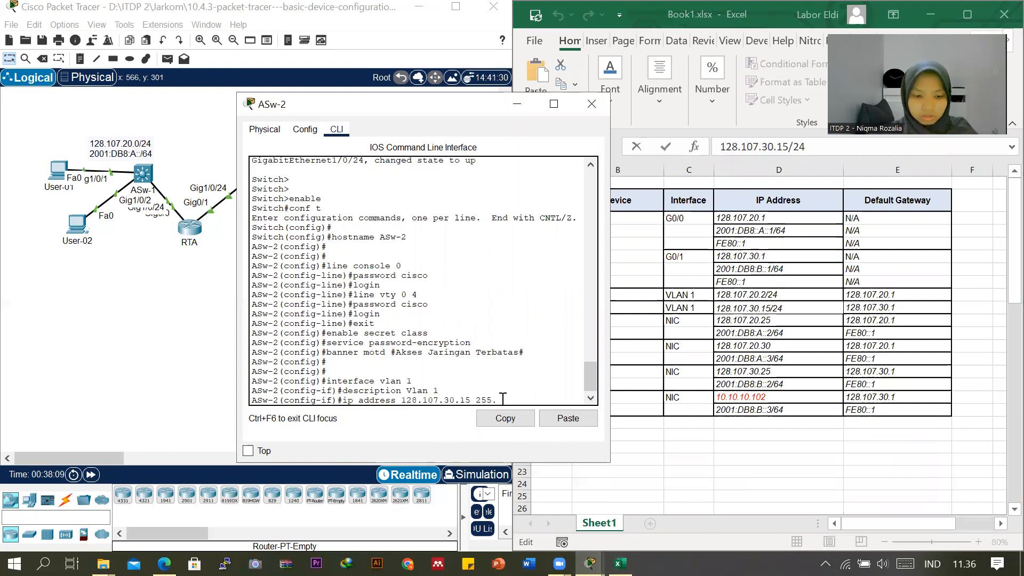
{"action": "type", "text": "255.255.255"}
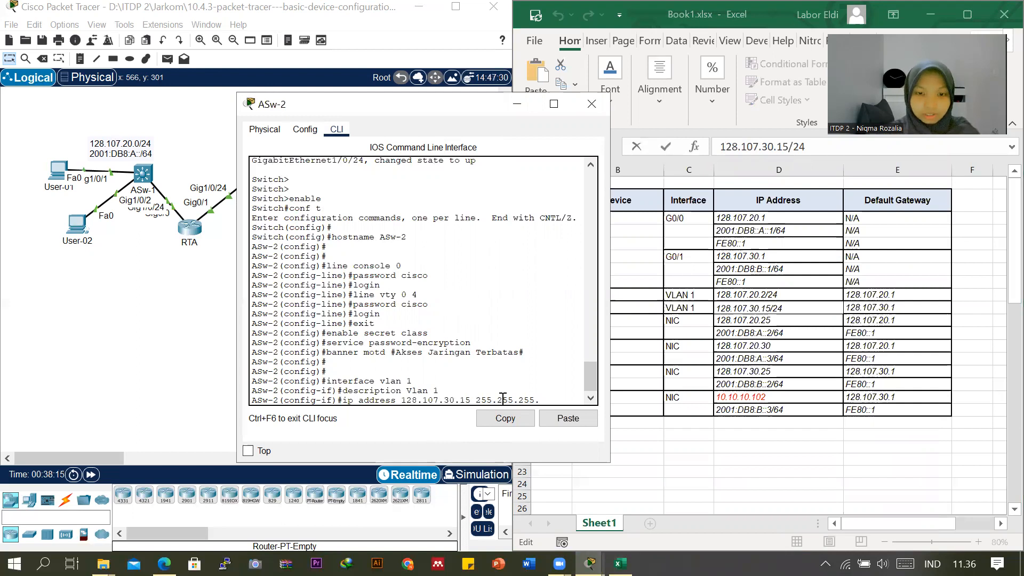
{"action": "type", "text": ".0"}
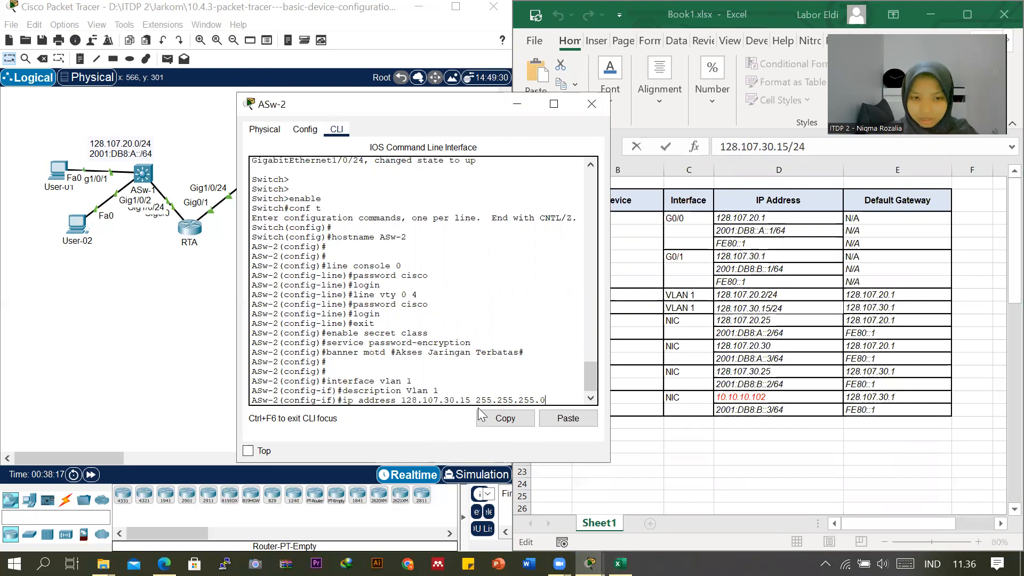
{"action": "key", "text": "Return"}
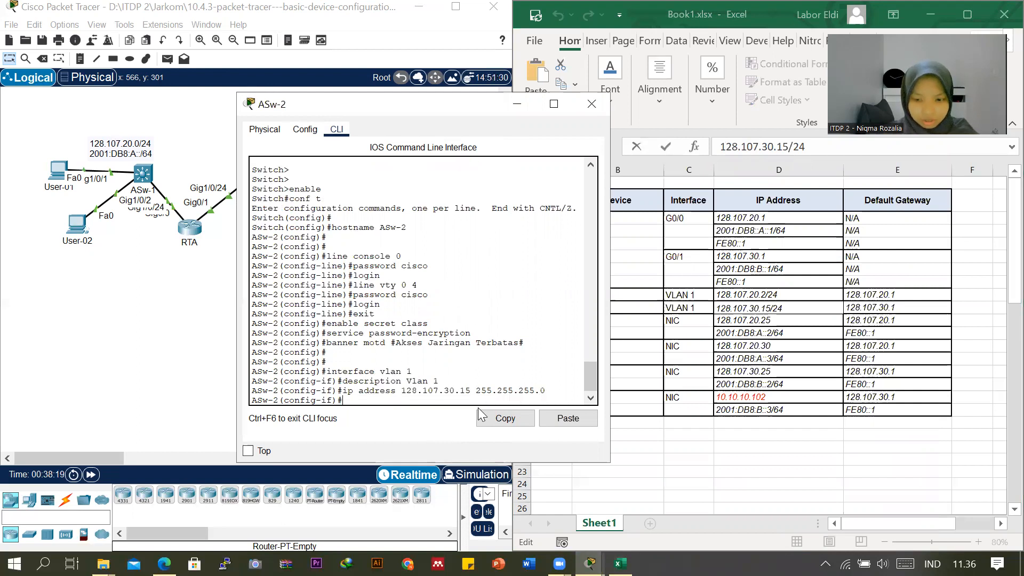
Enable ASw-2's VLAN 1 interface with no shutdown and return to privileged EXEC mode with end.
{"action": "type", "text": "no shutdown"}
{"action": "key", "text": "Return"}
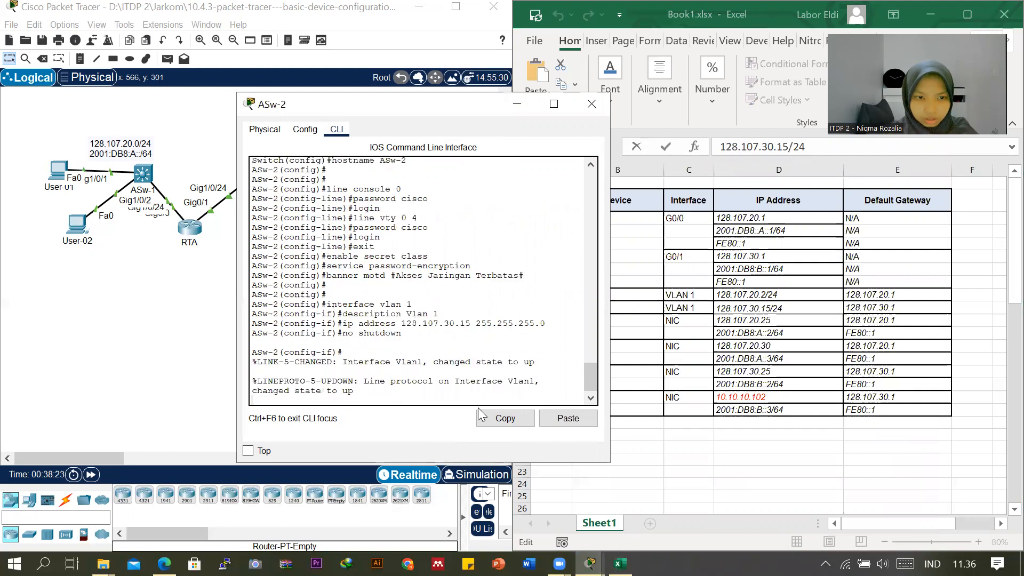
{"action": "key", "text": "Return"}
{"action": "key", "text": "Return"}
{"action": "type", "text": "end"}
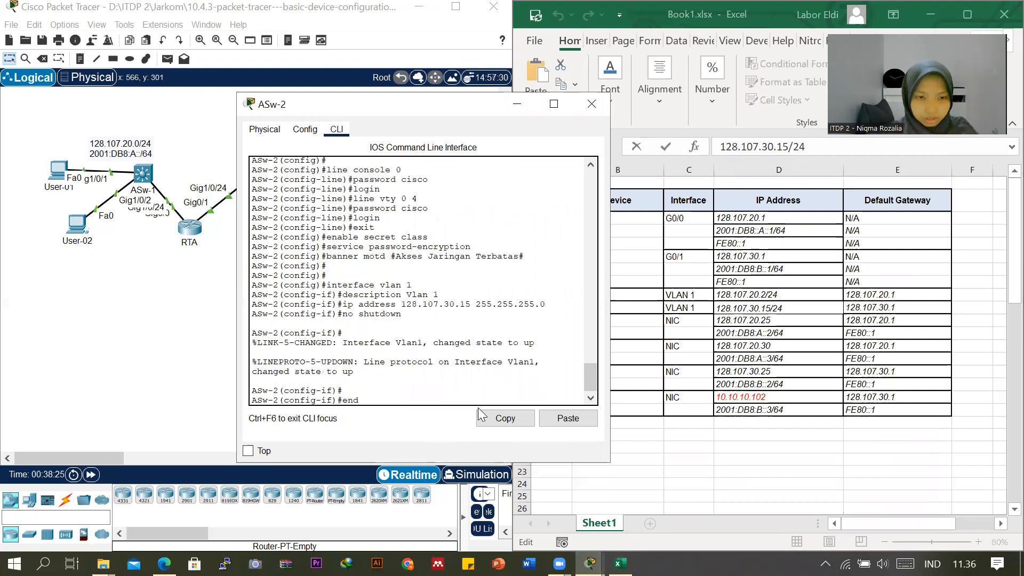
{"action": "key", "text": "Return"}
{"action": "key", "text": "Return"}
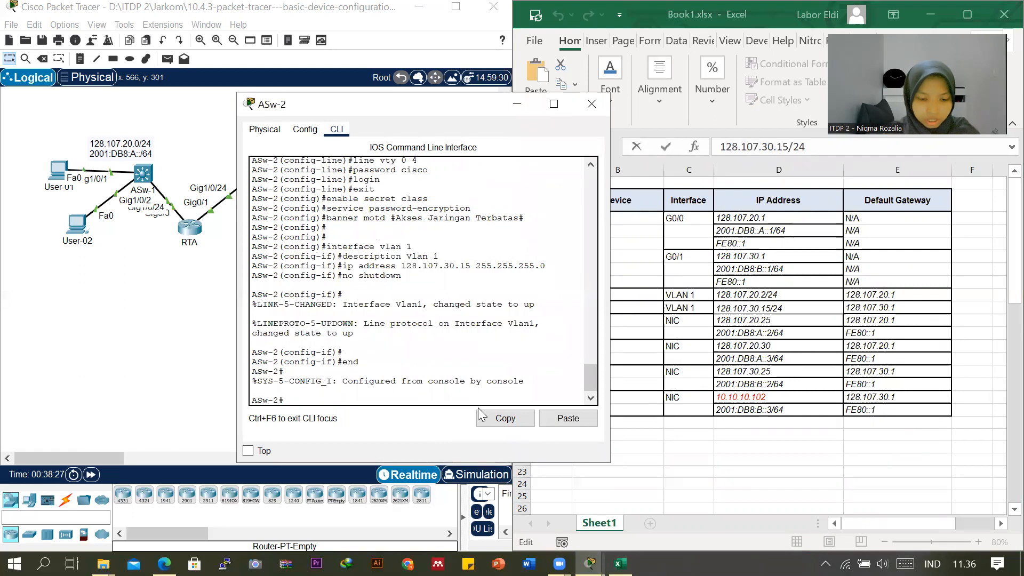
Check the activity requirements and save ASw-2's configuration with copy running-config startup-config, accepting the default destination filename.
{"action": "mouse_move", "coordinate": [589, 563]}
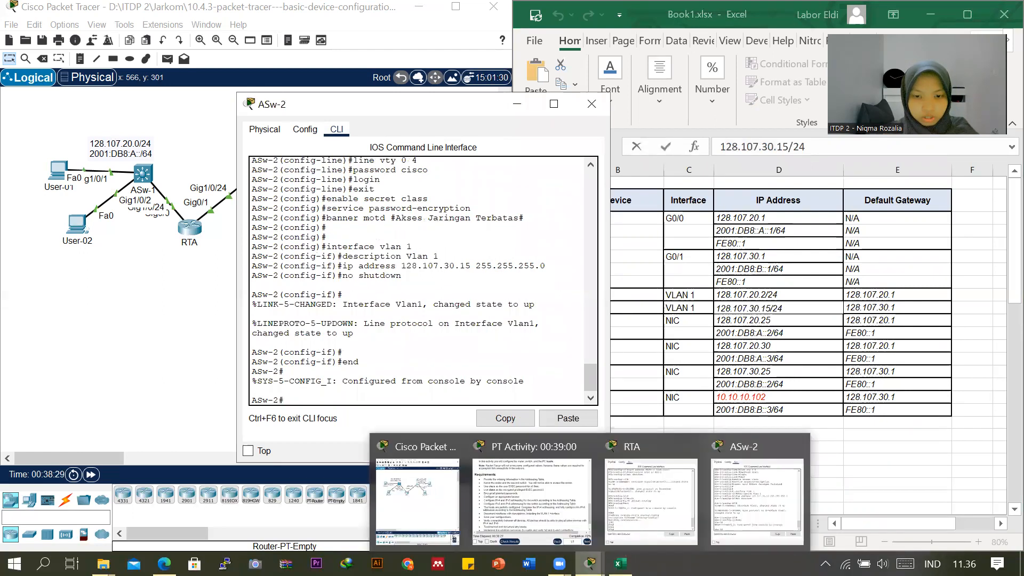
{"action": "left_click", "coordinate": [542, 496]}
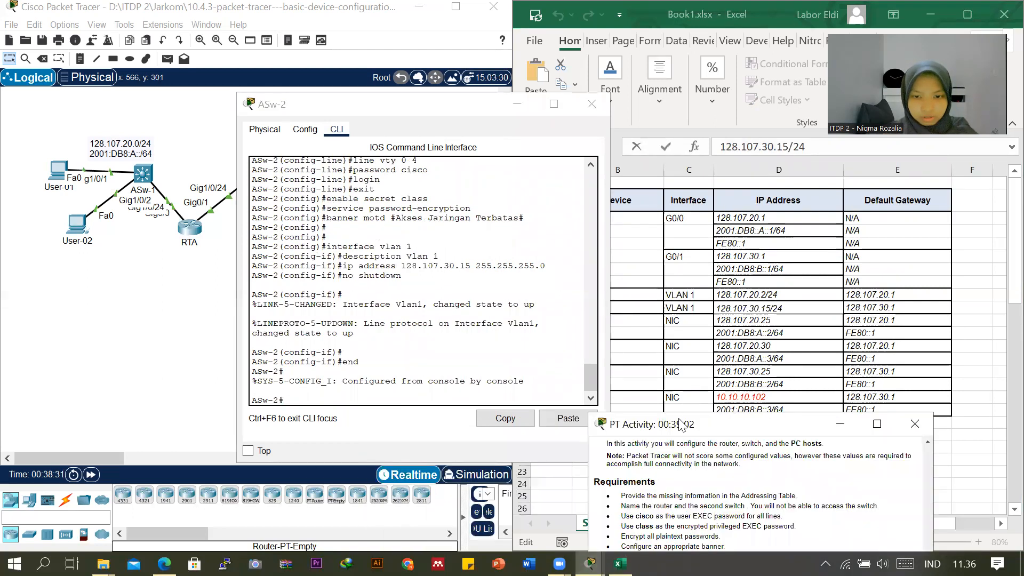
{"action": "left_click", "coordinate": [382, 399]}
{"action": "type", "text": "copy r"}
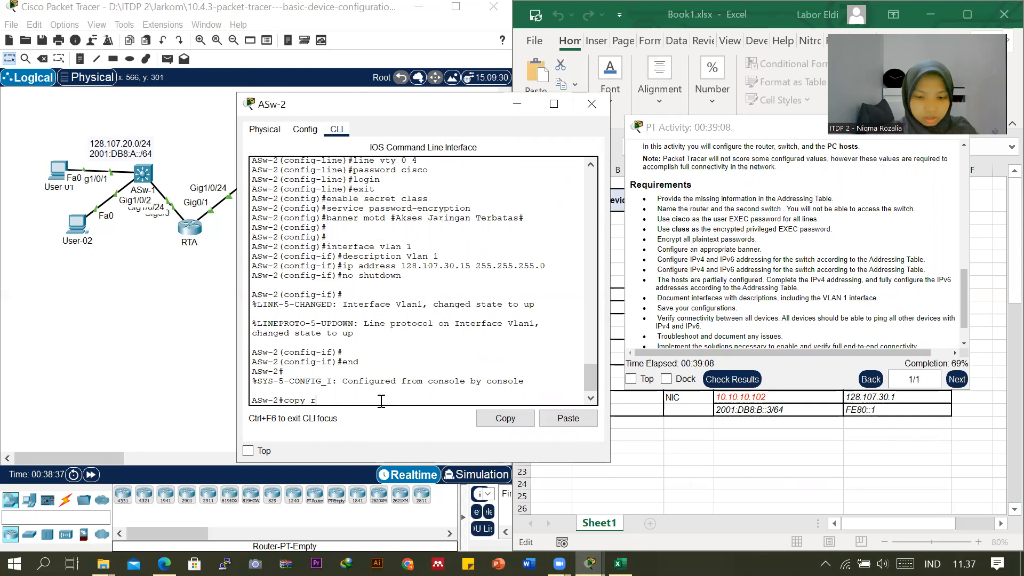
{"action": "type", "text": "unning-config s"}
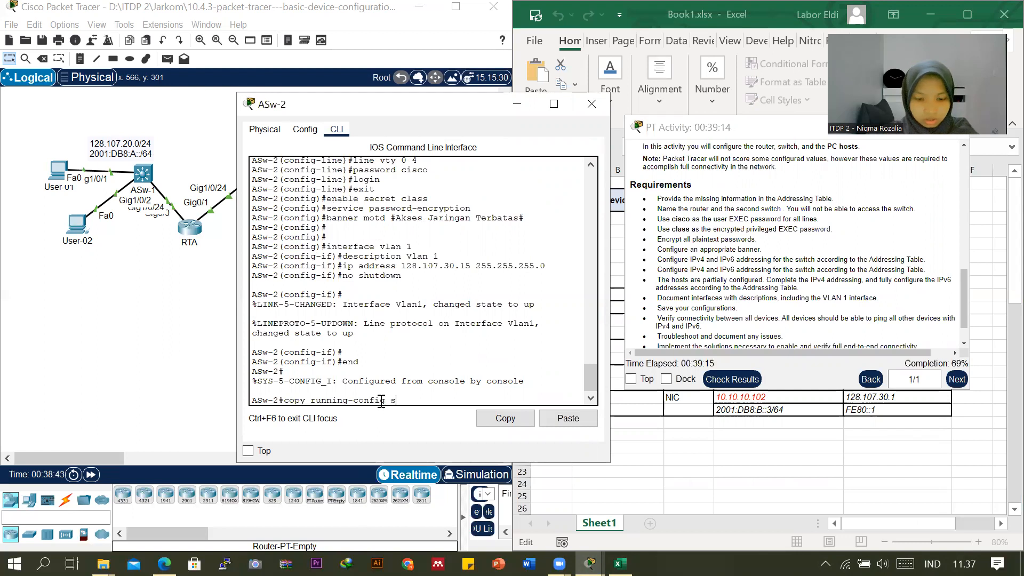
{"action": "type", "text": "tartup-confi"}
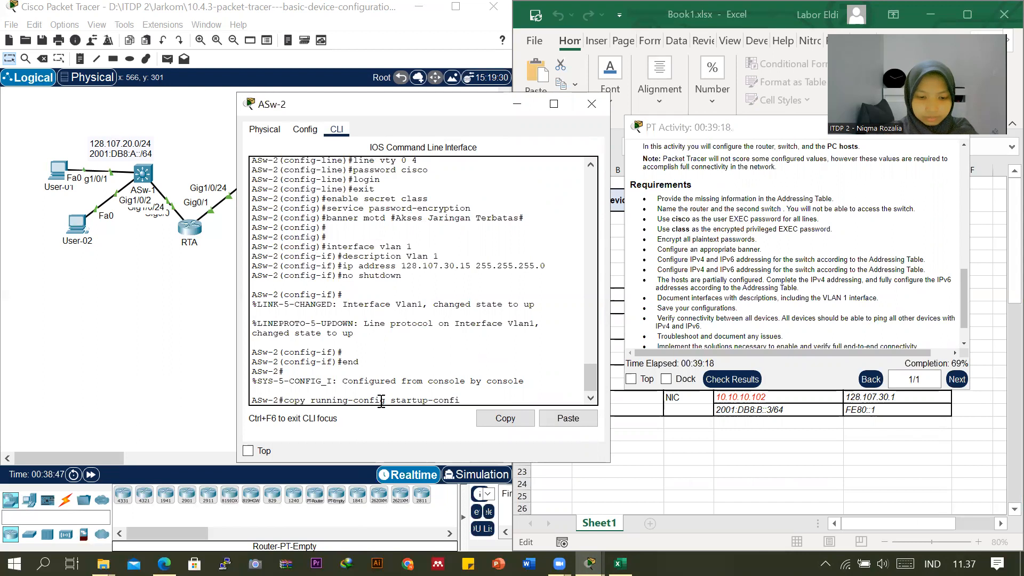
{"action": "type", "text": "g"}
{"action": "key", "text": "Return"}
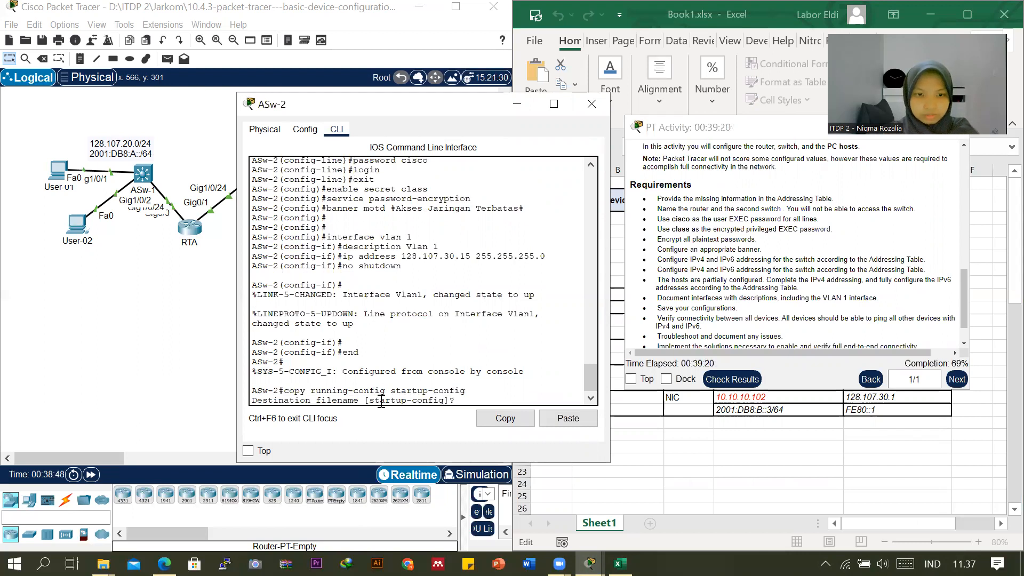
{"action": "key", "text": "Return"}
{"action": "key", "text": "Return"}
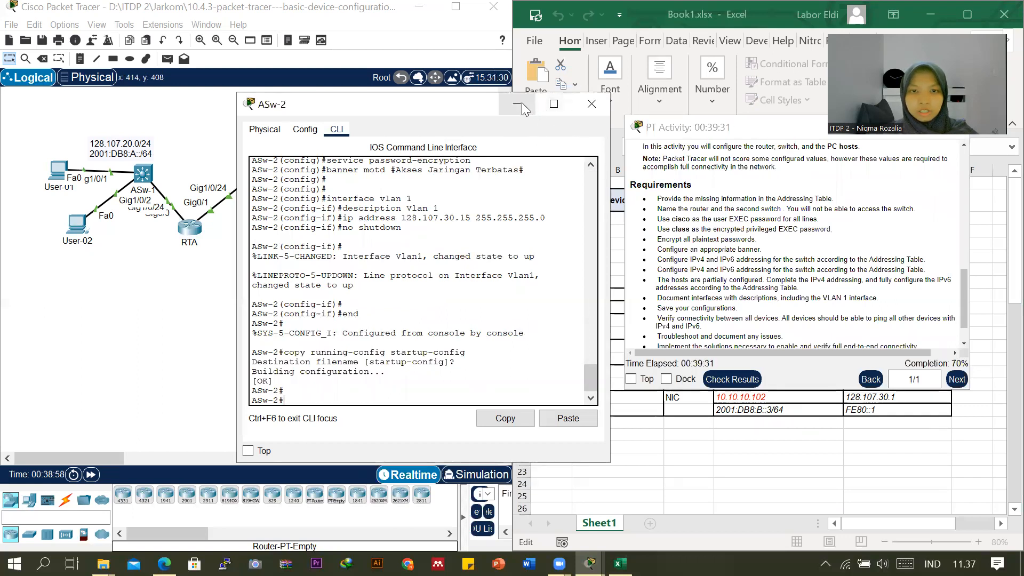
Open User-01's IP Configuration and arrange the windows so the addressing table stays readable beside it.
{"action": "left_click", "coordinate": [53, 200]}
{"action": "left_click", "coordinate": [57, 170]}
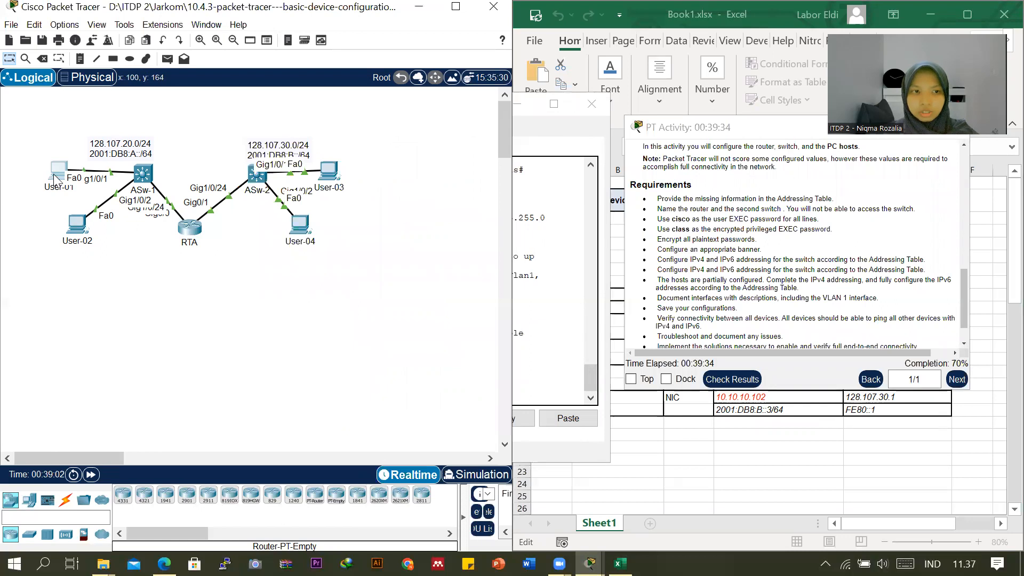
{"action": "left_click_drag", "start_coordinate": [512, 111], "coordinate": [325, 111]}
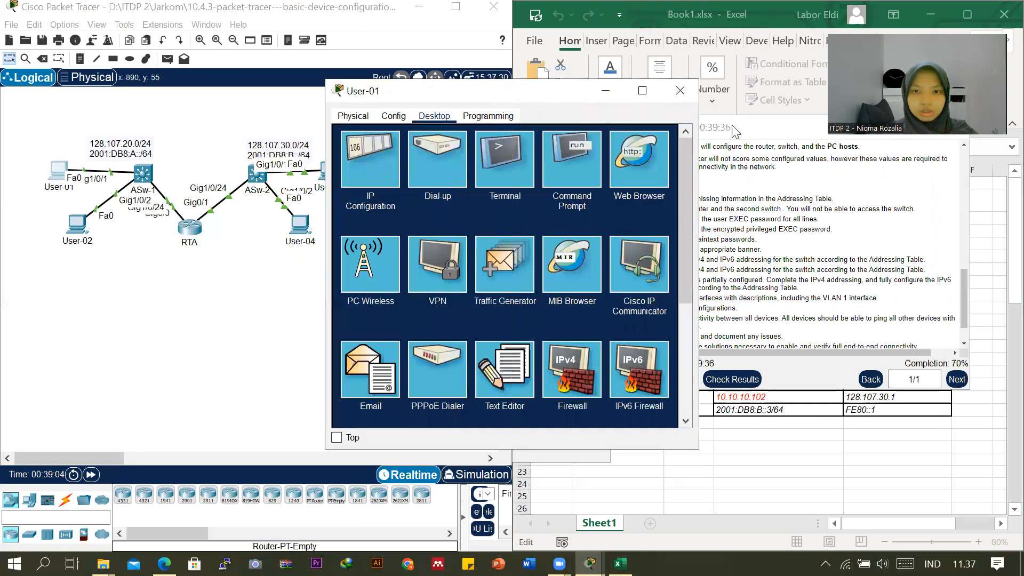
{"action": "left_click", "coordinate": [763, 131]}
{"action": "left_click_drag", "start_coordinate": [763, 132], "coordinate": [516, 366]}
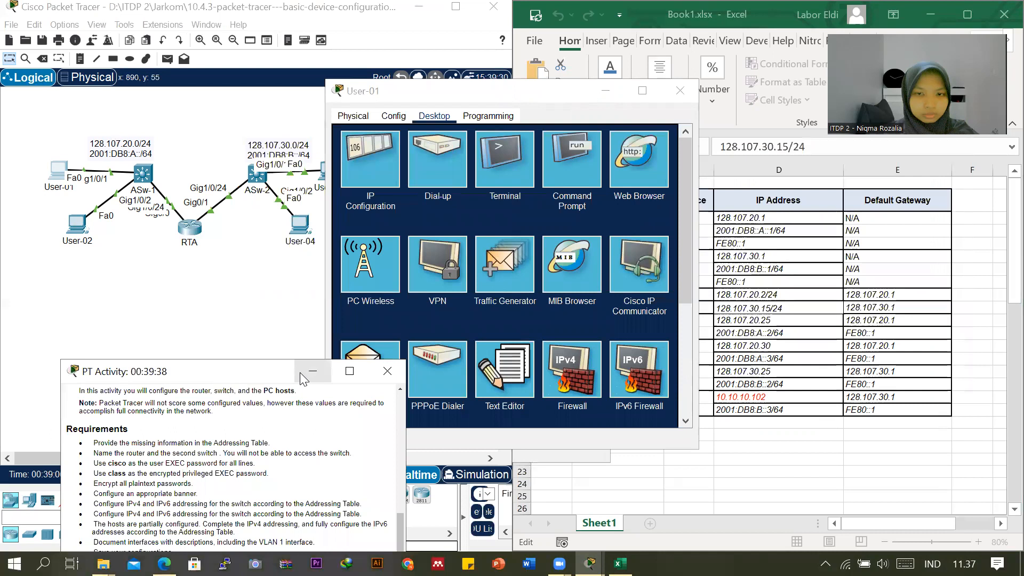
{"action": "left_click", "coordinate": [487, 142]}
{"action": "left_click", "coordinate": [370, 171]}
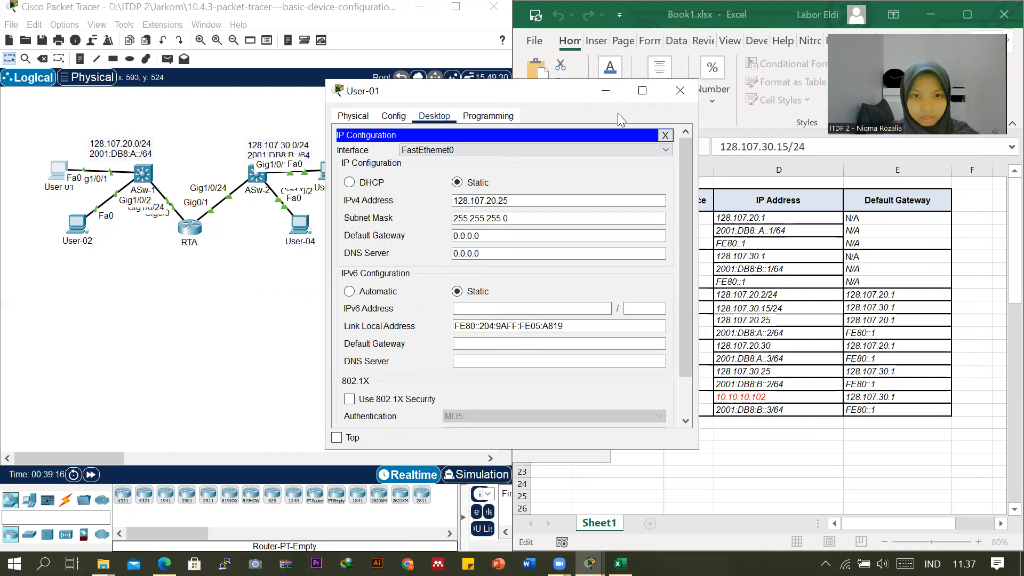
{"action": "left_click_drag", "start_coordinate": [469, 96], "coordinate": [362, 111]}
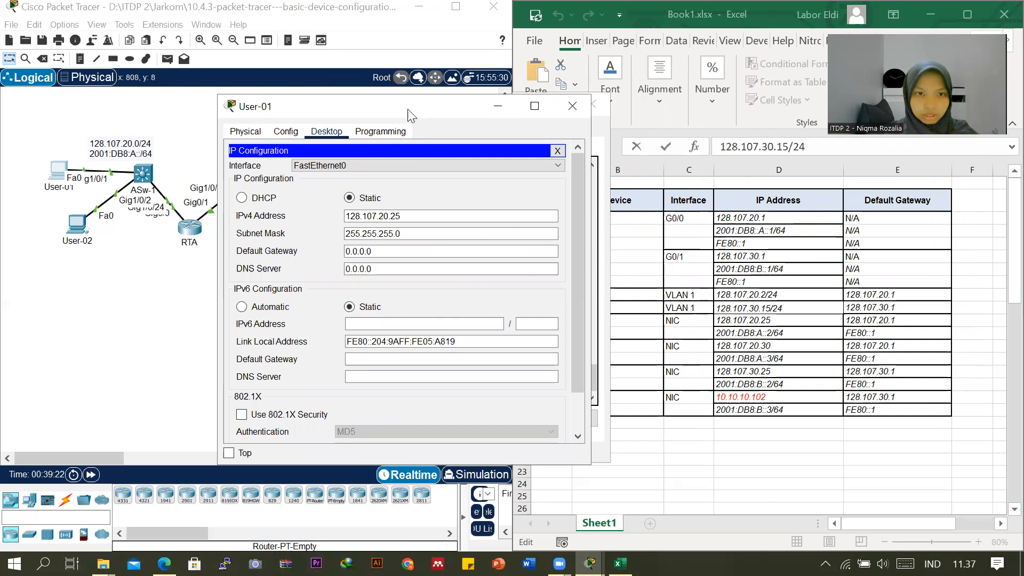
{"action": "left_click_drag", "start_coordinate": [407, 109], "coordinate": [293, 102]}
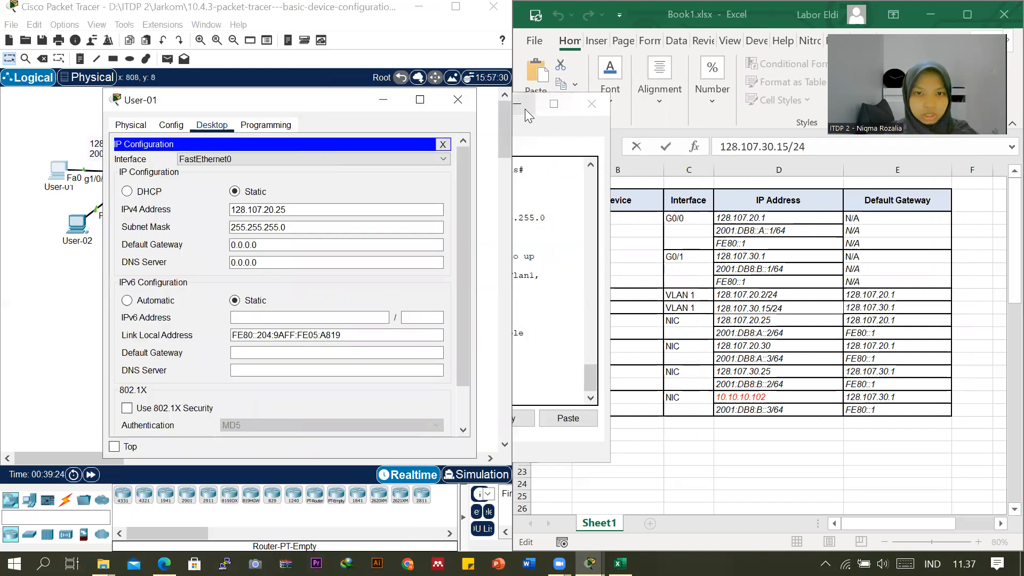
Set User-01's IPv4 default gateway to 128.107.20.1, copied from the addressing table.
{"action": "left_click", "coordinate": [859, 322]}
{"action": "left_click", "coordinate": [859, 322]}
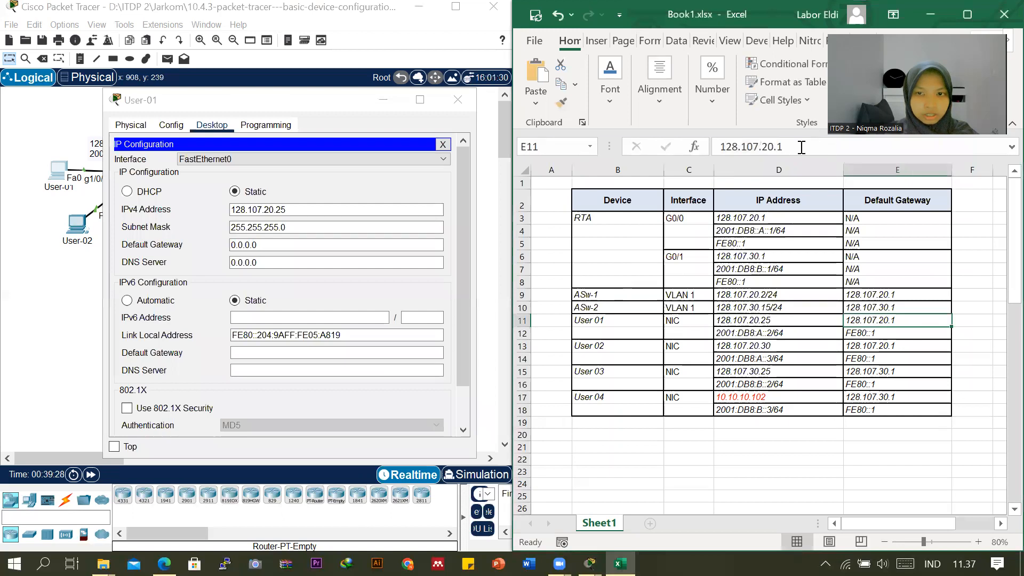
{"action": "triple_click", "coordinate": [701, 145]}
{"action": "key", "text": "ctrl+c"}
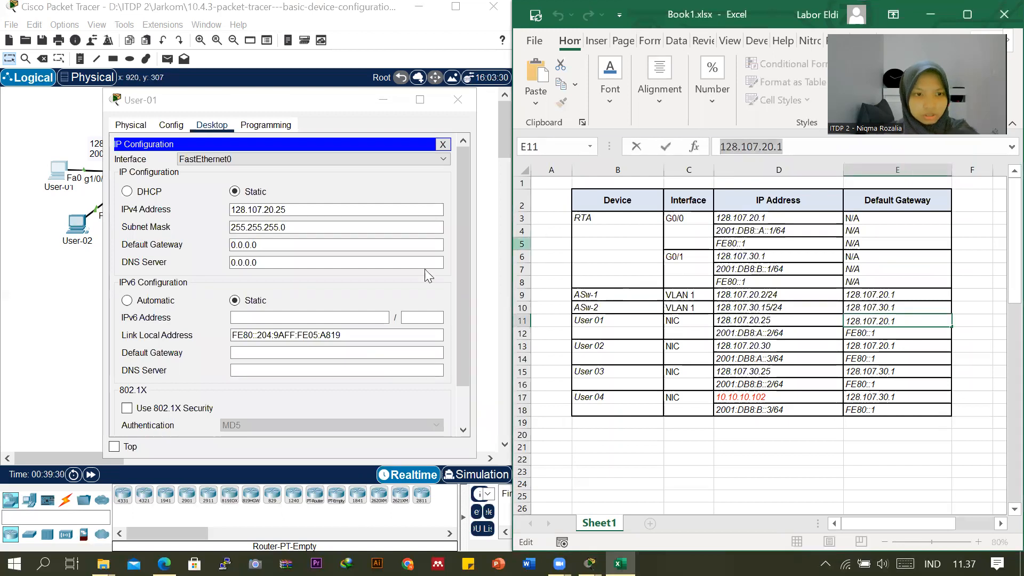
{"action": "left_click", "coordinate": [328, 242]}
{"action": "triple_click", "coordinate": [327, 244]}
{"action": "key", "text": "ctrl+v"}
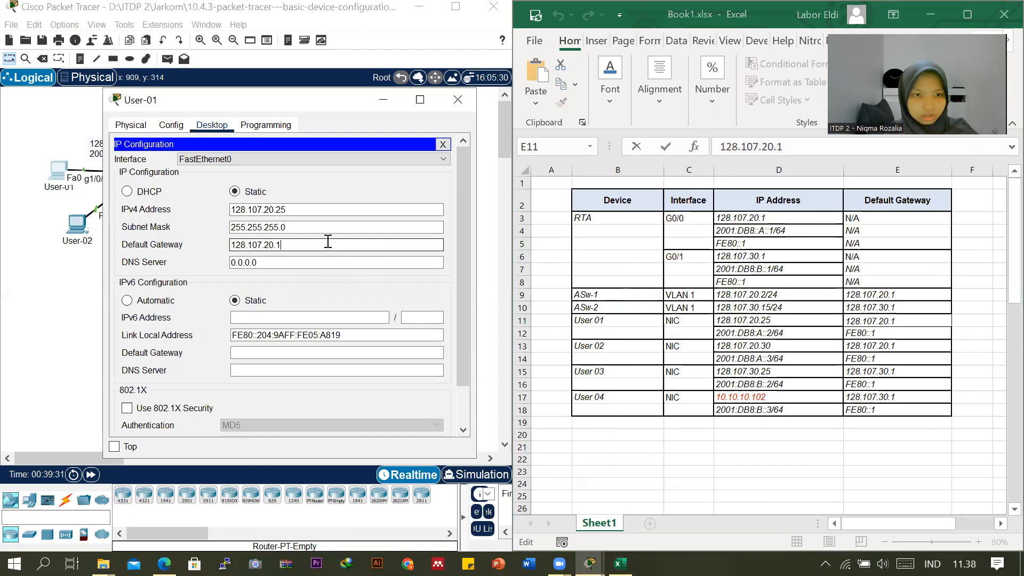
Set User-01's static IPv6 address to 2001:DB8:A::2 from the addressing table, with prefix length 64.
{"action": "left_click", "coordinate": [294, 316]}
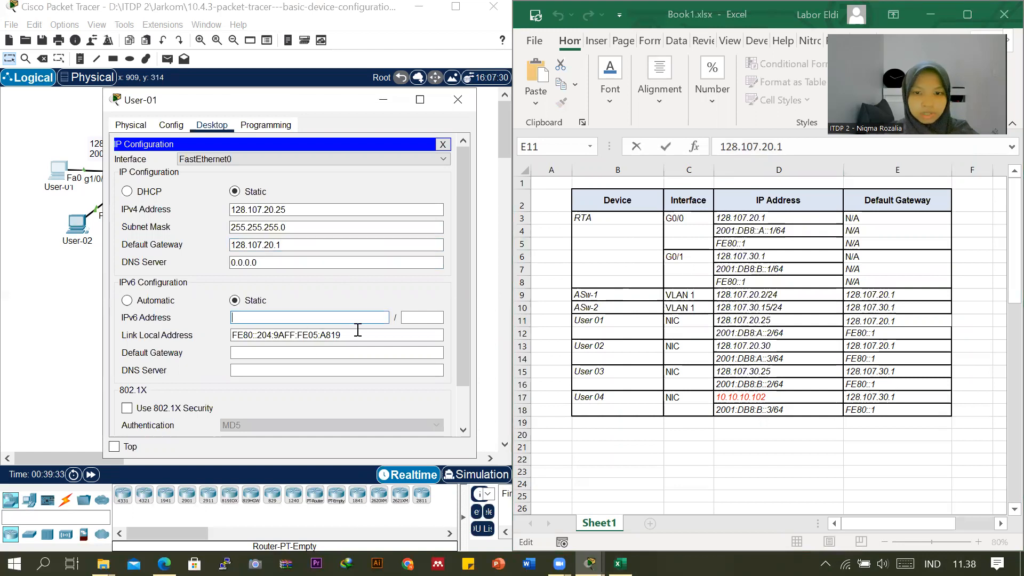
{"action": "left_click", "coordinate": [737, 334]}
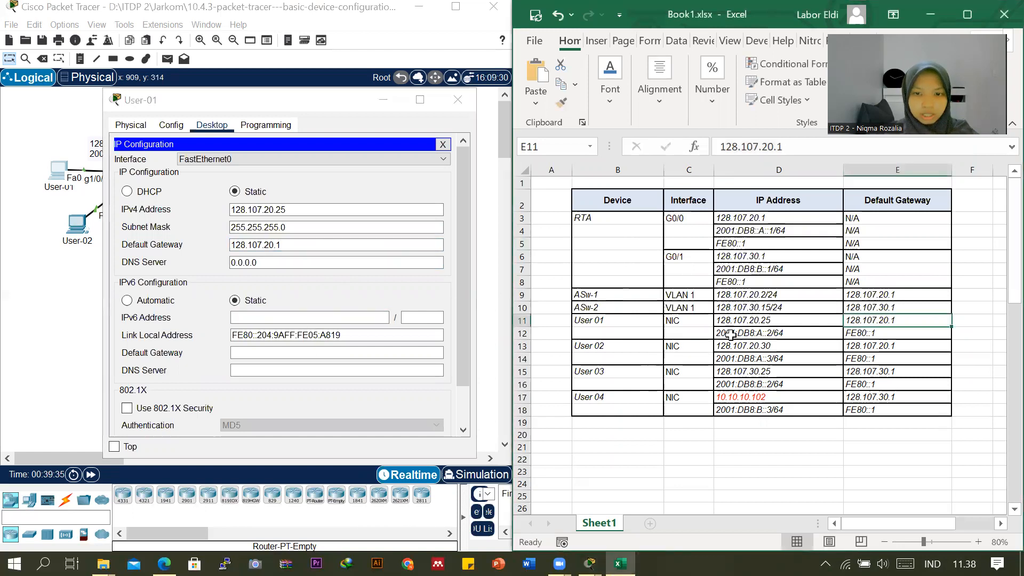
{"action": "left_click", "coordinate": [737, 333]}
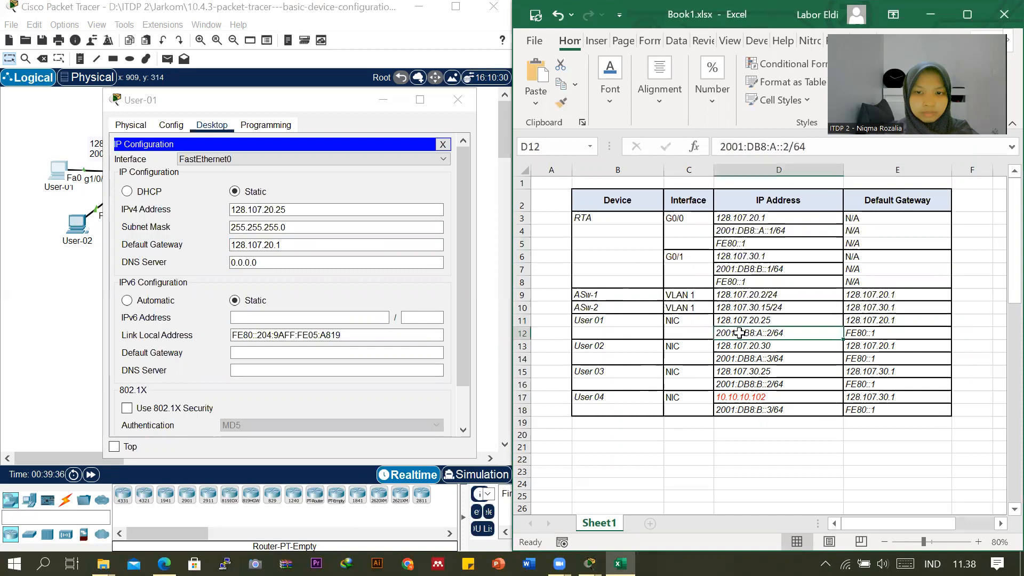
{"action": "left_click", "coordinate": [806, 146]}
{"action": "left_click_drag", "start_coordinate": [787, 146], "coordinate": [719, 146]}
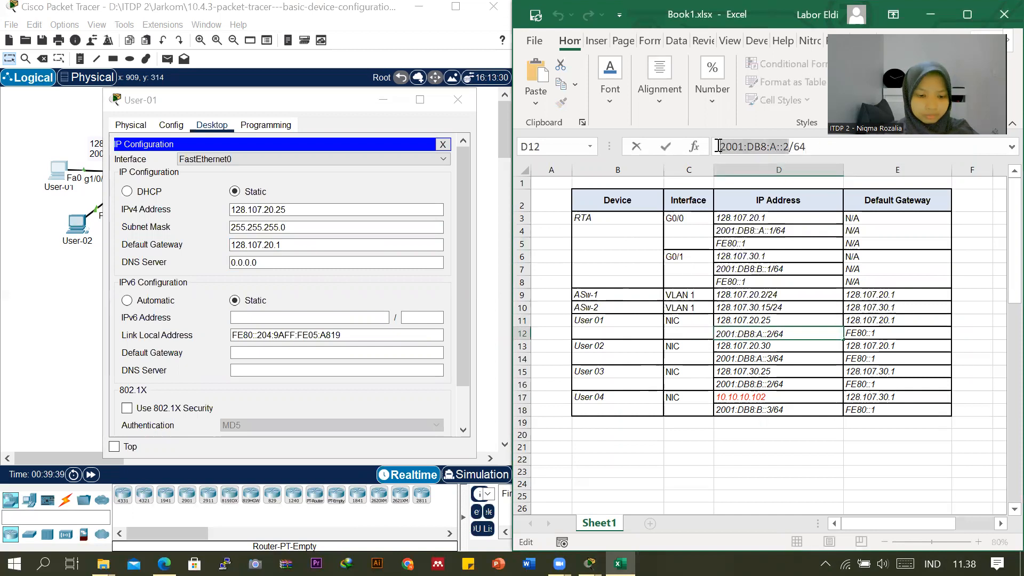
{"action": "left_click", "coordinate": [314, 319]}
{"action": "type", "text": "2001:DB8:A::2"}
{"action": "left_click", "coordinate": [421, 318]}
{"action": "type", "text": "64"}
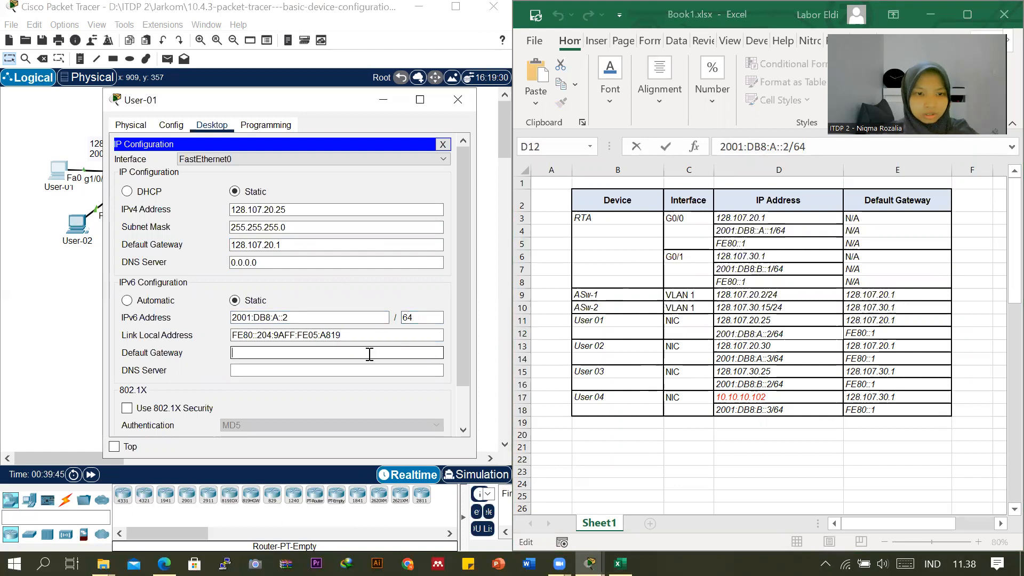
Set User-01's IPv6 default gateway to FE80::1 from the addressing table and close the User-01 window.
{"action": "left_click", "coordinate": [849, 331]}
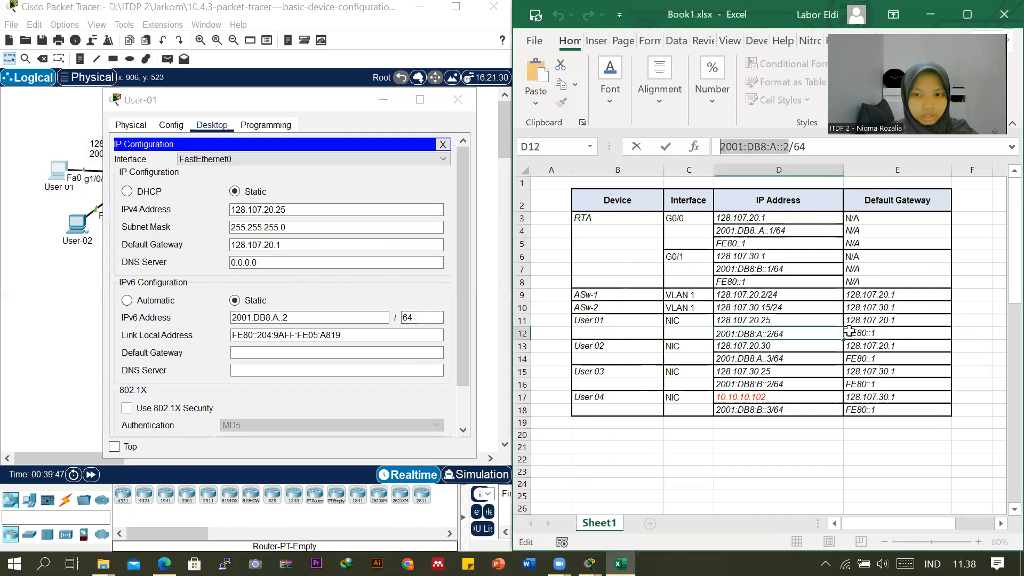
{"action": "left_click", "coordinate": [849, 331]}
{"action": "left_click_drag", "start_coordinate": [768, 146], "coordinate": [676, 154]}
{"action": "key", "text": "ctrl+c"}
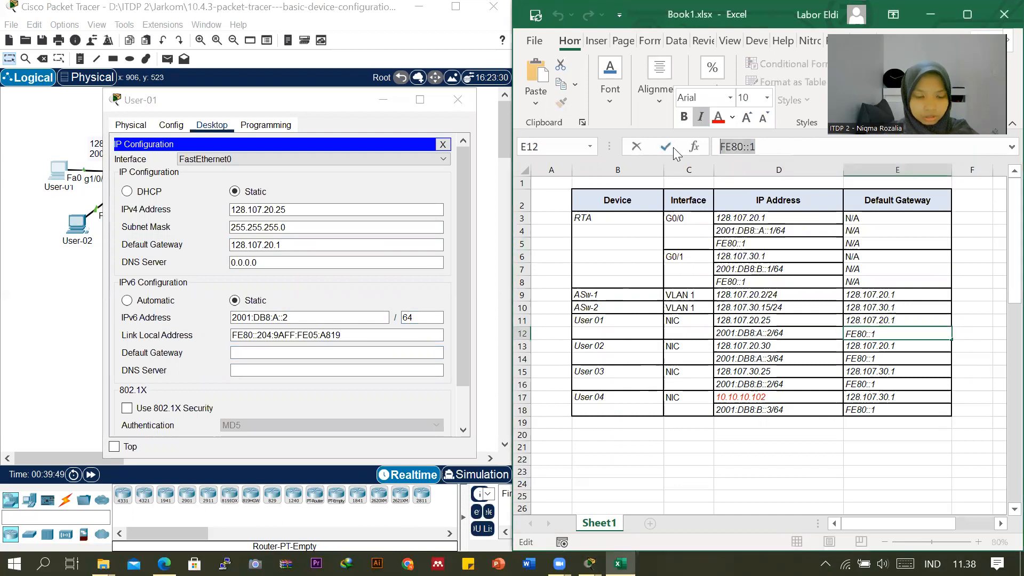
{"action": "left_click", "coordinate": [338, 352]}
{"action": "key", "text": "ctrl+v"}
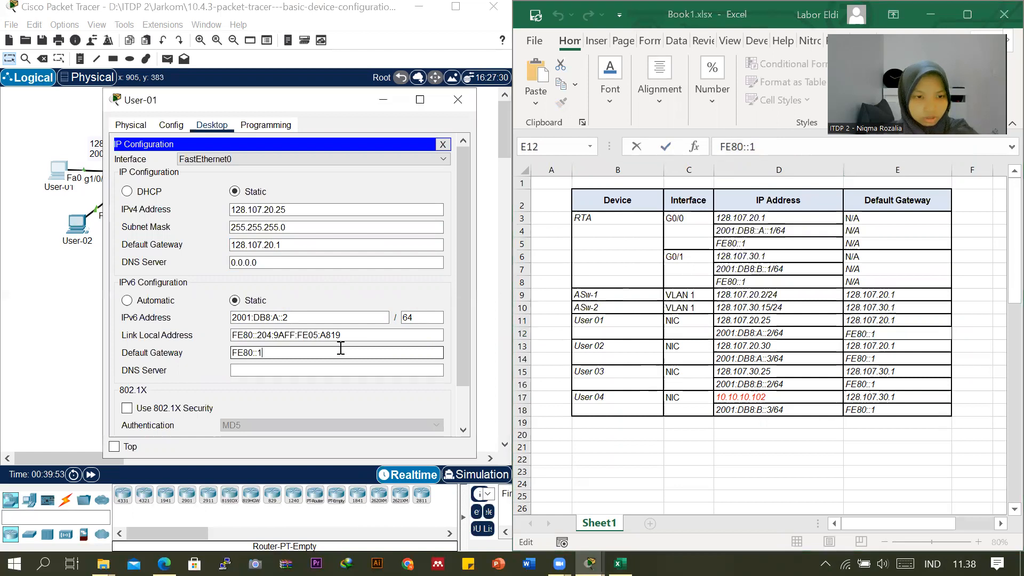
{"action": "left_click", "coordinate": [456, 102]}
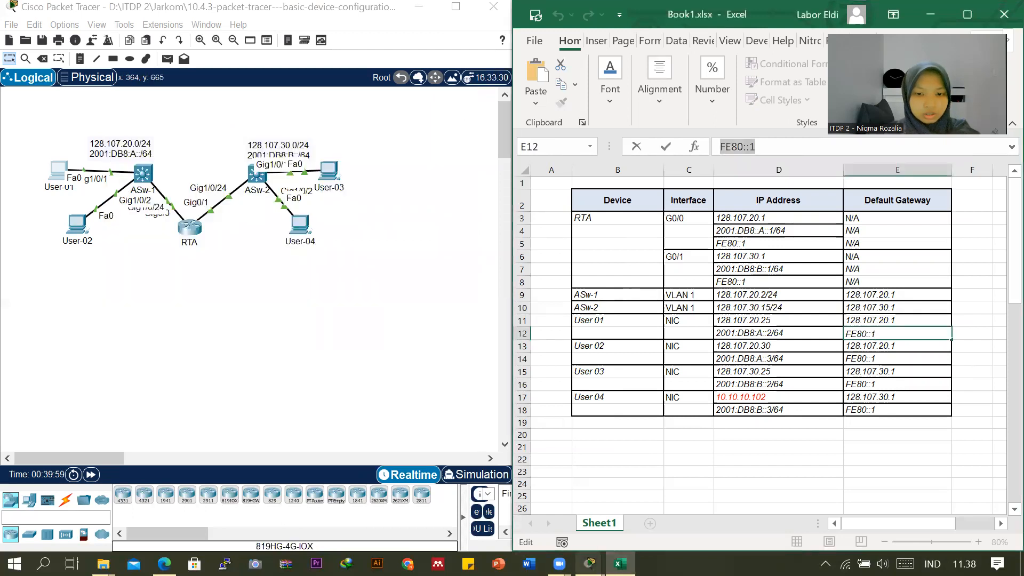
Check the completion percentage in the PT Activity instructions window, then minimize it.
{"action": "mouse_move", "coordinate": [589, 563]}
{"action": "left_click", "coordinate": [574, 494]}
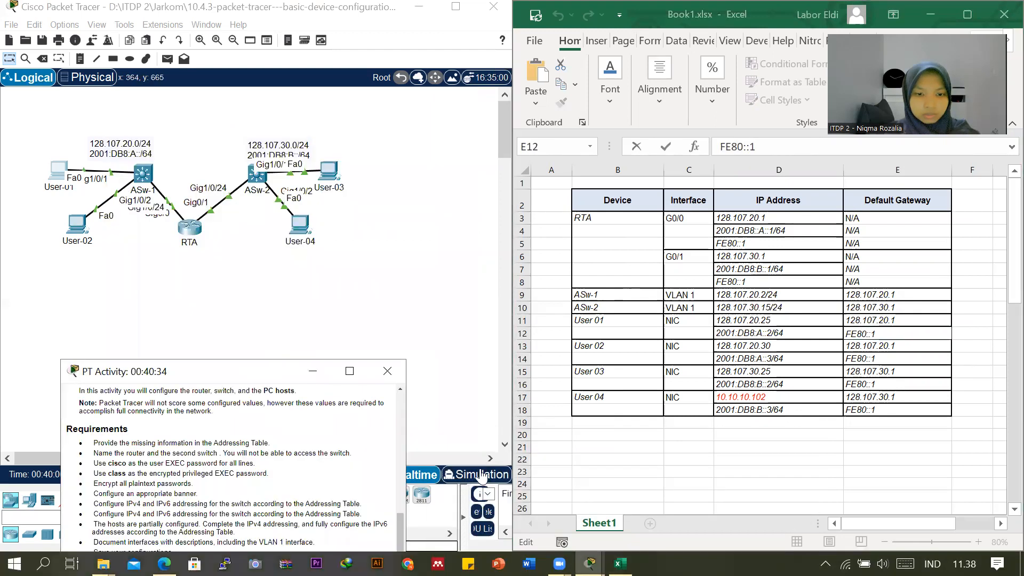
{"action": "left_click_drag", "start_coordinate": [246, 371], "coordinate": [543, 83]}
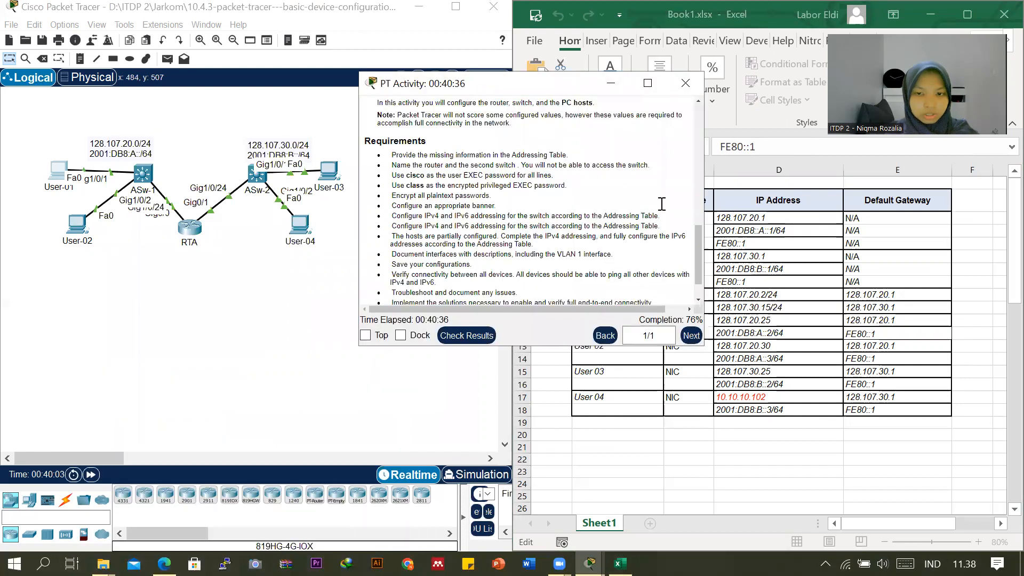
{"action": "left_click", "coordinate": [610, 82]}
Open User-02's IP Configuration beside the addressing table and set its IPv4 default gateway to 128.107.20.1.
{"action": "left_click", "coordinate": [78, 227]}
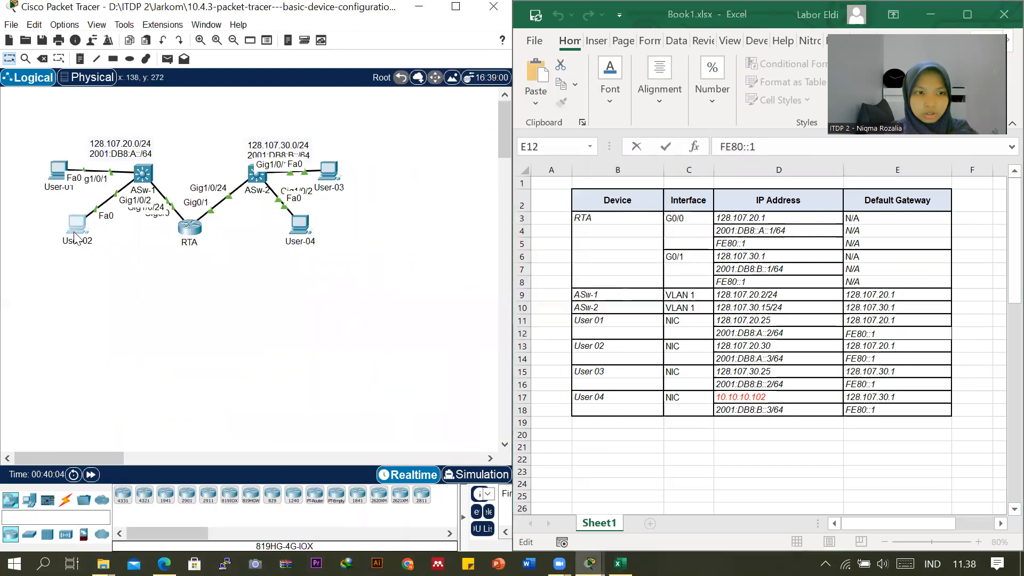
{"action": "left_click", "coordinate": [381, 169]}
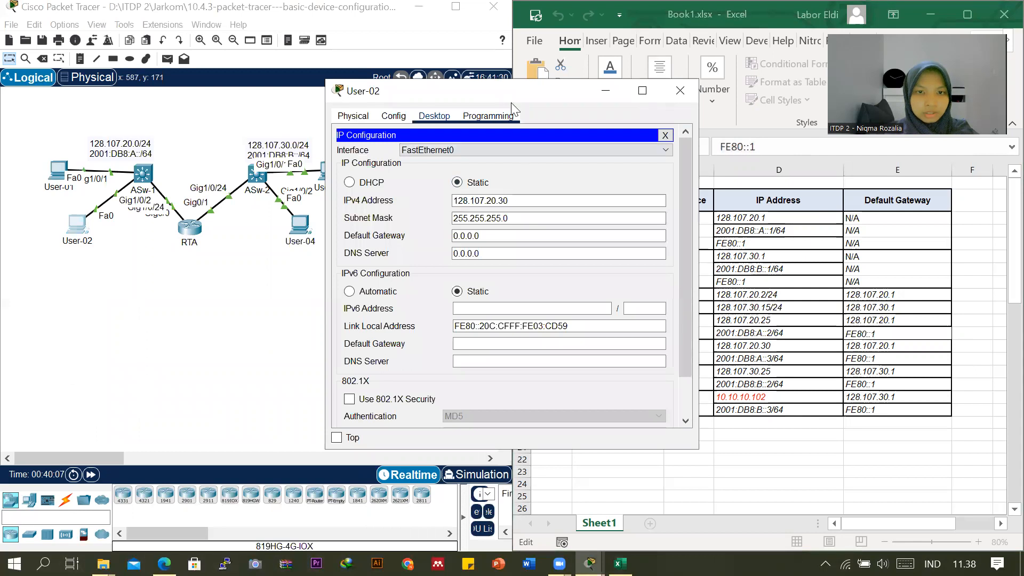
{"action": "left_click_drag", "start_coordinate": [515, 94], "coordinate": [269, 138]}
{"action": "left_click", "coordinate": [245, 278]}
{"action": "left_click_drag", "start_coordinate": [276, 241], "coordinate": [192, 237]}
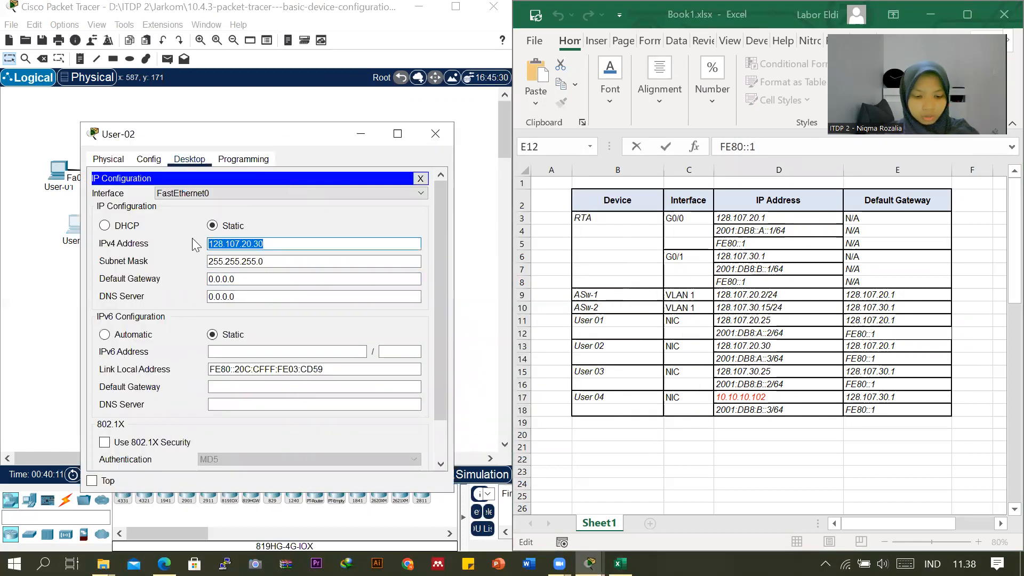
{"action": "left_click_drag", "start_coordinate": [240, 279], "coordinate": [157, 284]}
{"action": "type", "text": "128.107.20.30"}
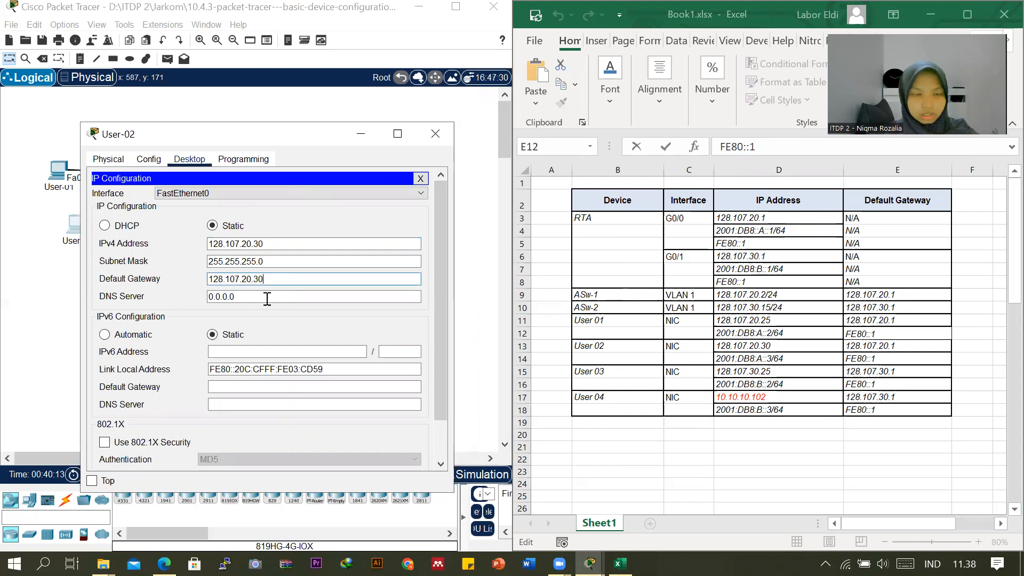
Set User-02's static IPv6 address to 2001:DB8:A::3, copied from the addressing table, with prefix length 64.
{"action": "left_click", "coordinate": [276, 352]}
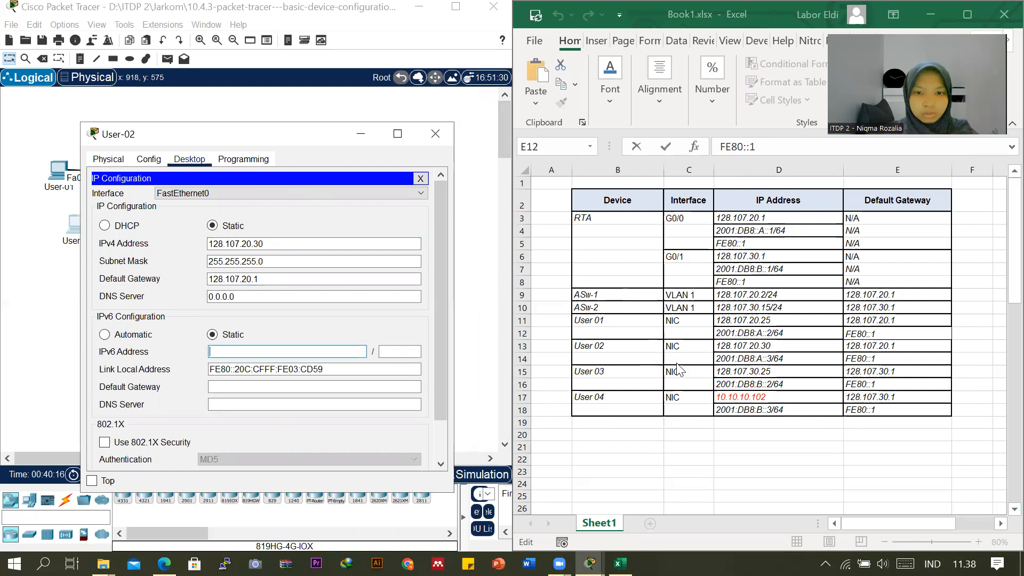
{"action": "left_click", "coordinate": [751, 358]}
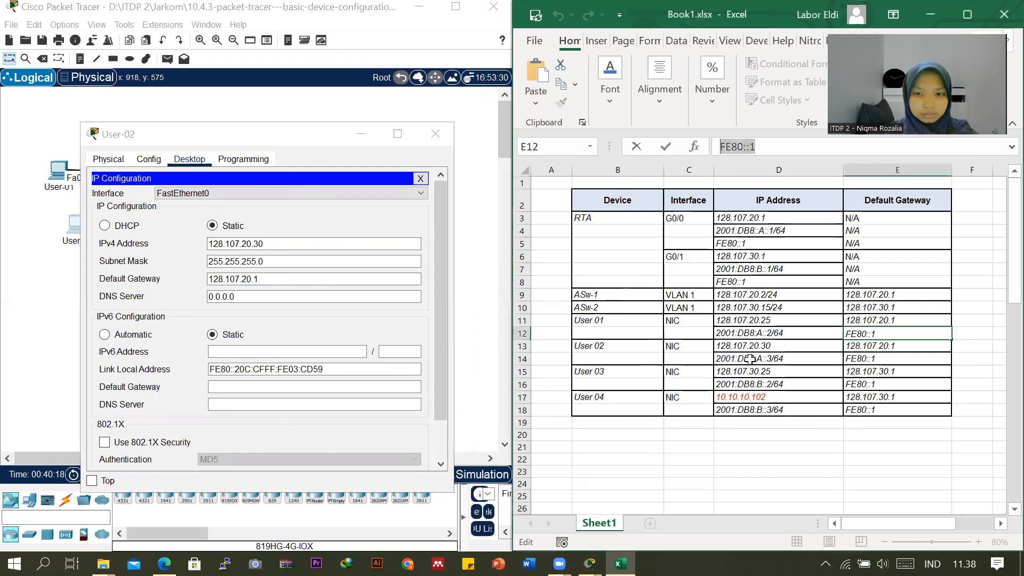
{"action": "left_click", "coordinate": [728, 361]}
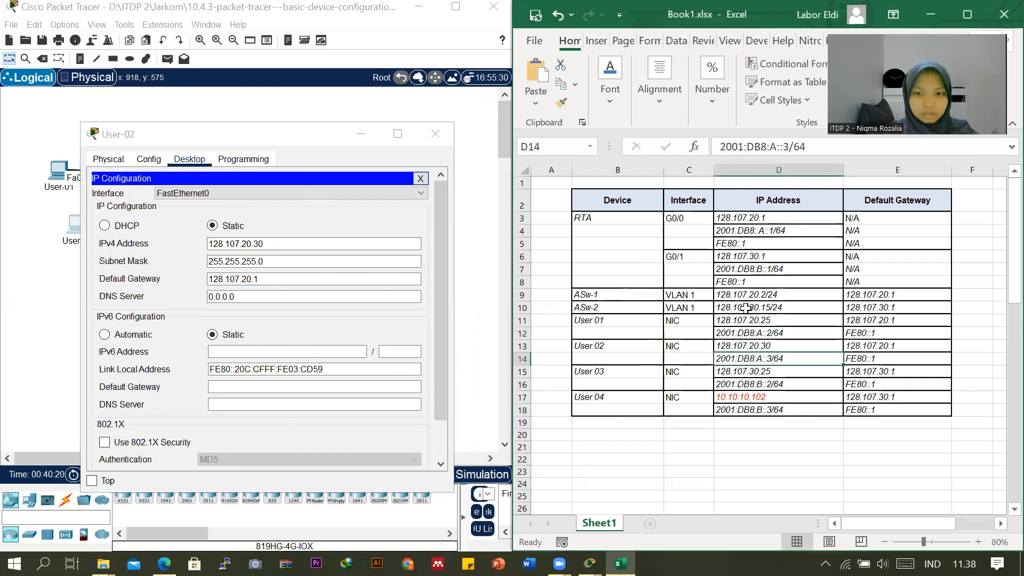
{"action": "left_click_drag", "start_coordinate": [720, 147], "coordinate": [789, 146]}
{"action": "key", "text": "ctrl+c"}
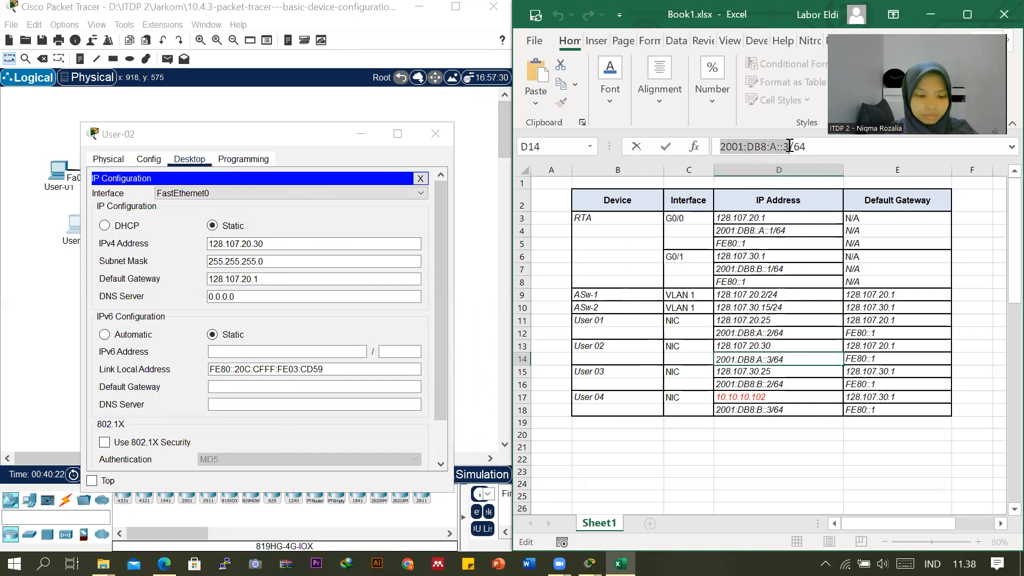
{"action": "left_click", "coordinate": [257, 352]}
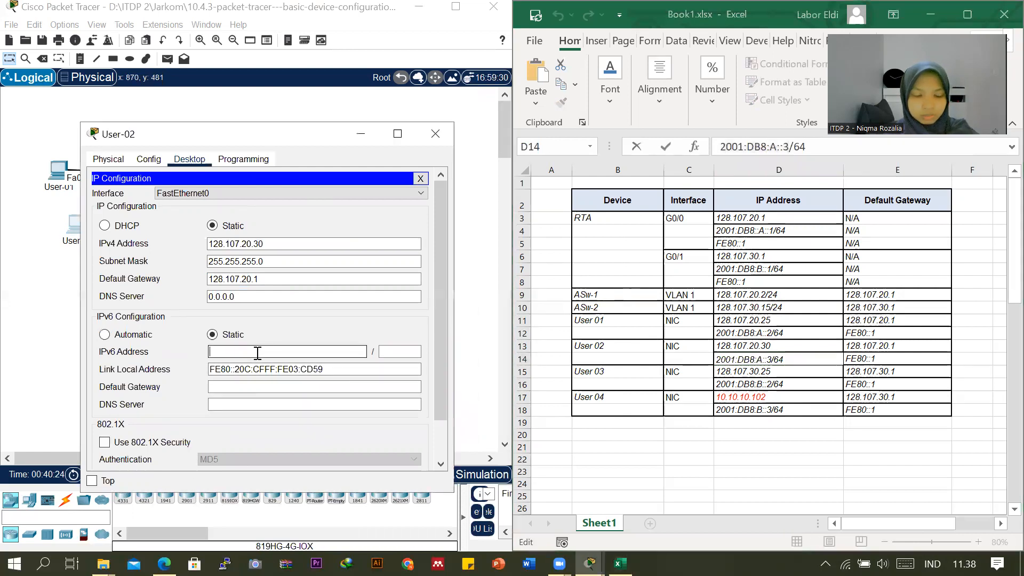
{"action": "key", "text": "ctrl+v"}
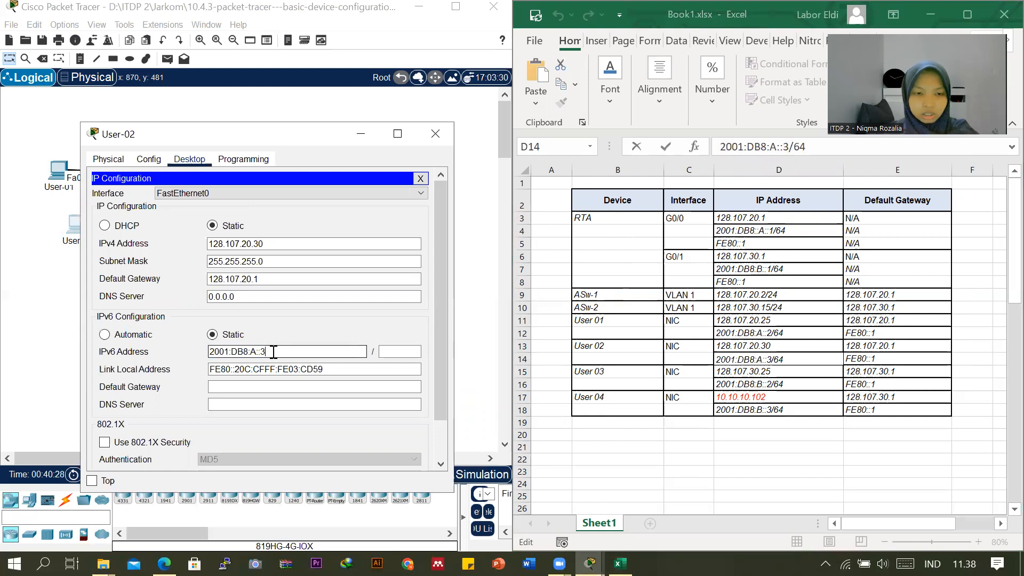
{"action": "left_click", "coordinate": [394, 351]}
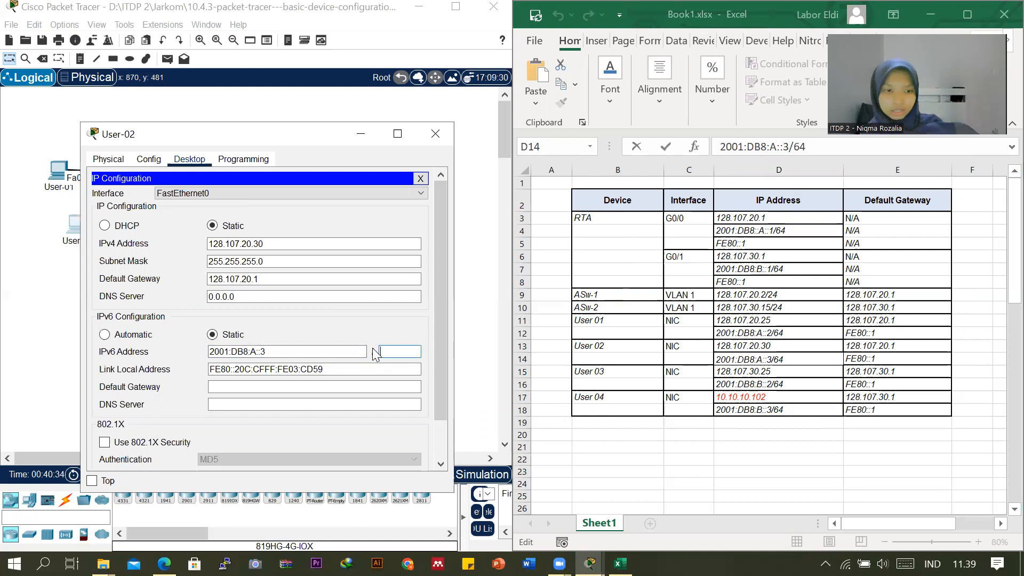
{"action": "type", "text": "64"}
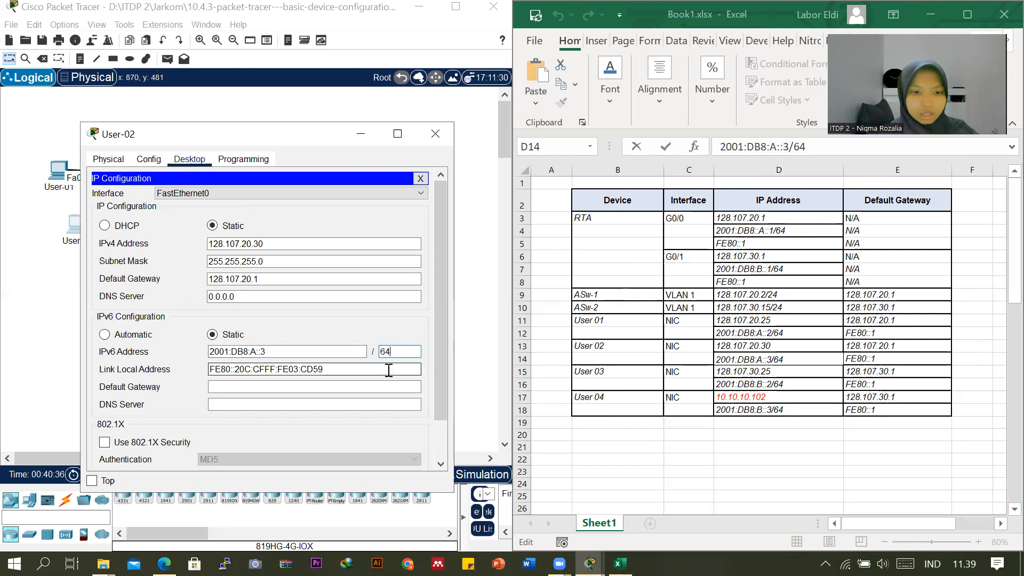
Set User-02's IPv6 default gateway to FE80::1 from the addressing table and close the User-02 window.
{"action": "left_click", "coordinate": [366, 387]}
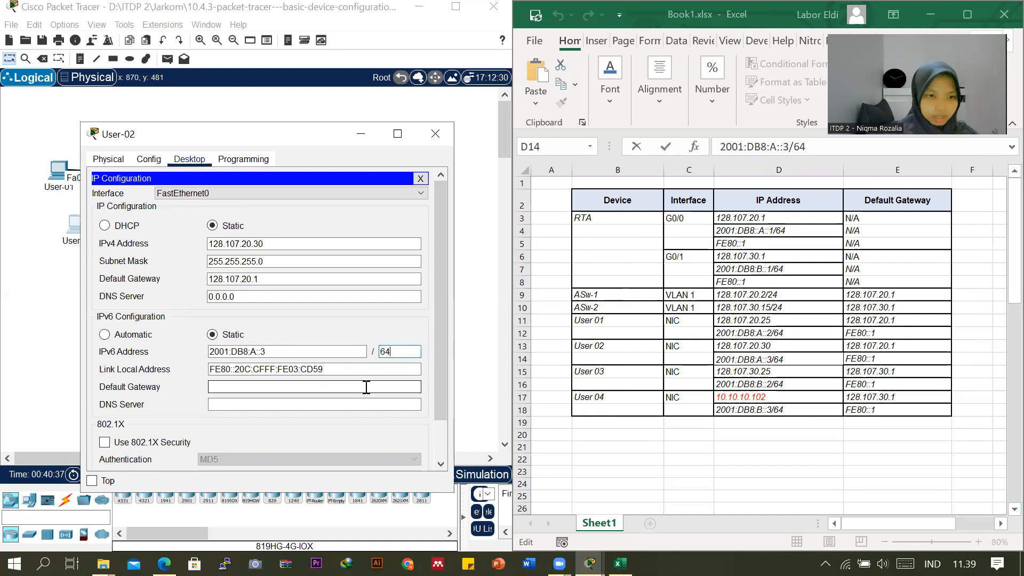
{"action": "left_click", "coordinate": [862, 363]}
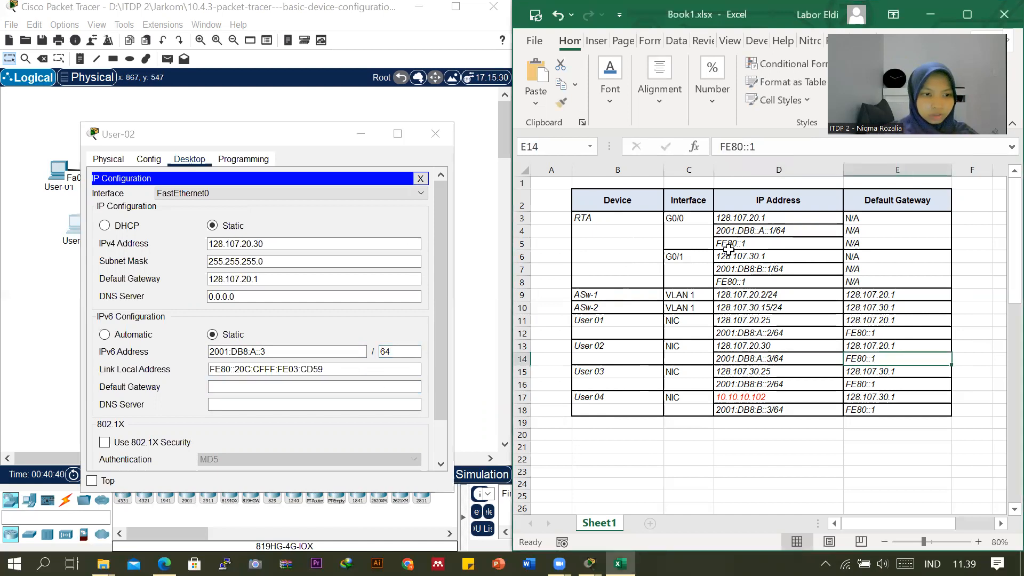
{"action": "left_click_drag", "start_coordinate": [778, 145], "coordinate": [694, 147]}
{"action": "key", "text": "ctrl+c"}
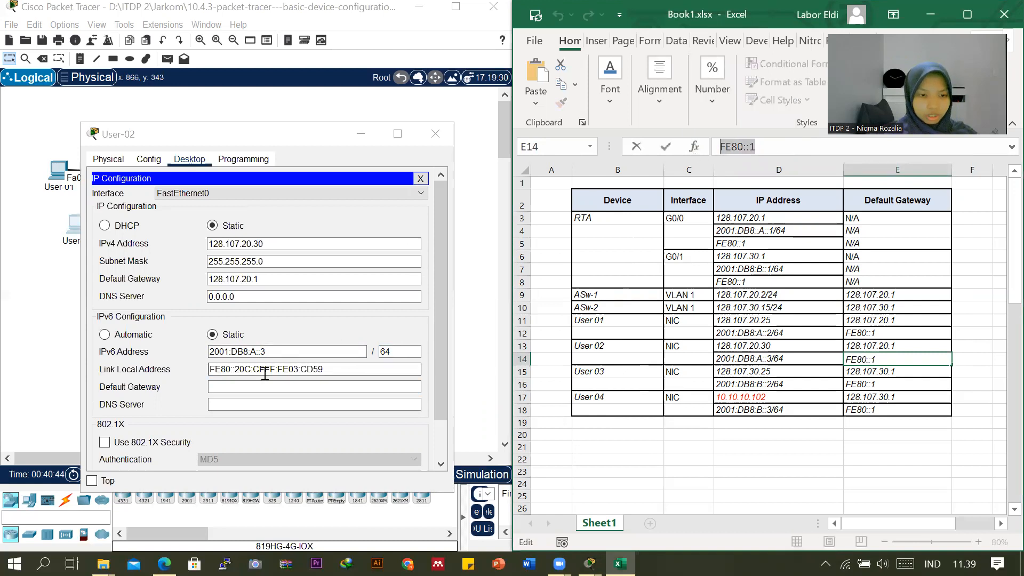
{"action": "left_click", "coordinate": [256, 387]}
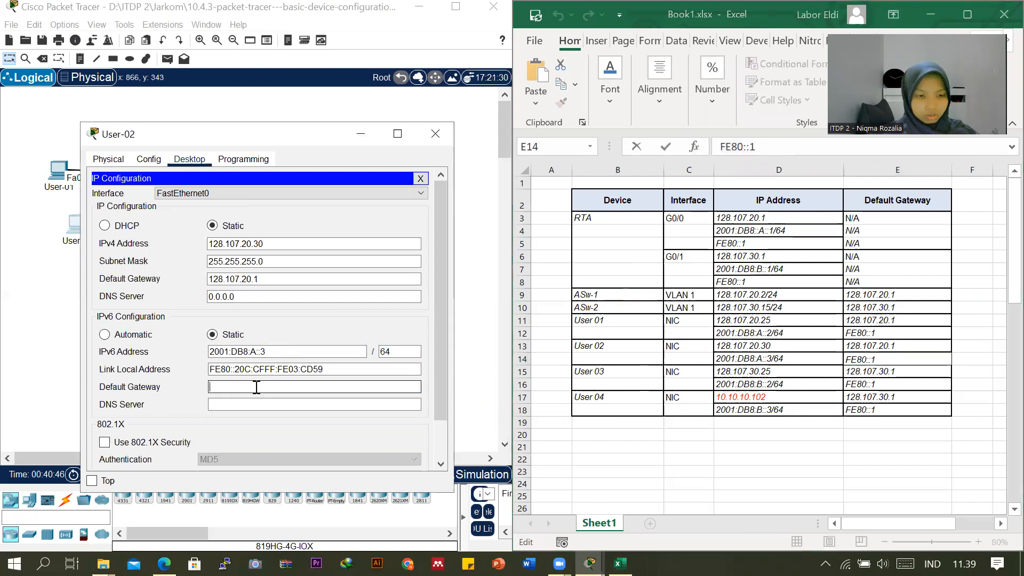
{"action": "key", "text": "ctrl+v"}
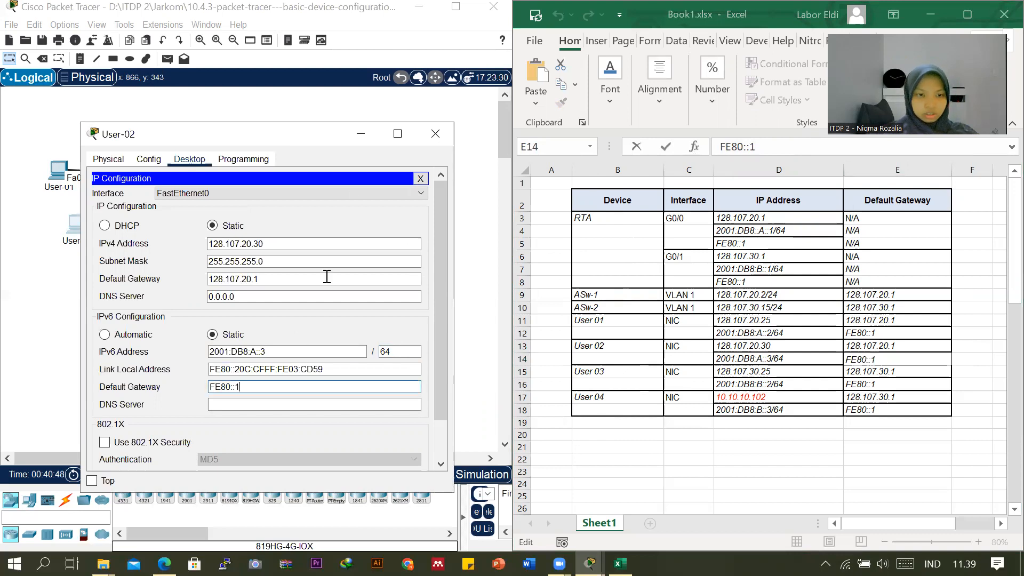
{"action": "left_click", "coordinate": [437, 134]}
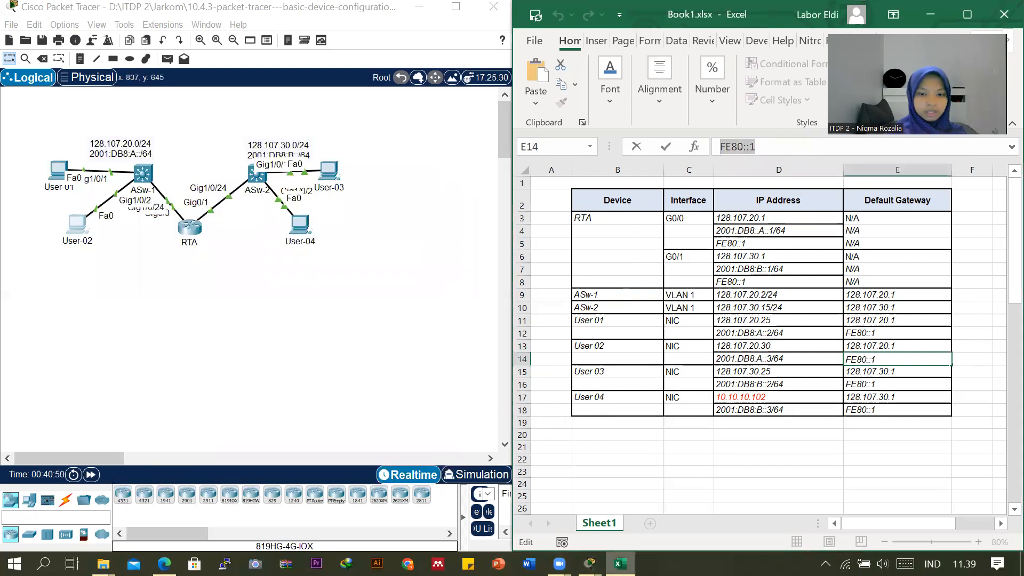
Check the activity's completion percentage after configuring User-02 and minimize the PT Activity window.
{"action": "mouse_move", "coordinate": [590, 563]}
{"action": "left_click", "coordinate": [567, 488]}
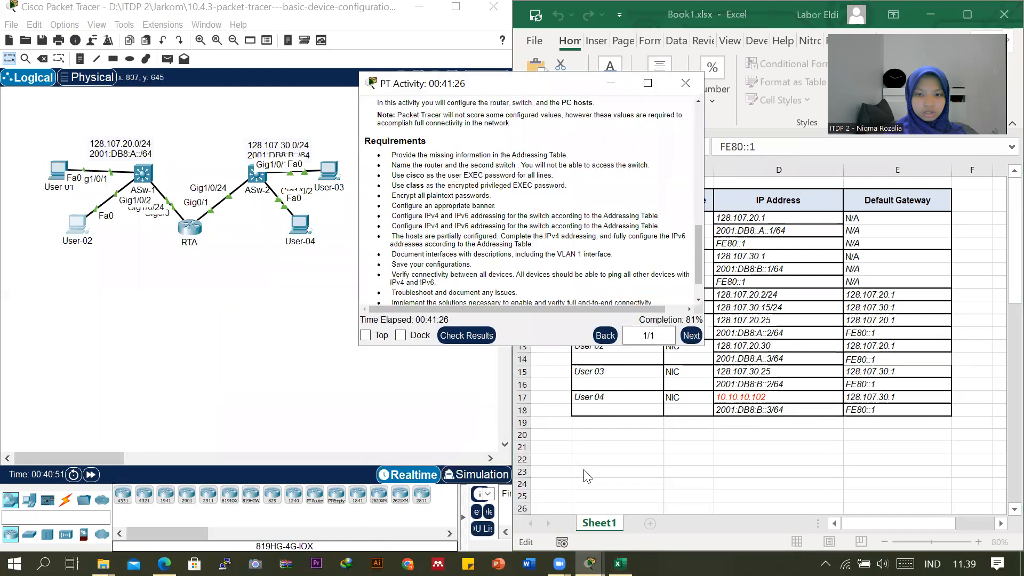
{"action": "left_click", "coordinate": [613, 85]}
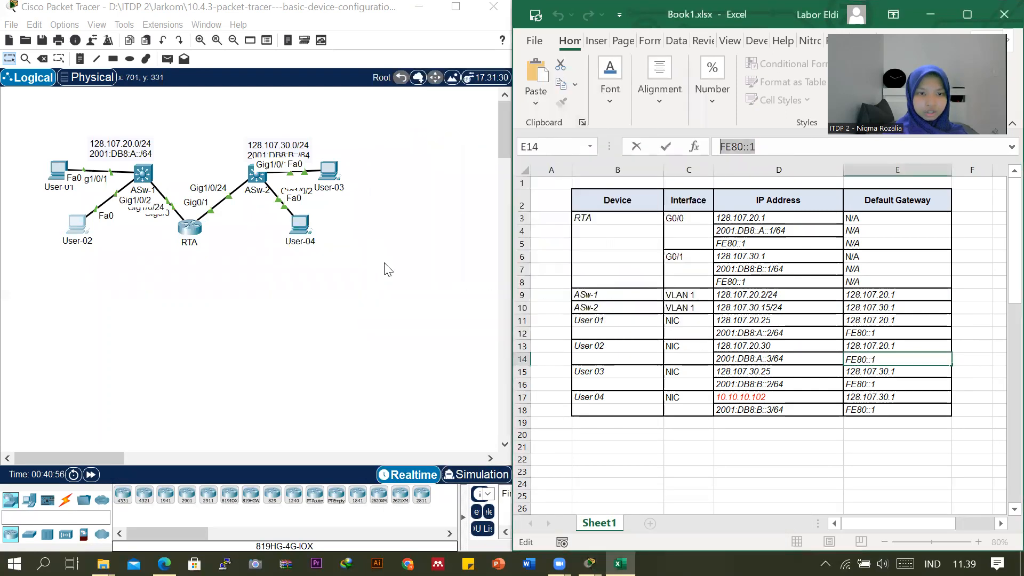
Open User-03's IP Configuration beside the addressing table and set its IPv4 default gateway to 128.107.30.1.
{"action": "left_click", "coordinate": [331, 175]}
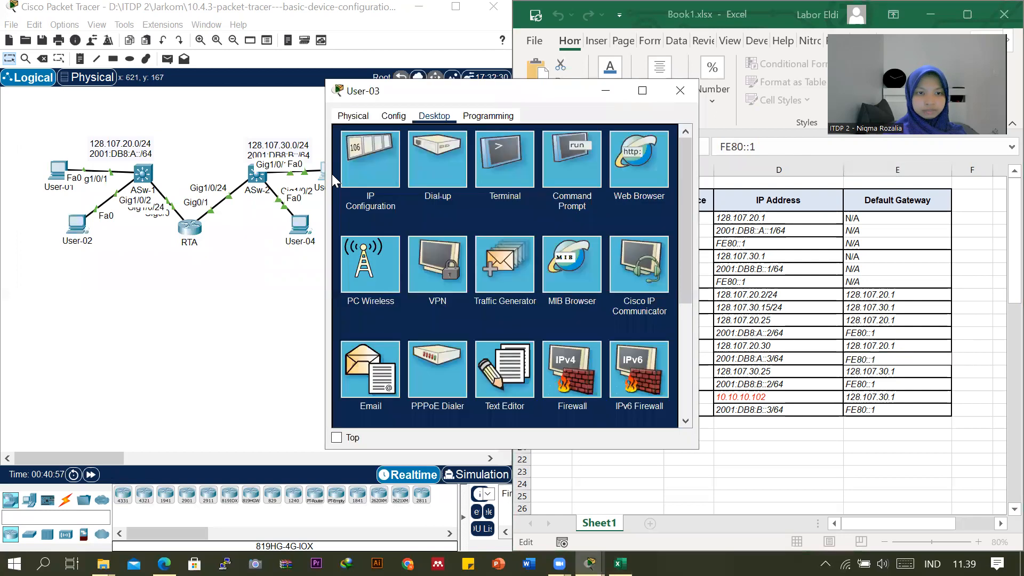
{"action": "left_click", "coordinate": [381, 178]}
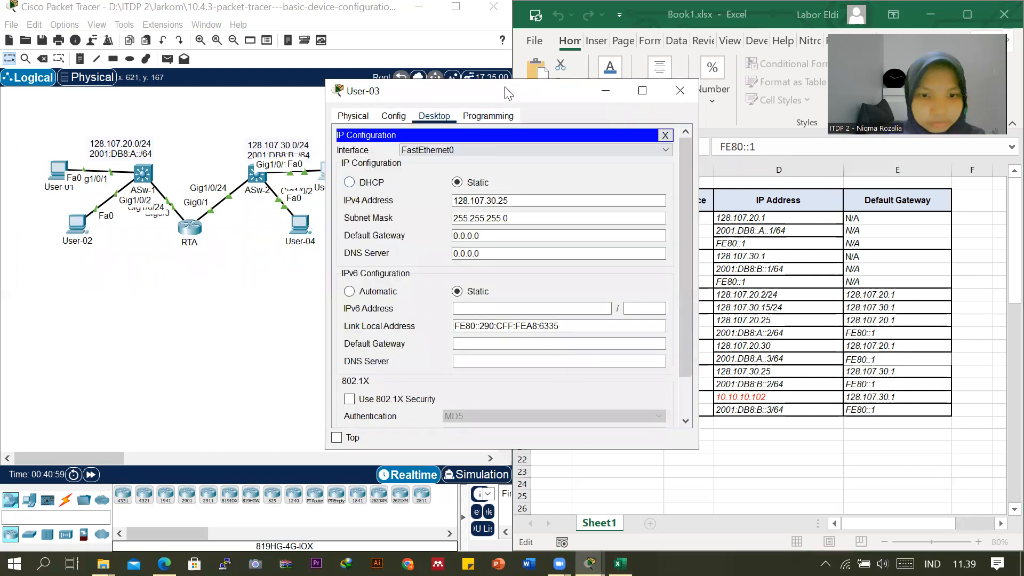
{"action": "left_click_drag", "start_coordinate": [512, 92], "coordinate": [365, 101]}
{"action": "left_click_drag", "start_coordinate": [376, 210], "coordinate": [291, 209]}
{"action": "key", "text": "ctrl+c"}
{"action": "left_click_drag", "start_coordinate": [339, 245], "coordinate": [289, 238]}
{"action": "key", "text": "ctrl+v"}
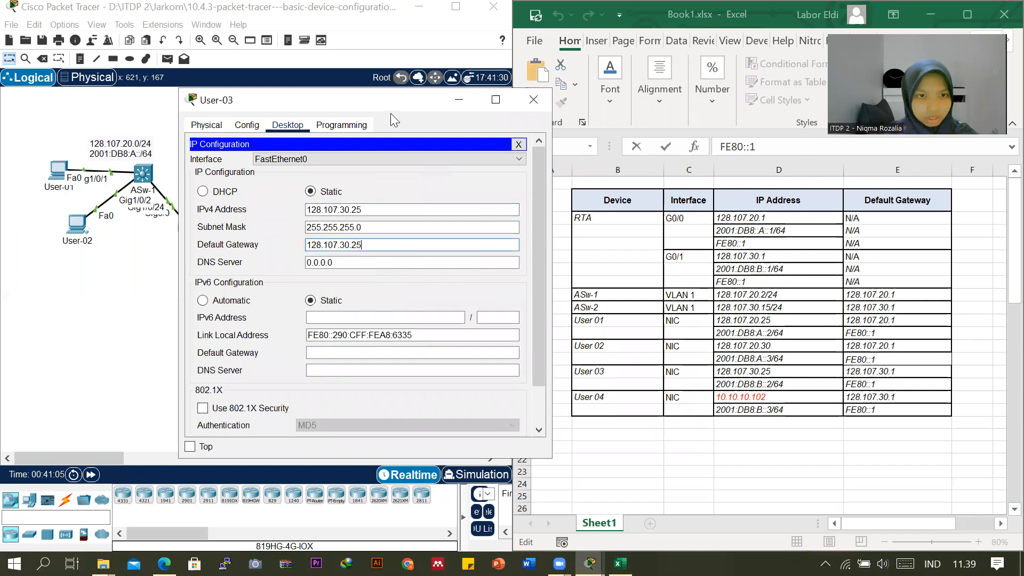
{"action": "left_click_drag", "start_coordinate": [392, 107], "coordinate": [588, 190]}
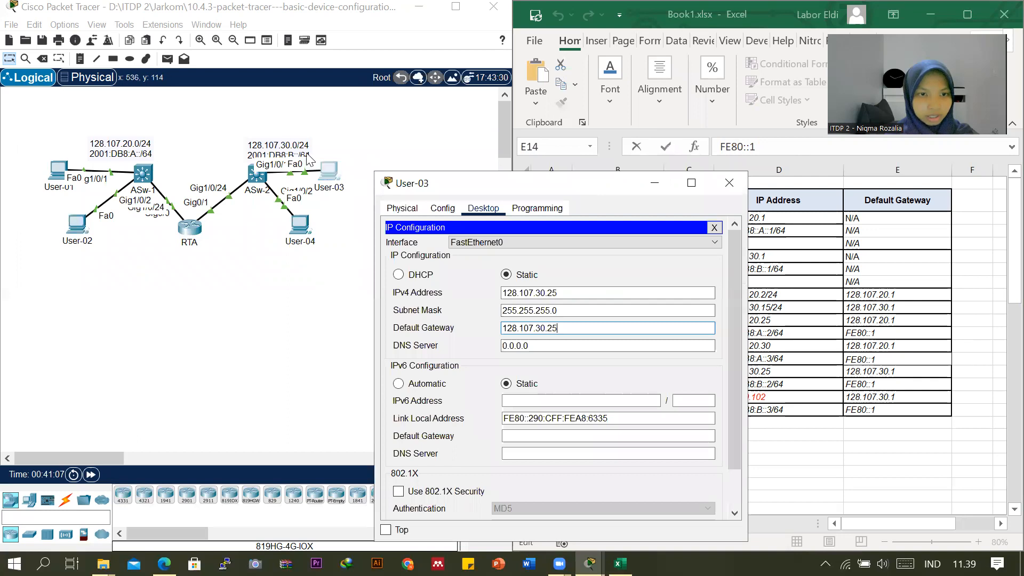
{"action": "left_click_drag", "start_coordinate": [394, 177], "coordinate": [156, 122]}
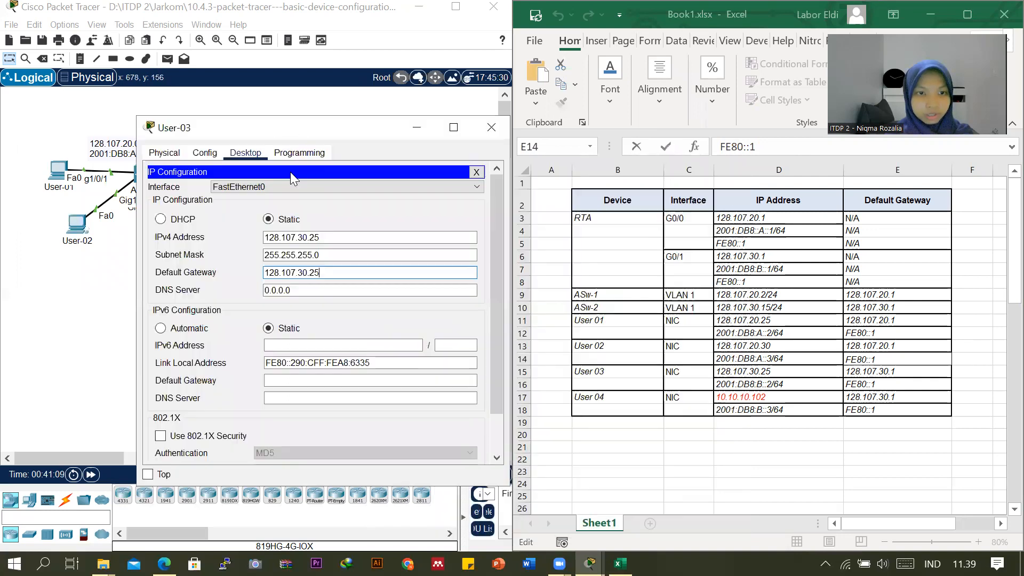
{"action": "left_click", "coordinate": [334, 273]}
{"action": "key", "text": "BackSpace"}
{"action": "type", "text": "1"}
Set User-03's static IPv6 address to 2001:DB8:B::2, copied from the addressing table, with prefix length 64.
{"action": "left_click", "coordinate": [349, 344]}
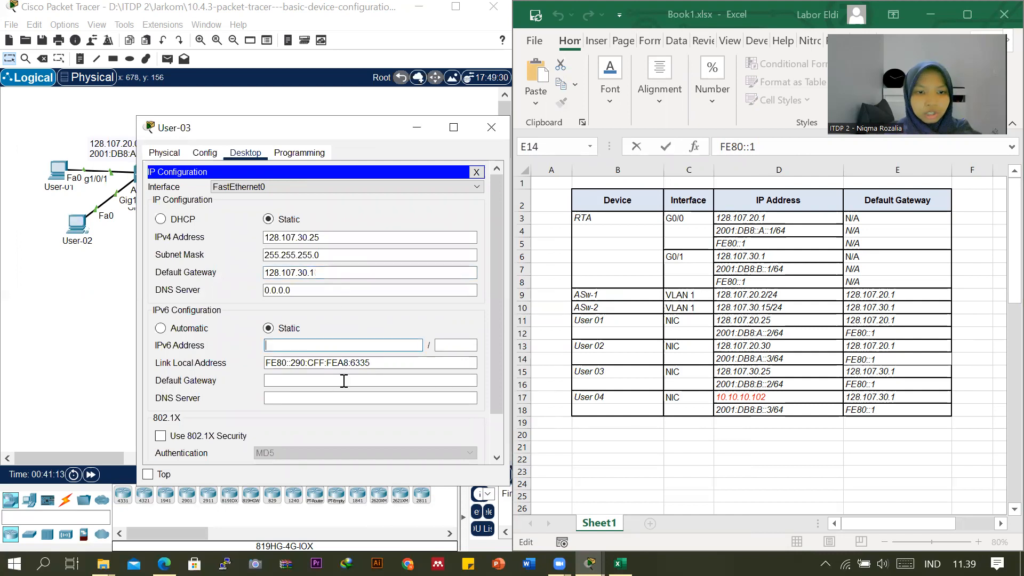
{"action": "left_click", "coordinate": [752, 383]}
{"action": "left_click", "coordinate": [752, 383]}
{"action": "left_click_drag", "start_coordinate": [719, 147], "coordinate": [791, 150]}
{"action": "key", "text": "ctrl+c"}
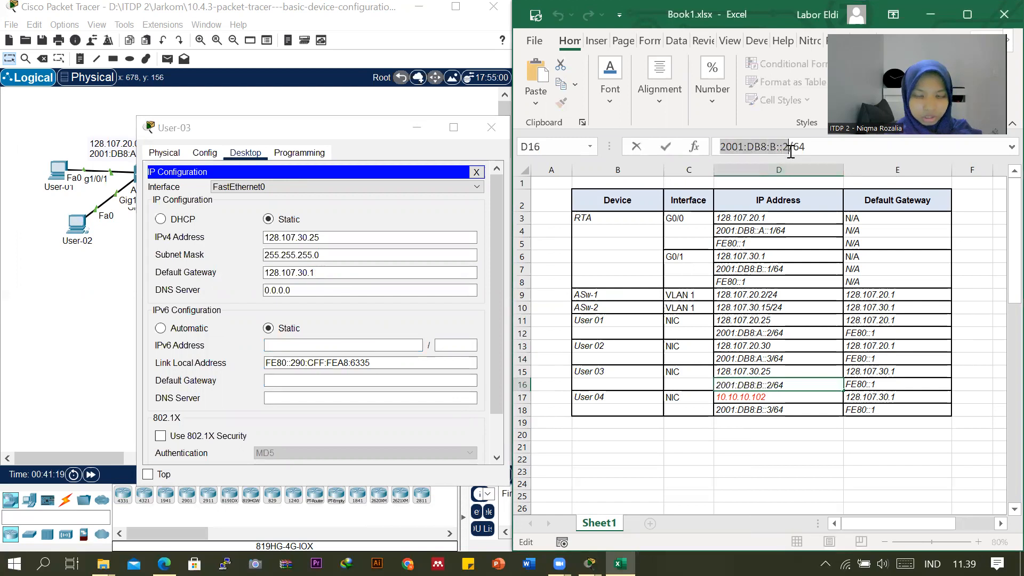
{"action": "left_click", "coordinate": [358, 347]}
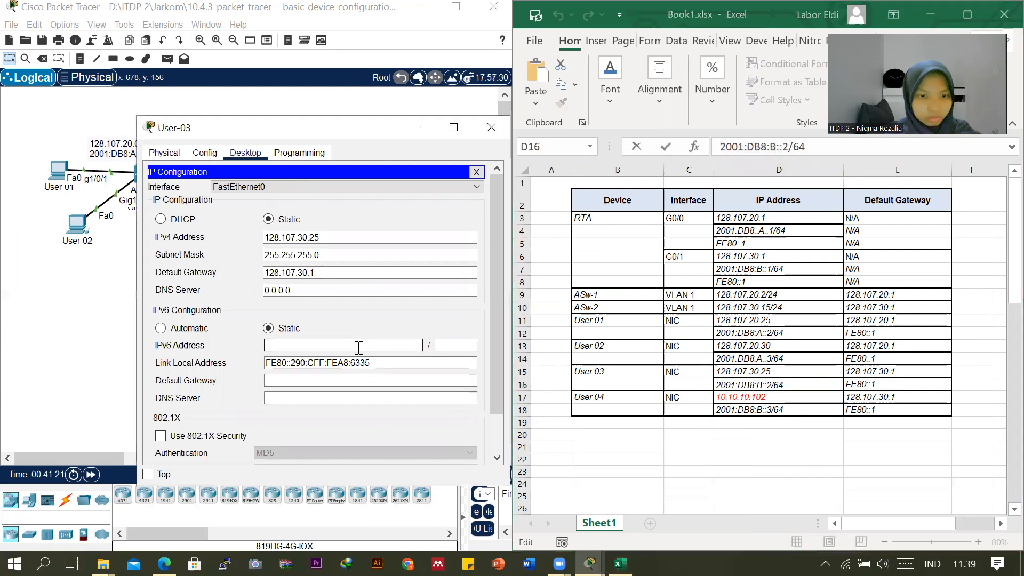
{"action": "key", "text": "ctrl+v"}
{"action": "left_click", "coordinate": [446, 347]}
{"action": "type", "text": "6"}
Set User-03's IPv6 default gateway to FE80::1 from the addressing table and close the User-03 window.
{"action": "left_click", "coordinate": [386, 380]}
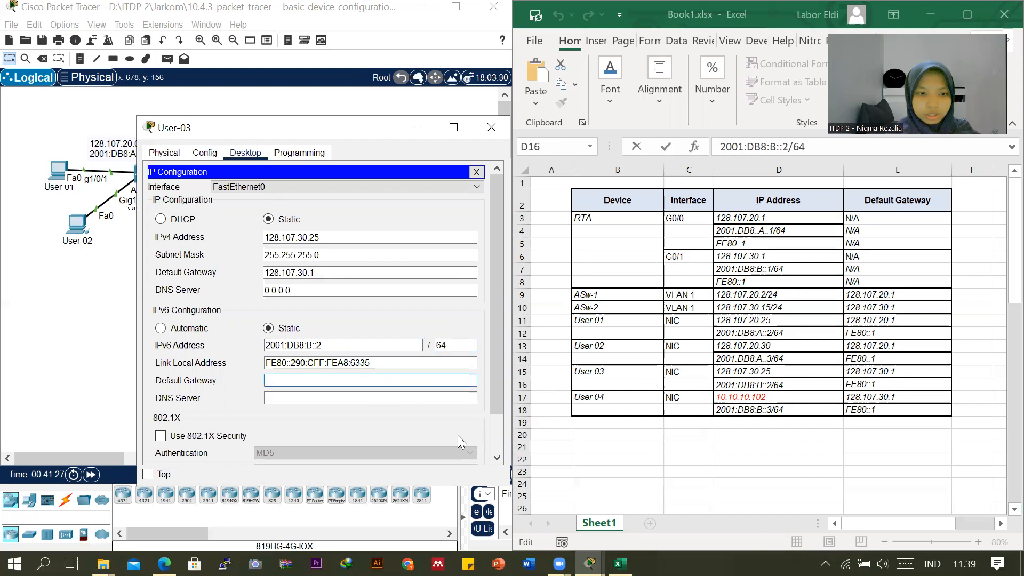
{"action": "left_click", "coordinate": [857, 385]}
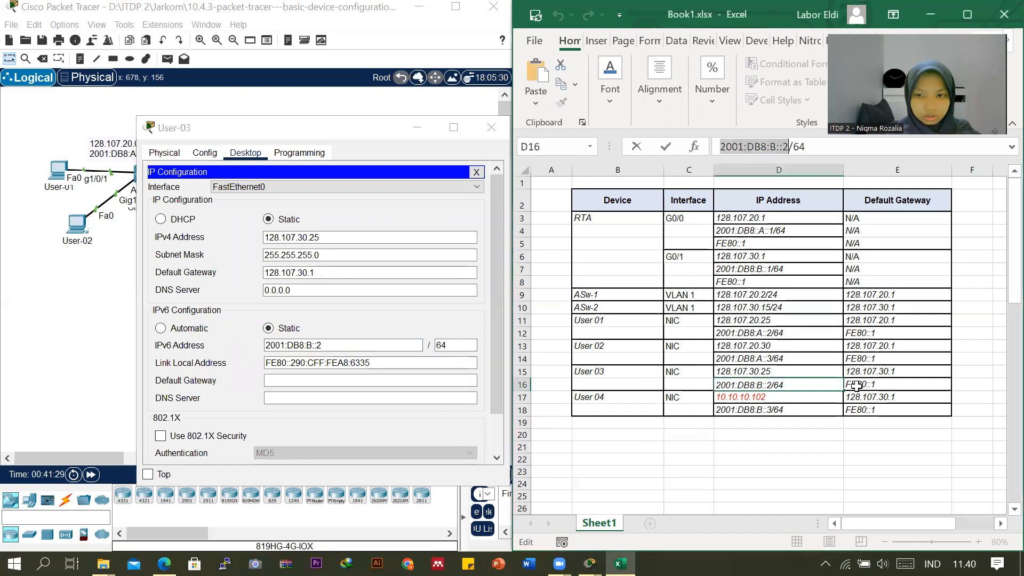
{"action": "left_click", "coordinate": [857, 385]}
{"action": "left_click_drag", "start_coordinate": [767, 151], "coordinate": [686, 159]}
{"action": "key", "text": "ctrl+c"}
{"action": "left_click", "coordinate": [291, 380]}
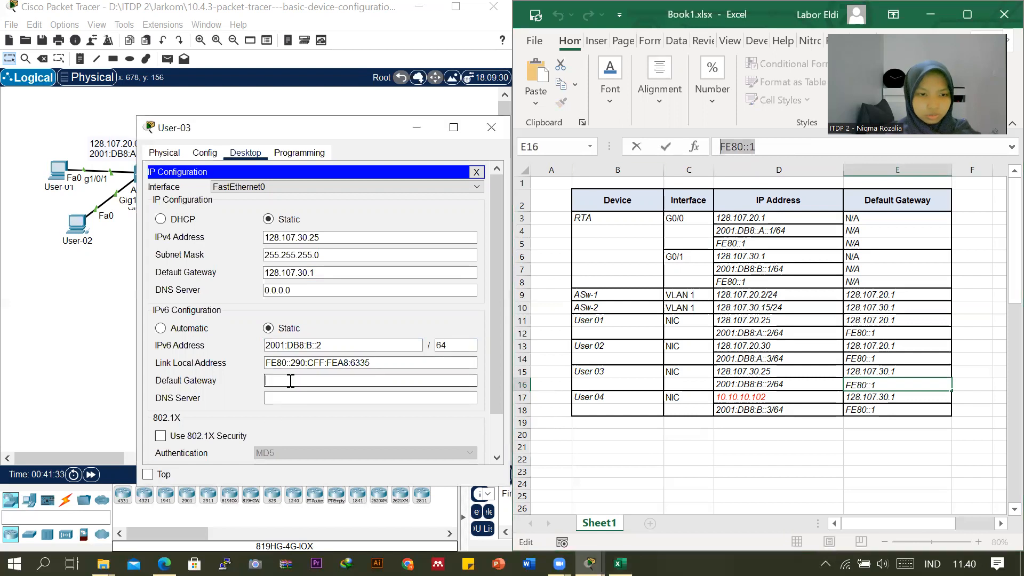
{"action": "key", "text": "ctrl+v"}
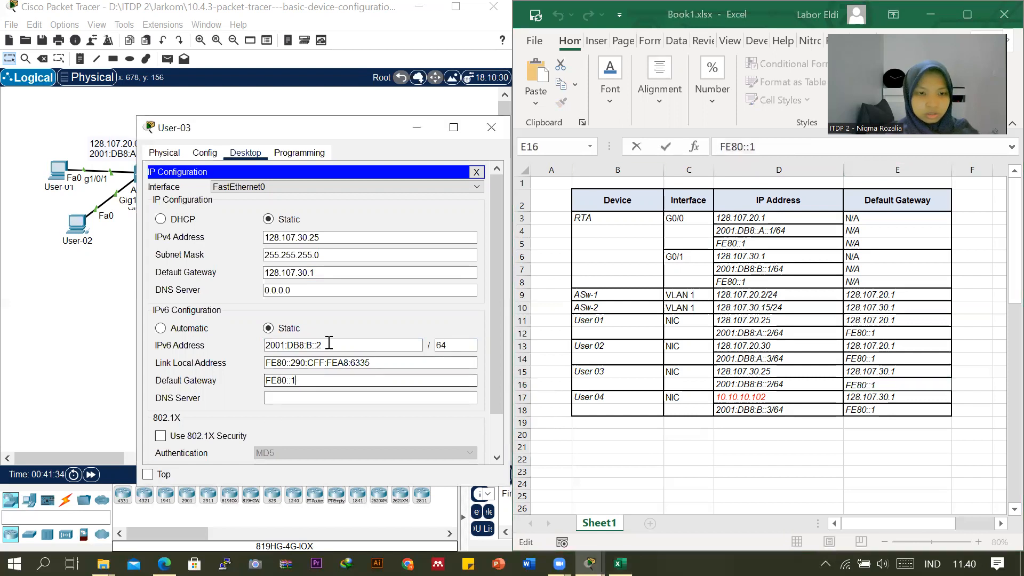
{"action": "left_click", "coordinate": [495, 124]}
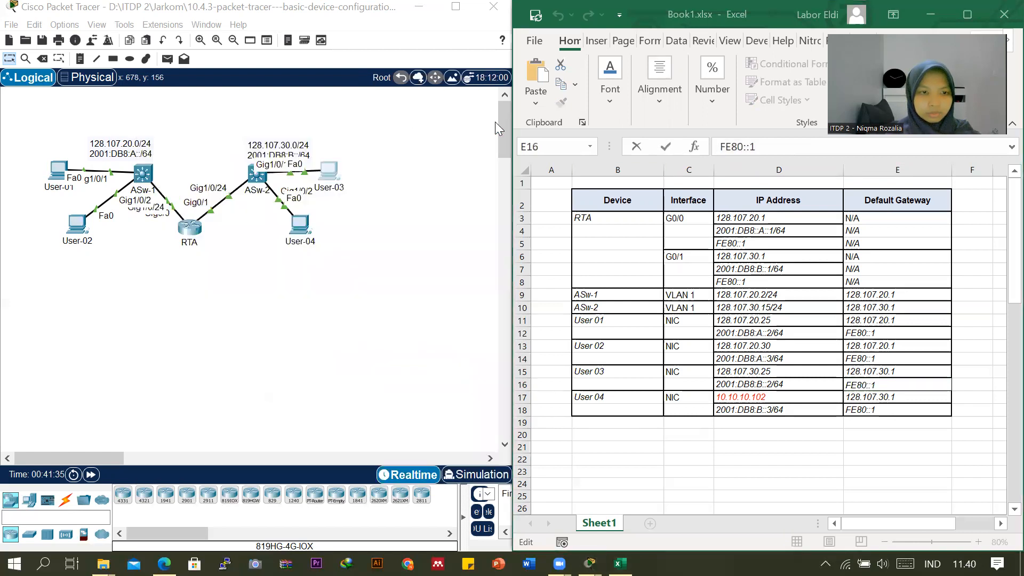
Open User-04's IP Configuration and place its window so the addressing table stays readable.
{"action": "left_click", "coordinate": [305, 233]}
{"action": "mouse_move", "coordinate": [589, 563]}
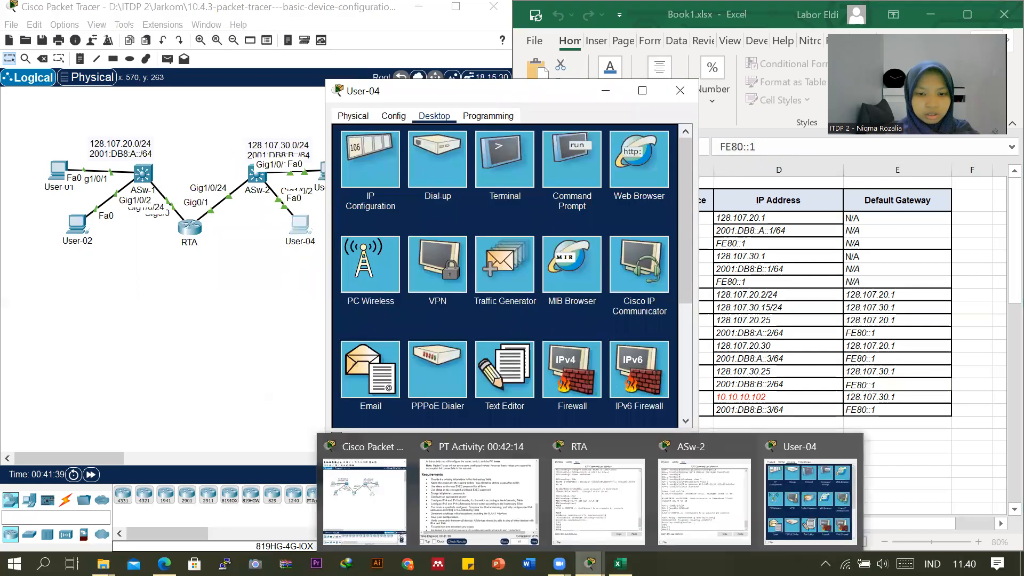
{"action": "left_click", "coordinate": [357, 155]}
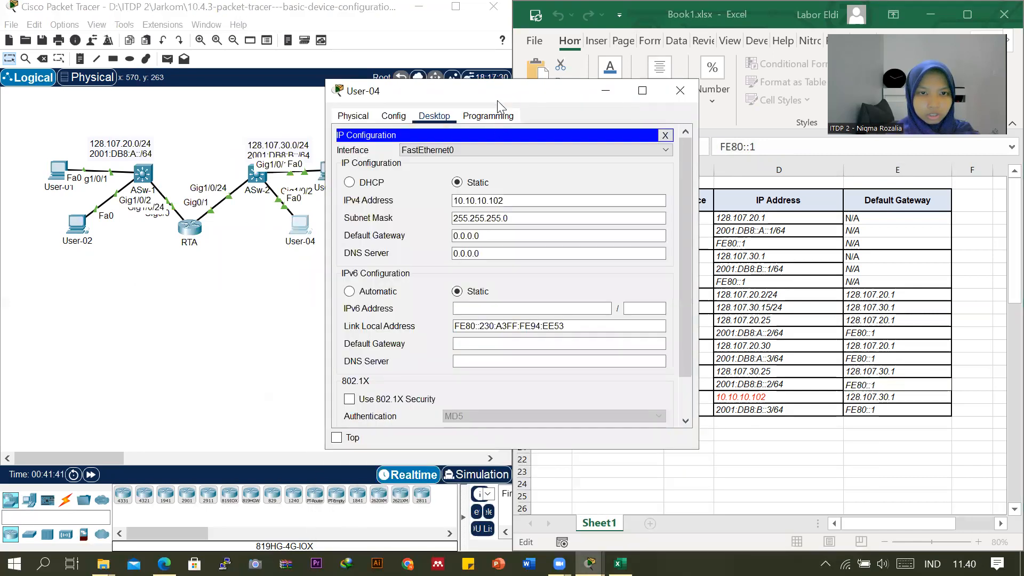
{"action": "left_click_drag", "start_coordinate": [500, 102], "coordinate": [582, 110]}
{"action": "left_click", "coordinate": [591, 208]}
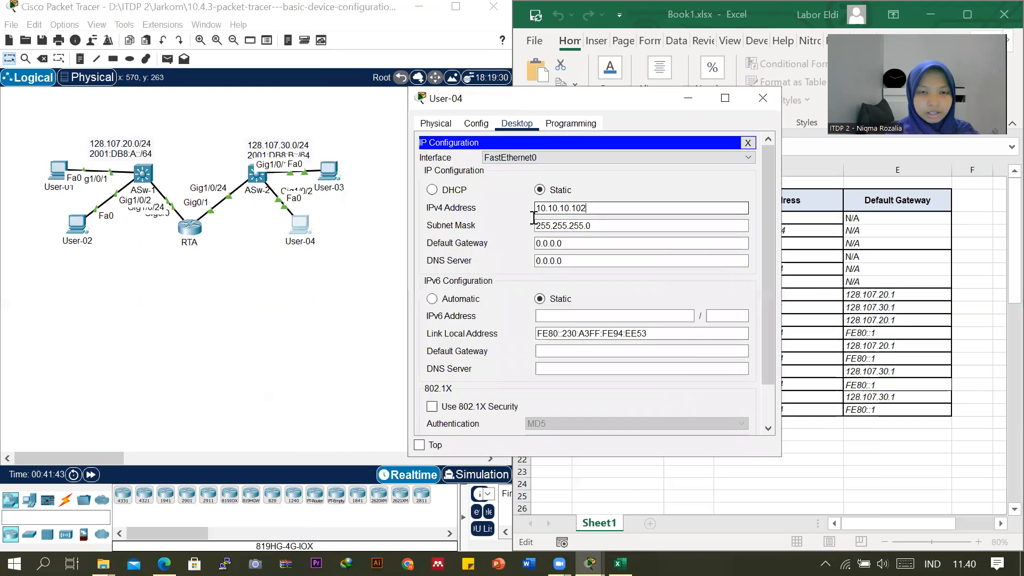
{"action": "left_click_drag", "start_coordinate": [533, 209], "coordinate": [586, 208]}
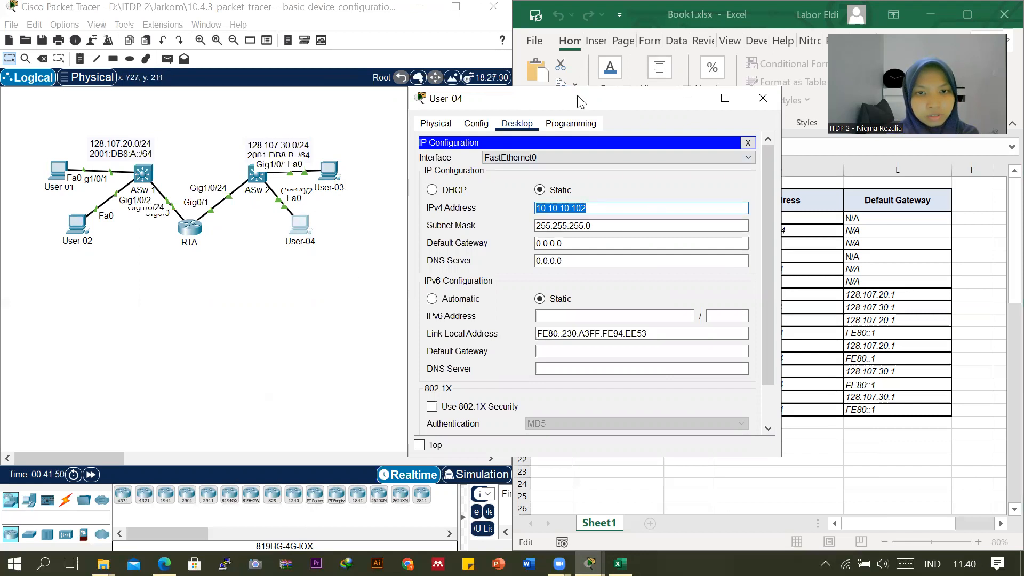
{"action": "left_click_drag", "start_coordinate": [624, 105], "coordinate": [494, 138]}
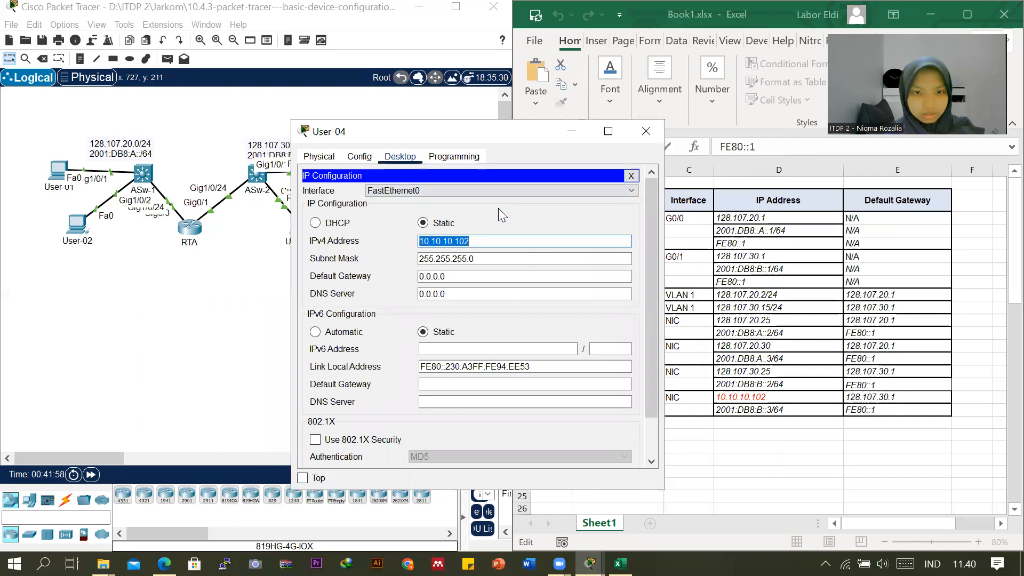
Set User-04's static IPv4 address to 128.107.30.30.
{"action": "type", "text": "FE80::1"}
{"action": "triple_click", "coordinate": [485, 237]}
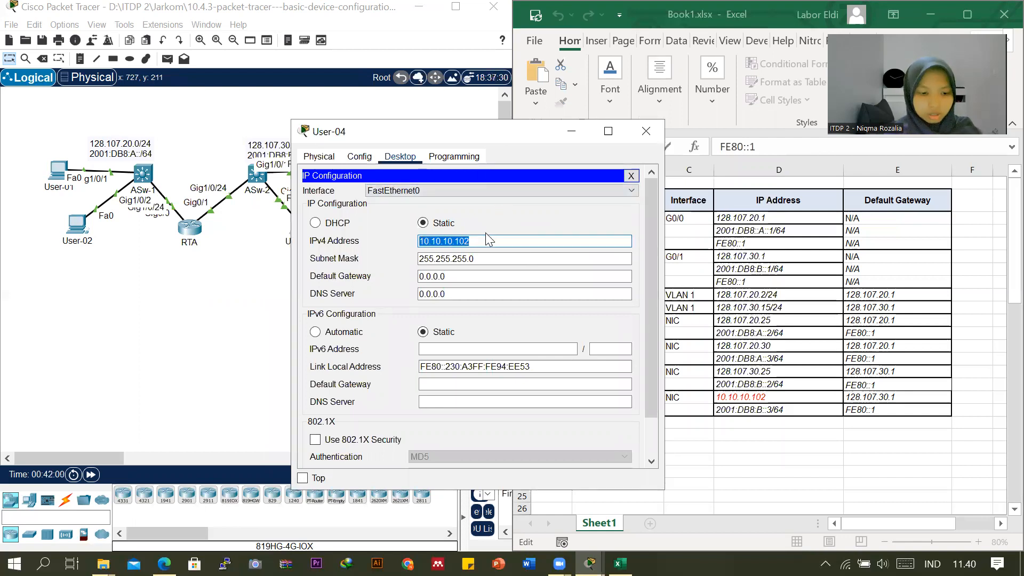
{"action": "type", "text": "128"}
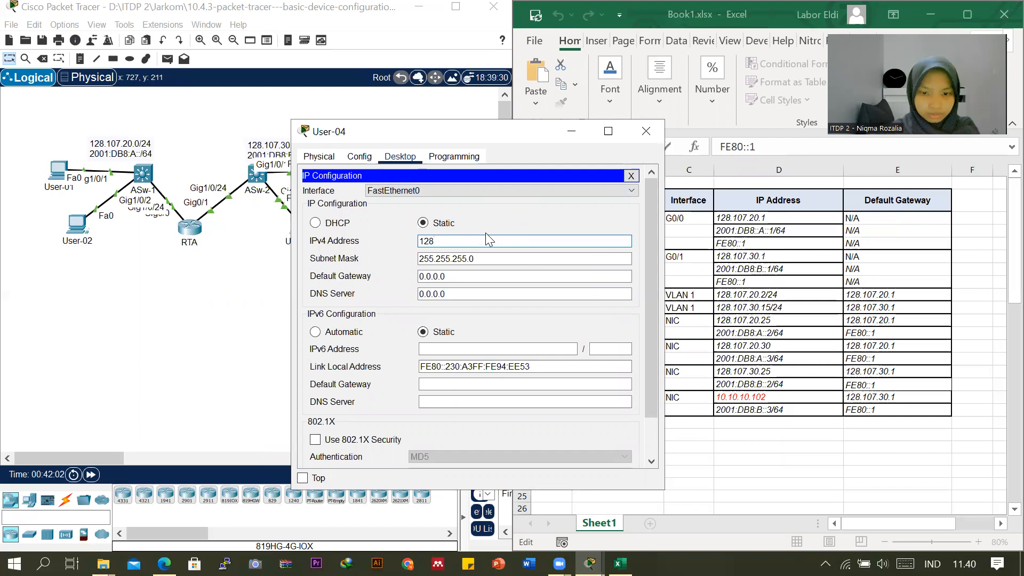
{"action": "type", "text": "."}
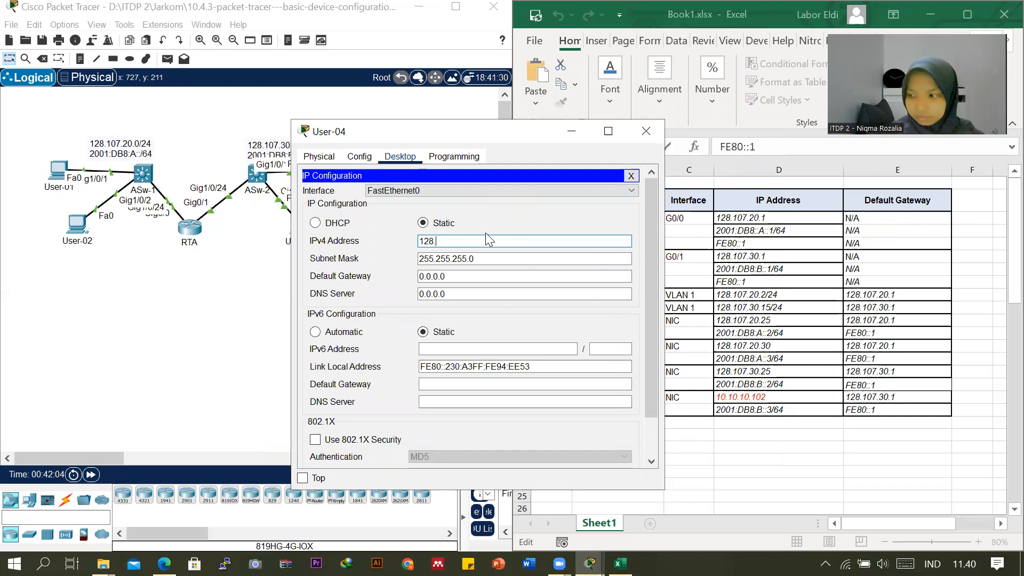
{"action": "type", "text": "107"}
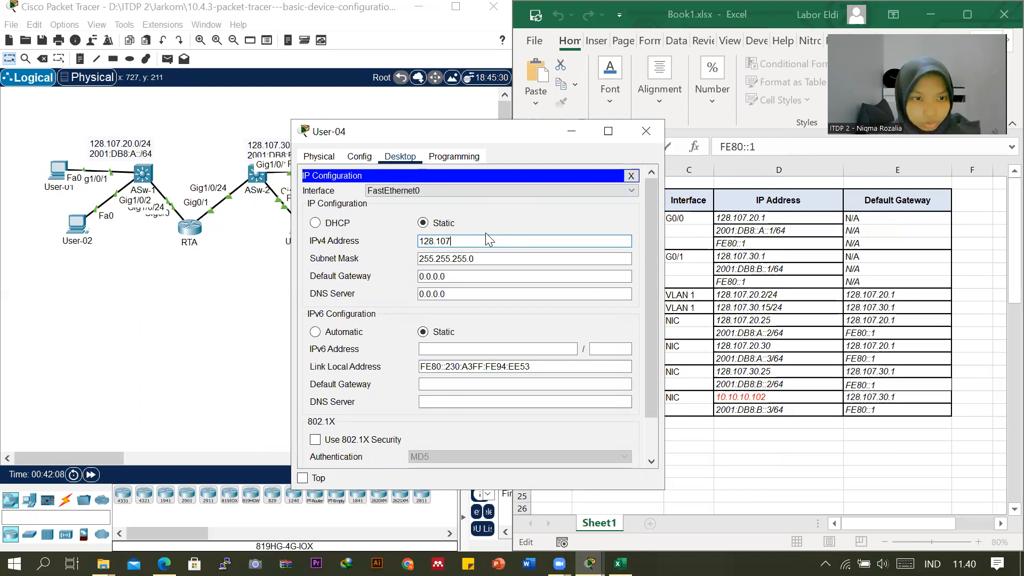
{"action": "type", "text": ".30."}
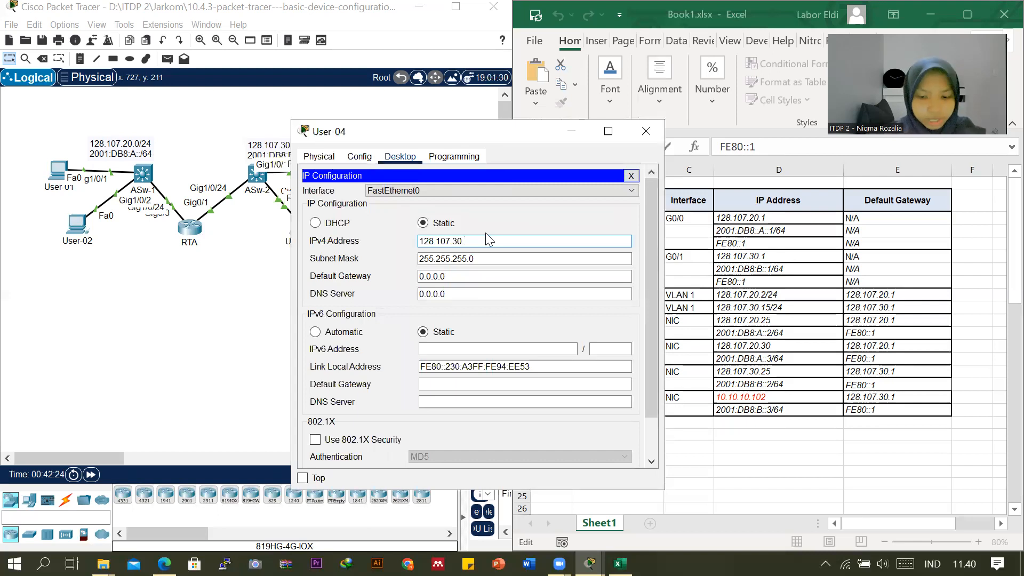
{"action": "type", "text": "0"}
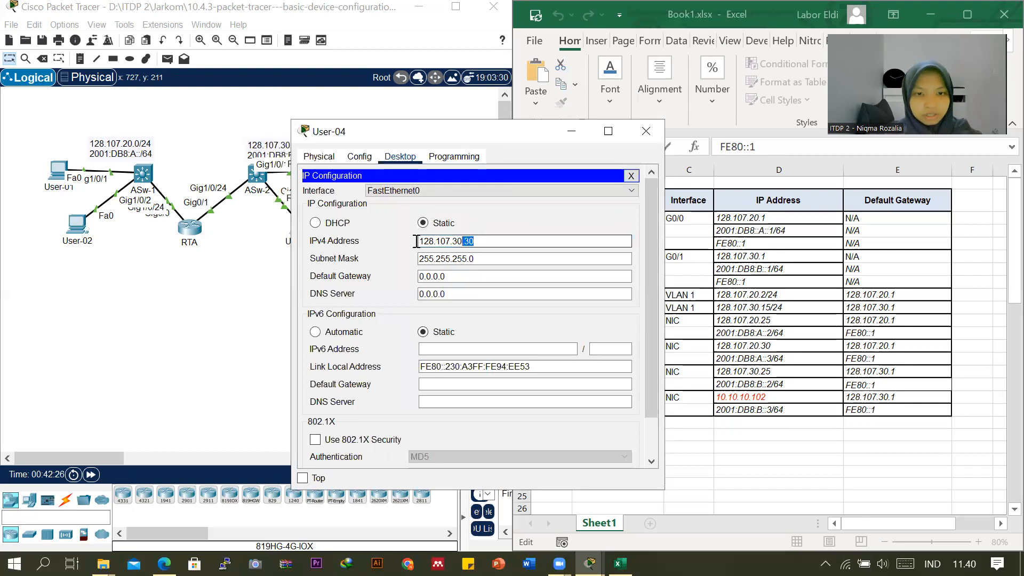
Set User-04's IPv4 default gateway to 128.107.30.1.
{"action": "key", "text": "Tab"}
{"action": "key", "text": "Tab"}
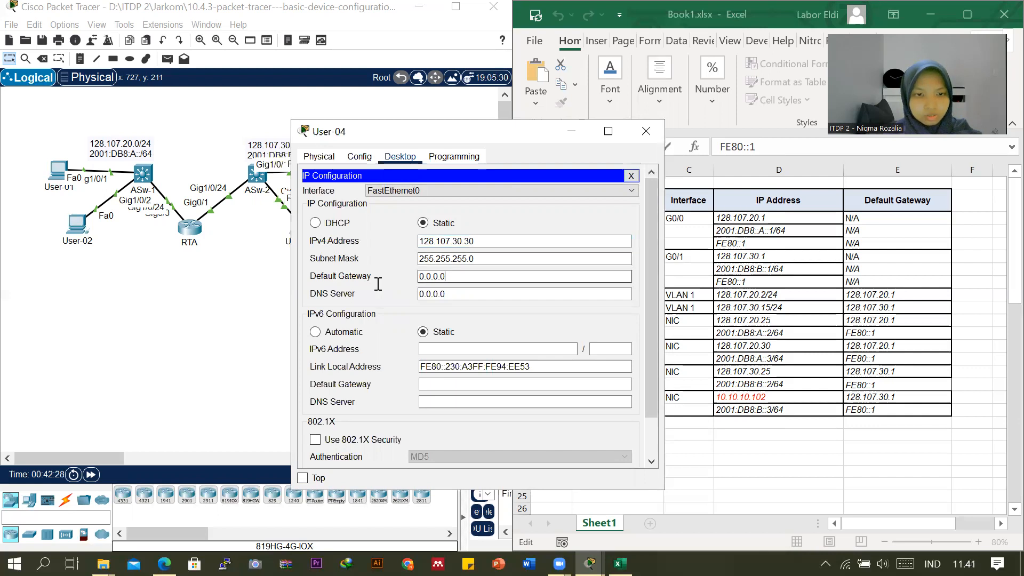
{"action": "type", "text": "FE80::1"}
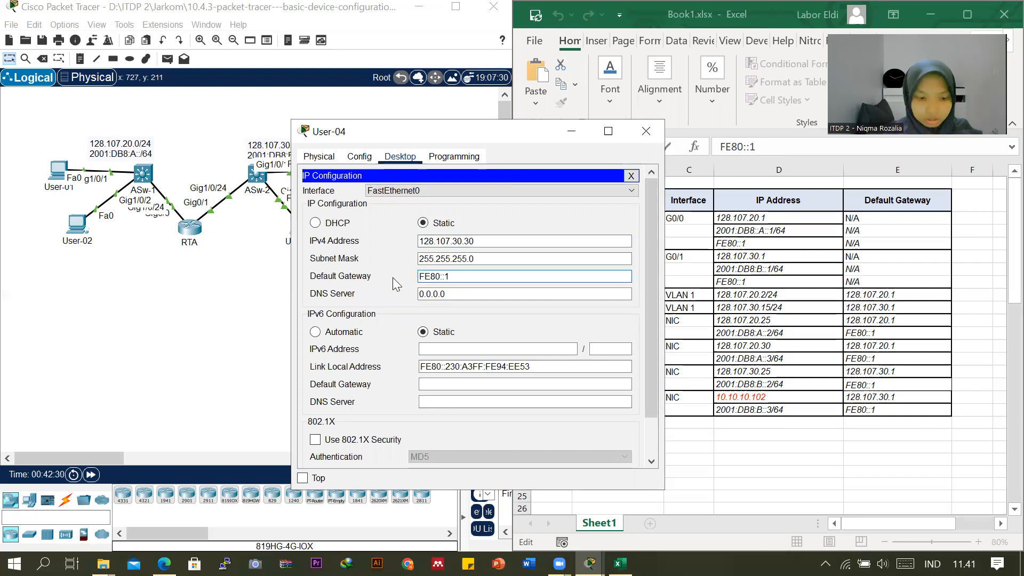
{"action": "left_click_drag", "start_coordinate": [511, 241], "coordinate": [413, 242]}
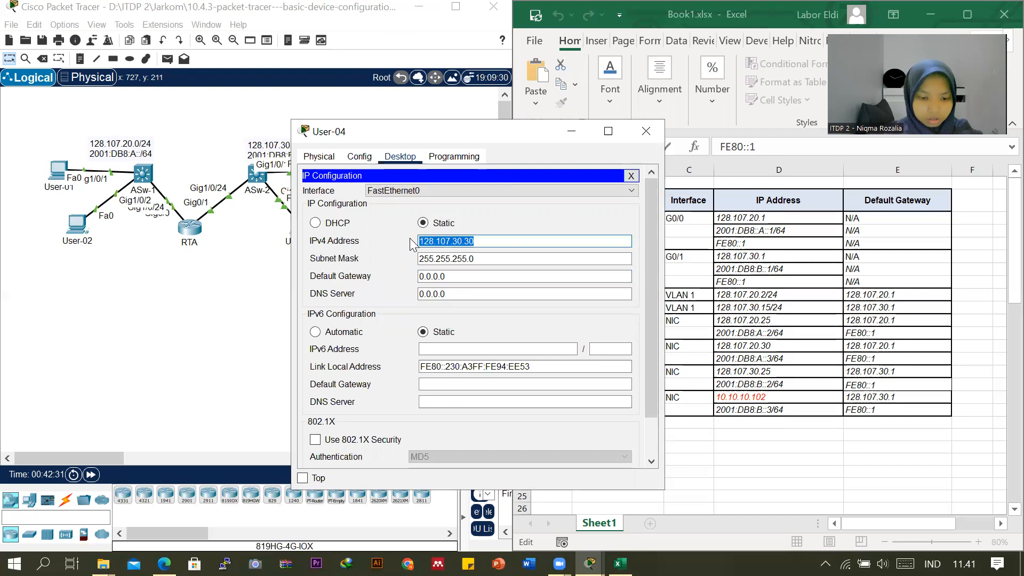
{"action": "key", "text": "Tab"}
{"action": "key", "text": "Tab"}
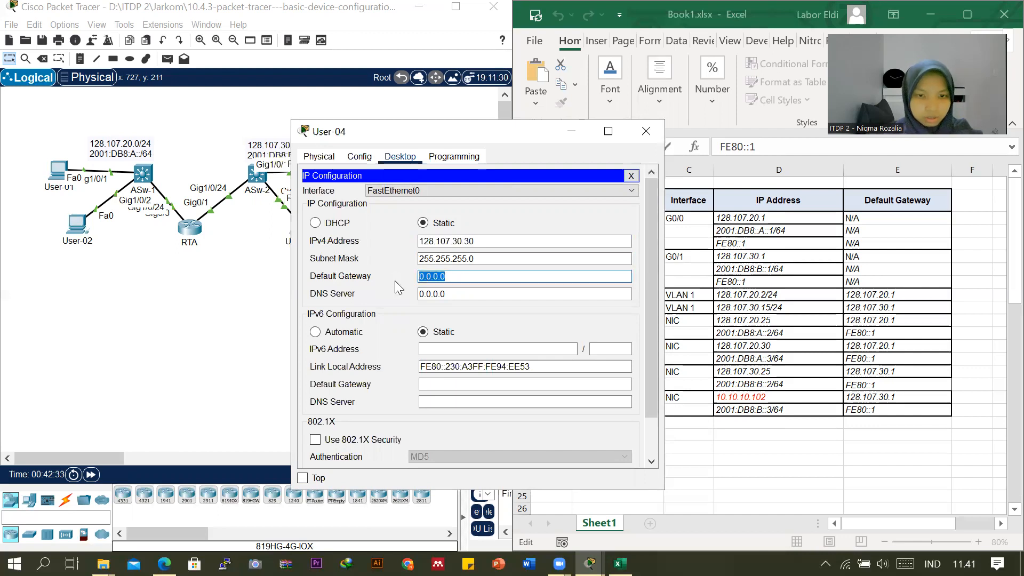
{"action": "type", "text": "128.107.30.31"}
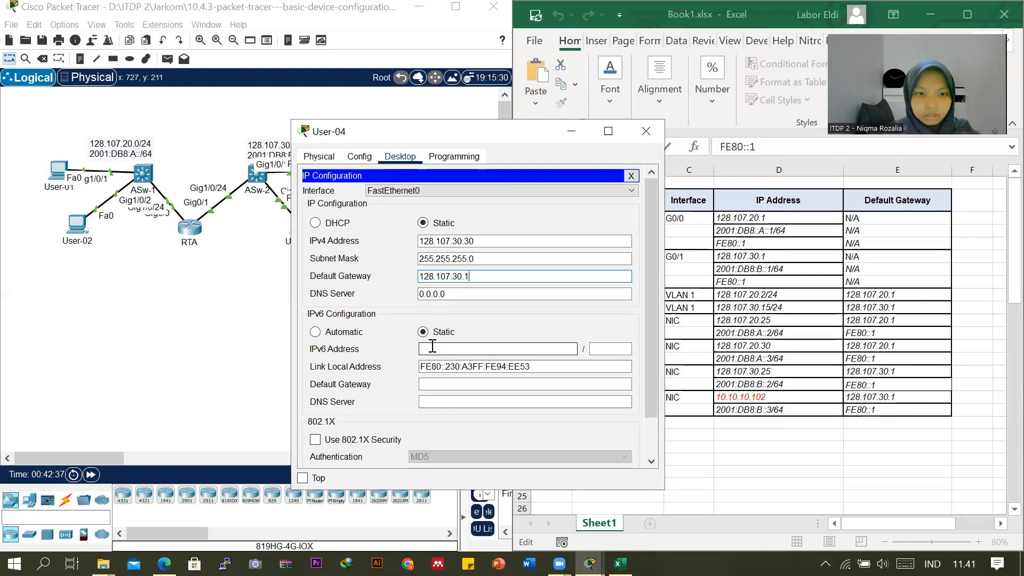
Set User-04's static IPv6 address to 2001:DB8:B::3, copied from the addressing table, with prefix length 64.
{"action": "left_click", "coordinate": [769, 409]}
{"action": "left_click", "coordinate": [769, 409]}
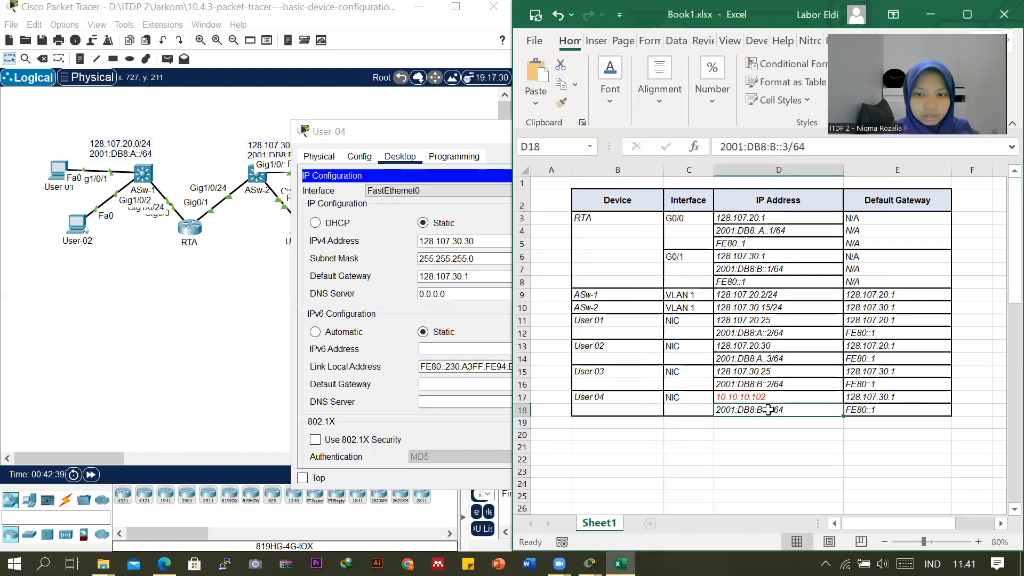
{"action": "left_click_drag", "start_coordinate": [766, 153], "coordinate": [716, 149]}
{"action": "key", "text": "ctrl+c"}
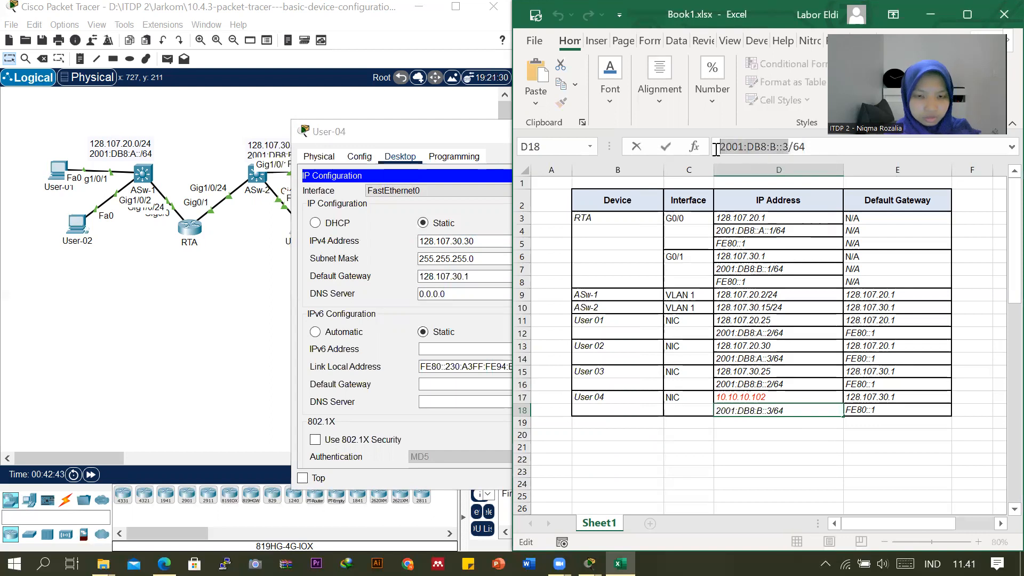
{"action": "left_click", "coordinate": [376, 133]}
{"action": "left_click", "coordinate": [471, 349]}
{"action": "key", "text": "ctrl+v"}
{"action": "left_click", "coordinate": [609, 349]}
{"action": "type", "text": "64"}
Set User-04's IPv6 default gateway to FE80::1 and close the User-04 window.
{"action": "left_click", "coordinate": [494, 384]}
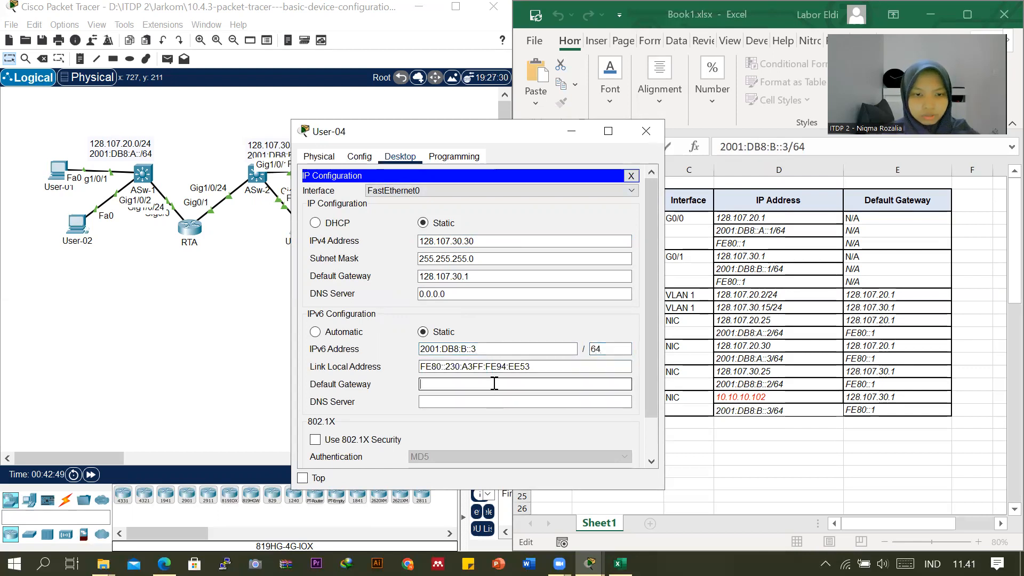
{"action": "left_click", "coordinate": [609, 385]}
{"action": "type", "text": "F"}
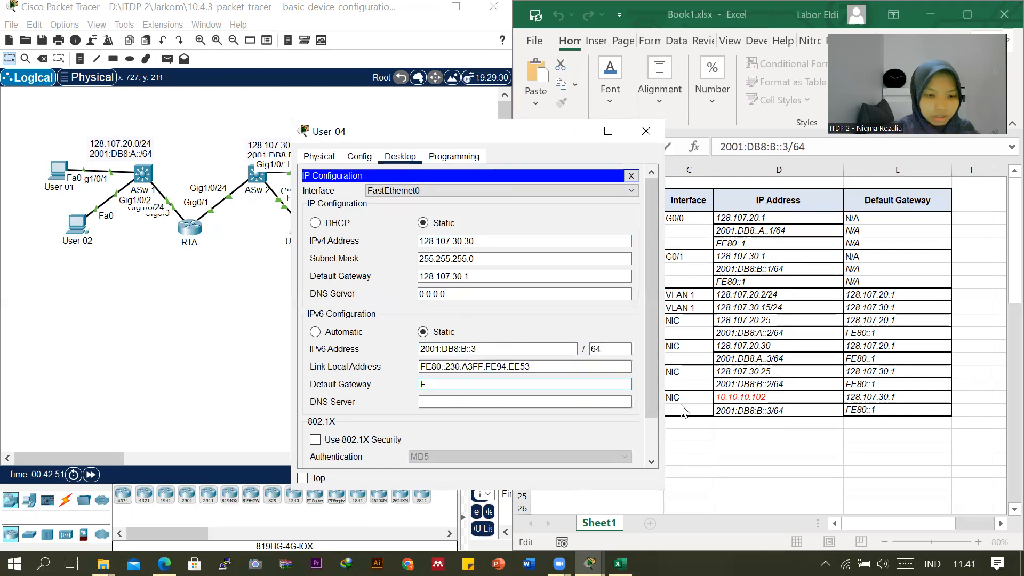
{"action": "type", "text": "E80::1"}
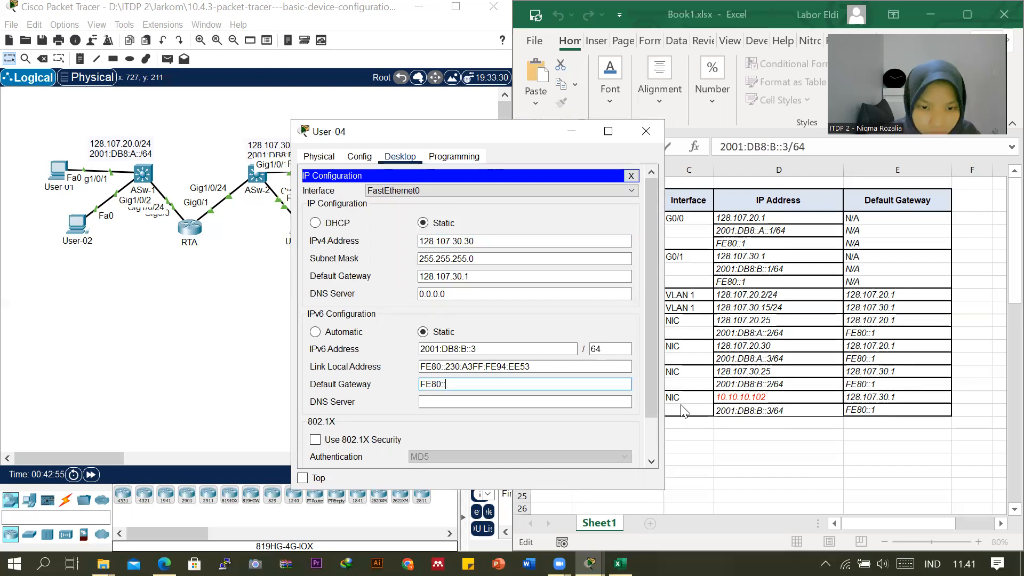
{"action": "left_click", "coordinate": [654, 131]}
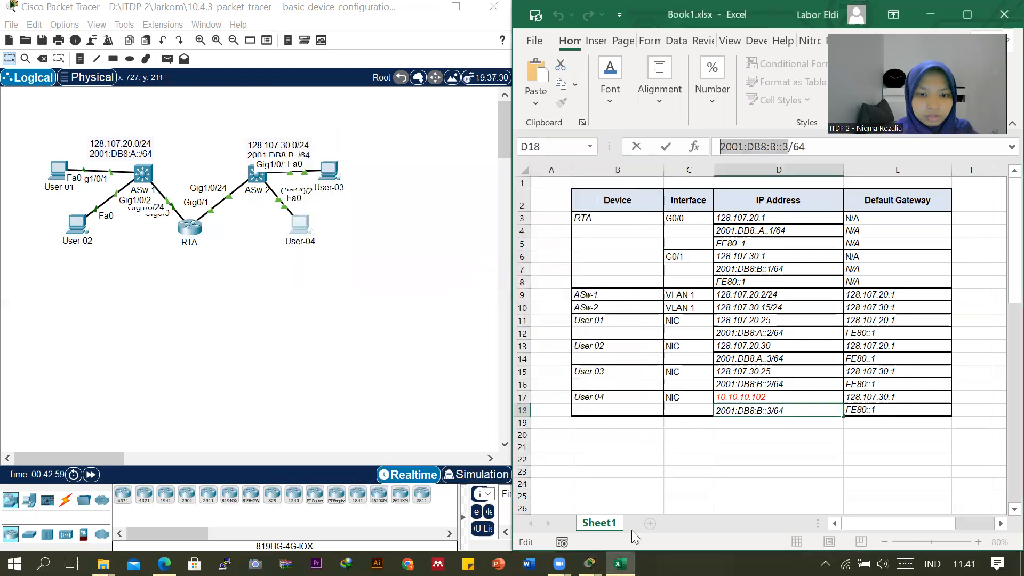
Check the completion percentage in the PT Activity window and review the end of the requirements list.
{"action": "mouse_move", "coordinate": [589, 563]}
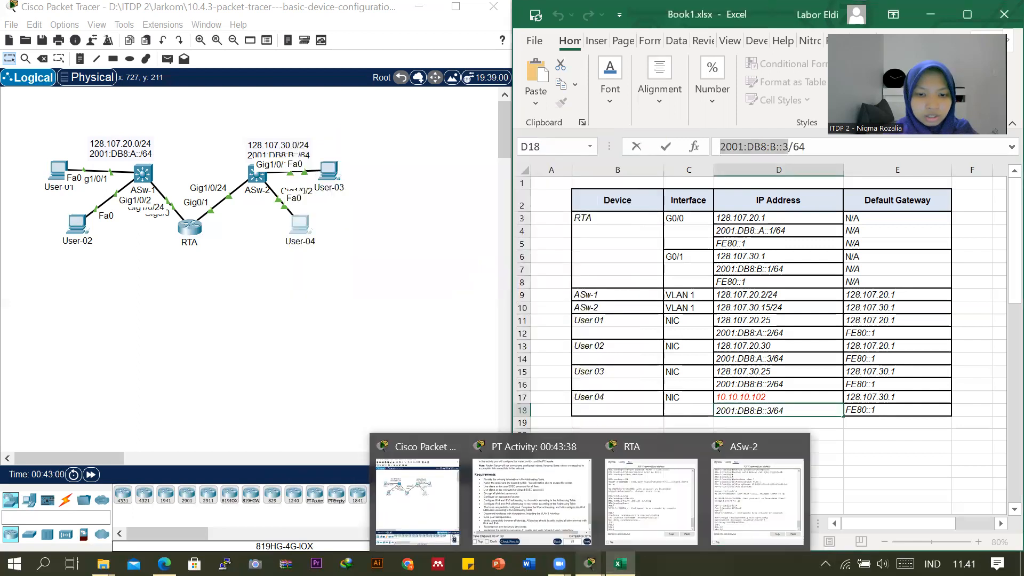
{"action": "left_click", "coordinate": [550, 502]}
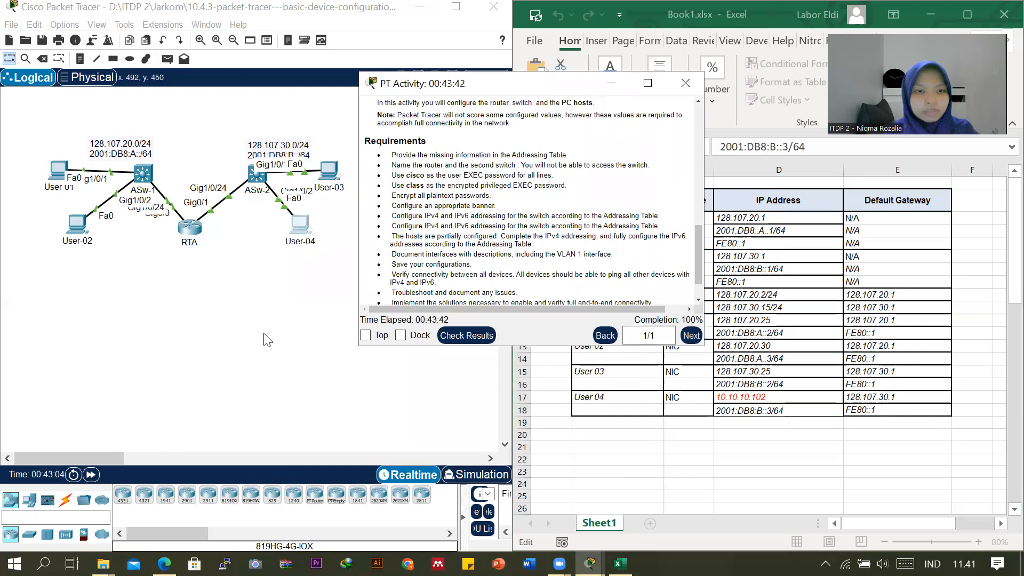
{"action": "scroll", "coordinate": [510, 202], "scroll_direction": "down", "scroll_amount": 1}
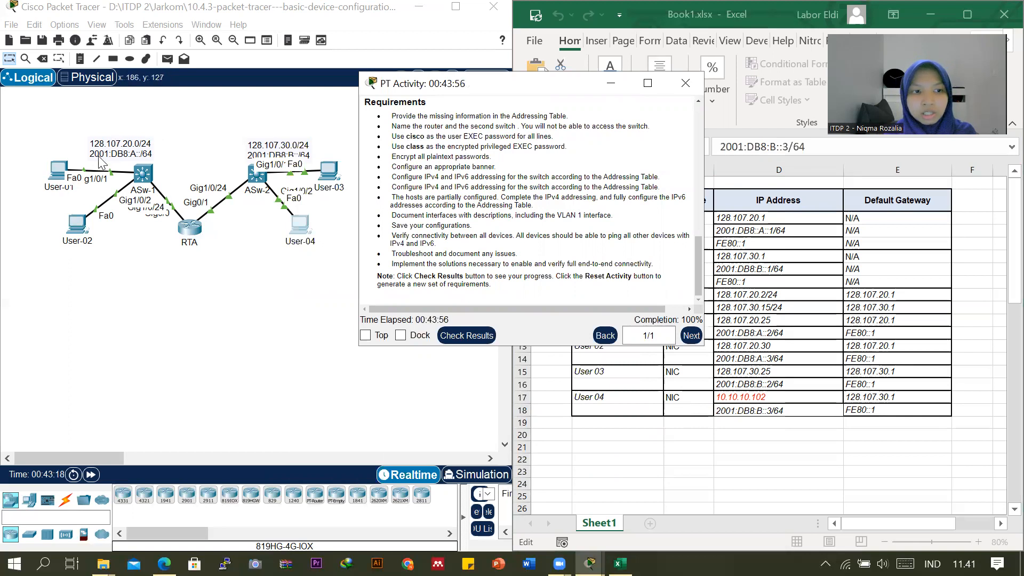
Open User-01's Command Prompt beside the addressing table and minimize the PT Activity window.
{"action": "left_click", "coordinate": [59, 180]}
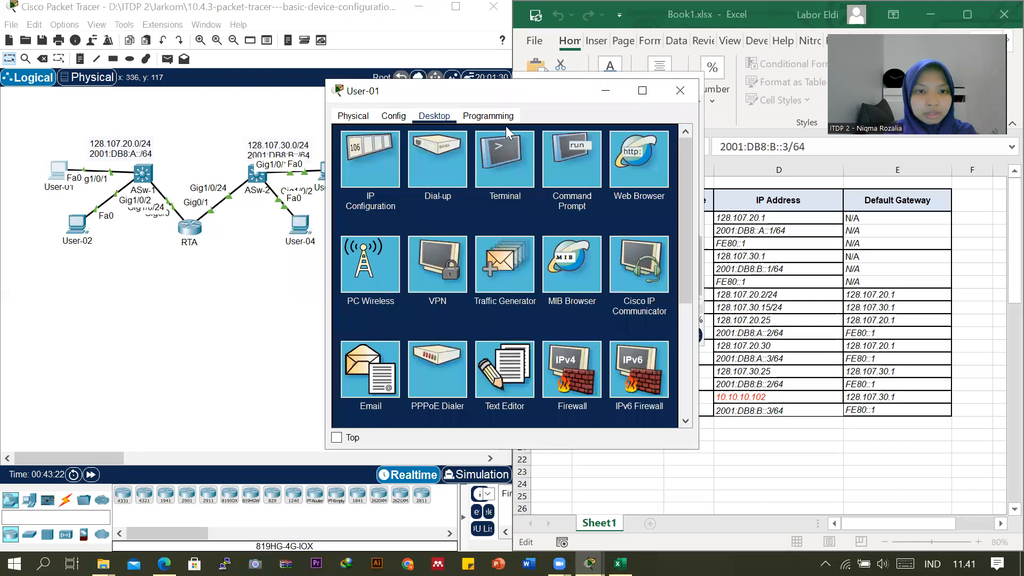
{"action": "left_click", "coordinate": [569, 167]}
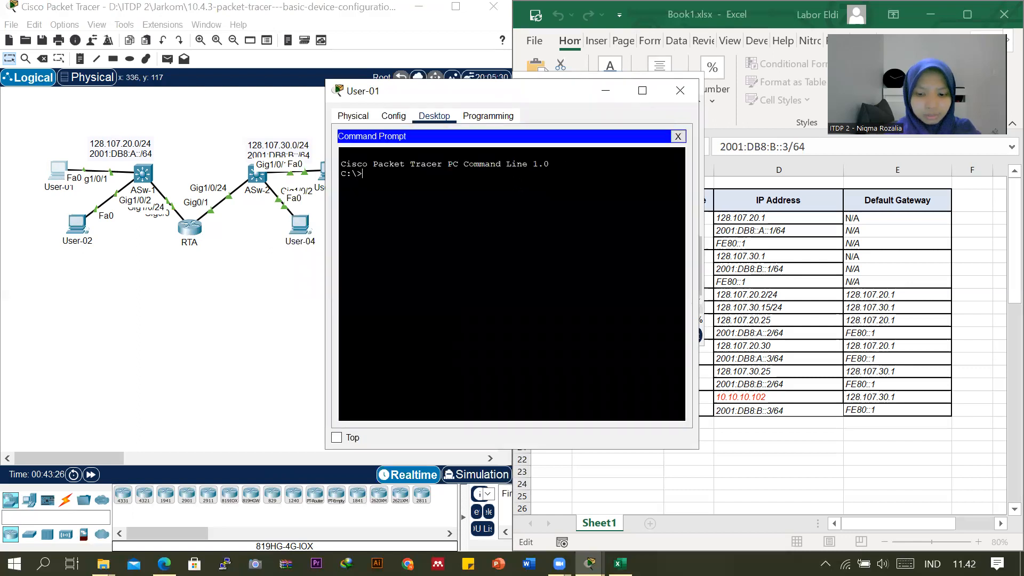
{"action": "left_click_drag", "start_coordinate": [478, 90], "coordinate": [615, 137]}
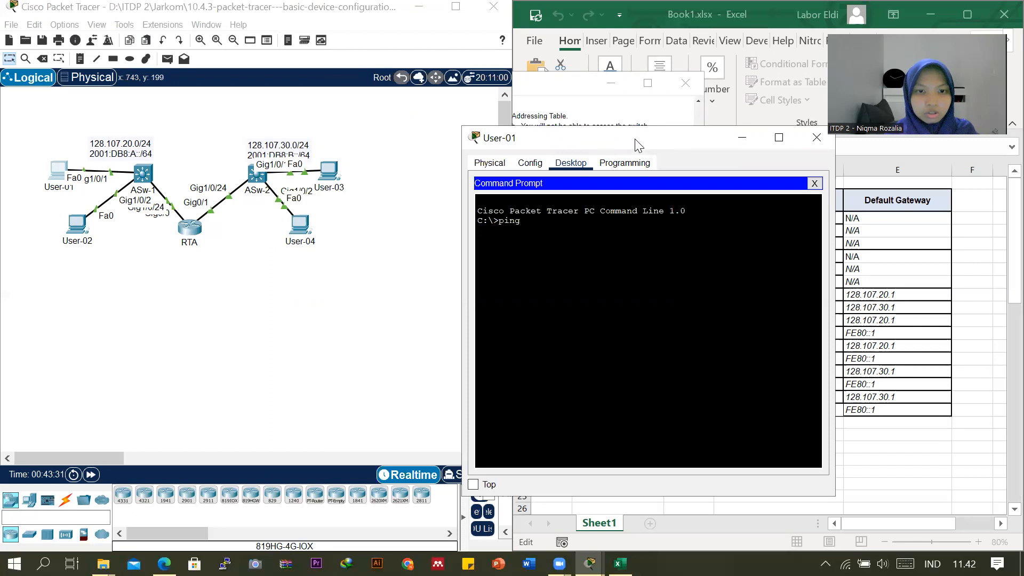
{"action": "left_click_drag", "start_coordinate": [634, 143], "coordinate": [276, 68]}
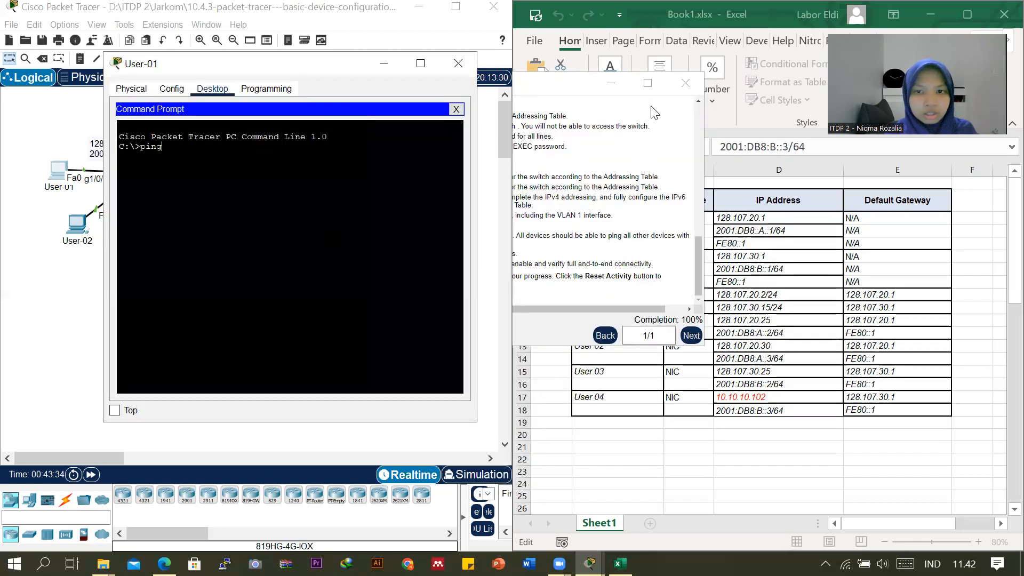
{"action": "left_click", "coordinate": [610, 83]}
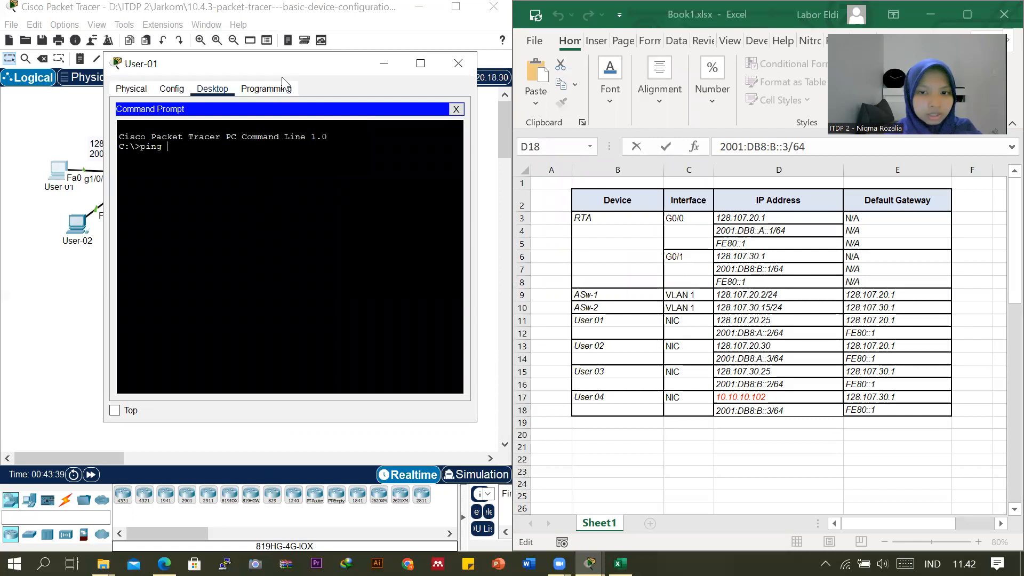
{"action": "left_click_drag", "start_coordinate": [298, 78], "coordinate": [380, 159]}
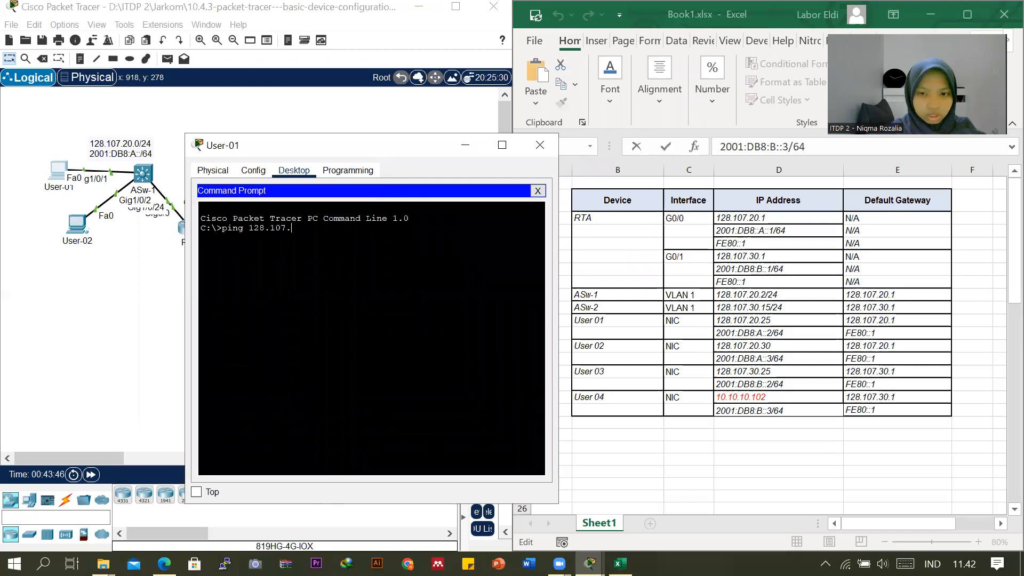
Ping User-04 at 128.107.30.30 twice from User-01 to test IPv4 connectivity.
{"action": "type", "text": "30.30"}
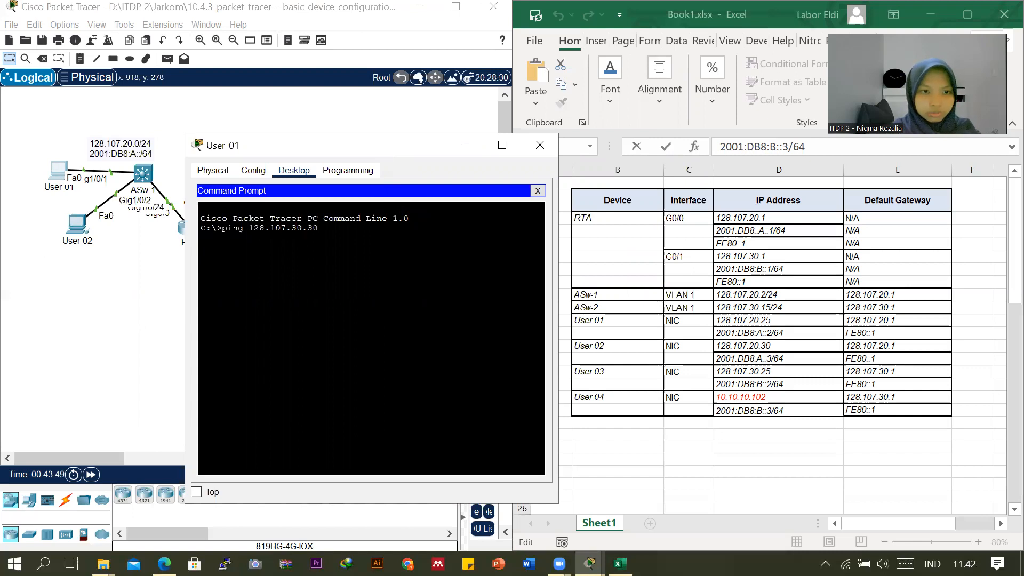
{"action": "key", "text": "Return"}
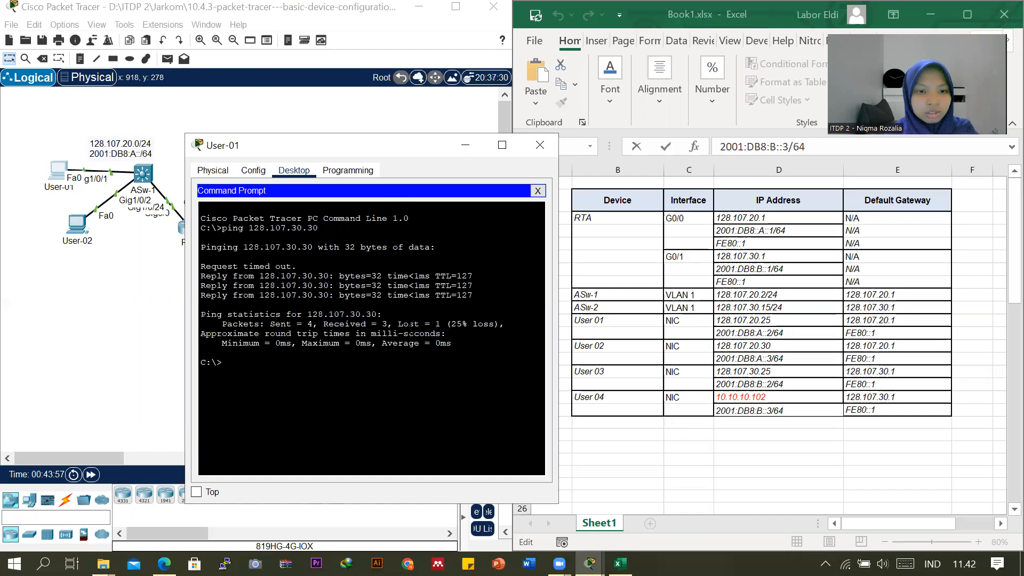
{"action": "key", "text": "Up"}
{"action": "key", "text": "Return"}
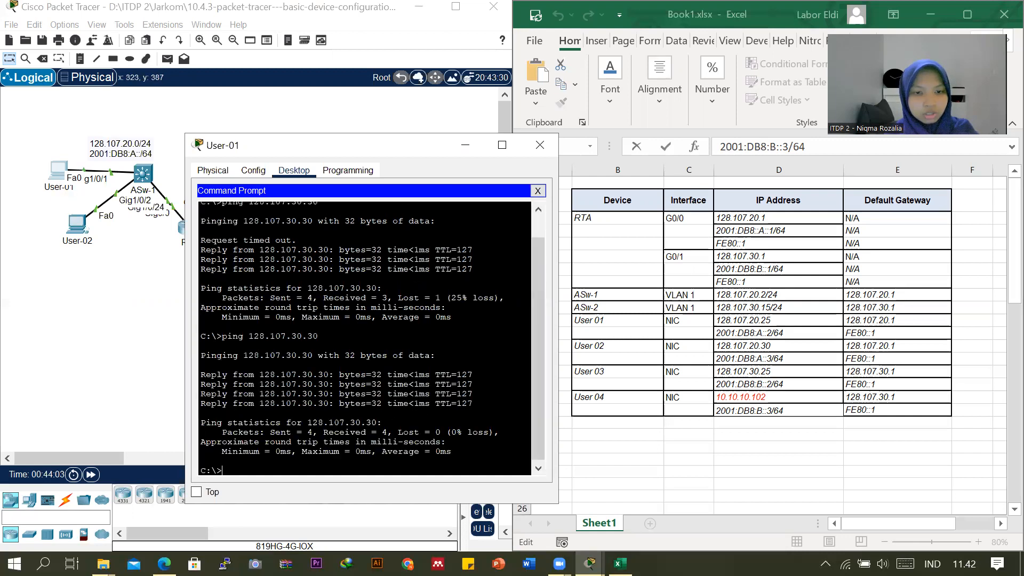
{"action": "left_click_drag", "start_coordinate": [390, 147], "coordinate": [511, 124]}
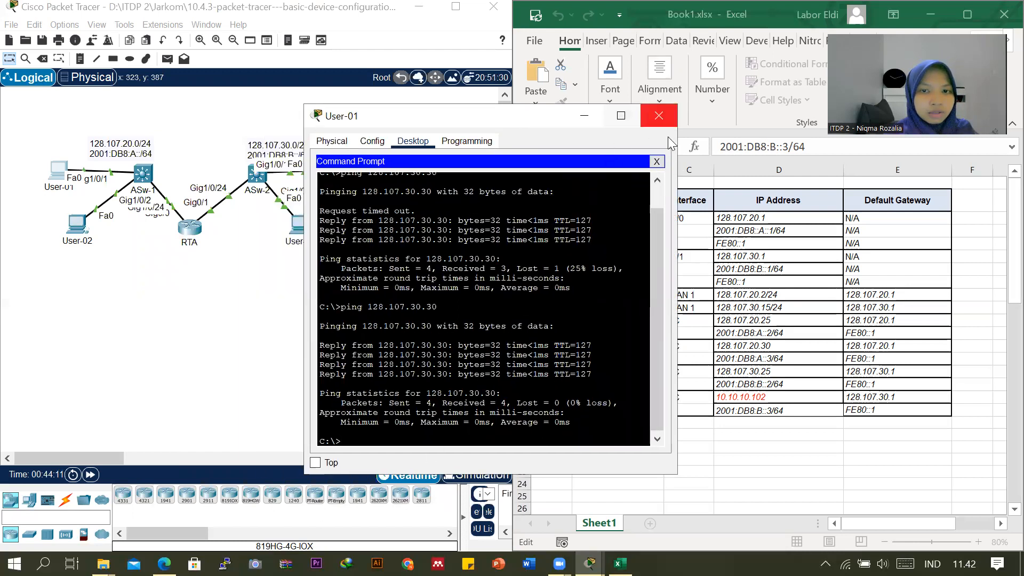
Copy User 04's IPv6 address from the addressing table and try to ping 2001:DB8:B::3/64 from User-01.
{"action": "left_click_drag", "start_coordinate": [506, 123], "coordinate": [406, 99]}
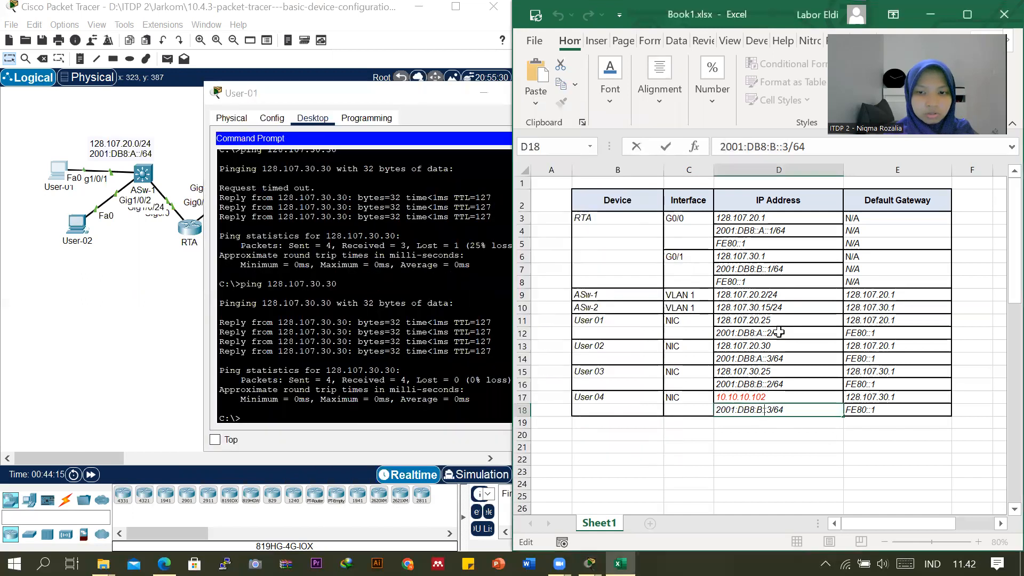
{"action": "left_click_drag", "start_coordinate": [804, 147], "coordinate": [703, 148]}
{"action": "key", "text": "super+c"}
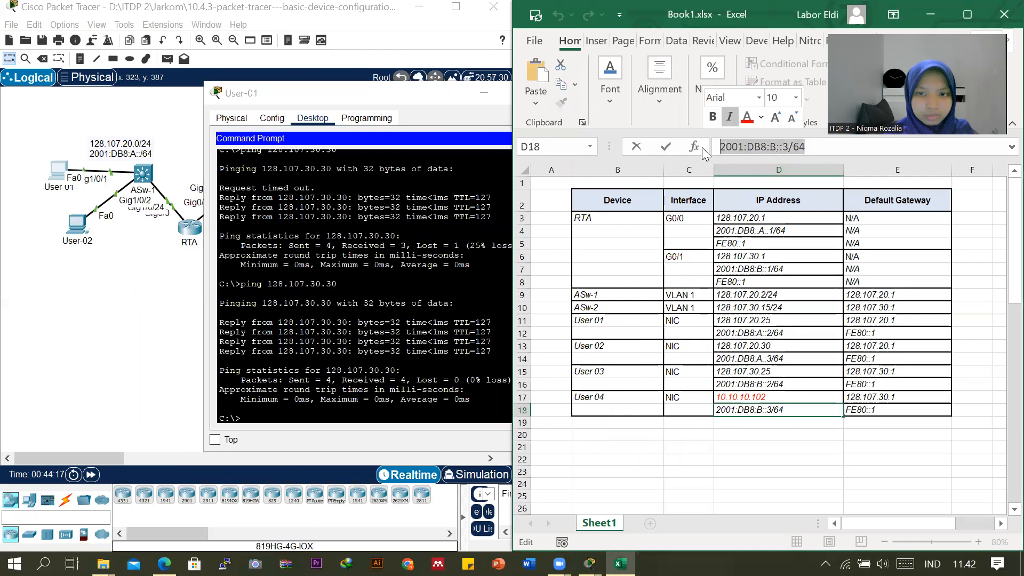
{"action": "left_click", "coordinate": [437, 98]}
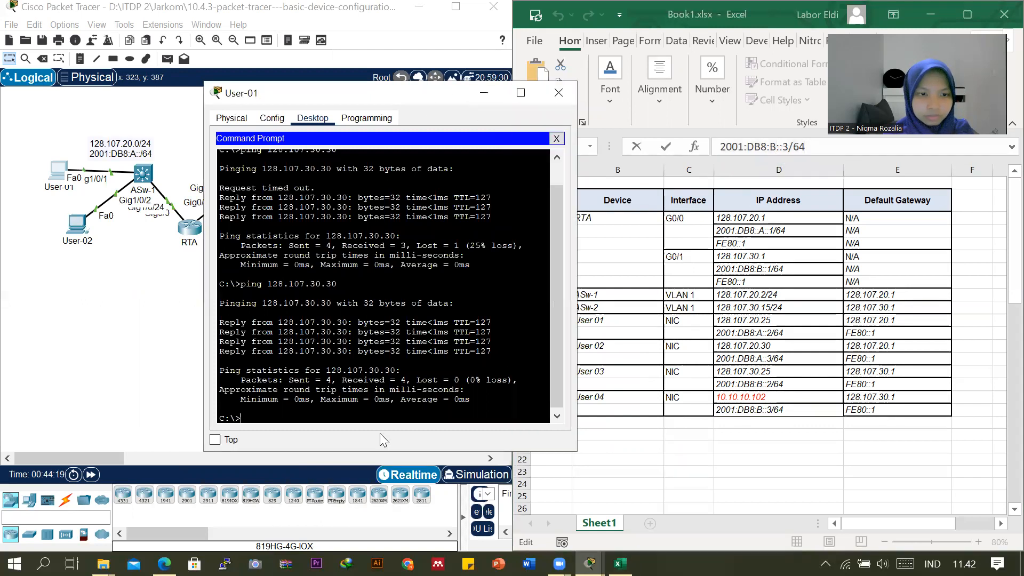
{"action": "type", "text": "ping"}
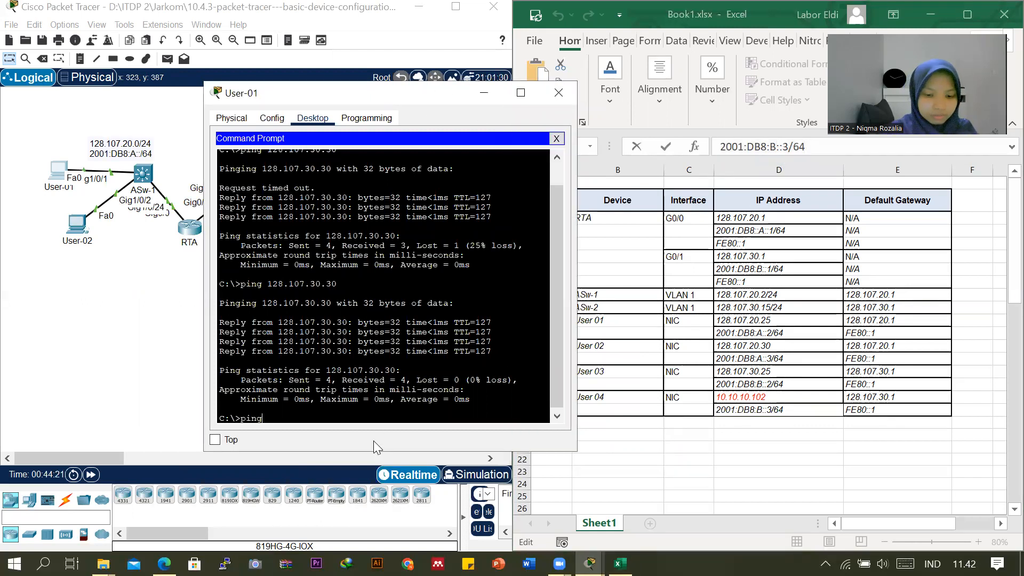
{"action": "right_click", "coordinate": [362, 416]}
{"action": "left_click", "coordinate": [380, 439]}
{"action": "key", "text": "Return"}
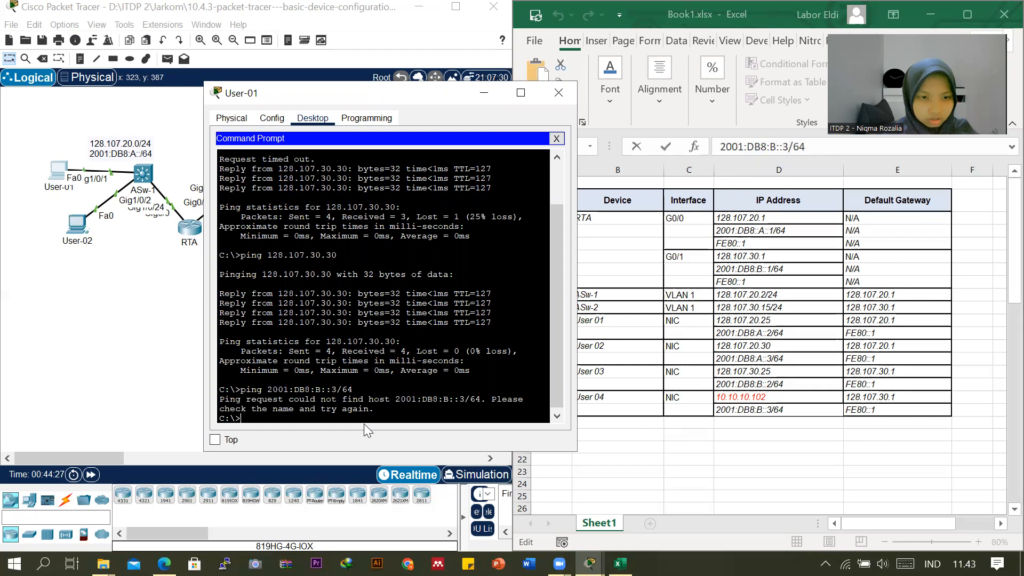
Ping User-04 at 2001:DB8:B::3 without the prefix length from User-01, and minimize the User-01 window.
{"action": "type", "text": "ping"}
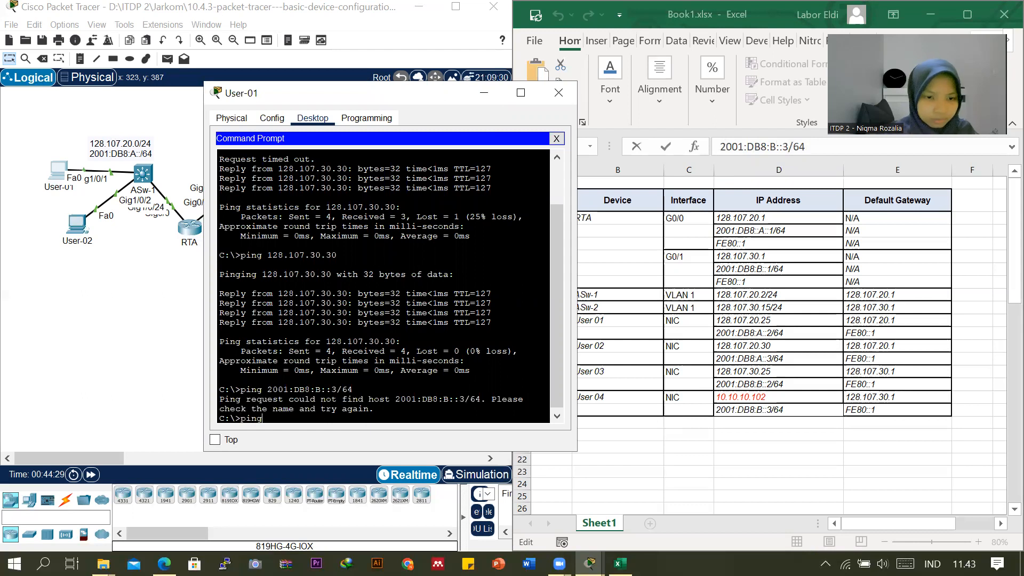
{"action": "right_click", "coordinate": [365, 420]}
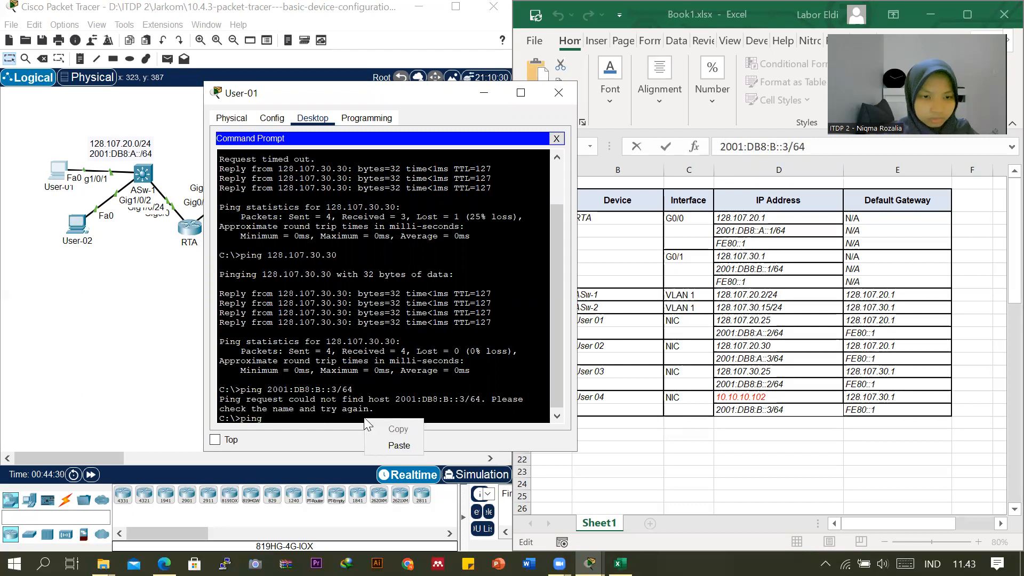
{"action": "left_click", "coordinate": [386, 444]}
{"action": "key", "text": "BackSpace"}
{"action": "key", "text": "BackSpace"}
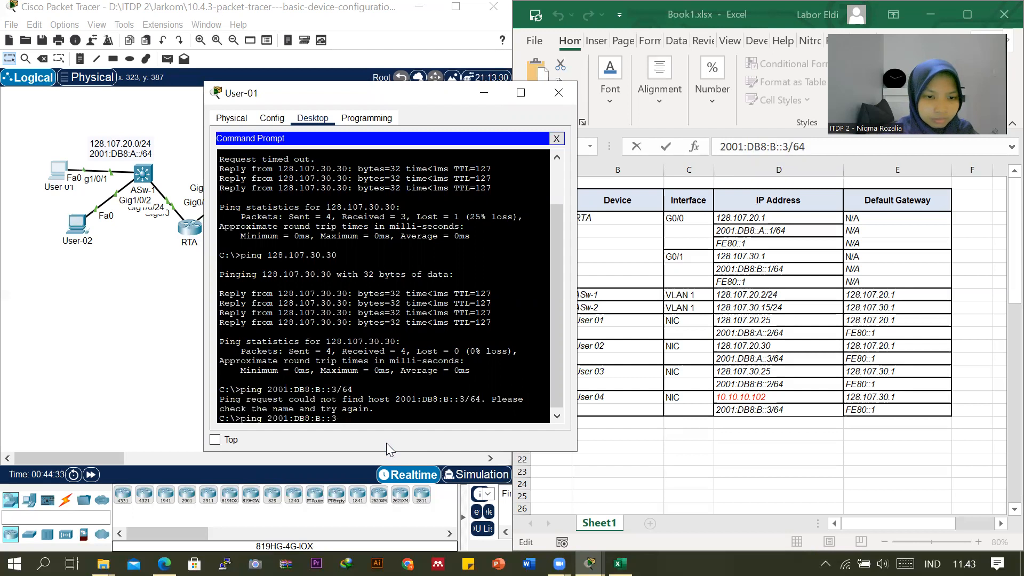
{"action": "key", "text": "Return"}
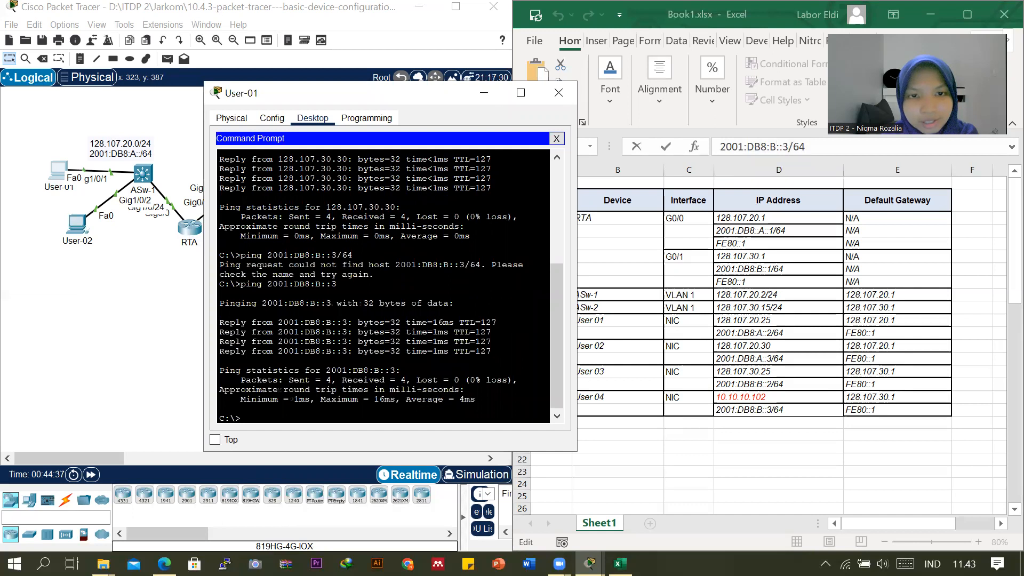
{"action": "left_click", "coordinate": [490, 99]}
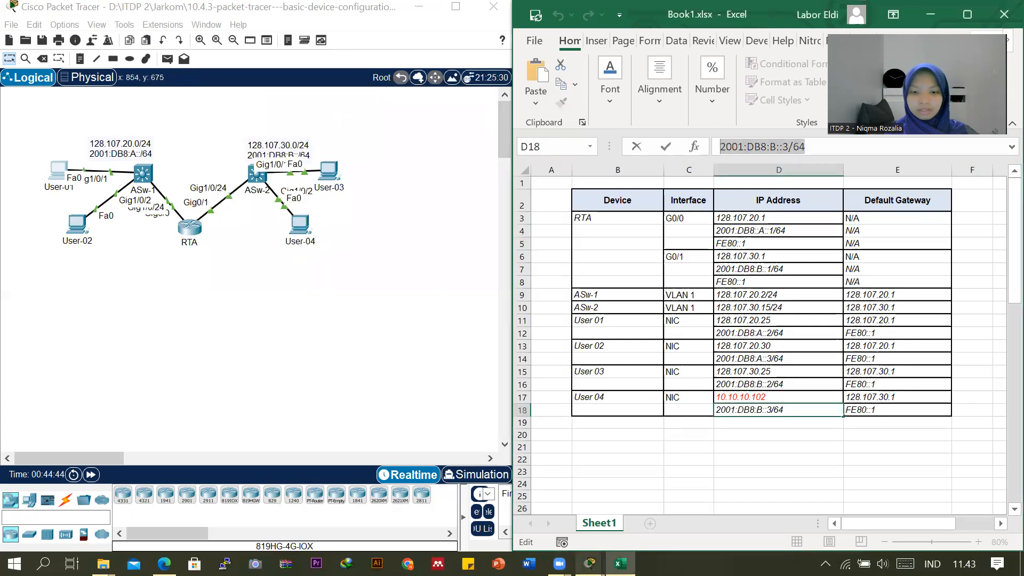
Bring up the PT Activity window and review its addressing table and objectives.
{"action": "mouse_move", "coordinate": [589, 563]}
{"action": "left_click", "coordinate": [479, 491]}
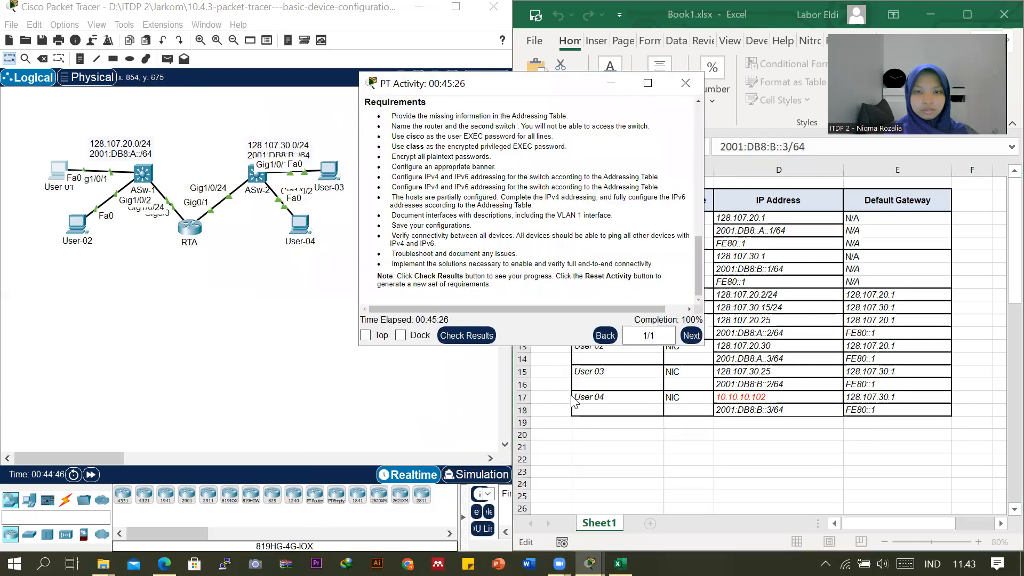
{"action": "scroll", "coordinate": [535, 183], "scroll_direction": "up", "scroll_amount": 10}
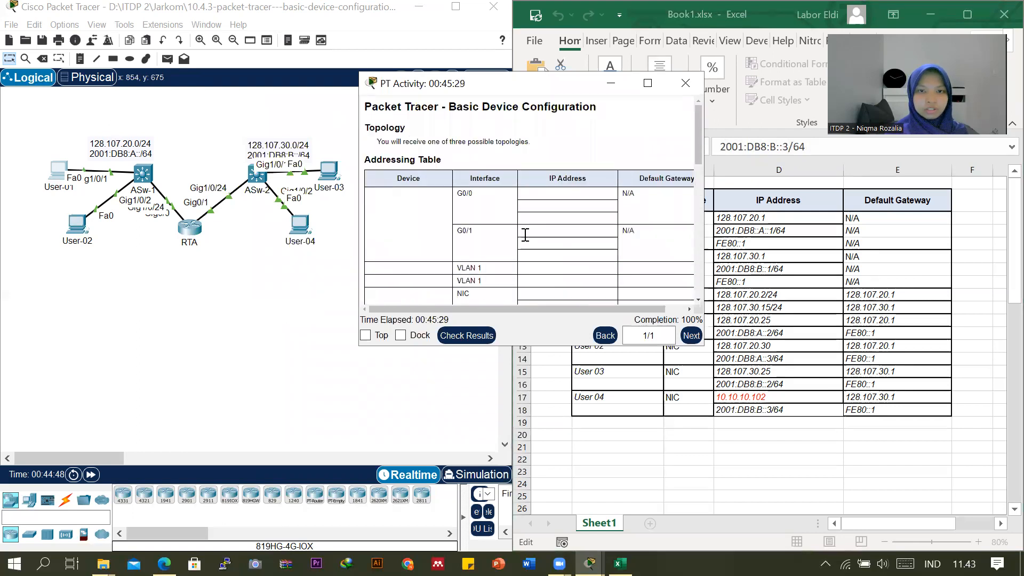
{"action": "scroll", "coordinate": [613, 277], "scroll_direction": "down", "scroll_amount": 1}
{"action": "scroll", "coordinate": [695, 309], "scroll_direction": "down", "scroll_amount": 3}
Change User 04's IPv4 address in cell D17 of the Excel addressing table to 128.107.30.30.
{"action": "left_click", "coordinate": [767, 397]}
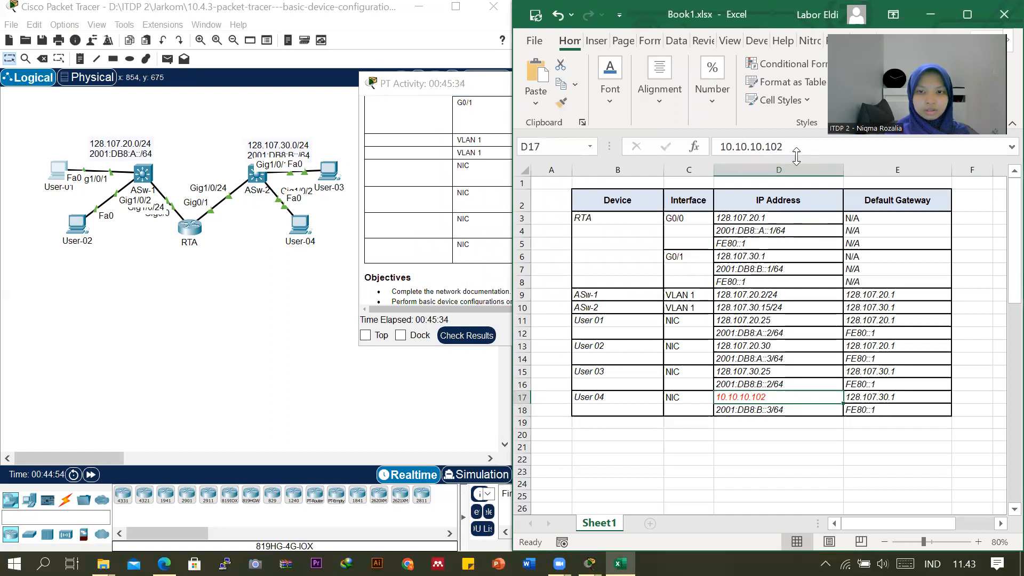
{"action": "left_click_drag", "start_coordinate": [793, 143], "coordinate": [682, 151]}
{"action": "type", "text": "12"}
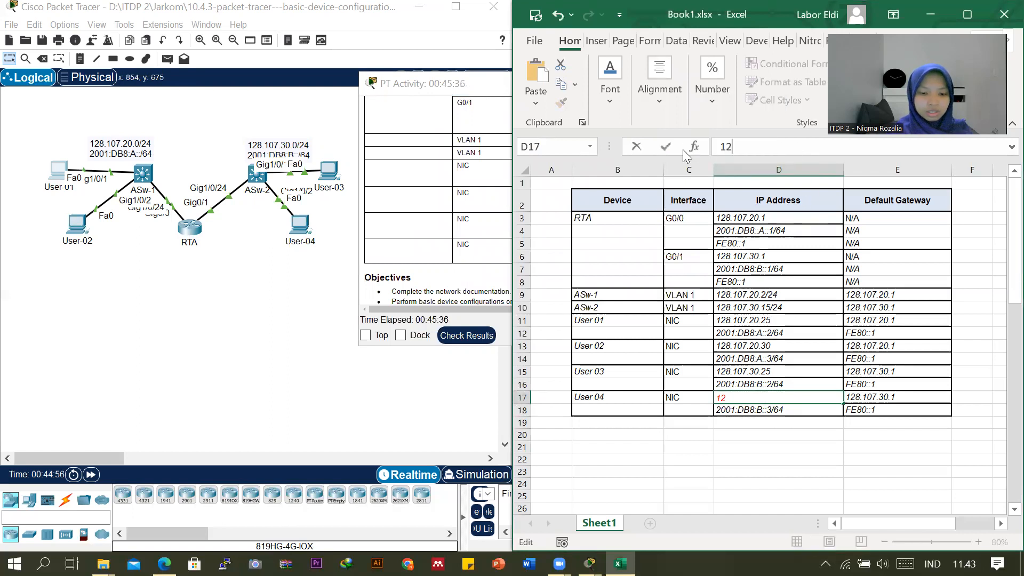
{"action": "type", "text": "8.107"}
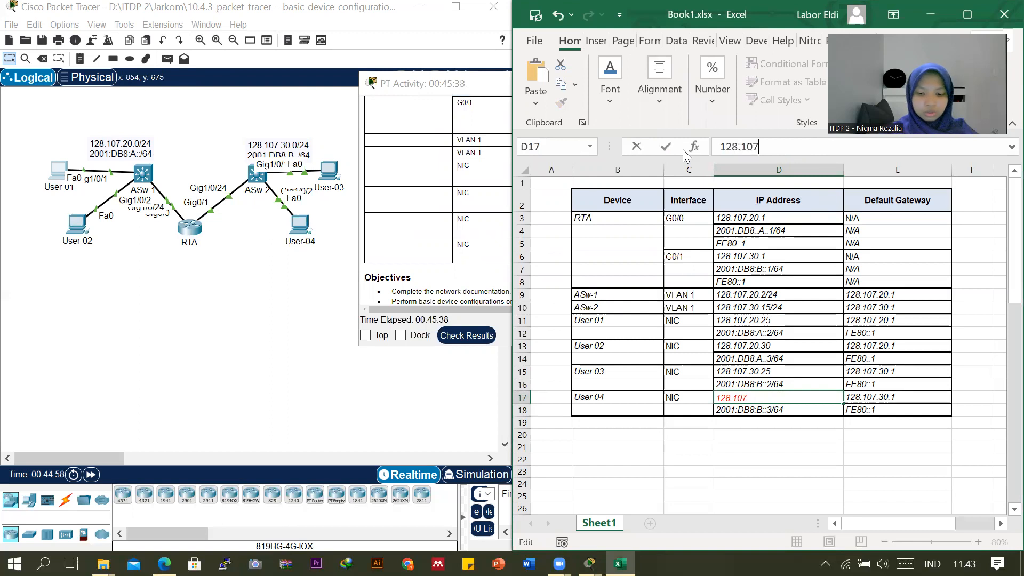
{"action": "type", "text": ".30.30"}
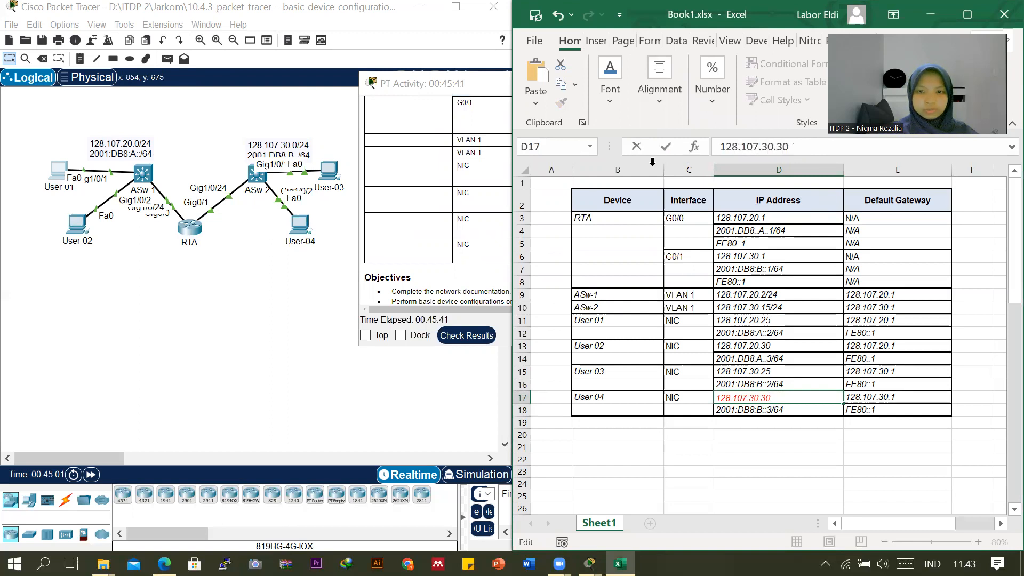
{"action": "left_click", "coordinate": [750, 459]}
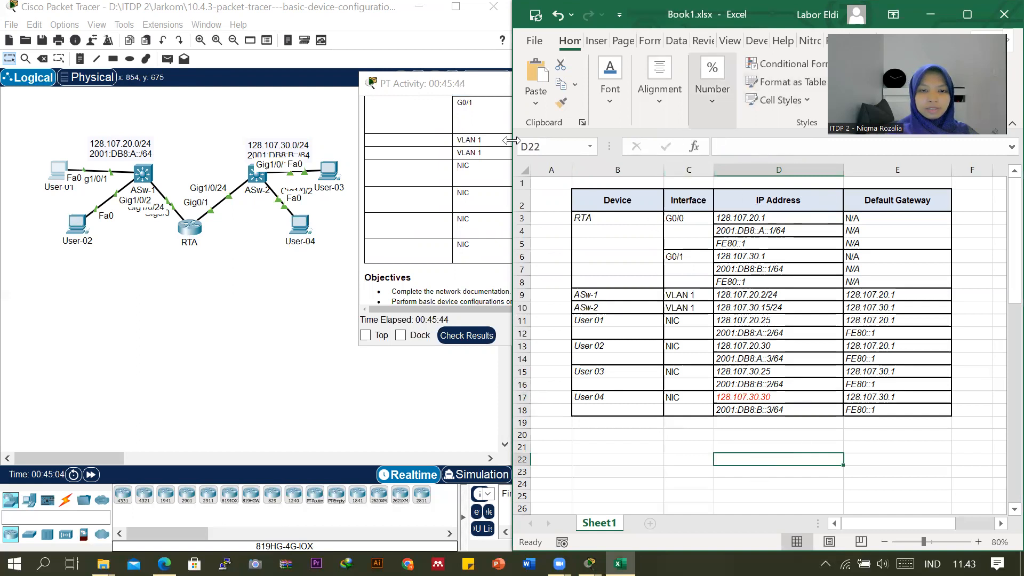
Move the PT Activity window mostly clear of the spreadsheet's addressing table and review the activity's requirements list.
{"action": "left_click", "coordinate": [445, 86]}
{"action": "left_click_drag", "start_coordinate": [445, 87], "coordinate": [343, 116]}
{"action": "scroll", "coordinate": [506, 283], "scroll_direction": "down", "scroll_amount": 4}
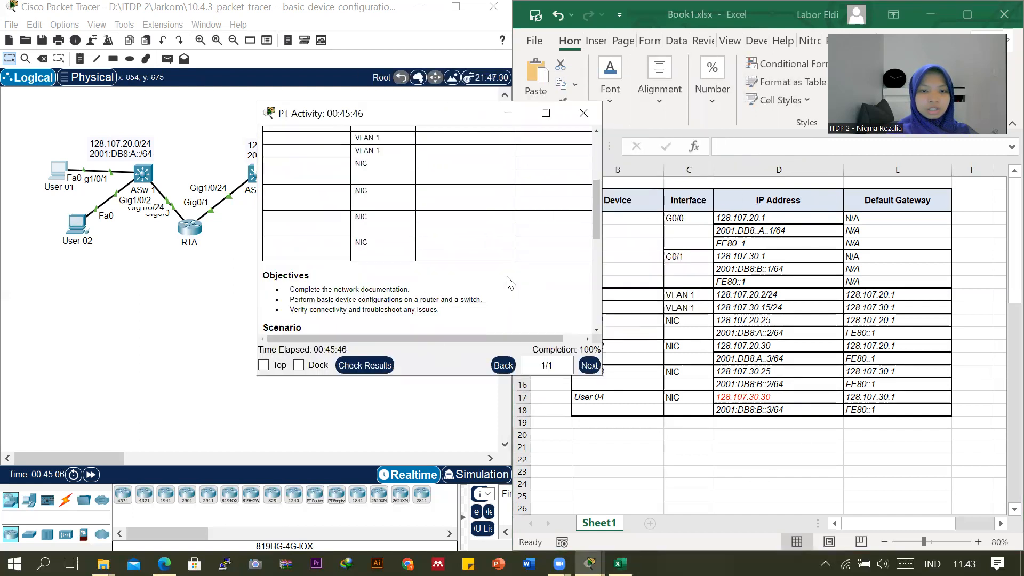
{"action": "scroll", "coordinate": [510, 284], "scroll_direction": "down", "scroll_amount": 3}
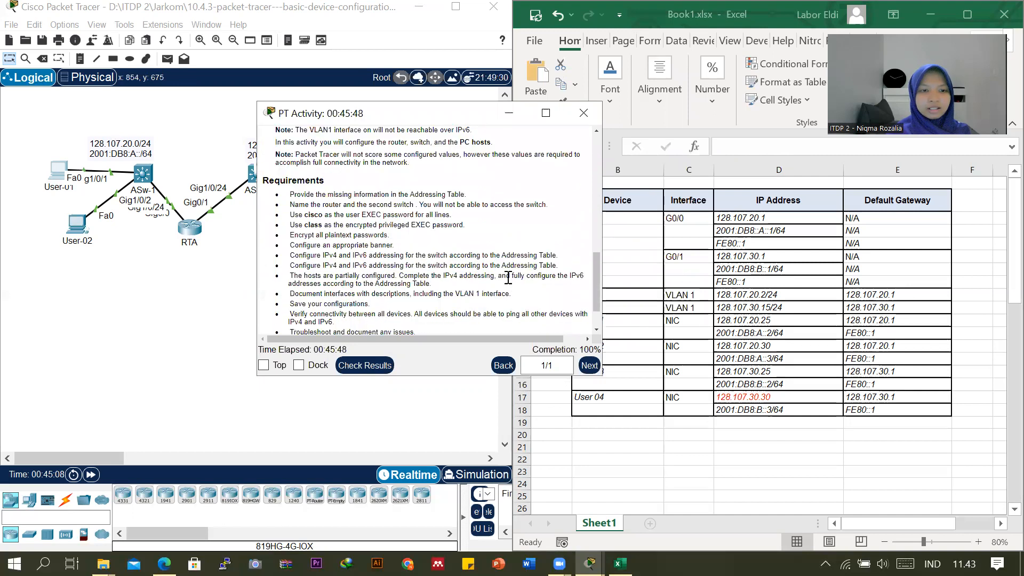